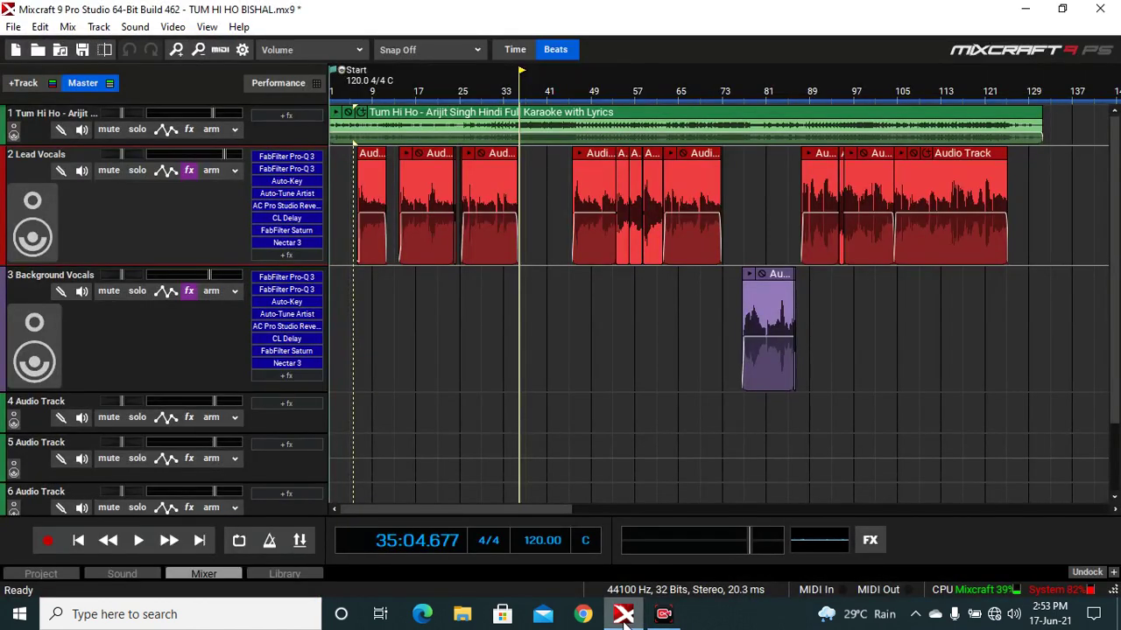
# Close the open TUM HI HO BISHAL project and exit Mixcraft
pyautogui.moveTo(627, 617)
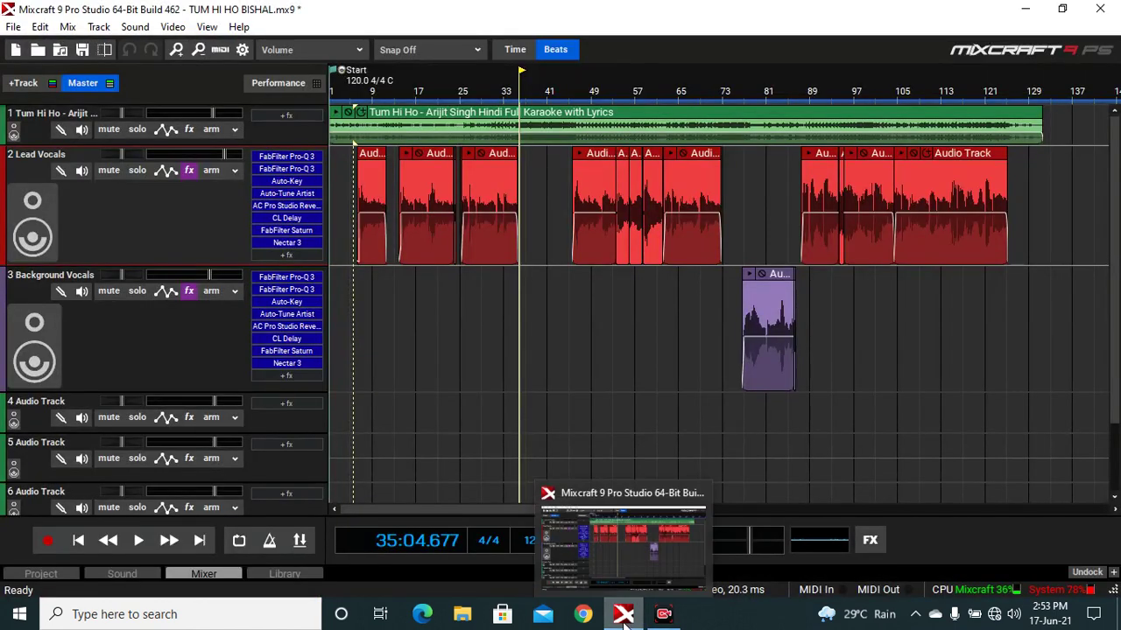
pyautogui.click(628, 558)
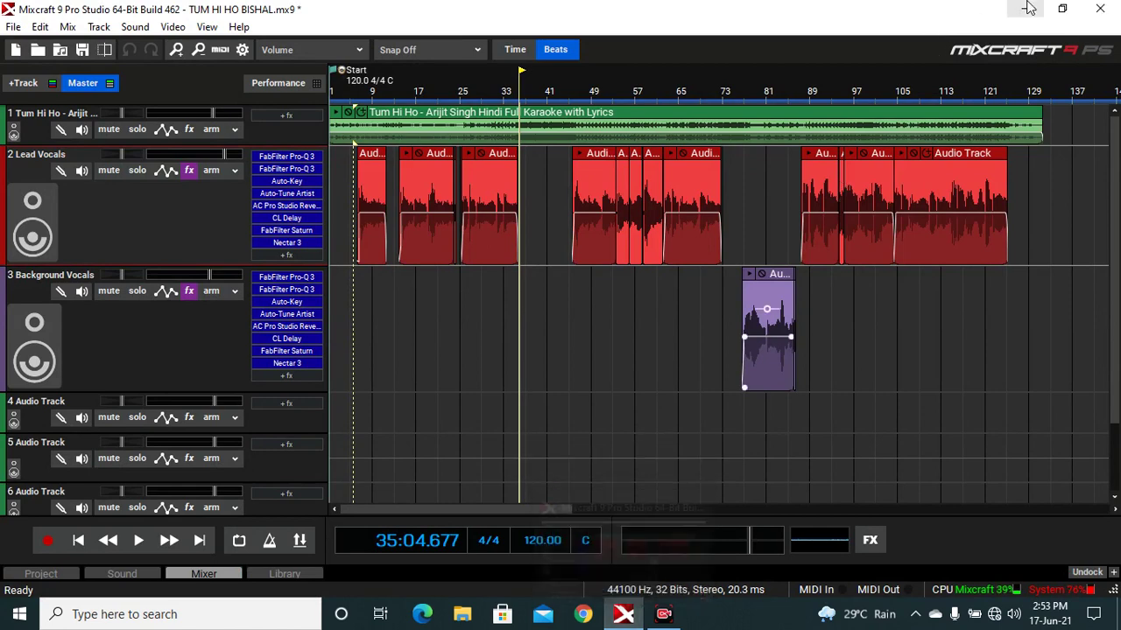
pyautogui.click(1100, 8)
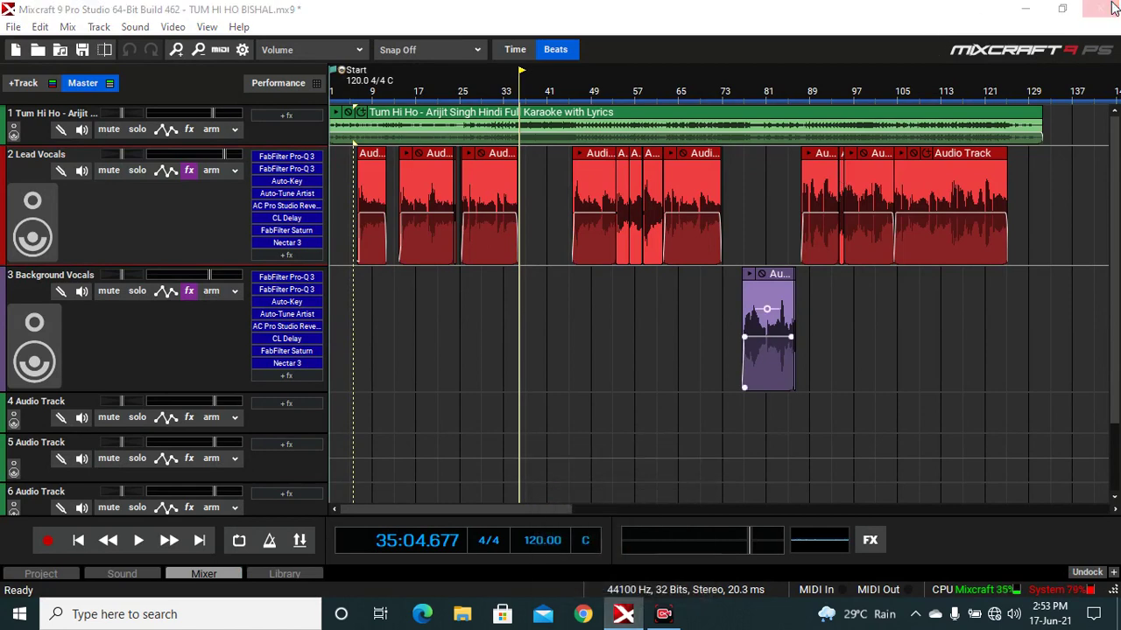
pyautogui.click(561, 333)
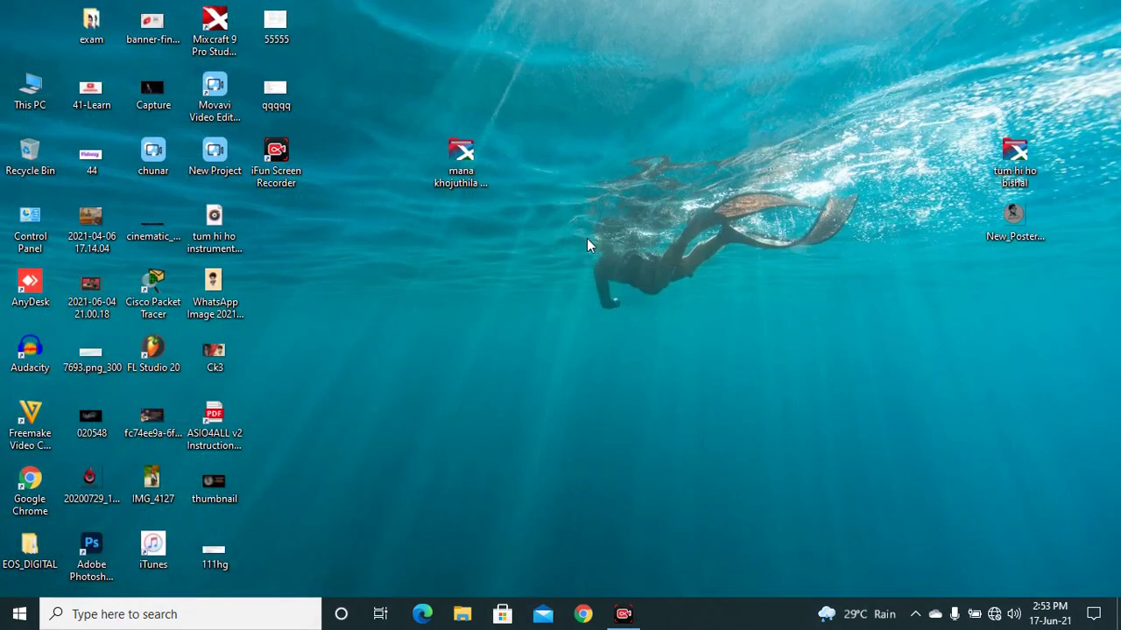
pyautogui.rightClick(549, 224)
pyautogui.click(603, 271)
pyautogui.rightClick(362, 226)
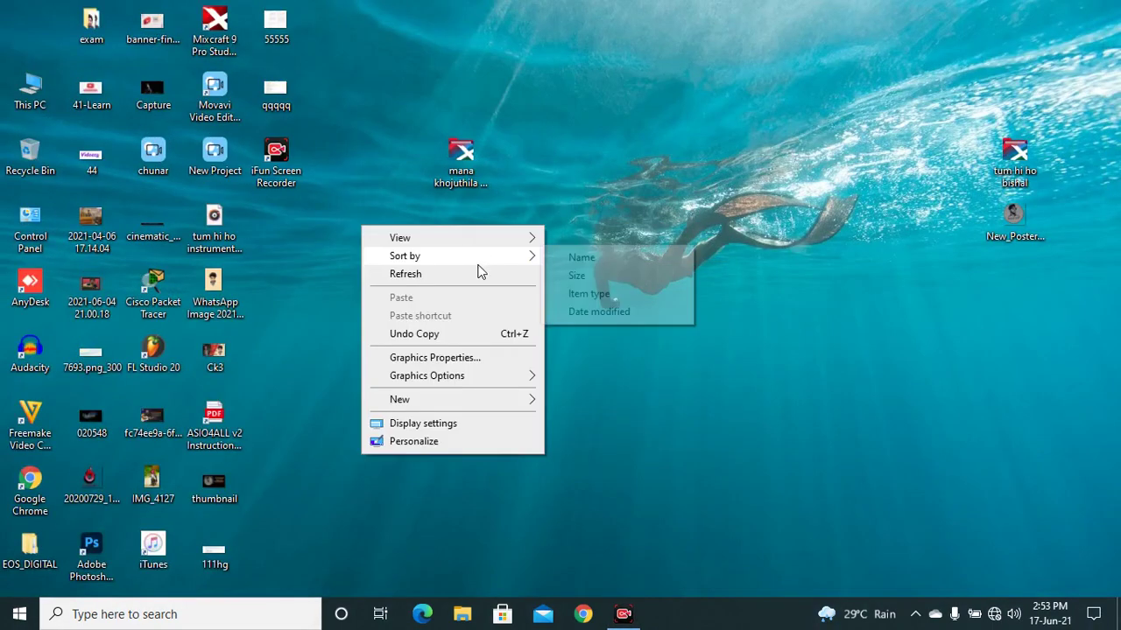
pyautogui.click(477, 275)
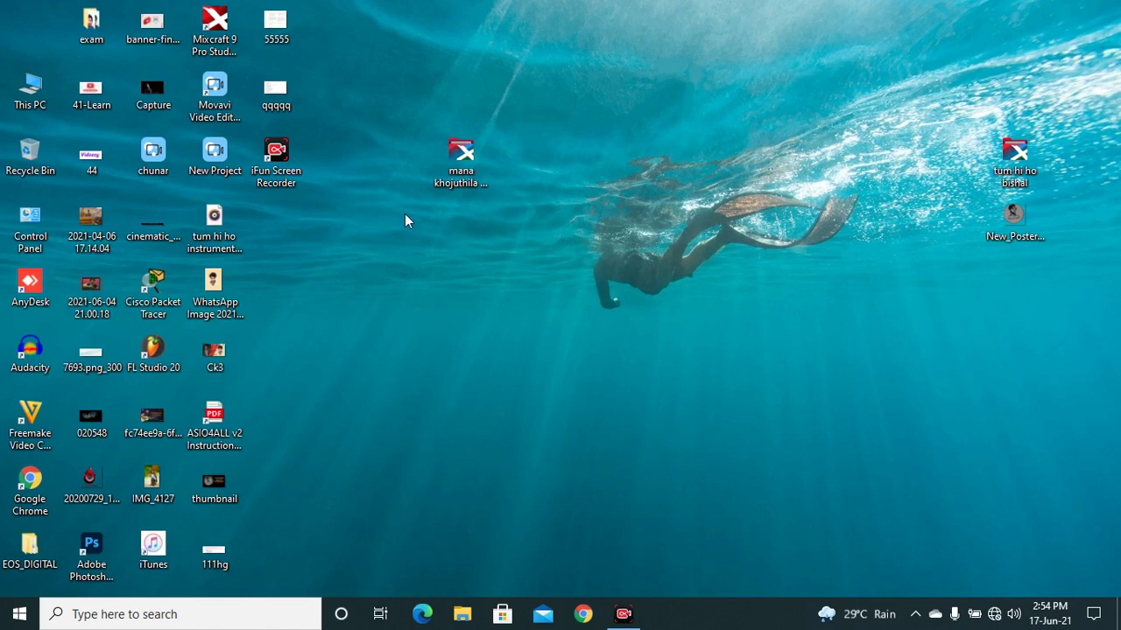
pyautogui.moveTo(371, 80); pyautogui.dragTo(594, 272)
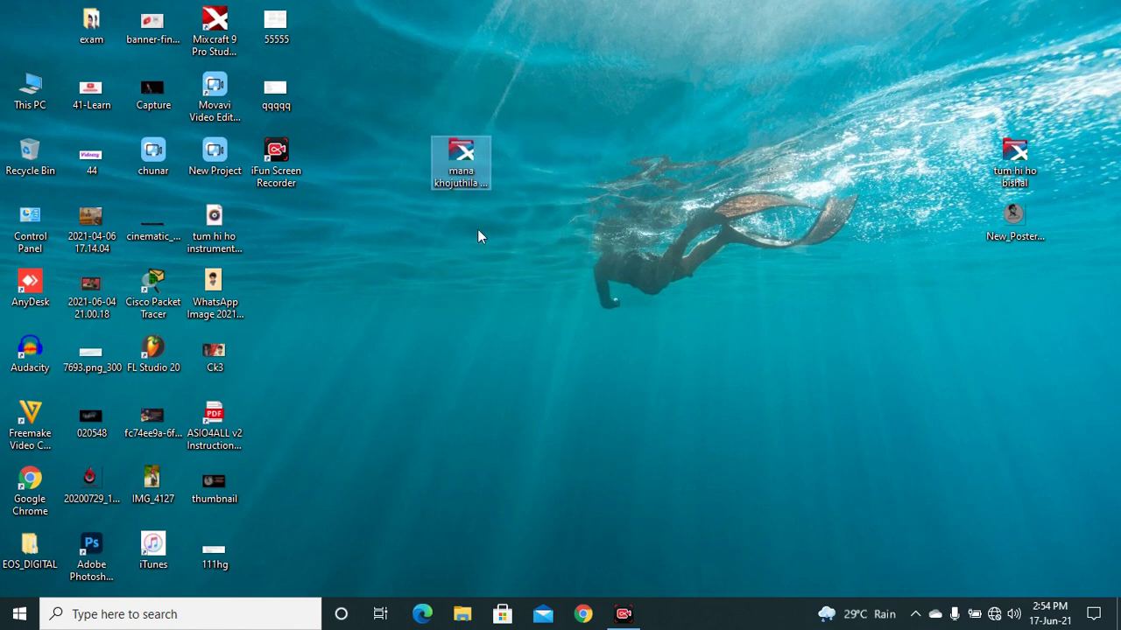
pyautogui.click(428, 243)
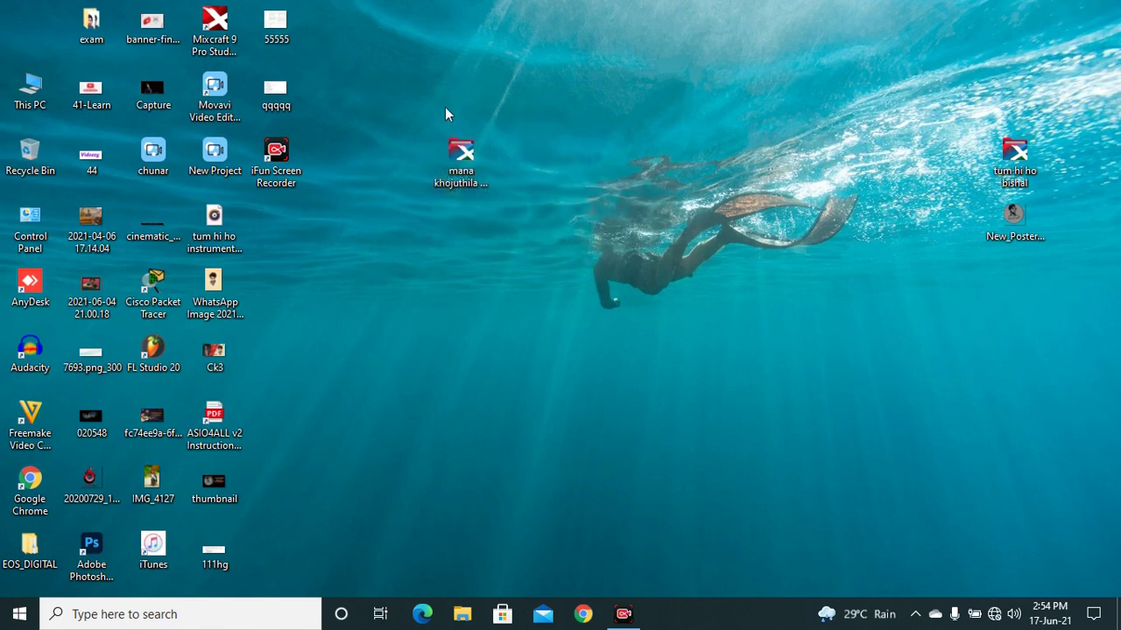
pyautogui.moveTo(399, 81); pyautogui.dragTo(501, 242)
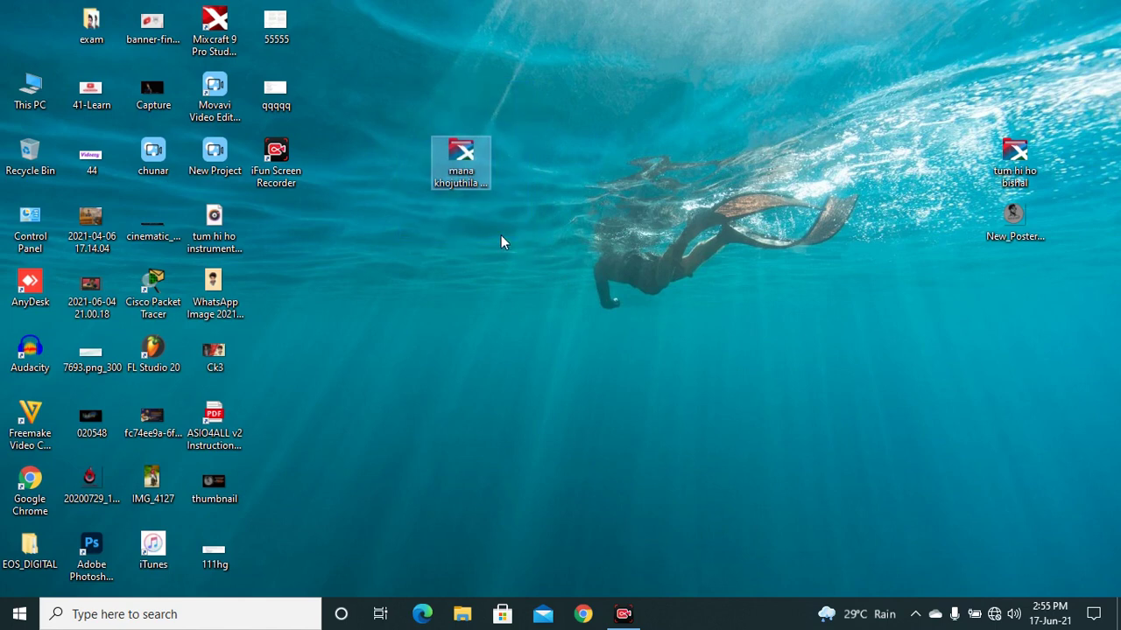
pyautogui.rightClick(436, 232)
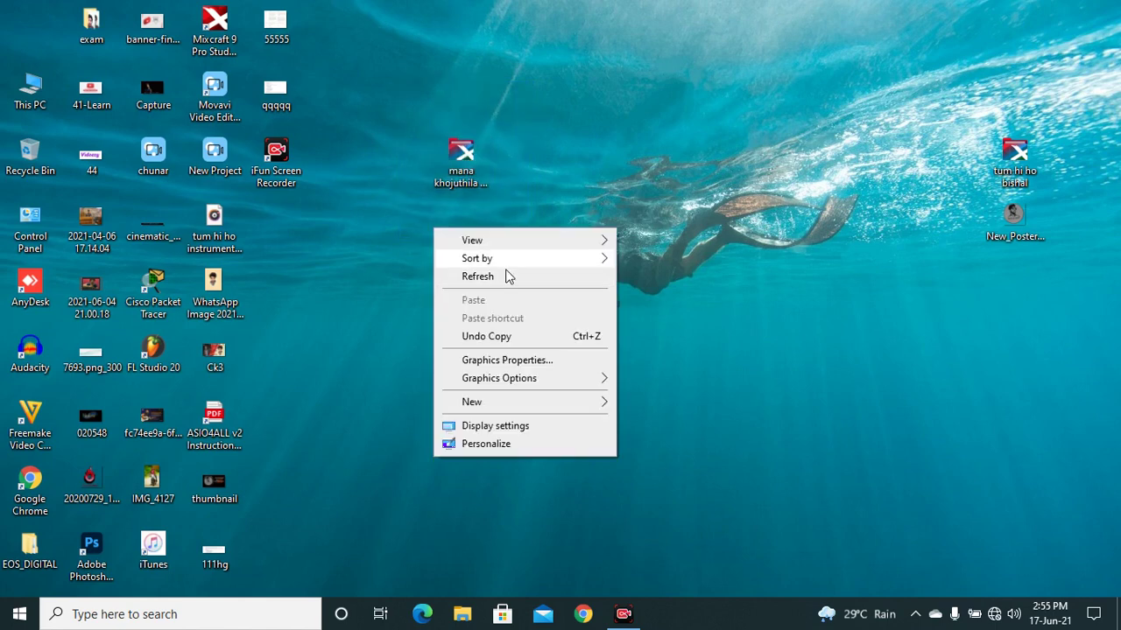
pyautogui.click(505, 278)
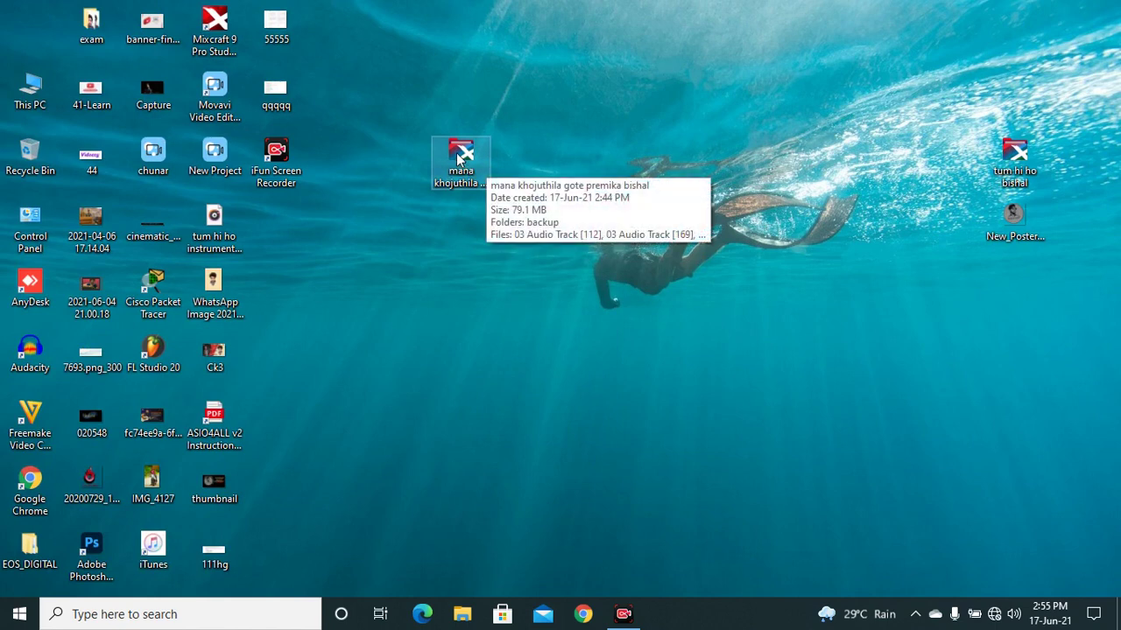
# Open the "odia bishal" project from the "mana khojuthila gote premika bishal" desktop folder, skipping all missing sounds
pyautogui.doubleClick(459, 156)
pyautogui.scroll(-3, 331, 316)
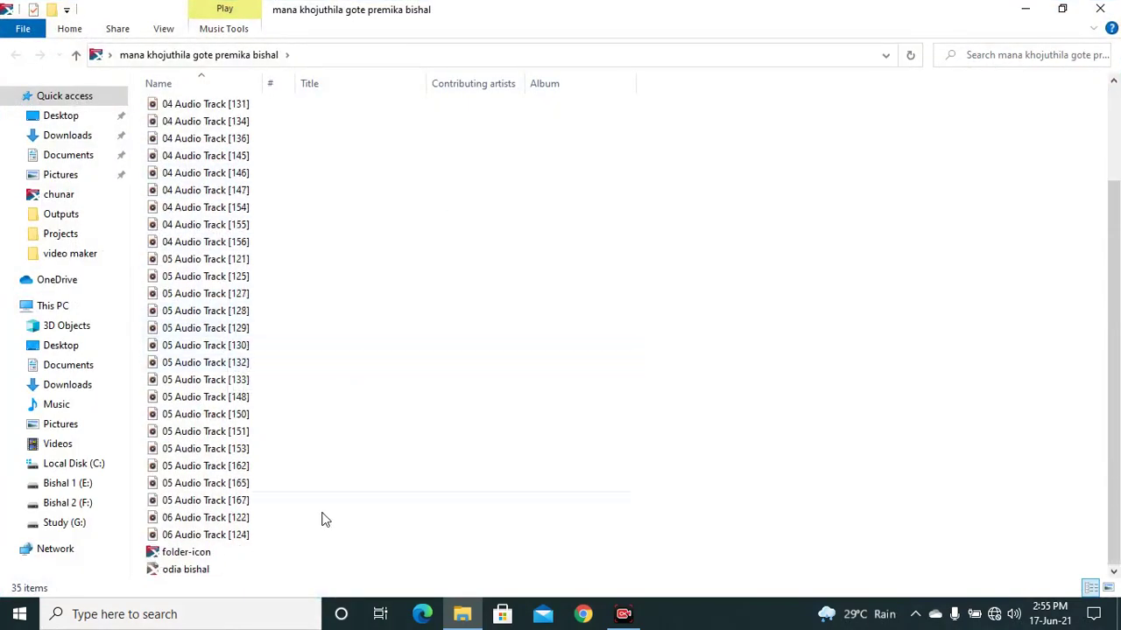
pyautogui.doubleClick(208, 571)
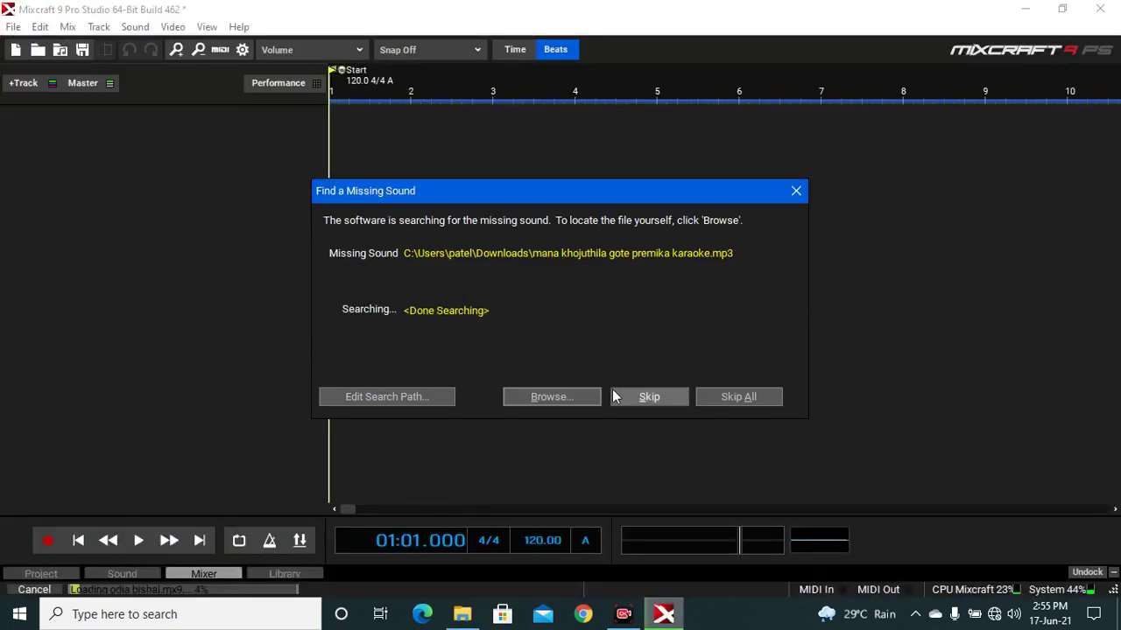
pyautogui.click(726, 397)
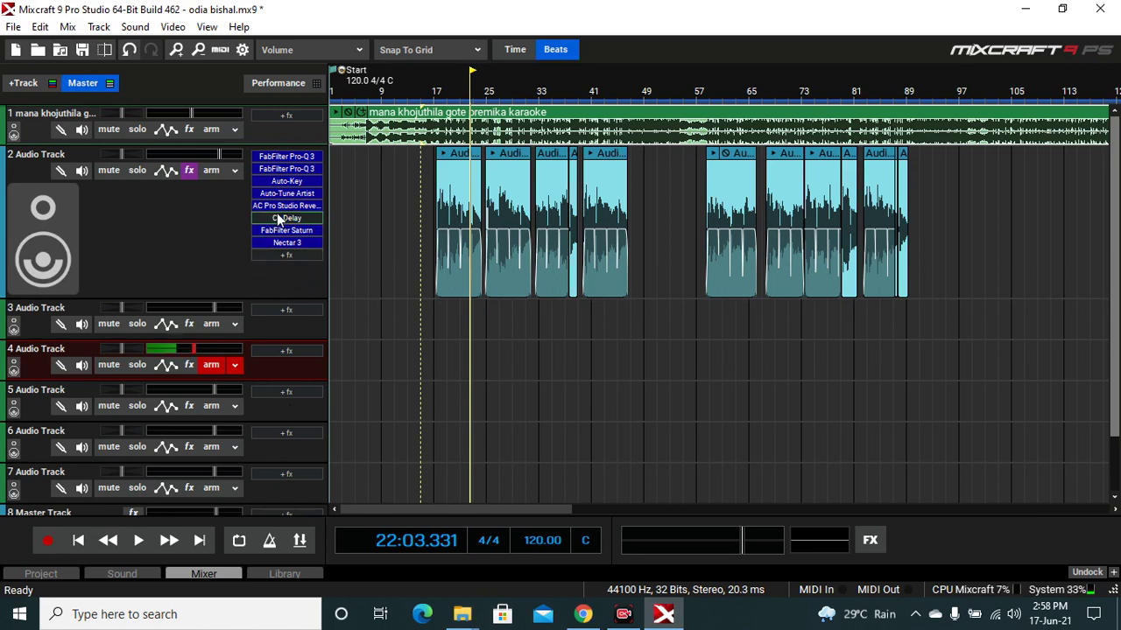
# Remove all effects from the vocal track 2 and mute the karaoke track
pyautogui.rightClick(289, 259)
pyautogui.click(305, 357)
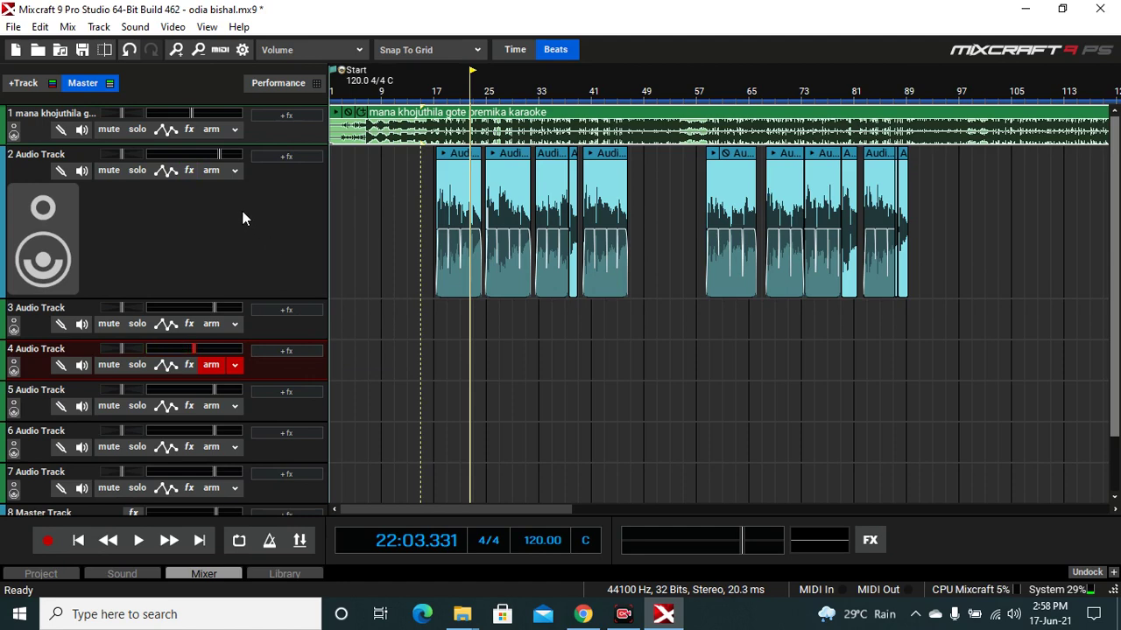
pyautogui.click(112, 131)
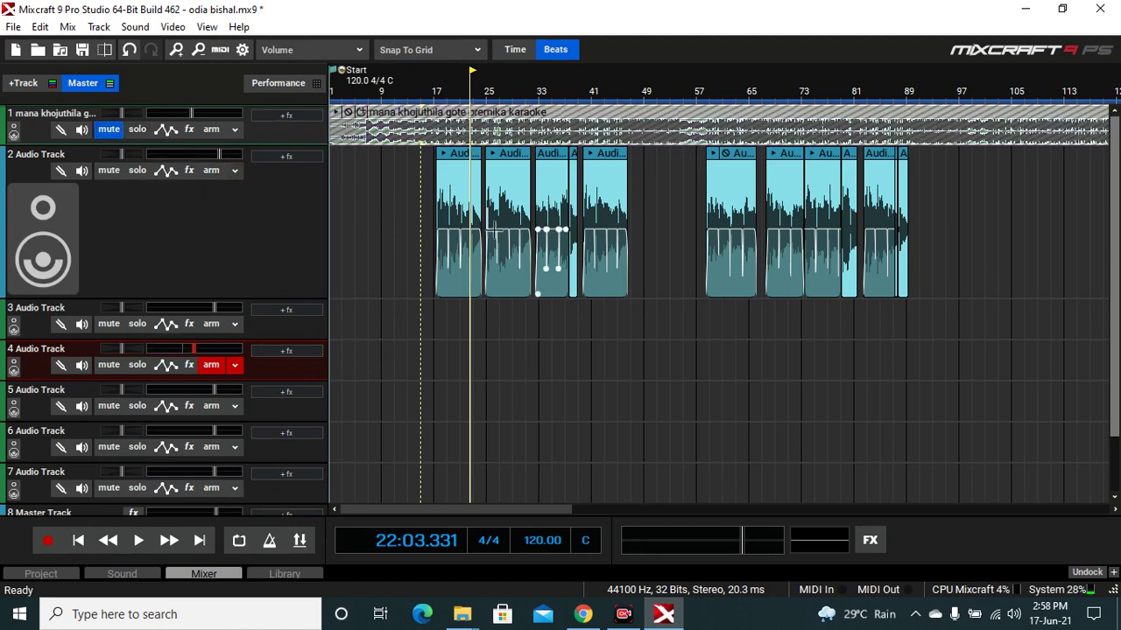
# Play the dry vocals on track 2 from measure 15 through the first two clips, and stop playback
pyautogui.click(425, 263)
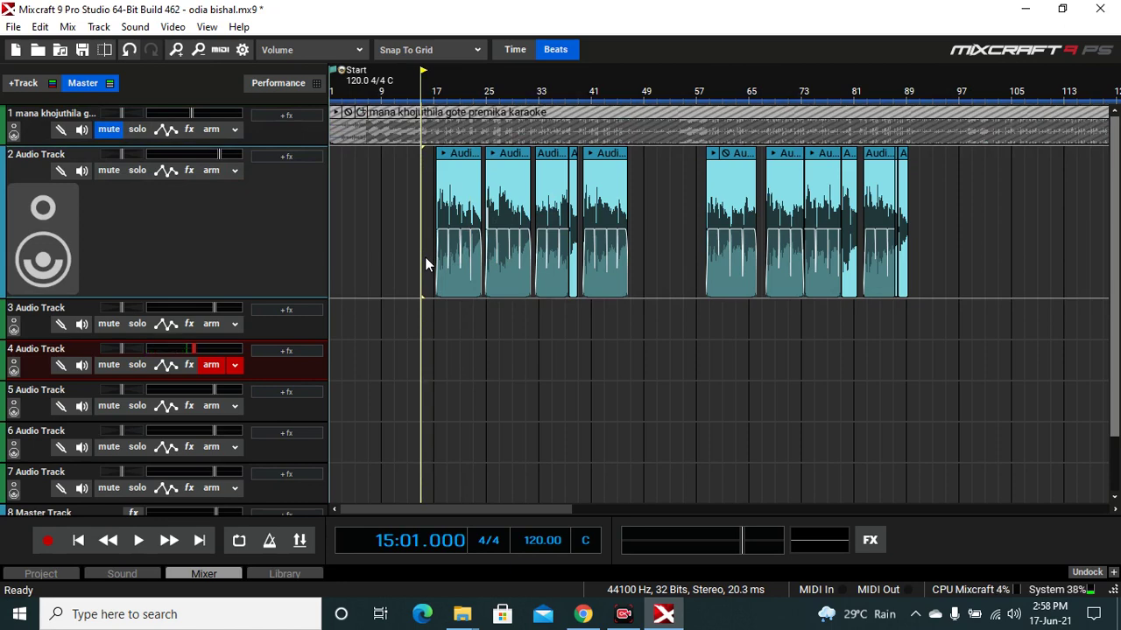
pyautogui.press('space')
pyautogui.scroll(6, 573, 319)
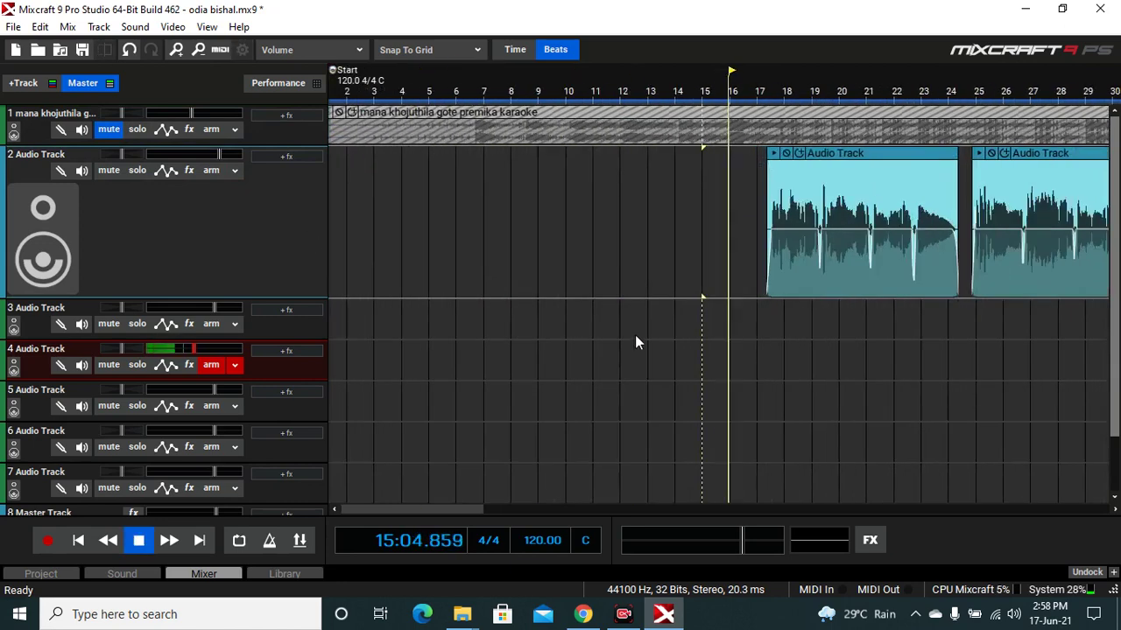
pyautogui.moveTo(420, 516); pyautogui.dragTo(464, 515)
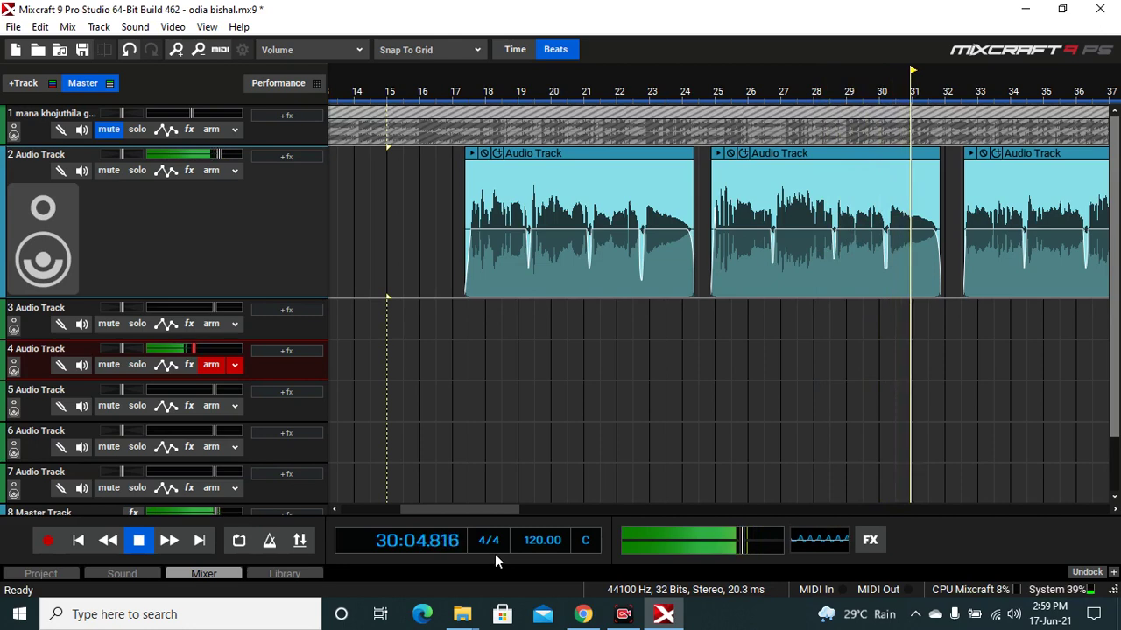
pyautogui.scroll(-5, 494, 560)
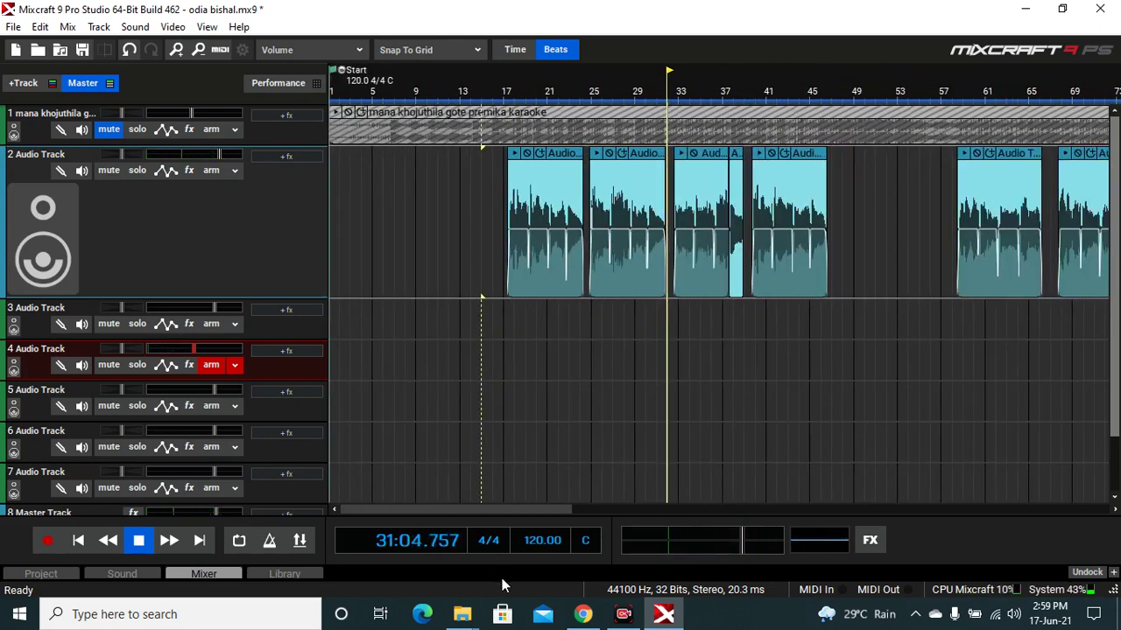
pyautogui.press('space')
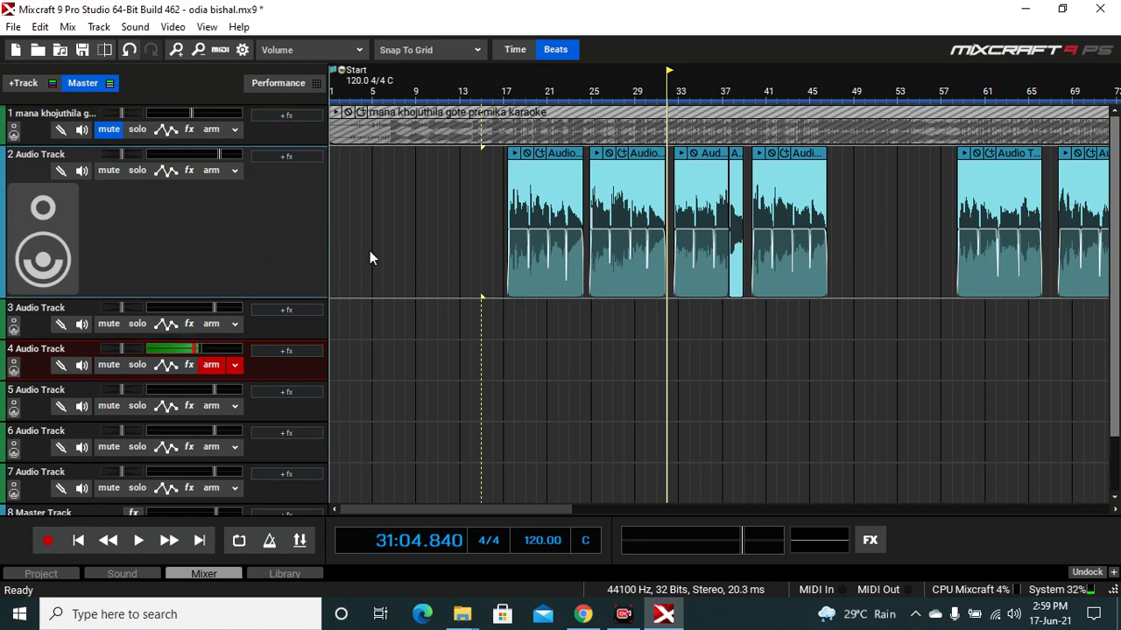
pyautogui.click(503, 314)
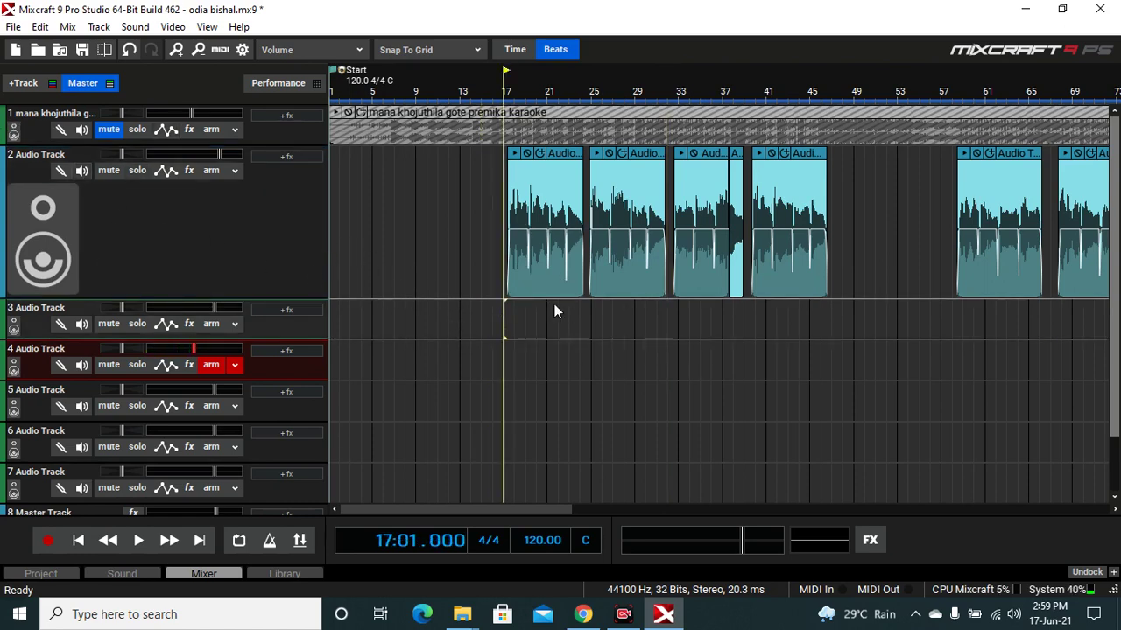
pyautogui.scroll(2, 554, 304)
pyautogui.moveTo(456, 505); pyautogui.dragTo(483, 506)
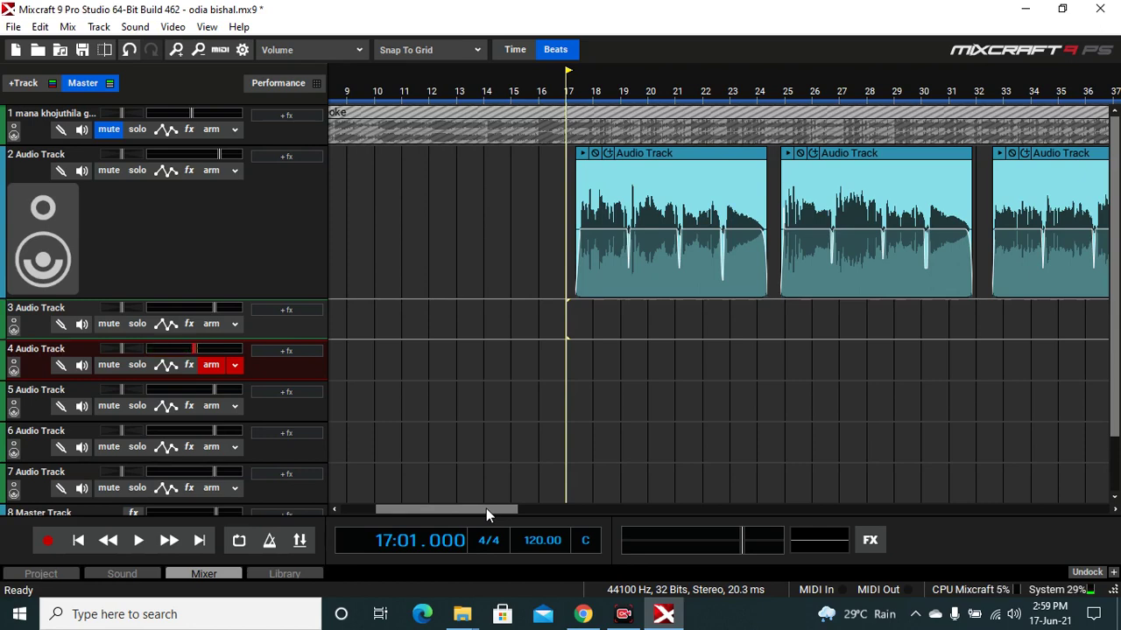
pyautogui.moveTo(464, 614)
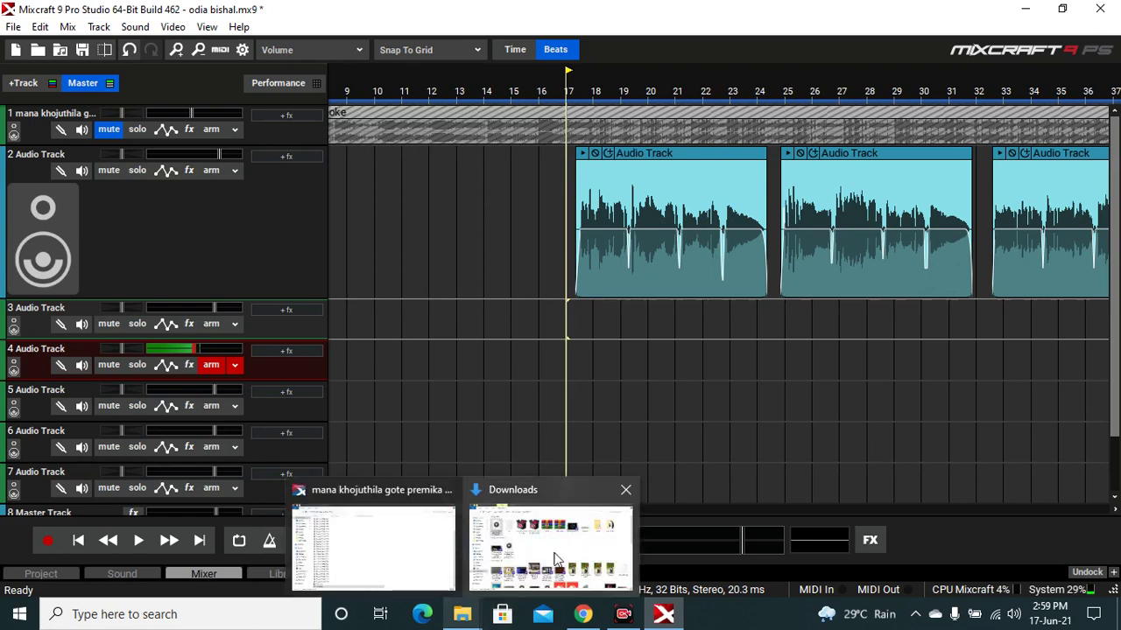
pyautogui.scroll(-2, 447, 325)
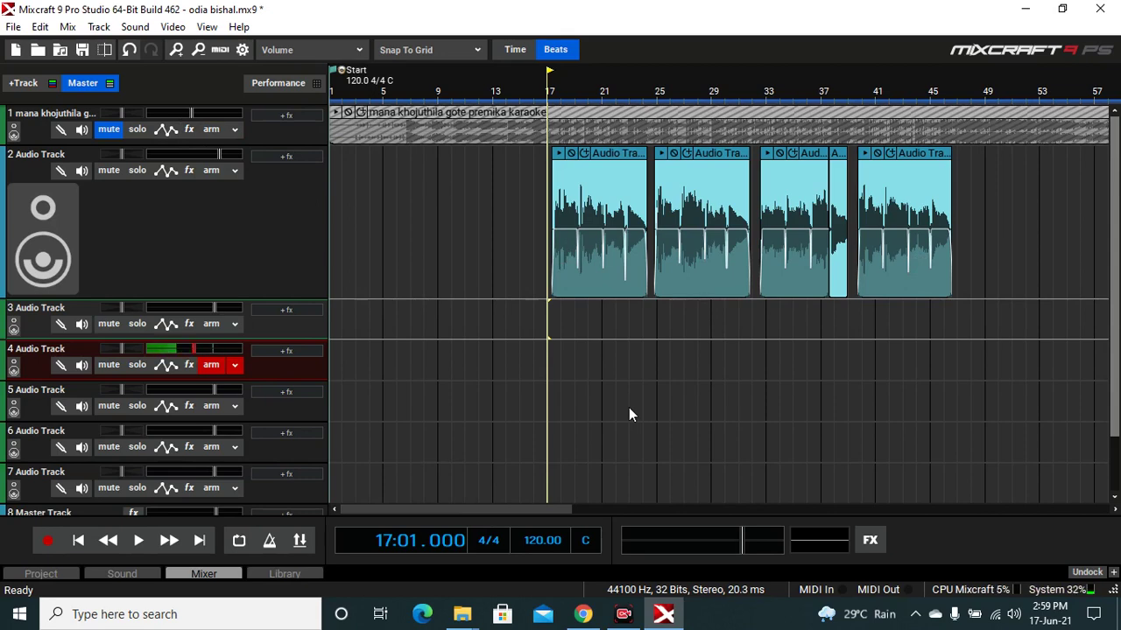
pyautogui.moveTo(478, 198); pyautogui.dragTo(1001, 218)
pyautogui.click(1012, 221)
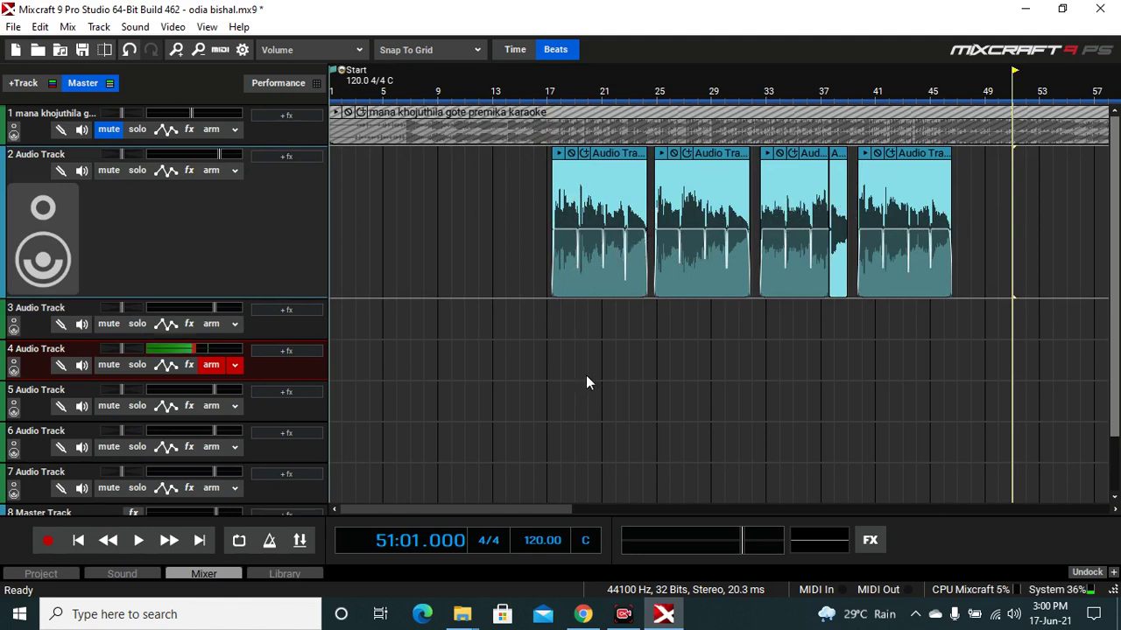
# Open the first vocal clip on track 2 in the sound editor and set its noise reduction to 0%
pyautogui.doubleClick(611, 159)
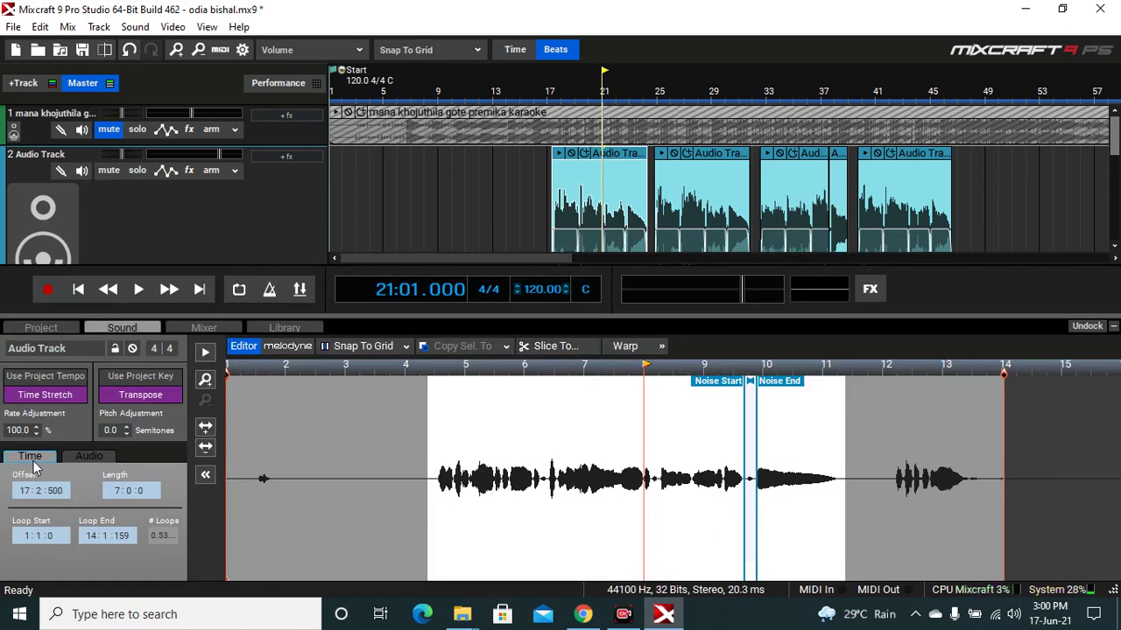
pyautogui.click(105, 459)
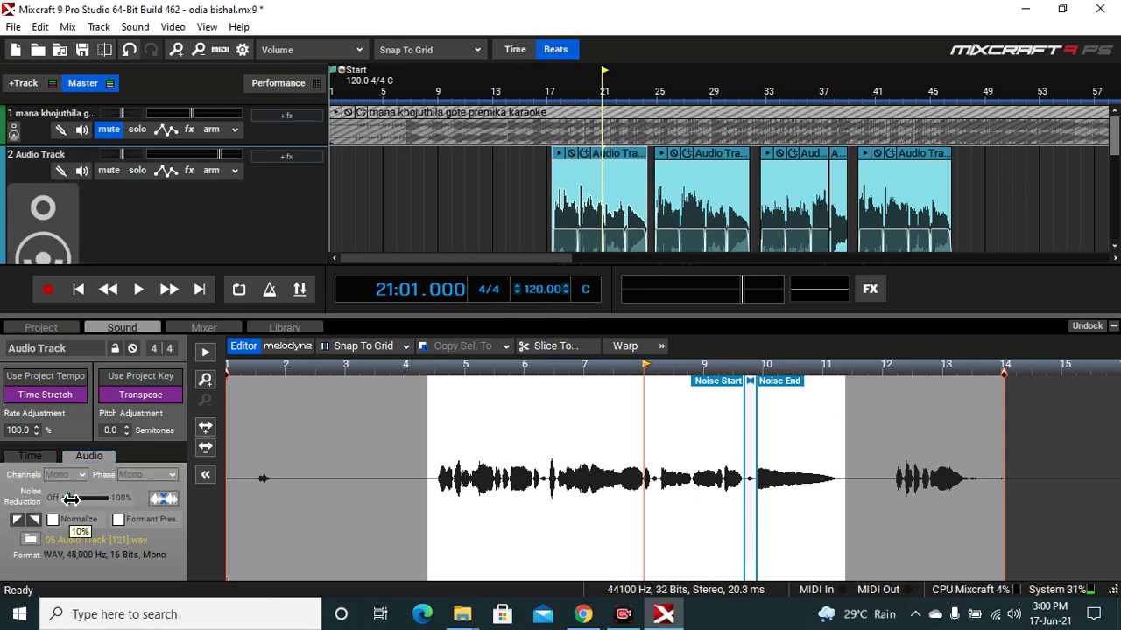
pyautogui.moveTo(75, 504)
pyautogui.mouseDown()
pyautogui.moveTo(109, 500)
pyautogui.moveTo(50, 501)
pyautogui.moveTo(66, 501)
pyautogui.mouseUp()
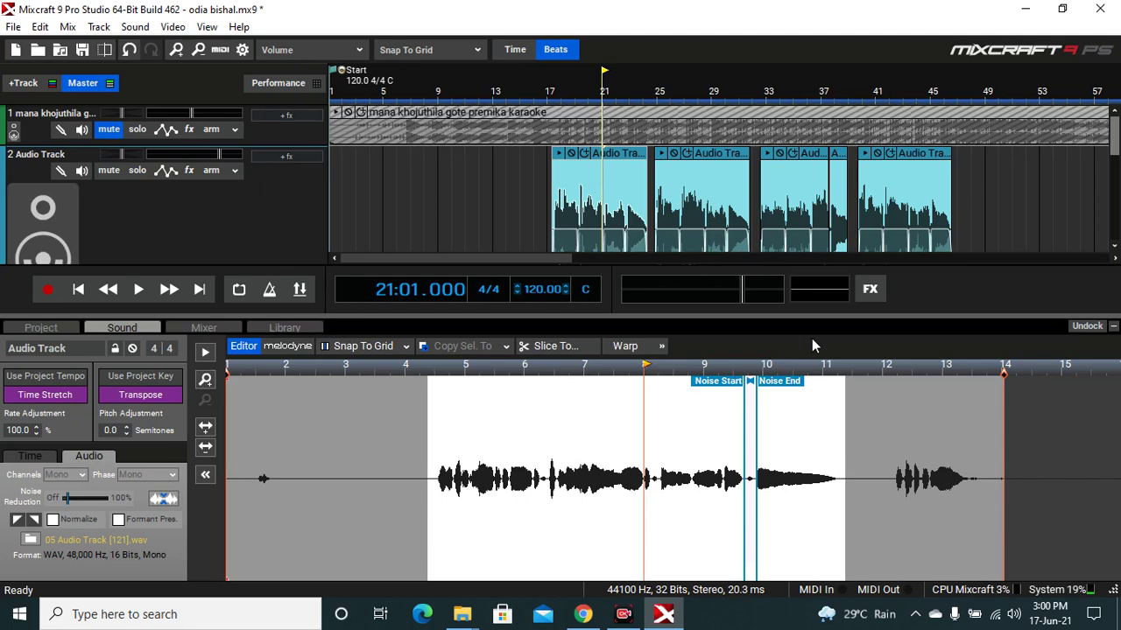
pyautogui.moveTo(68, 498); pyautogui.dragTo(35, 532)
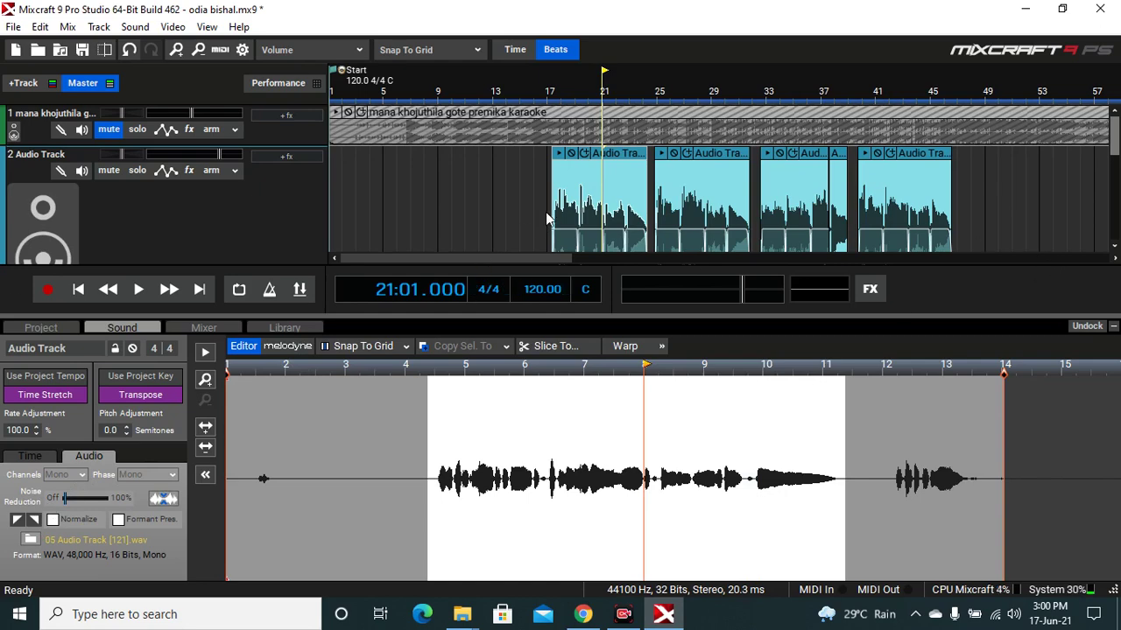
# Play the first vocal clip from measure 17 to hear it without noise reduction, and stop playback
pyautogui.click(547, 219)
pyautogui.press('space')
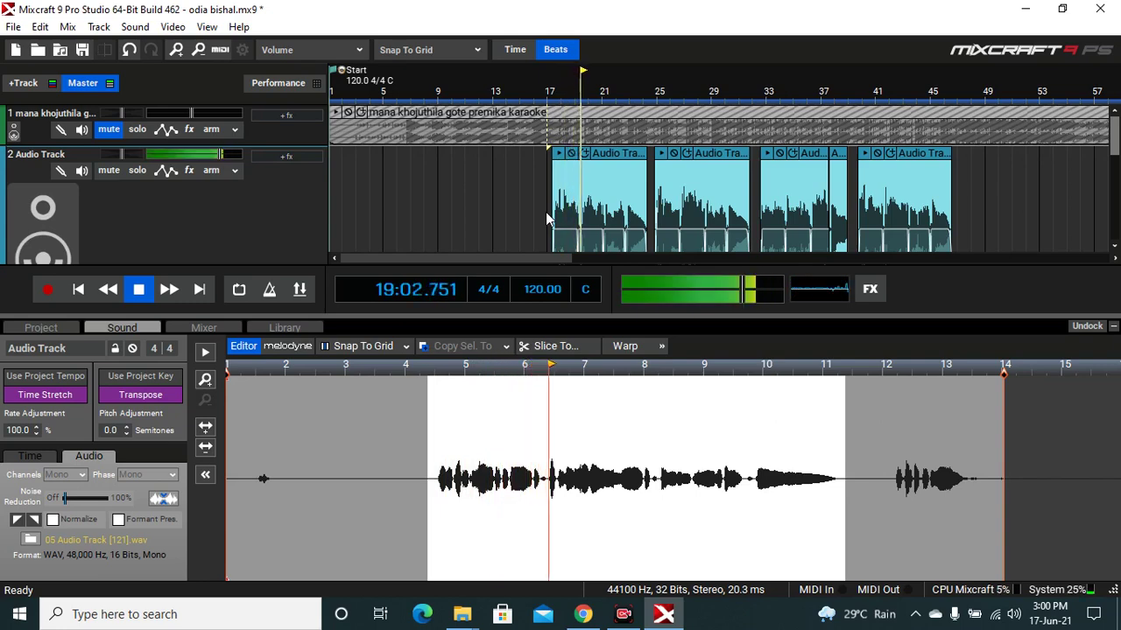
pyautogui.press('space')
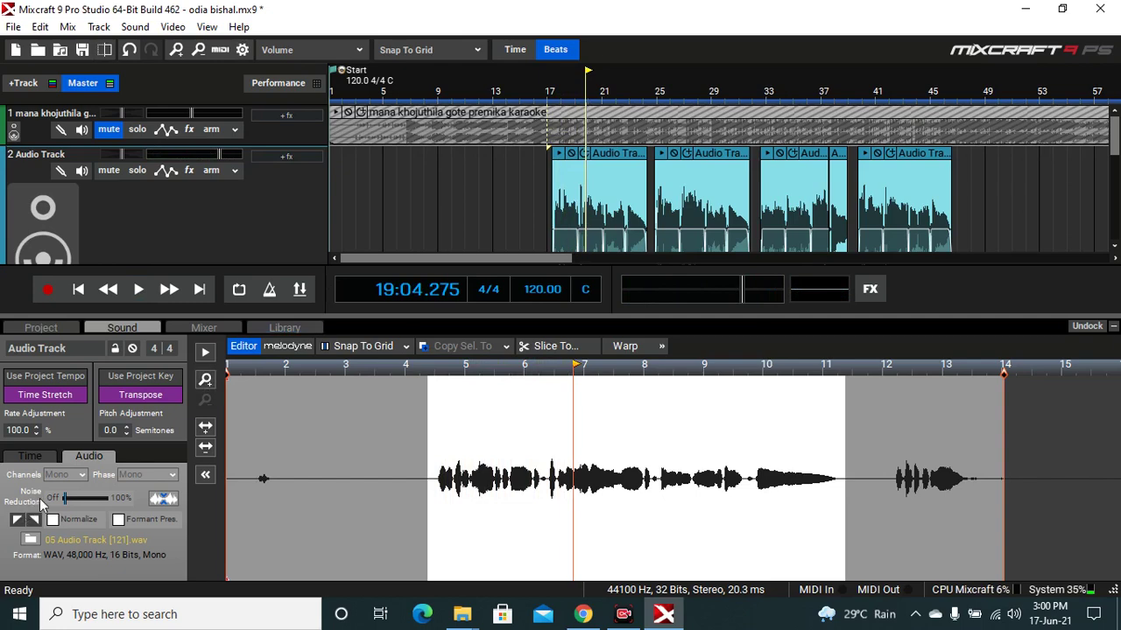
# Raise the first vocal clip's noise reduction slightly above zero and place the playhead in the clip at 19:02
pyautogui.moveTo(66, 498)
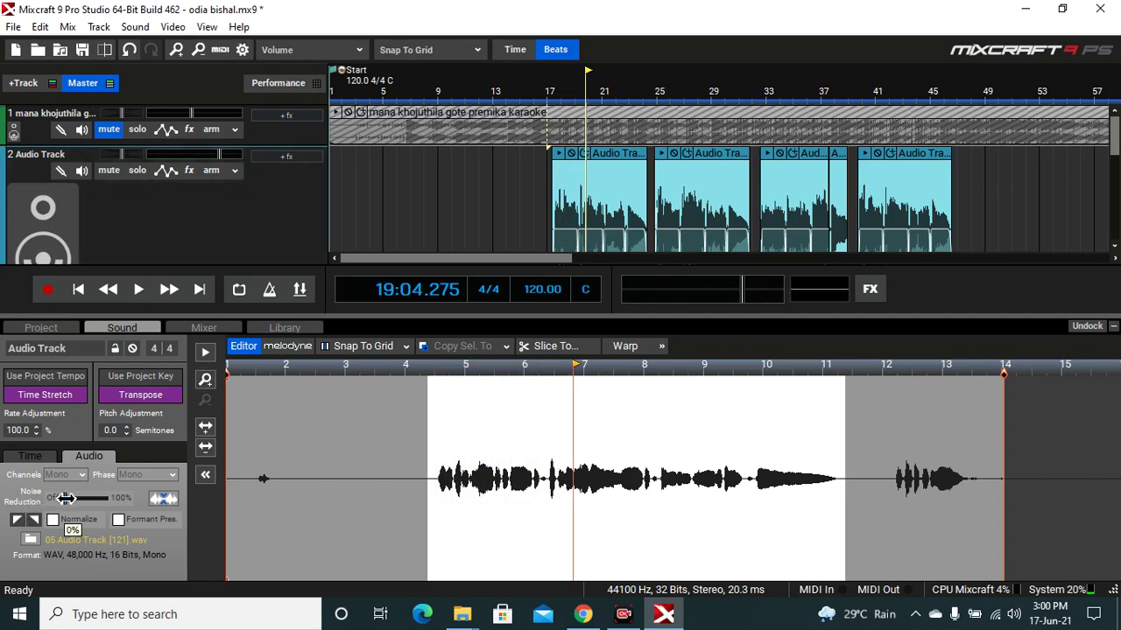
pyautogui.moveTo(66, 498); pyautogui.dragTo(70, 499)
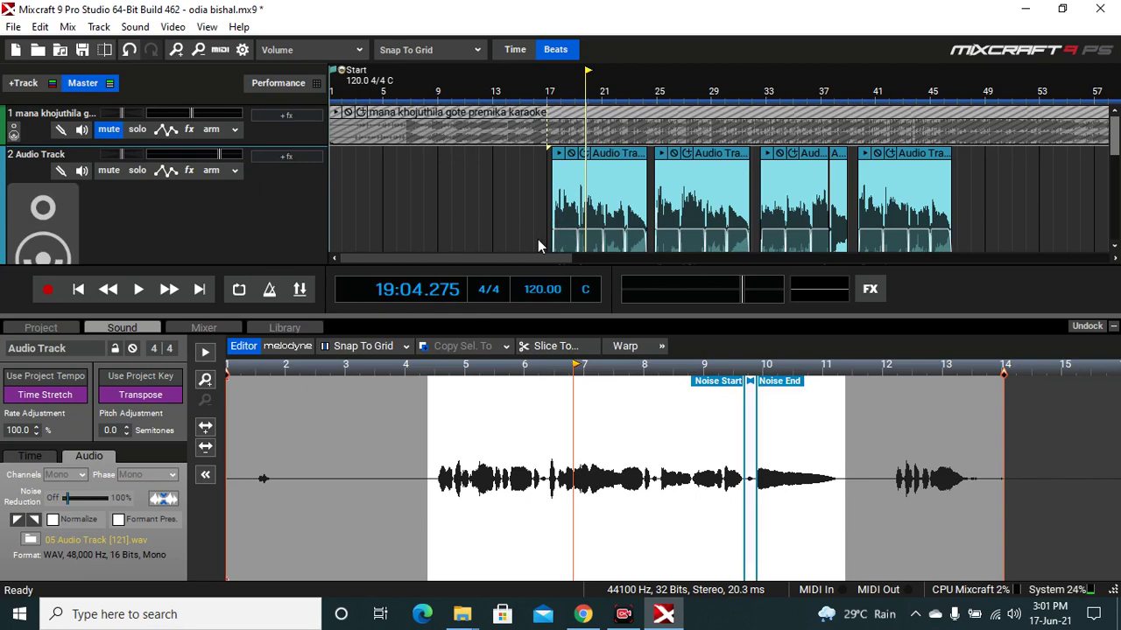
pyautogui.click(545, 500)
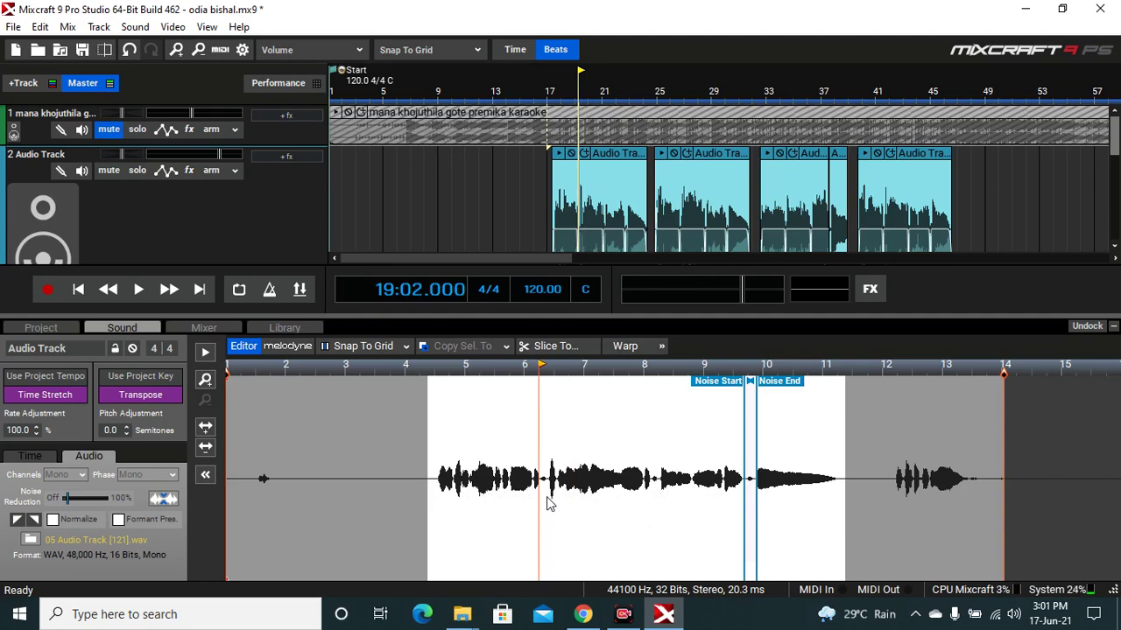
# Move the first vocal clip's Noise Start and Noise End markers to the quiet breath gap just after 6.2
pyautogui.scroll(5, 547, 498)
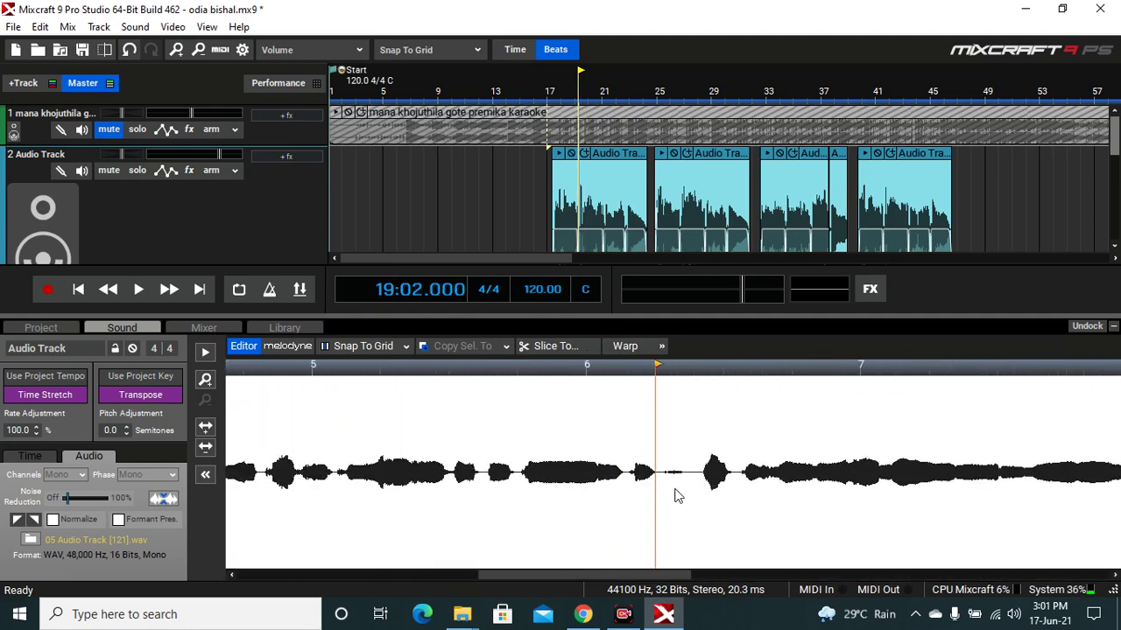
pyautogui.press('space')
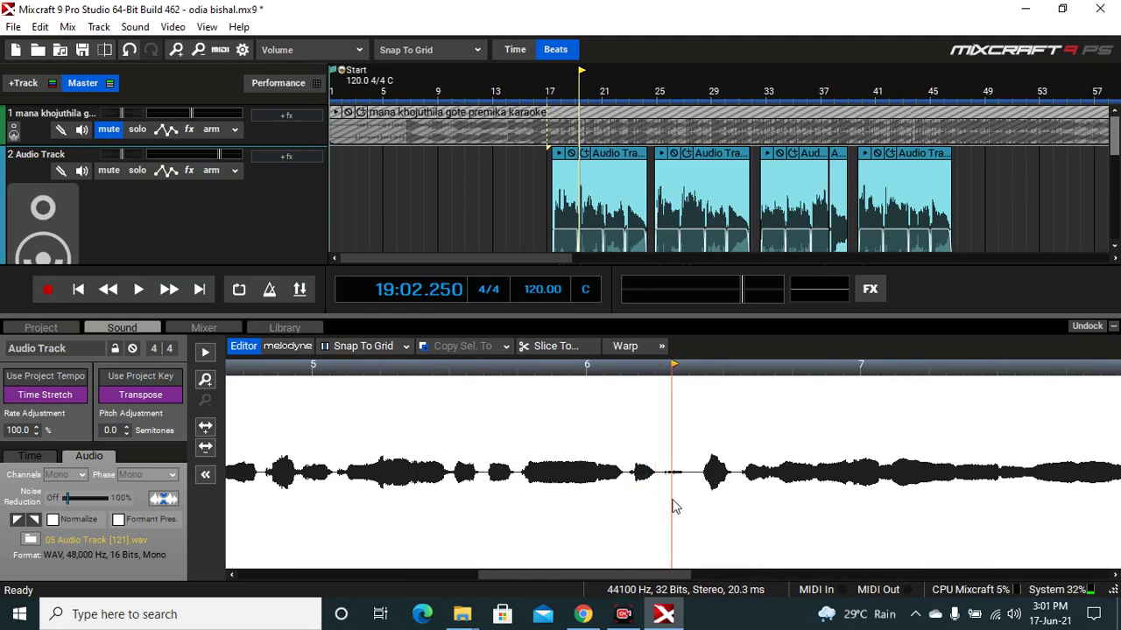
pyautogui.scroll(5, 674, 497)
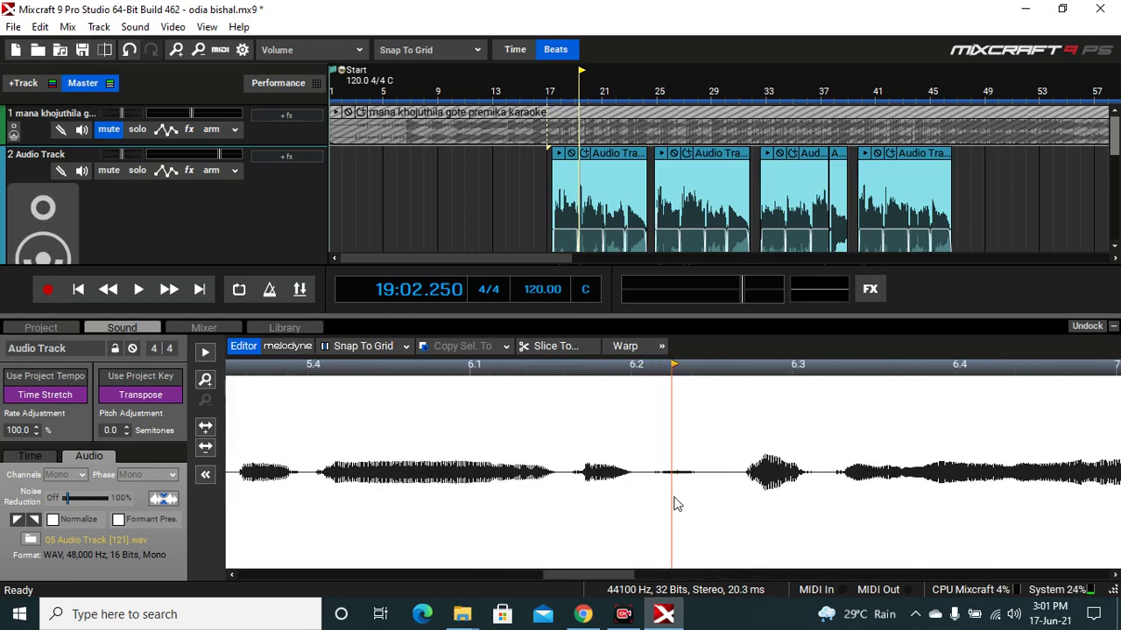
pyautogui.scroll(2, 675, 505)
pyautogui.moveTo(643, 478); pyautogui.dragTo(741, 491)
pyautogui.scroll(-2, 690, 492)
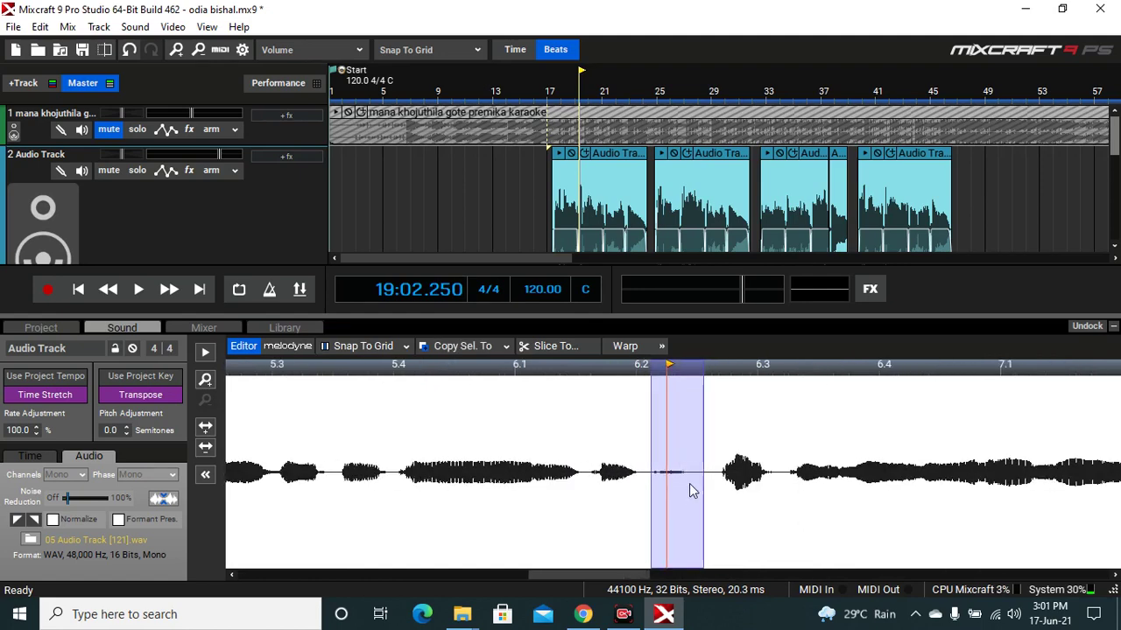
pyautogui.scroll(-4, 690, 487)
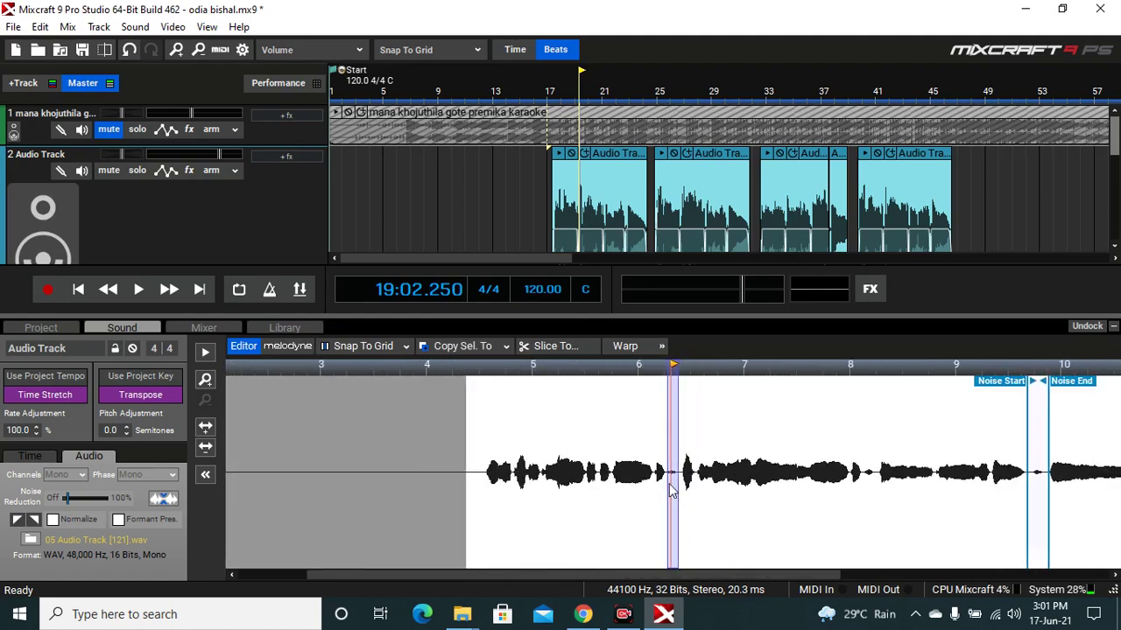
pyautogui.click(673, 492)
pyautogui.scroll(-1, 673, 493)
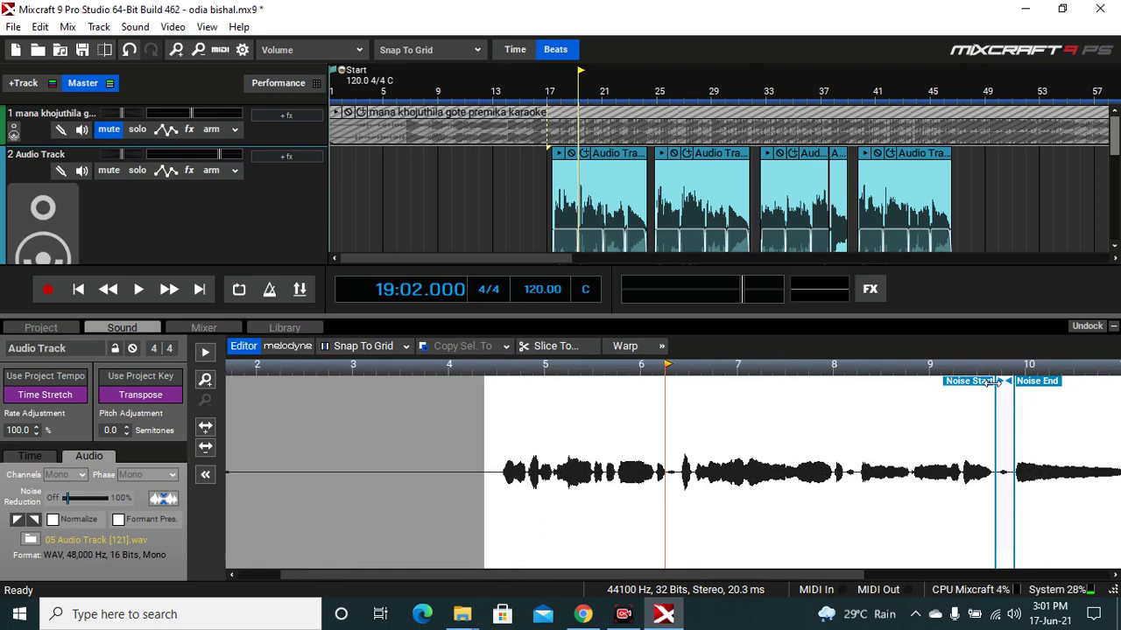
pyautogui.moveTo(1005, 383); pyautogui.dragTo(665, 382)
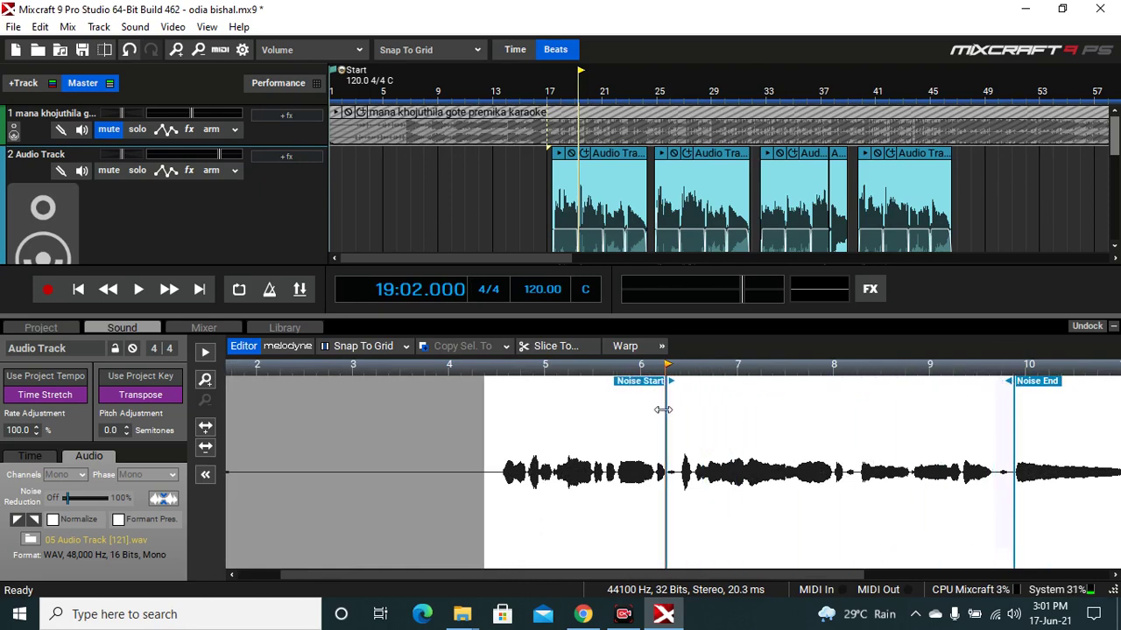
pyautogui.moveTo(1014, 401)
pyautogui.mouseDown()
pyautogui.moveTo(713, 430)
pyautogui.moveTo(675, 463)
pyautogui.mouseUp()
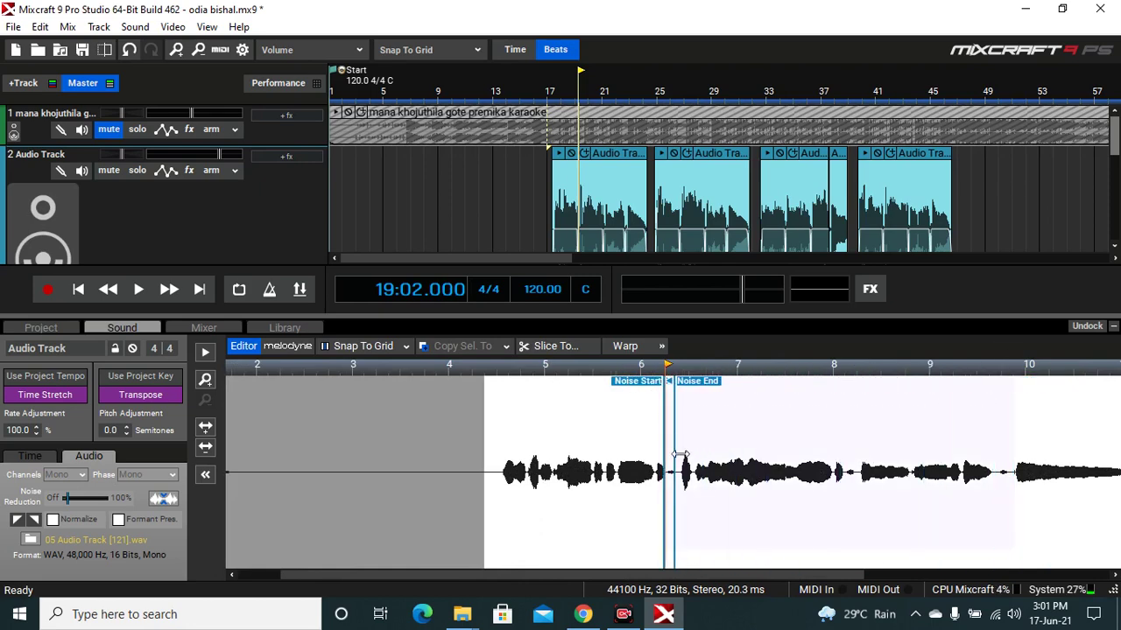
# Adjust the noise markers to enclose the quiet gap from just after 6.2.1 to just after 6.2.3, clear of the neighbouring vocals
pyautogui.scroll(1, 666, 493)
pyautogui.scroll(6, 670, 495)
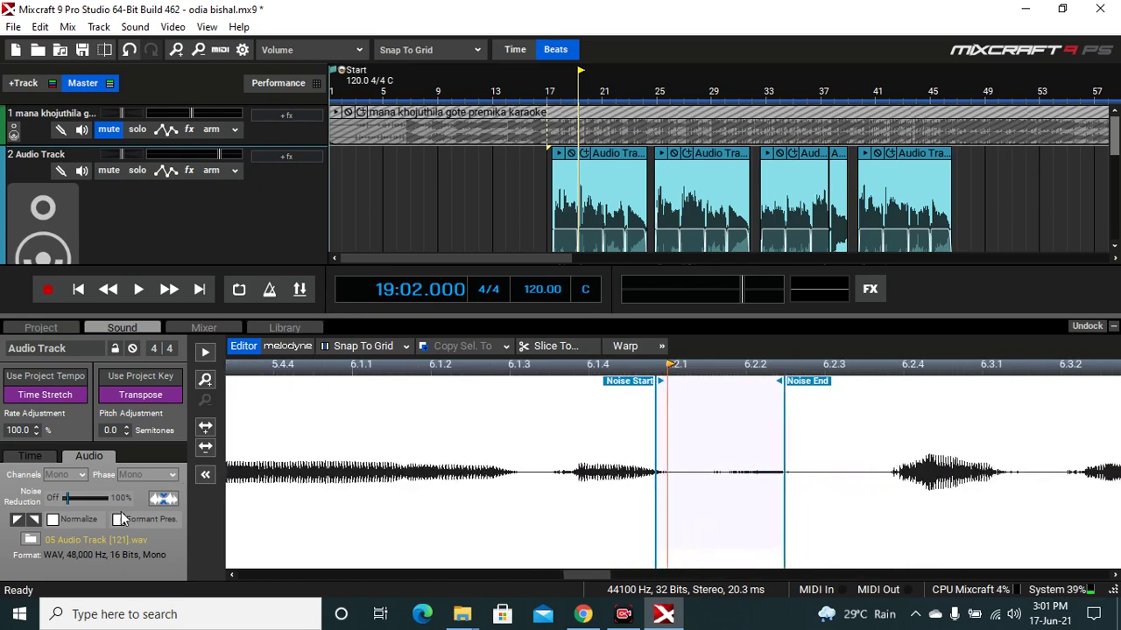
pyautogui.click(205, 428)
pyautogui.click(205, 449)
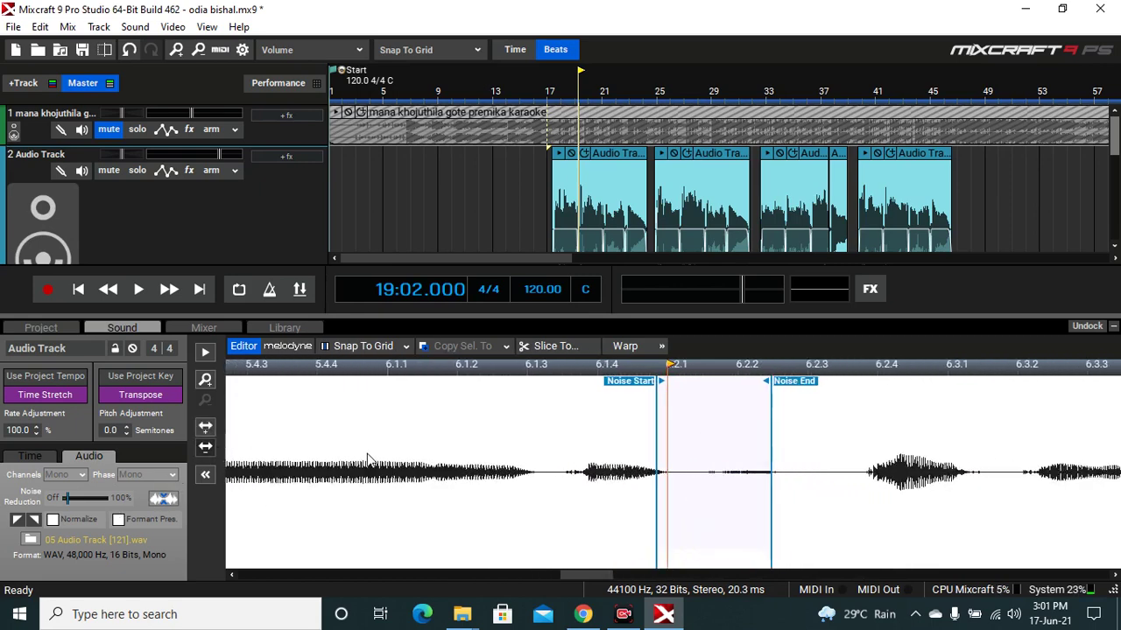
pyautogui.moveTo(765, 382); pyautogui.dragTo(848, 382)
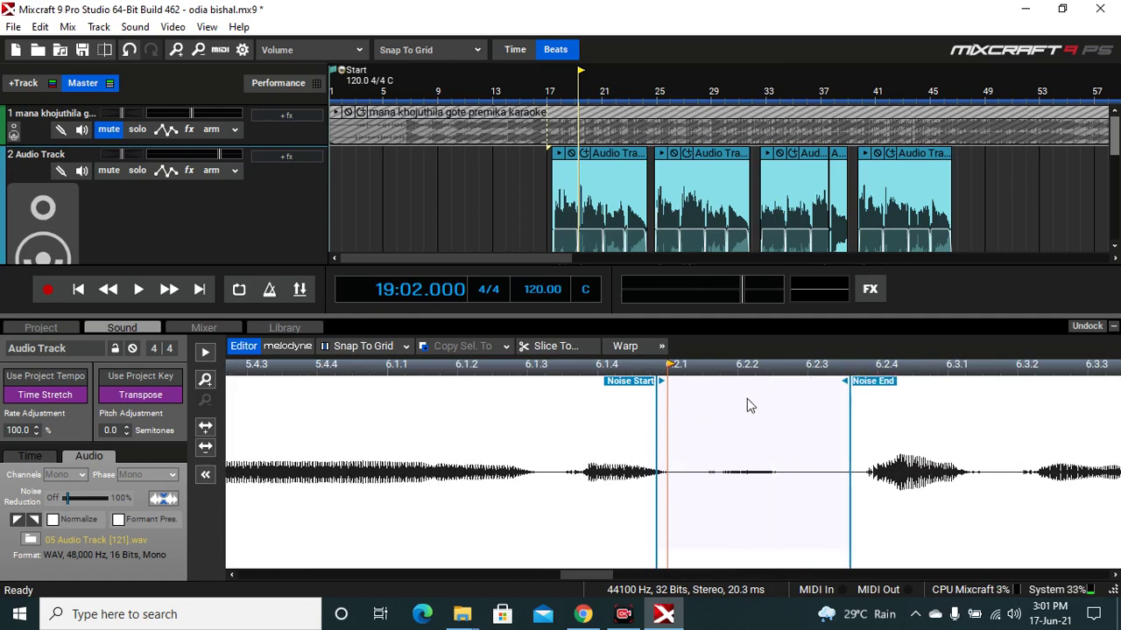
pyautogui.moveTo(658, 382)
pyautogui.mouseDown()
pyautogui.moveTo(705, 382)
pyautogui.moveTo(685, 381)
pyautogui.mouseUp()
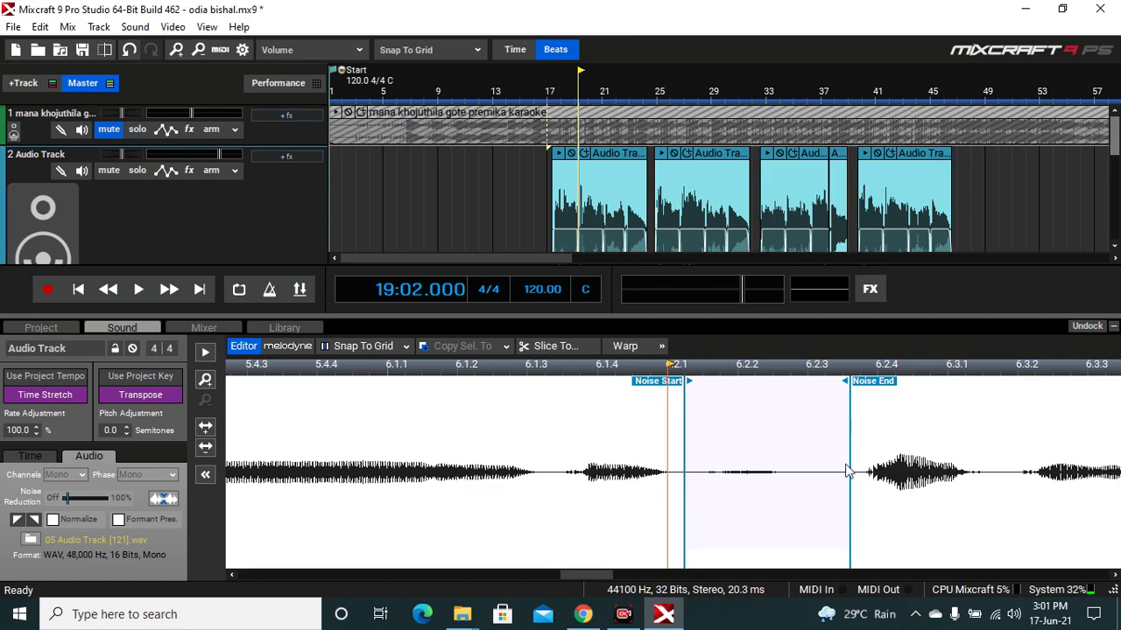
pyautogui.moveTo(843, 381)
pyautogui.mouseDown()
pyautogui.moveTo(938, 382)
pyautogui.moveTo(824, 382)
pyautogui.mouseUp()
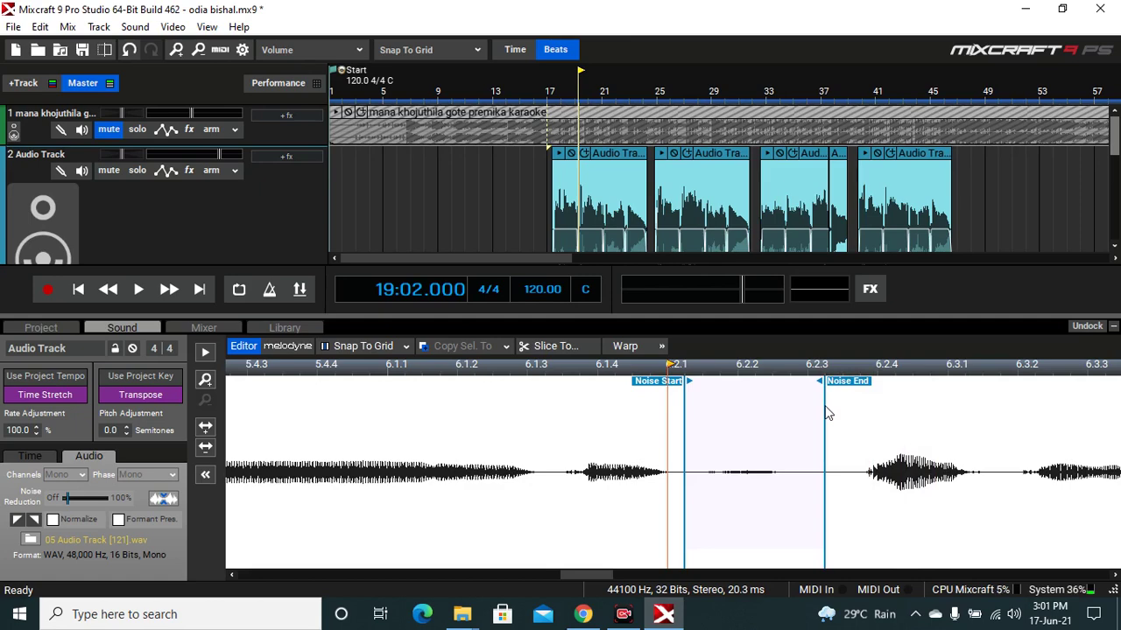
pyautogui.scroll(-4, 776, 450)
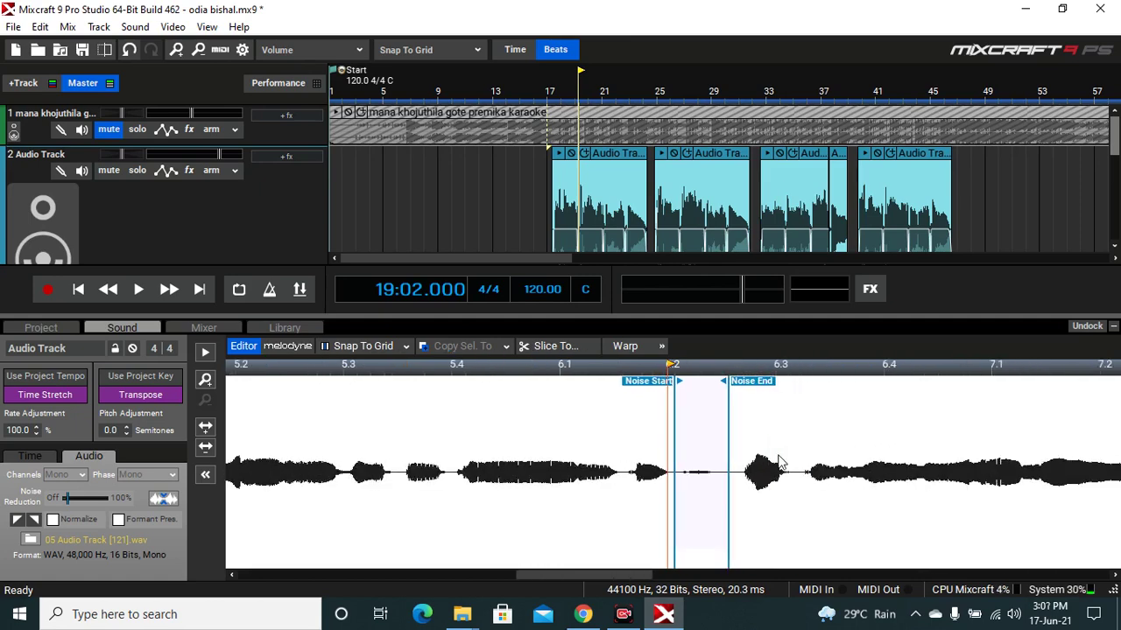
# Go through the track 2 vocal clips in the sound editor to review their noise reduction, return to the first one and close the editor
pyautogui.click(1113, 326)
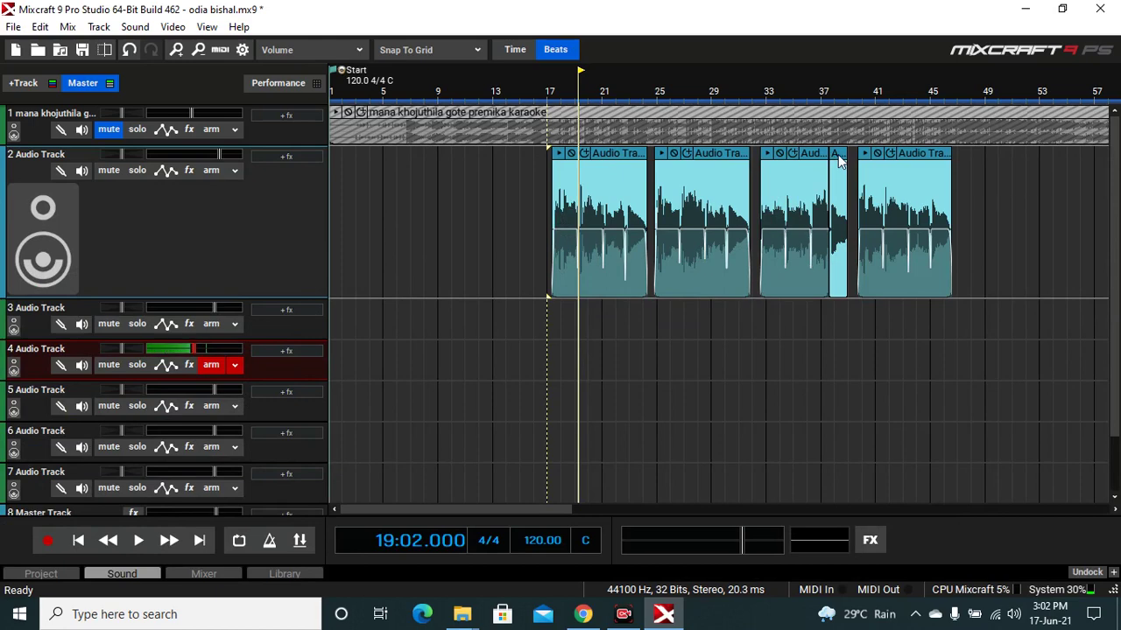
pyautogui.doubleClick(610, 159)
pyautogui.doubleClick(723, 163)
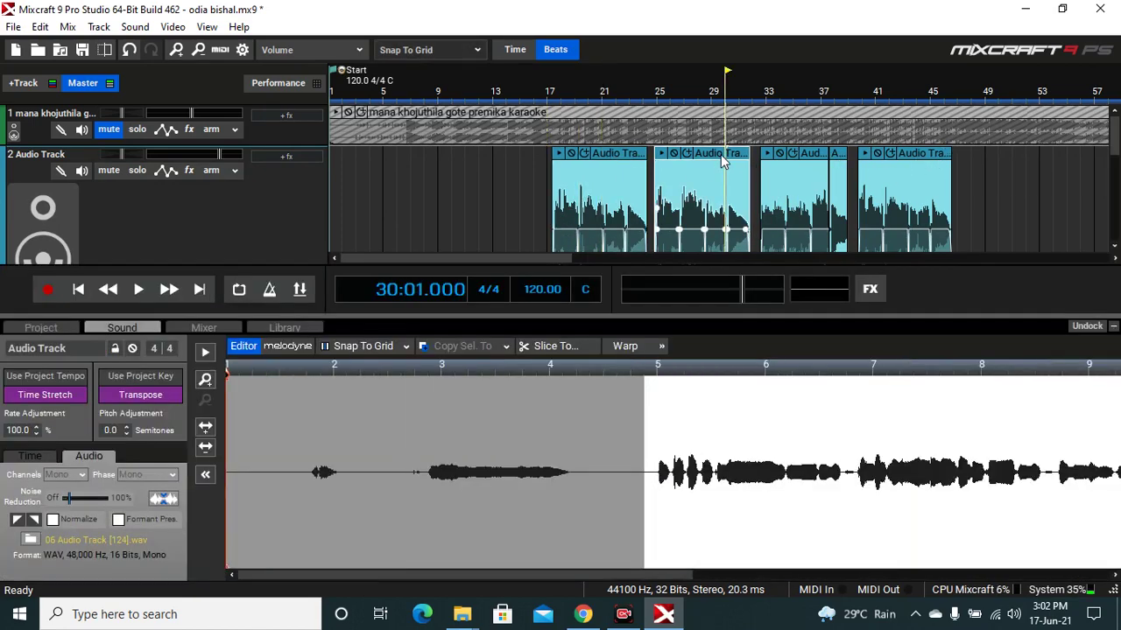
pyautogui.doubleClick(804, 162)
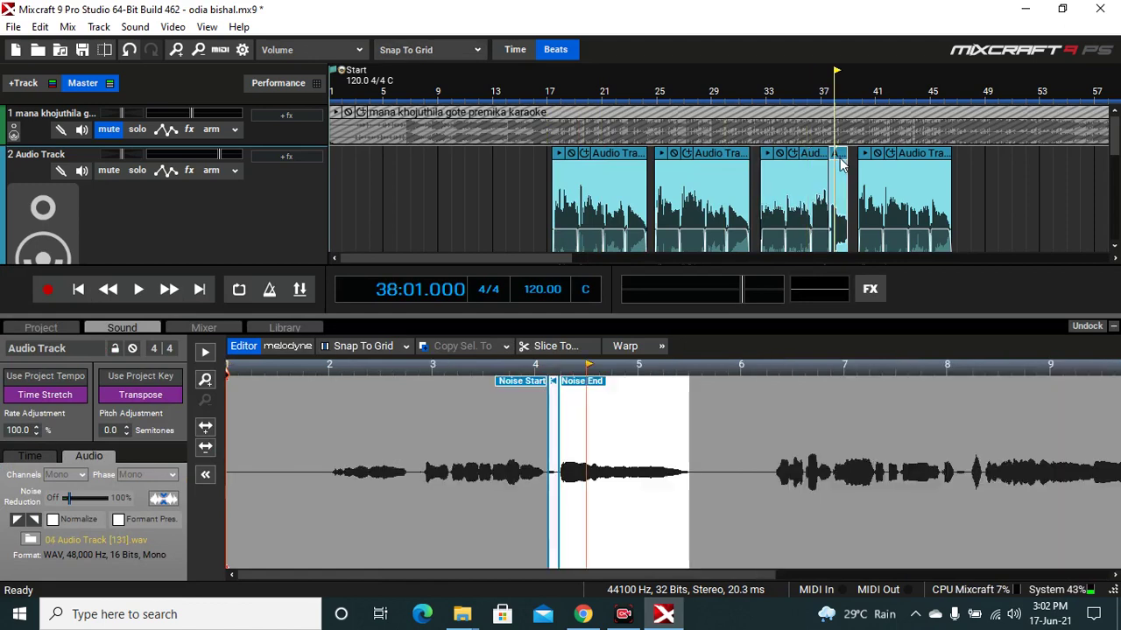
pyautogui.doubleClick(915, 164)
pyautogui.doubleClick(625, 158)
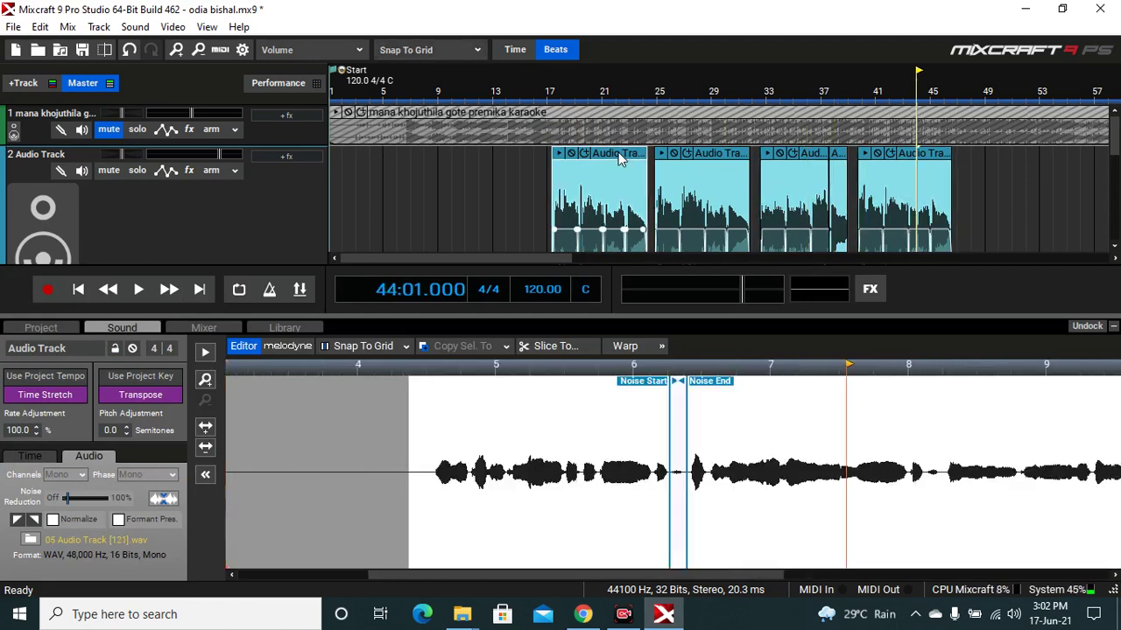
pyautogui.click(1114, 328)
# Reset the first vocal clip's volume envelope over the breath between about 19.2 and 19.3
pyautogui.scroll(5, 610, 305)
pyautogui.scroll(-2, 617, 323)
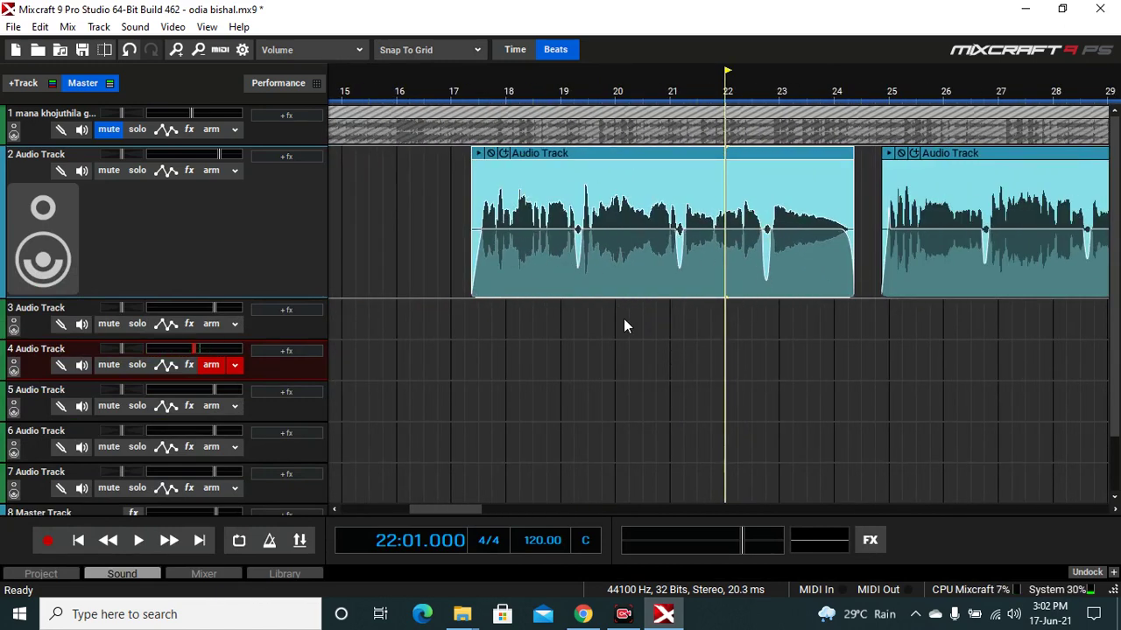
pyautogui.scroll(3, 604, 324)
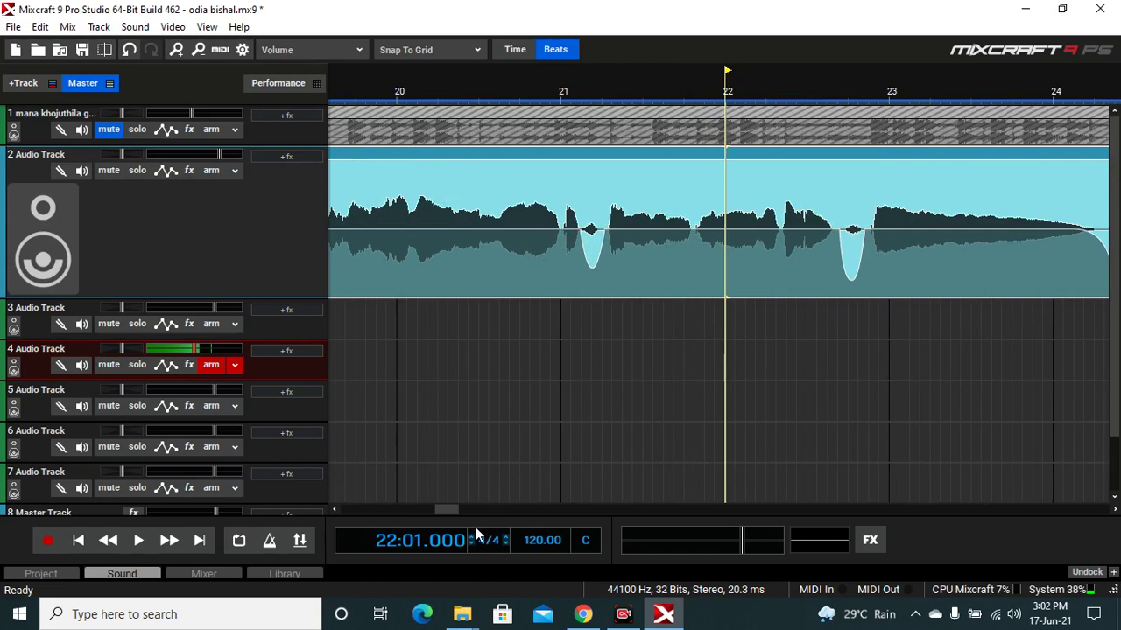
pyautogui.moveTo(455, 511); pyautogui.dragTo(434, 511)
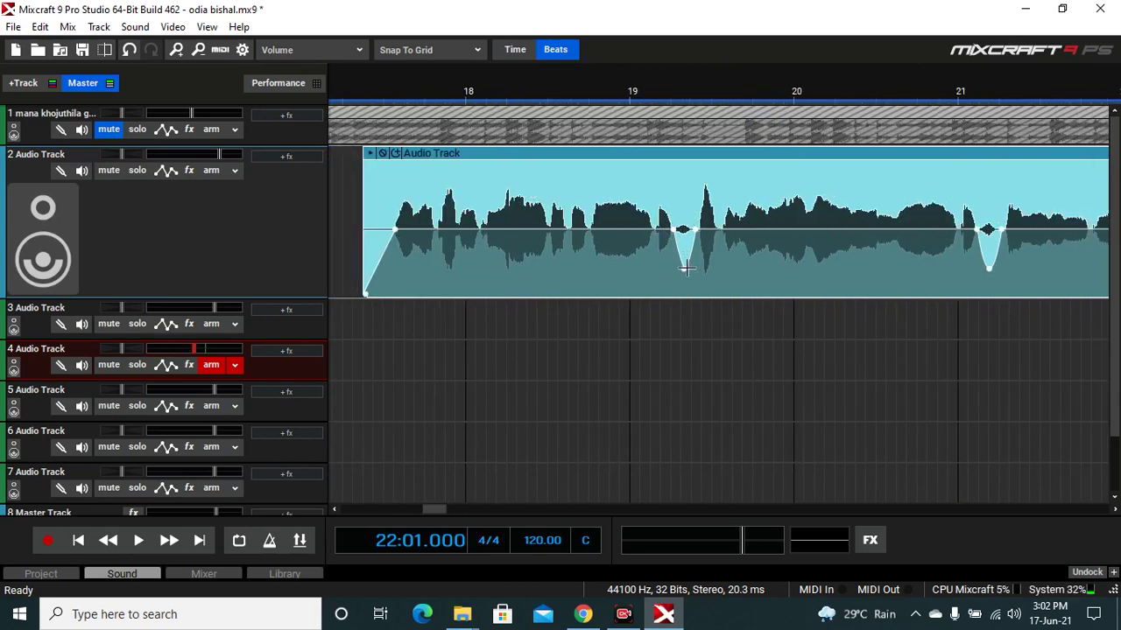
pyautogui.moveTo(660, 245); pyautogui.dragTo(713, 255)
pyautogui.rightClick(688, 239)
pyautogui.moveTo(783, 297)
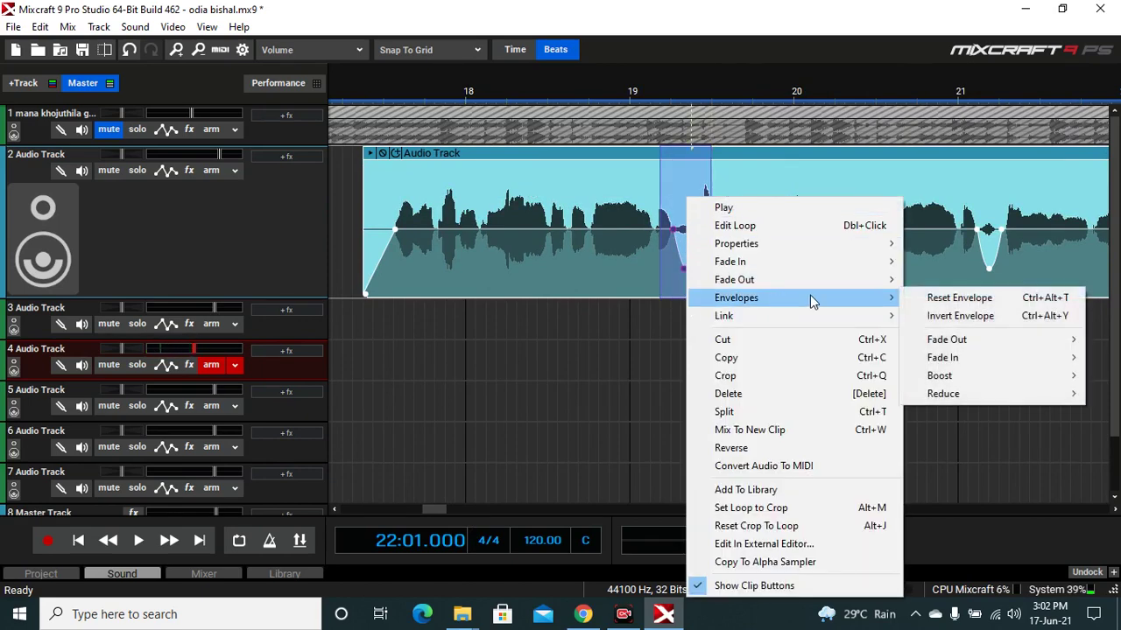
pyautogui.click(958, 298)
pyautogui.click(673, 323)
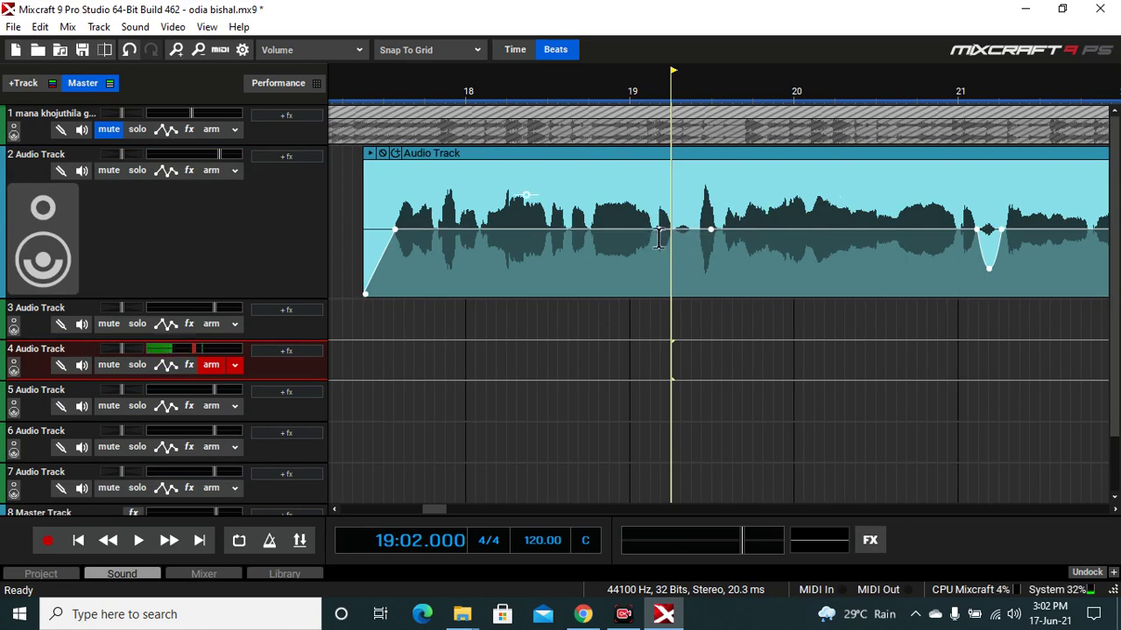
# Delete the two envelope points at the edges of the reset section around the breath
pyautogui.rightClick(711, 230)
pyautogui.click(771, 262)
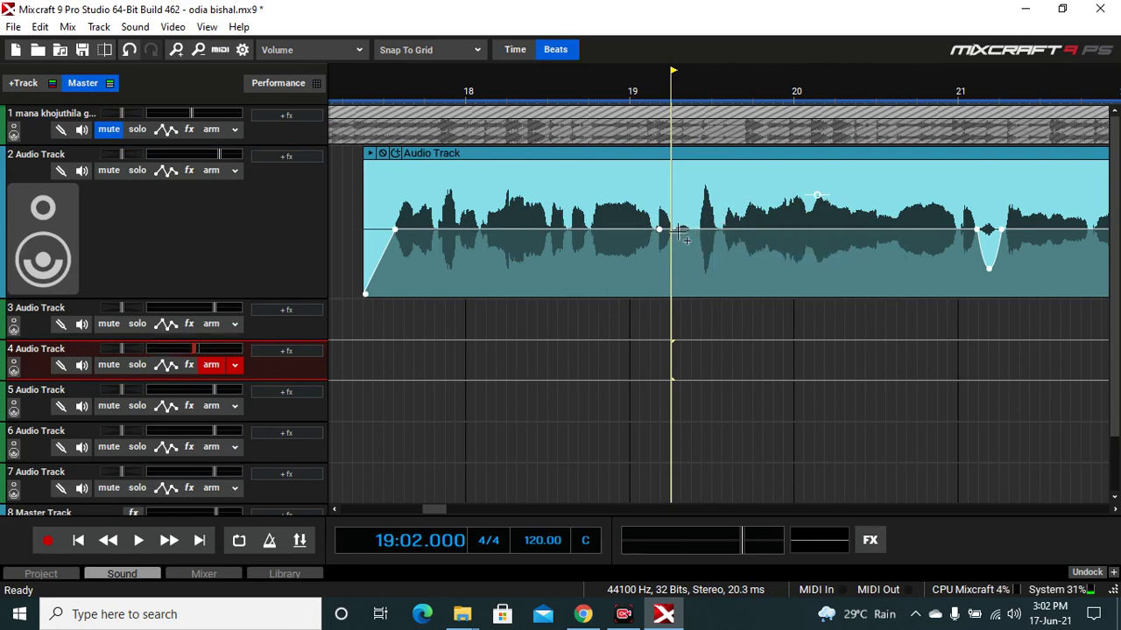
pyautogui.click(696, 264)
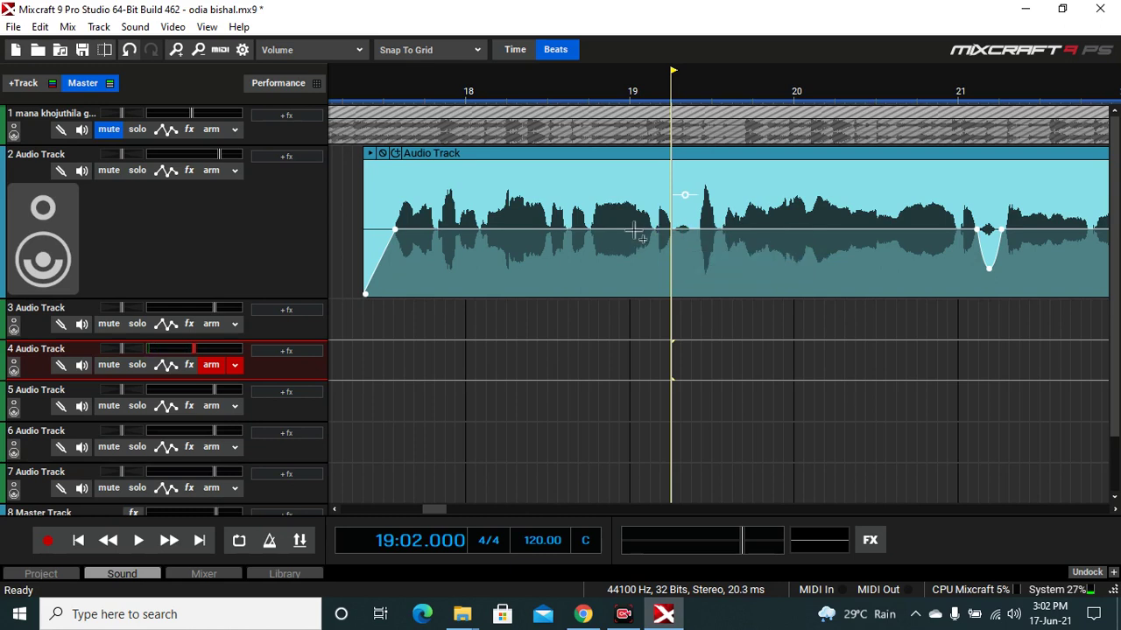
# Play the first vocal clip from just after measure 19 to hear the breath without the volume dip, and stop playback
pyautogui.click(632, 303)
pyautogui.press('space')
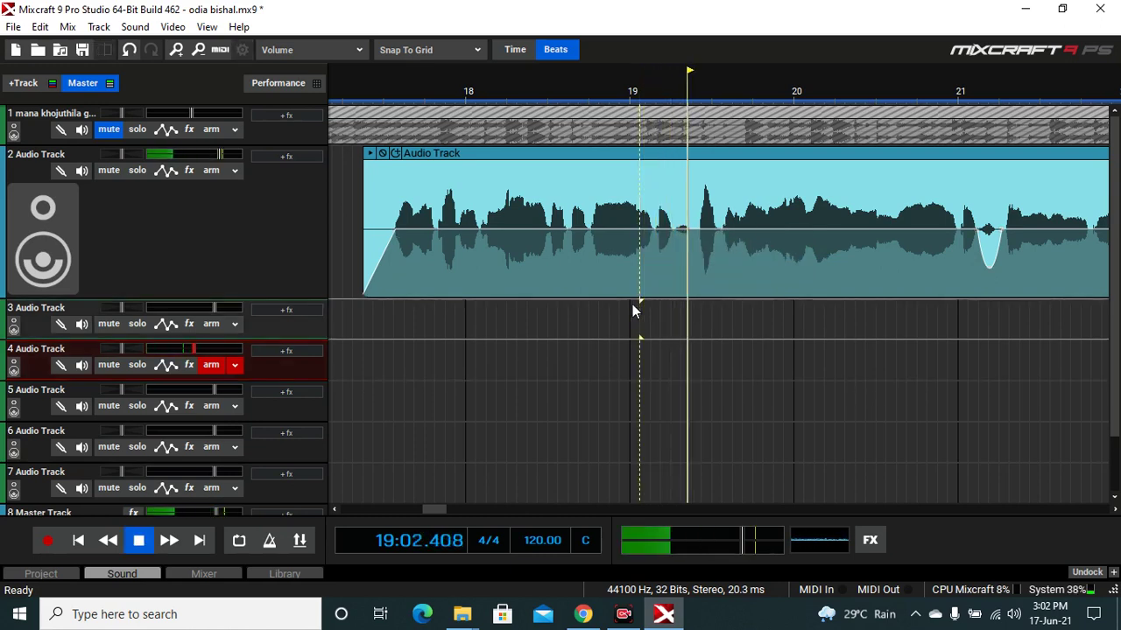
pyautogui.press('space')
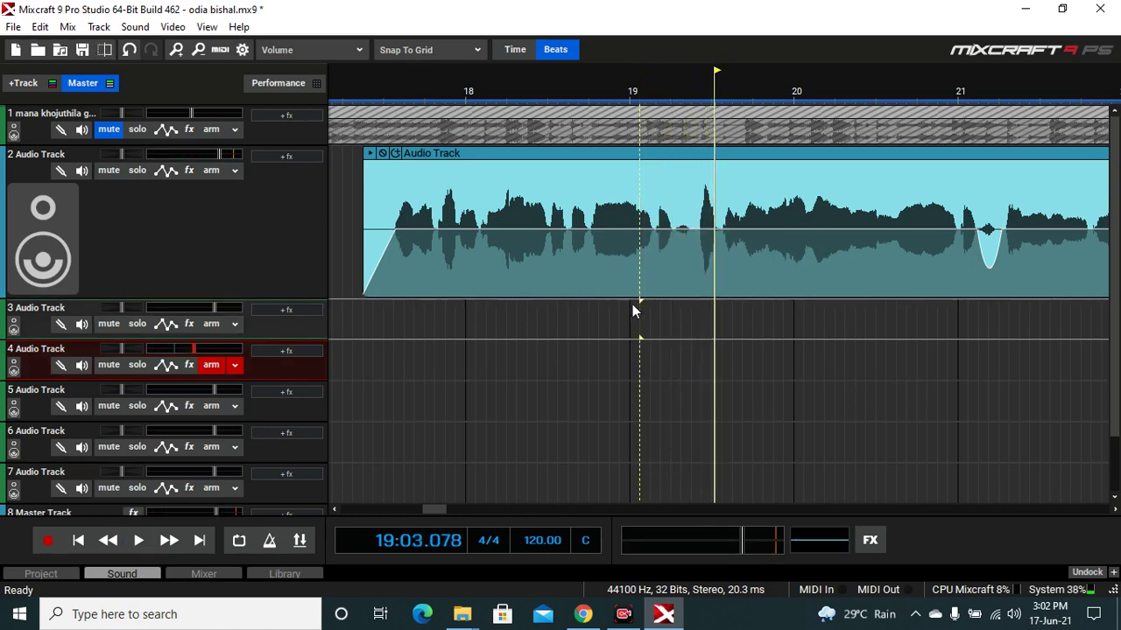
# Add volume envelope points just after 19.2.1 and 19.2.3 around the breath, and pull a middle point just after 19.2.2 down into a dip
pyautogui.click(683, 271)
pyautogui.scroll(3, 678, 274)
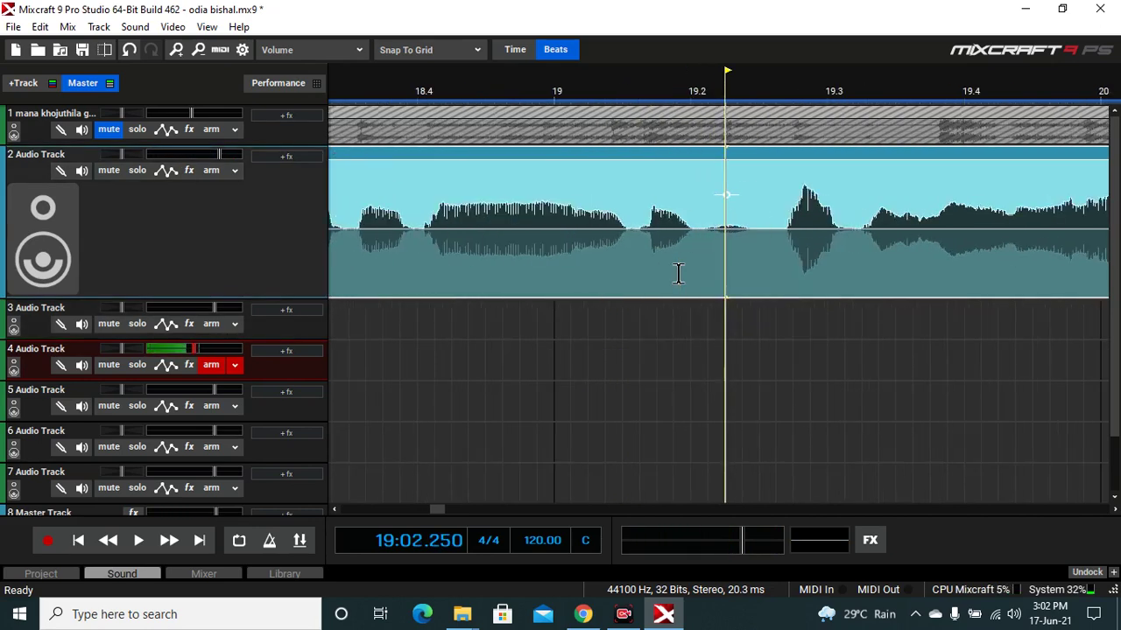
pyautogui.scroll(3, 677, 272)
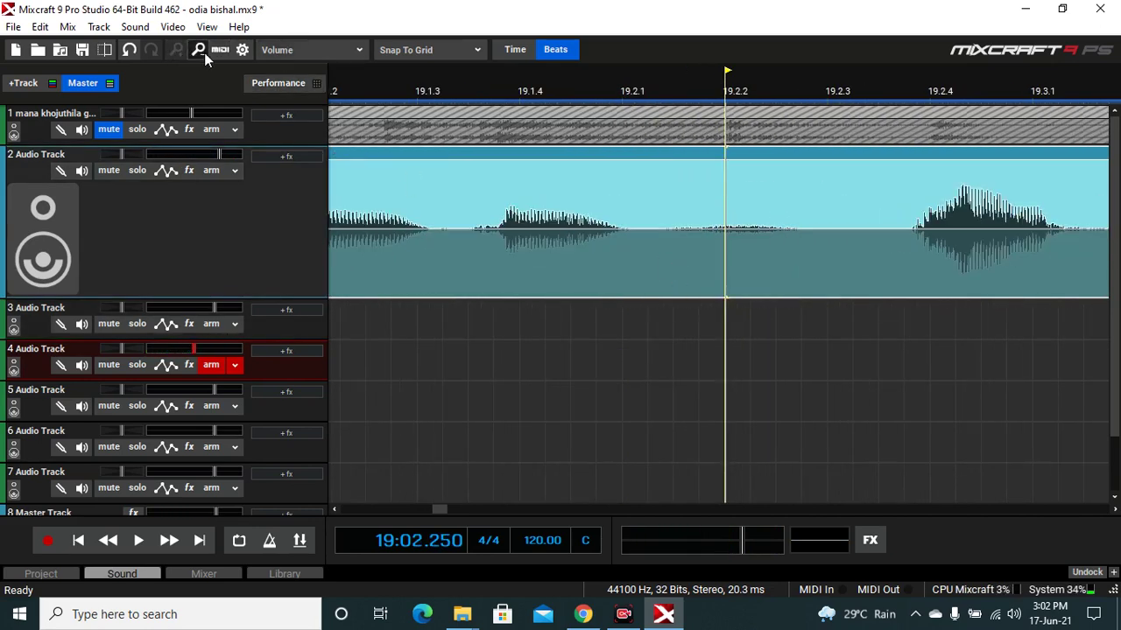
pyautogui.scroll(-2, 177, 54)
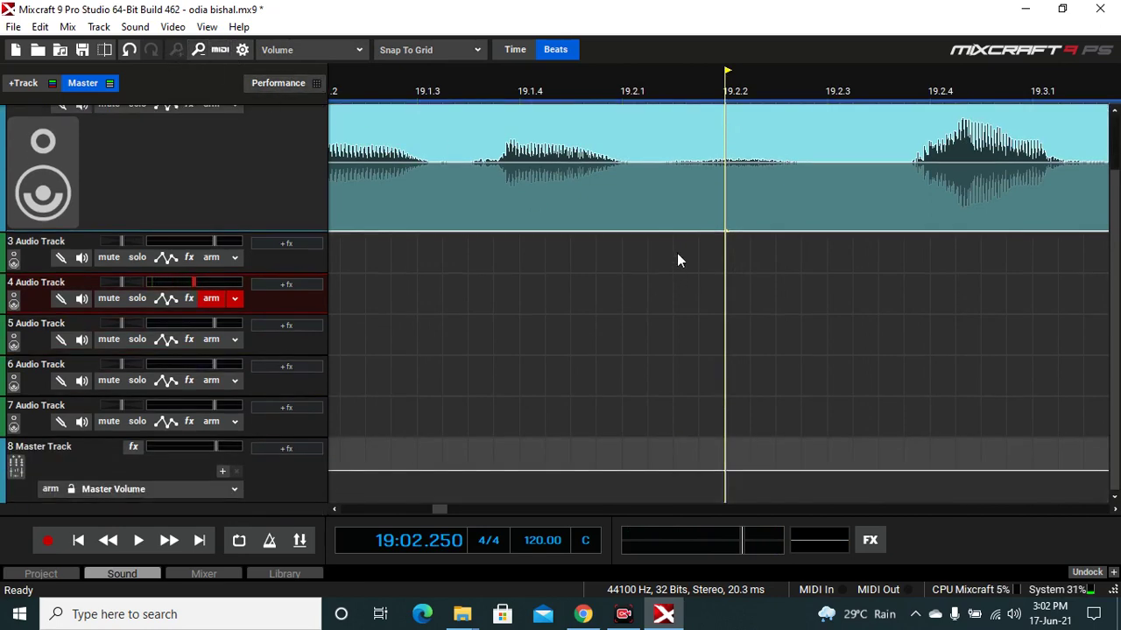
pyautogui.scroll(-3, 677, 253)
pyautogui.click(174, 51)
pyautogui.click(174, 50)
pyautogui.click(175, 50)
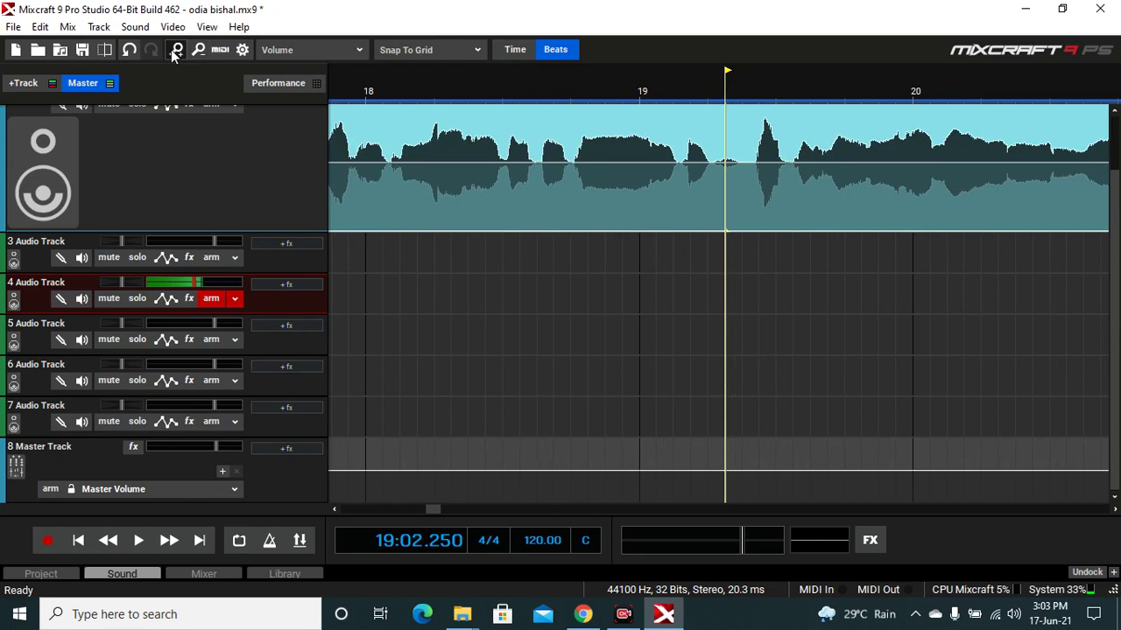
pyautogui.click(184, 53)
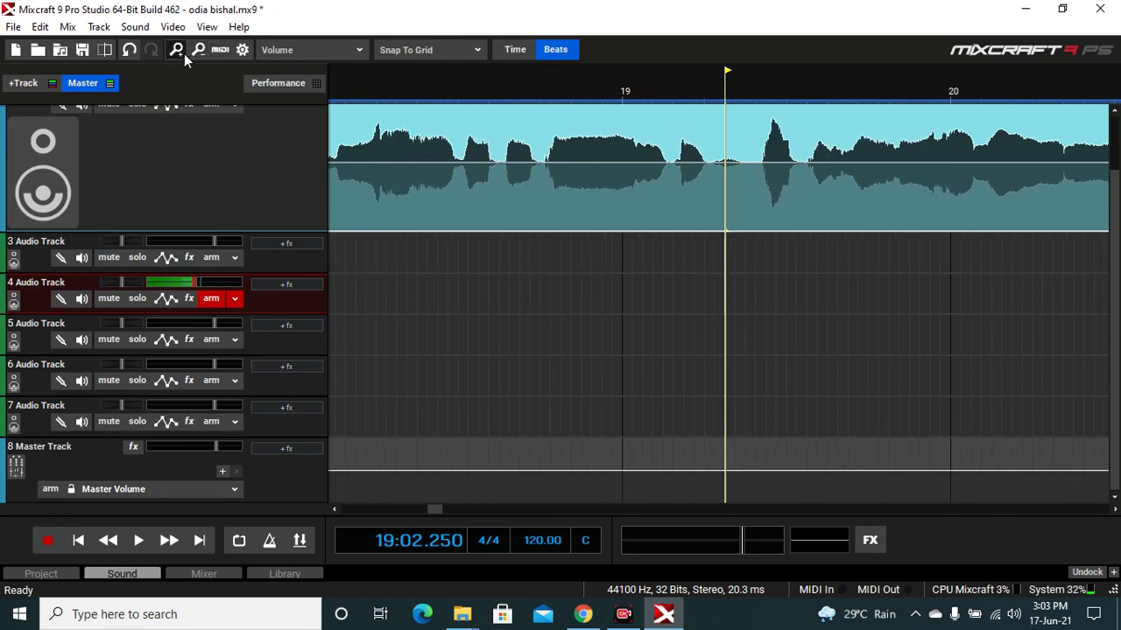
pyautogui.click(184, 53)
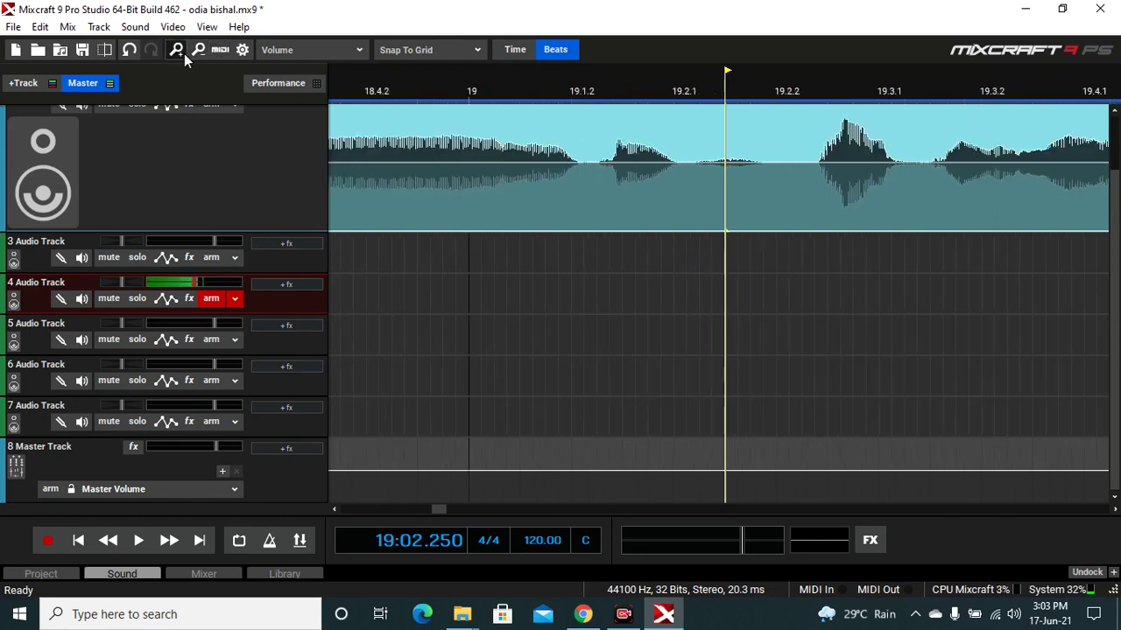
pyautogui.click(646, 163)
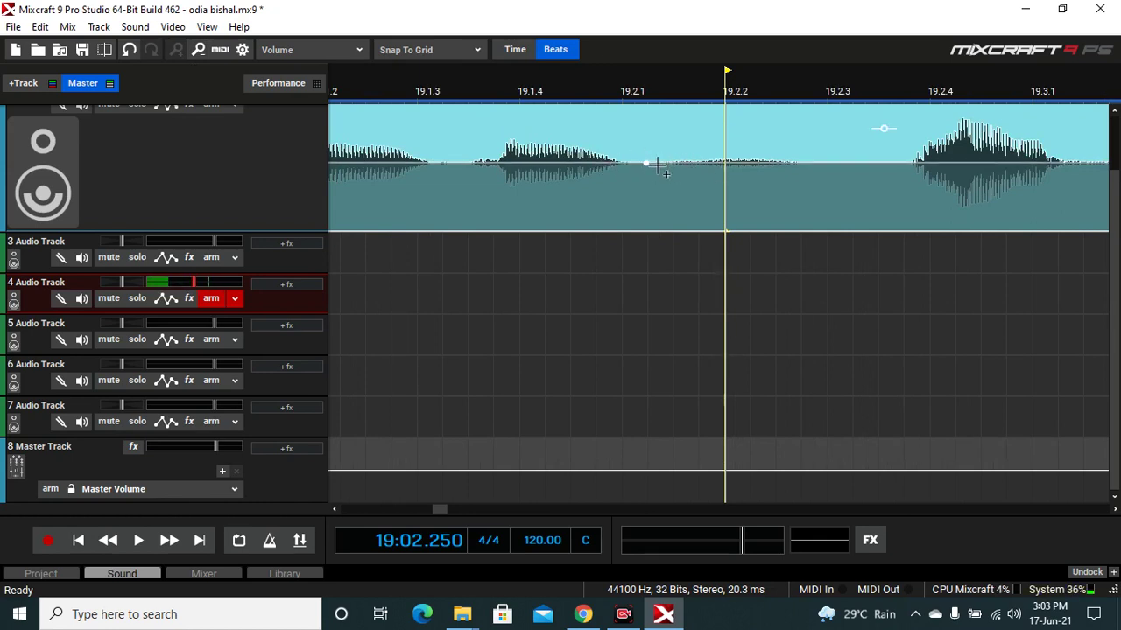
pyautogui.click(876, 164)
pyautogui.moveTo(753, 164); pyautogui.dragTo(752, 202)
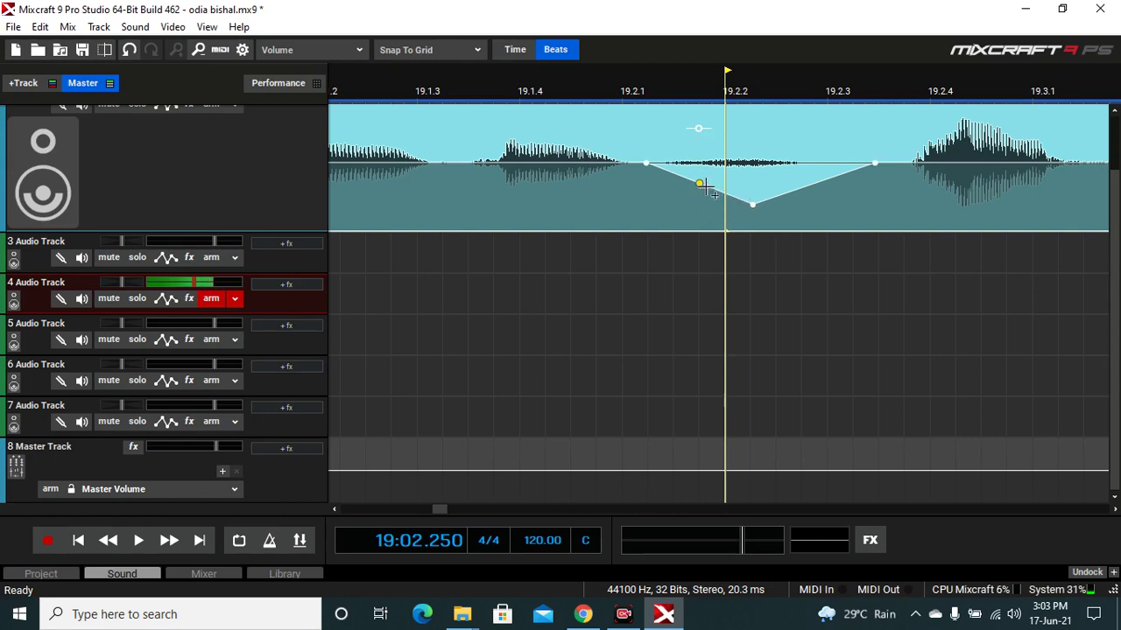
# Bend both slopes of the volume dip around the breath near 19.2.2 downward into a smooth, rounded curve
pyautogui.moveTo(698, 183); pyautogui.dragTo(681, 196)
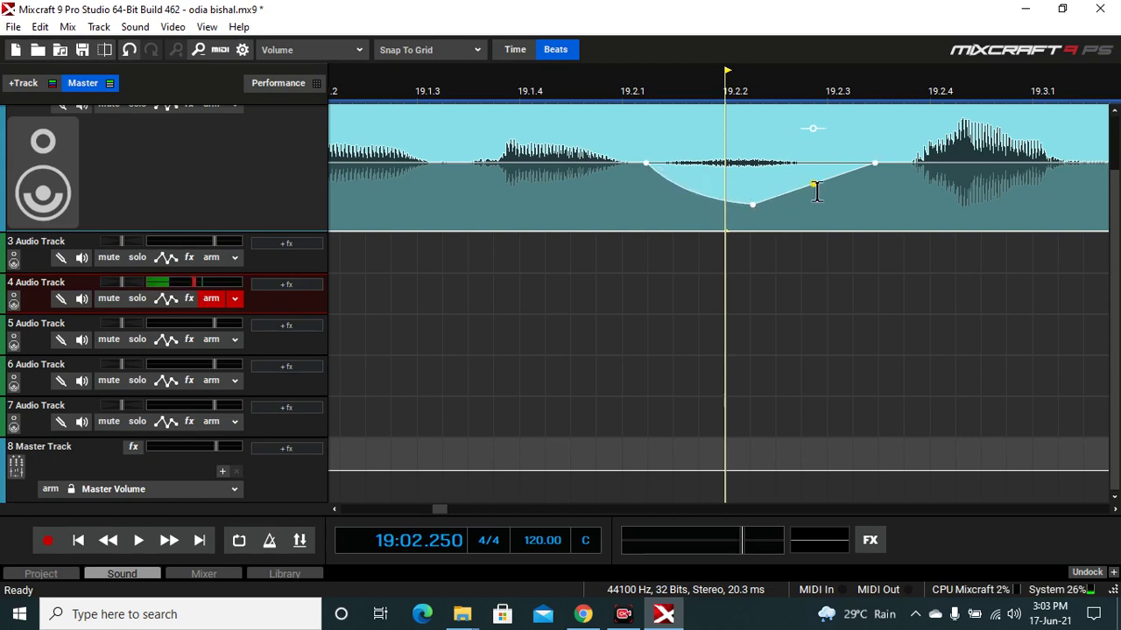
pyautogui.moveTo(814, 186); pyautogui.dragTo(823, 201)
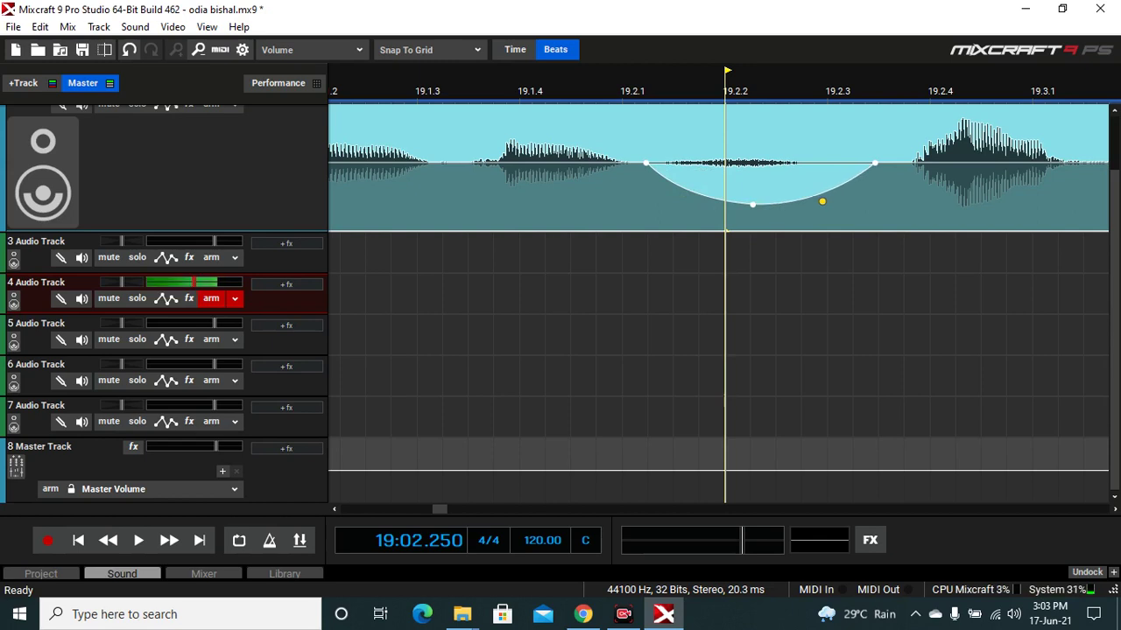
pyautogui.scroll(-1, 775, 236)
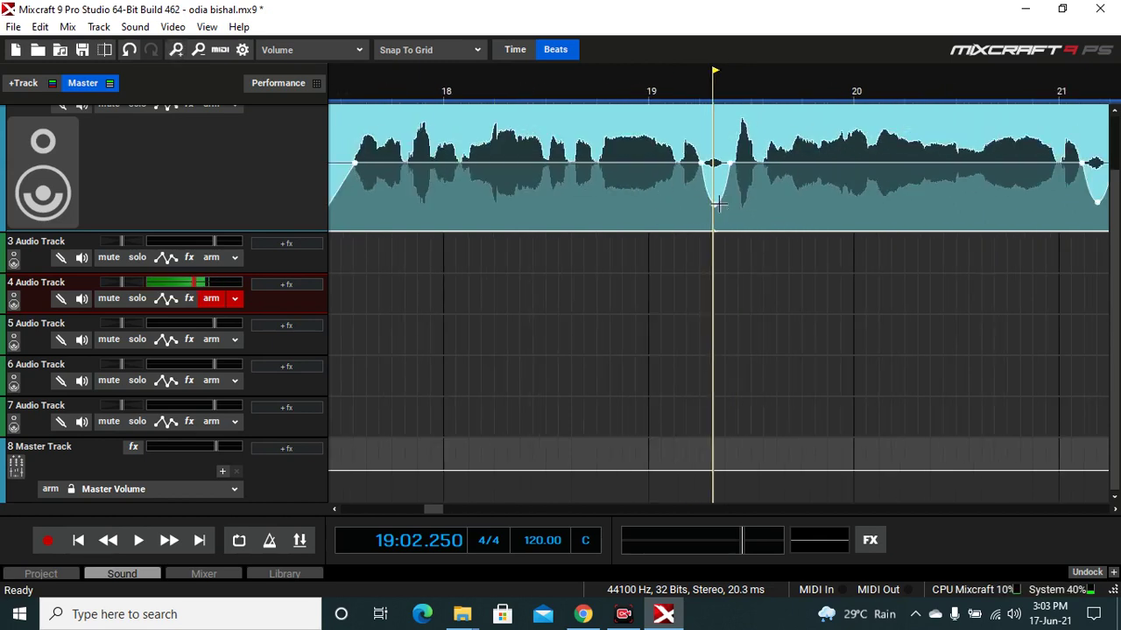
# Play the first vocal clip from measure 19 through the curved breath dip, and stop playback
pyautogui.click(648, 242)
pyautogui.press('space')
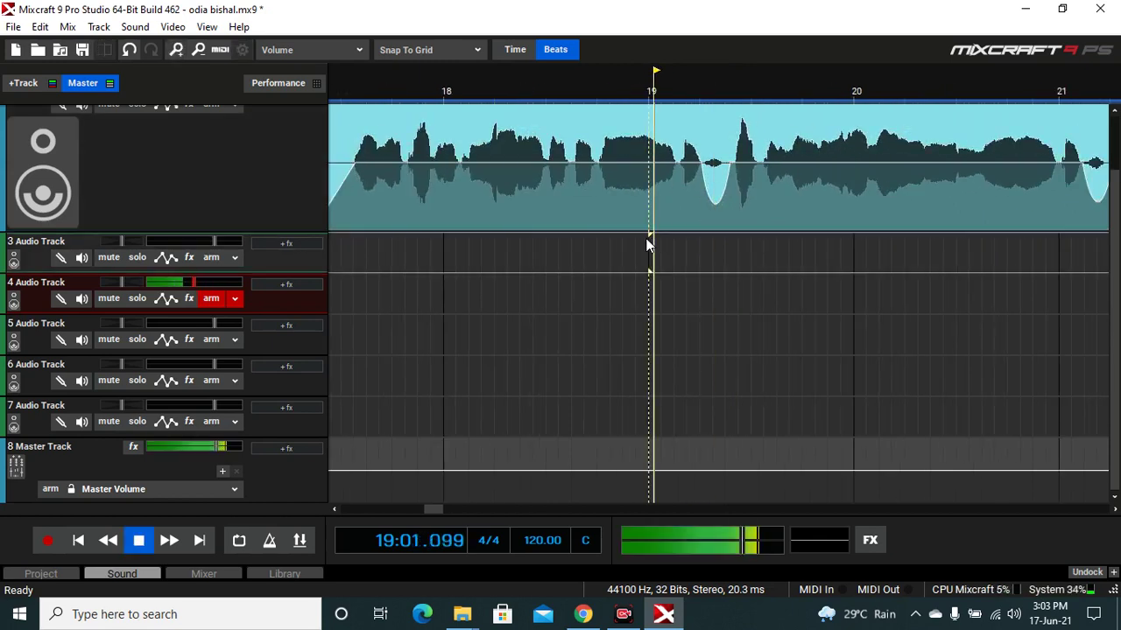
pyautogui.press('space')
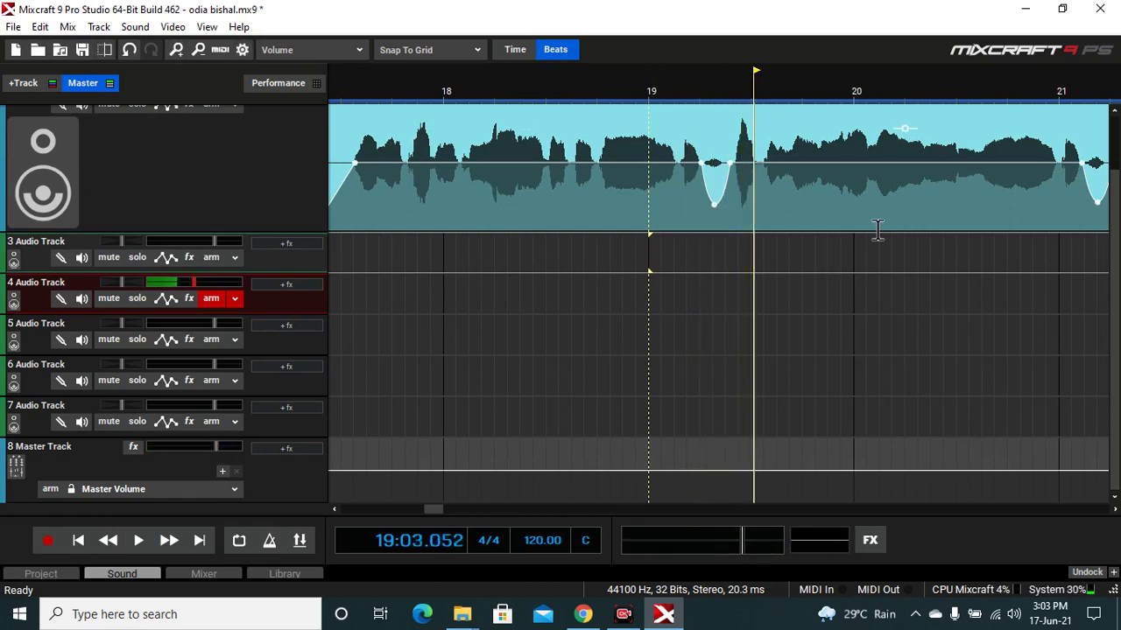
# Examine the breath dips in the volume envelopes across the track 2 vocal clips between measures 17 and 47
pyautogui.scroll(2, 663, 178)
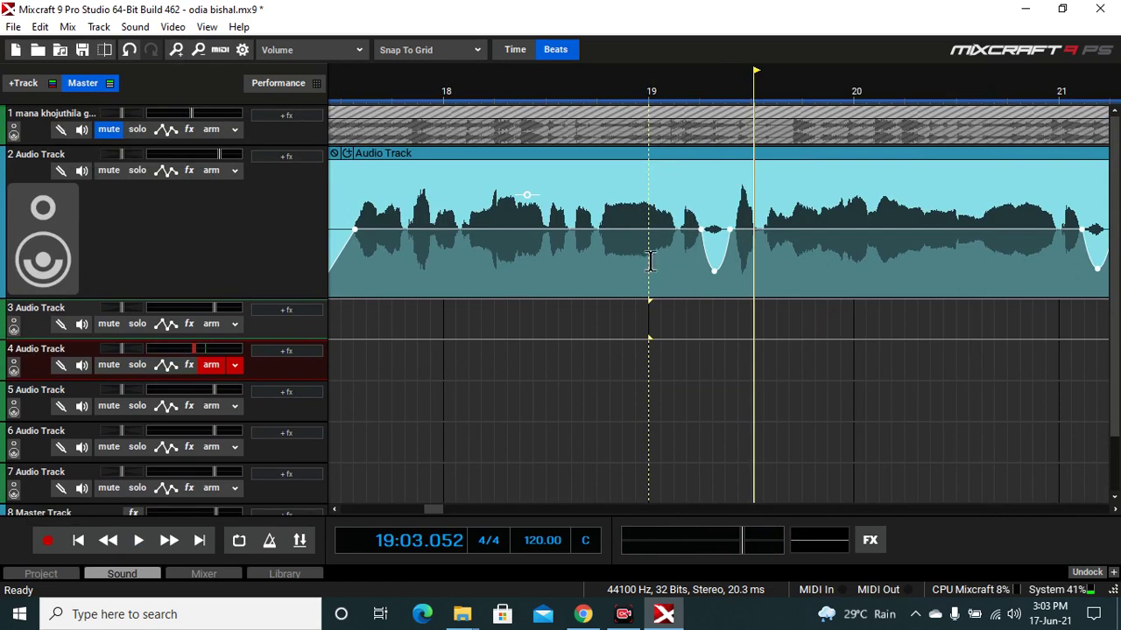
pyautogui.scroll(-2, 692, 259)
pyautogui.scroll(-1, 691, 259)
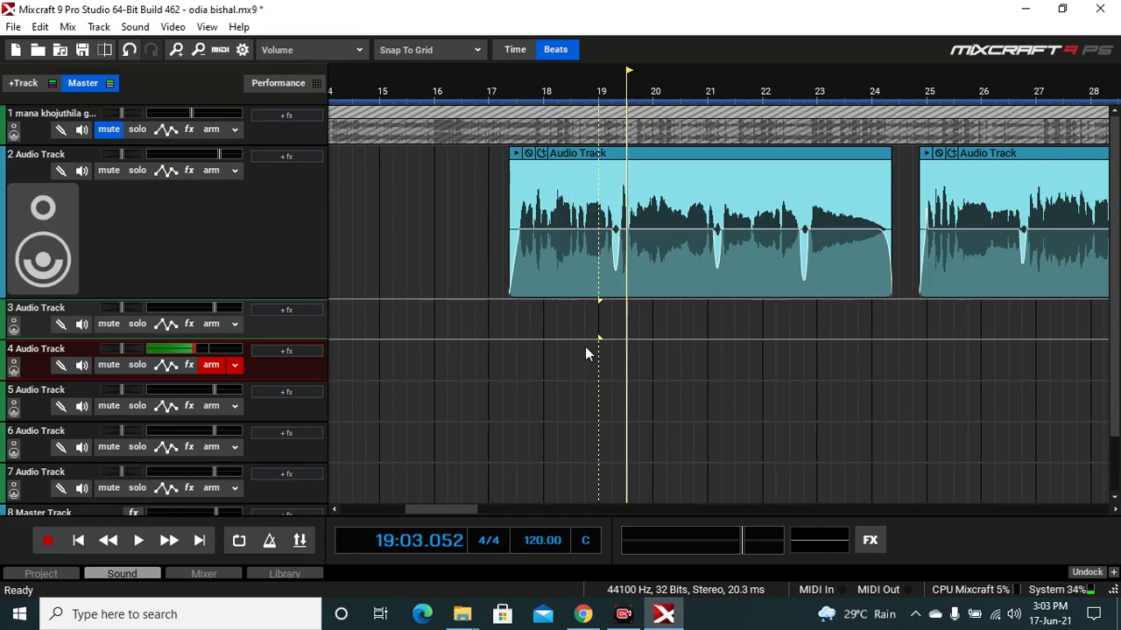
pyautogui.scroll(-1, 639, 337)
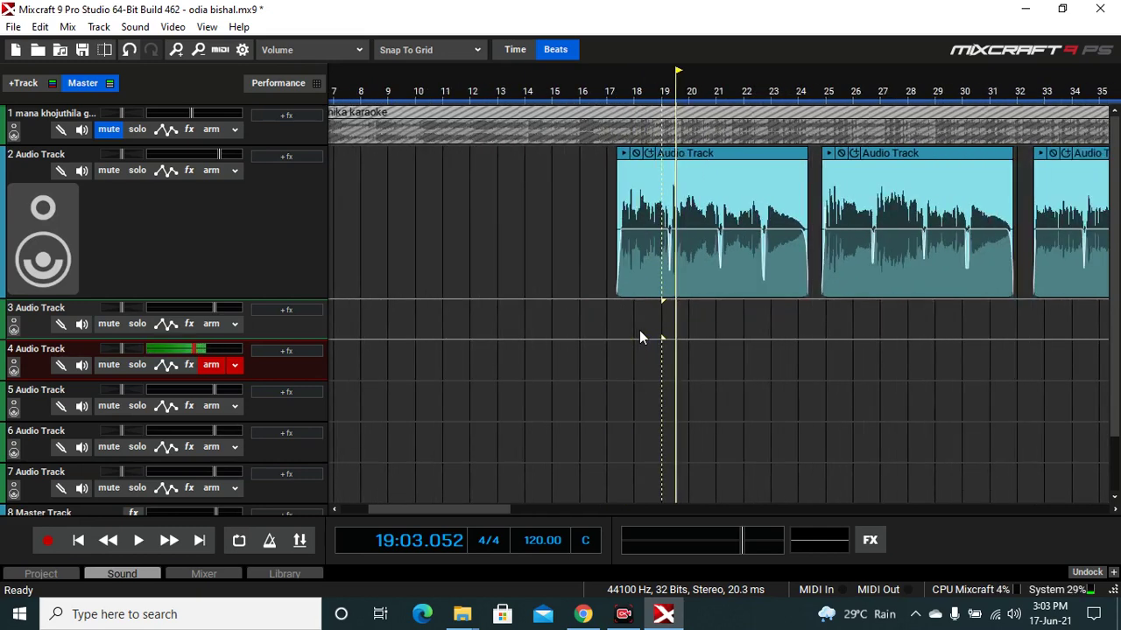
pyautogui.moveTo(470, 508); pyautogui.dragTo(499, 509)
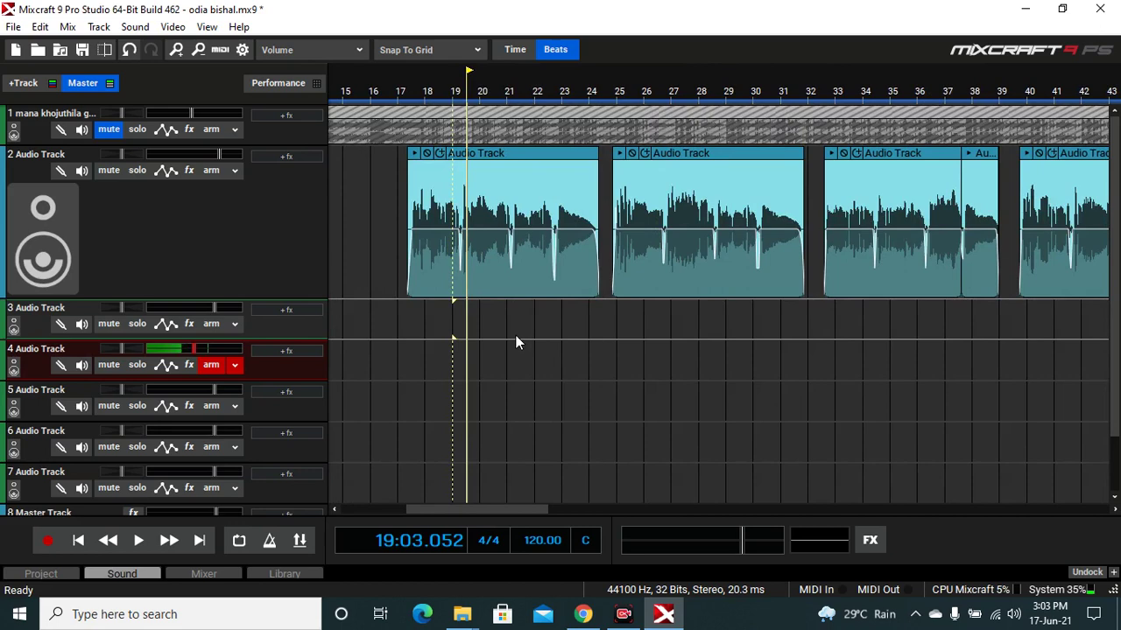
pyautogui.scroll(-1, 513, 338)
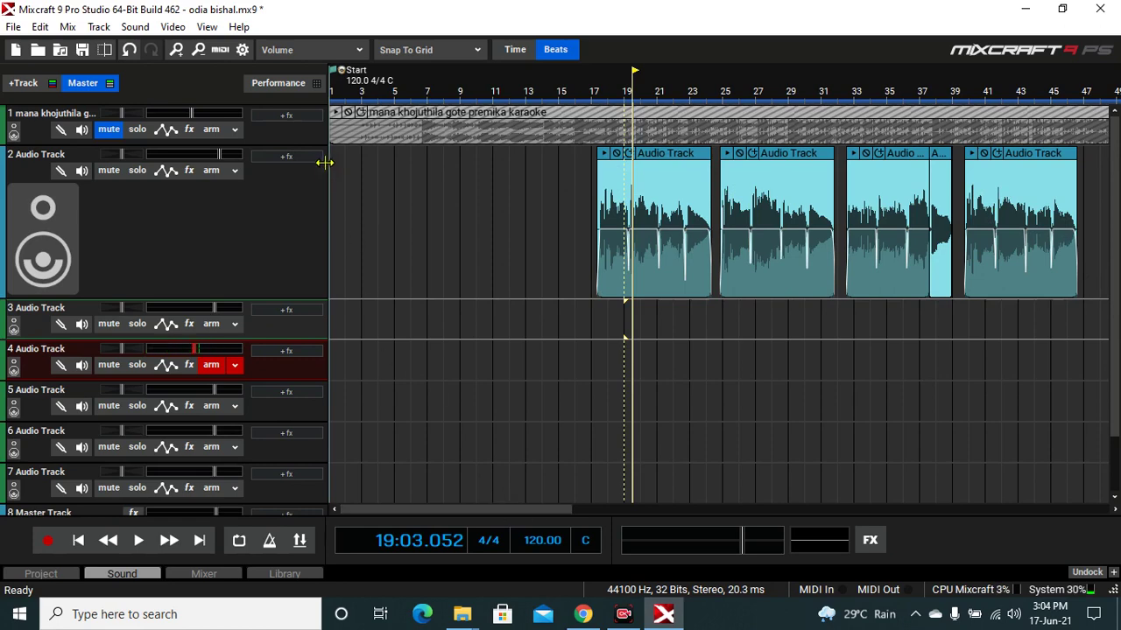
pyautogui.click(289, 157)
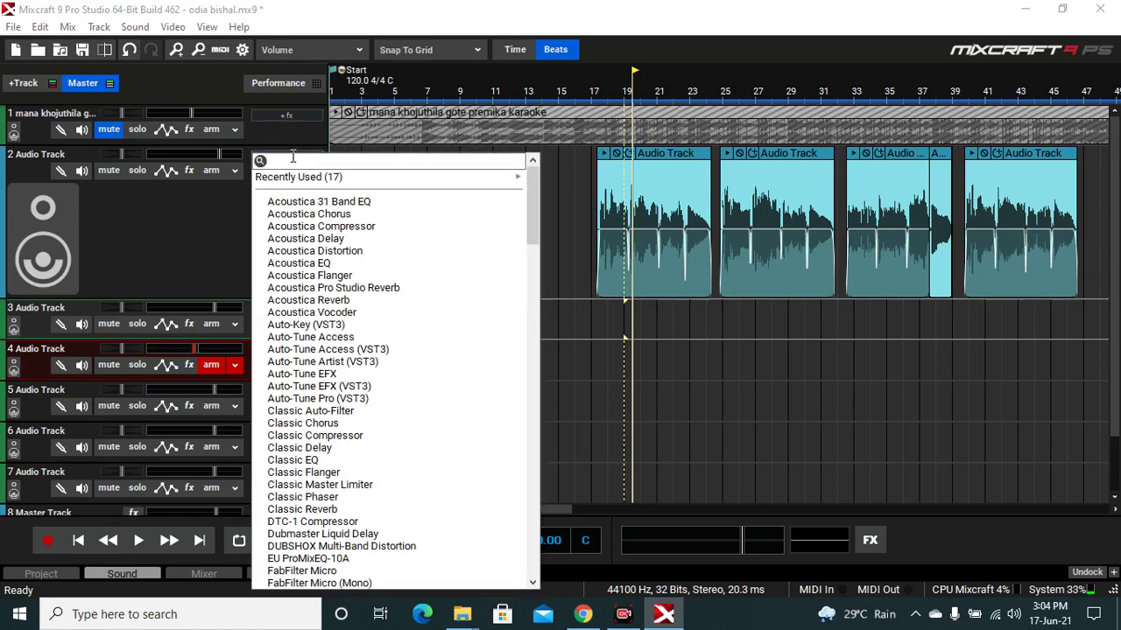
pyautogui.click(242, 207)
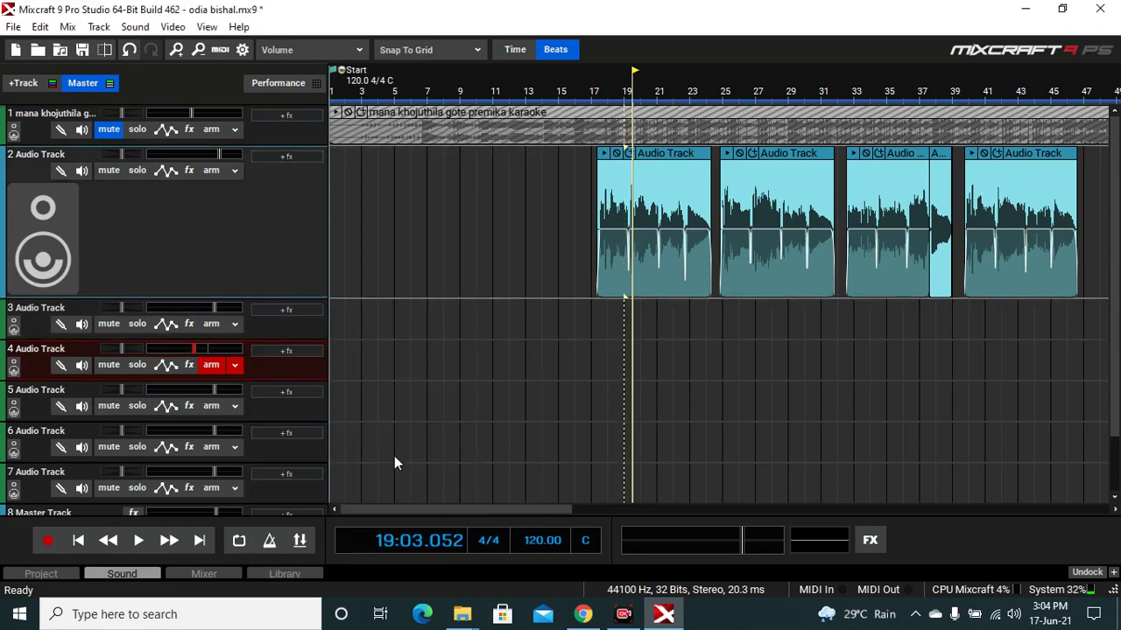
pyautogui.moveTo(451, 517); pyautogui.dragTo(488, 516)
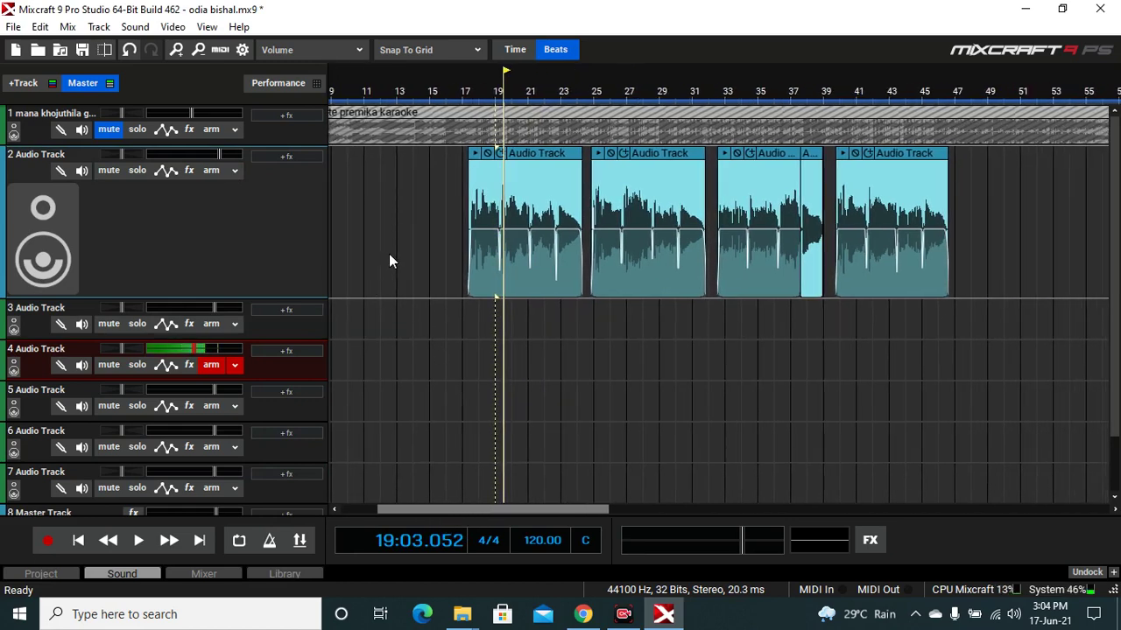
pyautogui.moveTo(390, 261); pyautogui.dragTo(1064, 275)
pyautogui.click(752, 362)
pyautogui.moveTo(415, 234); pyautogui.dragTo(997, 267)
pyautogui.click(798, 328)
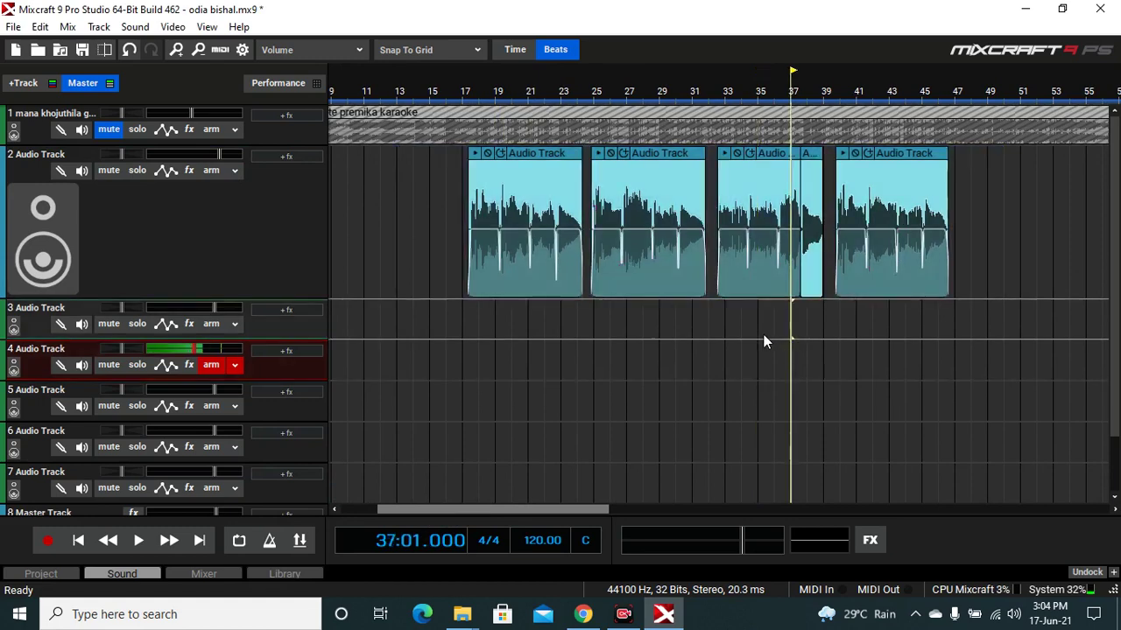
pyautogui.scroll(4, 794, 306)
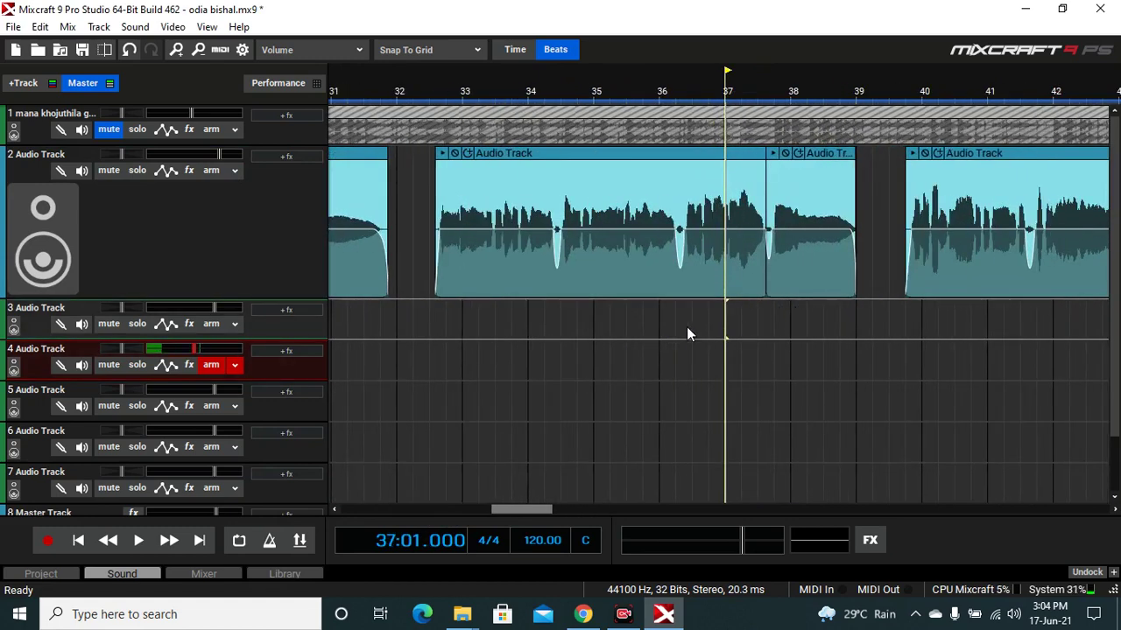
pyautogui.scroll(-4, 607, 312)
pyautogui.scroll(-1, 473, 315)
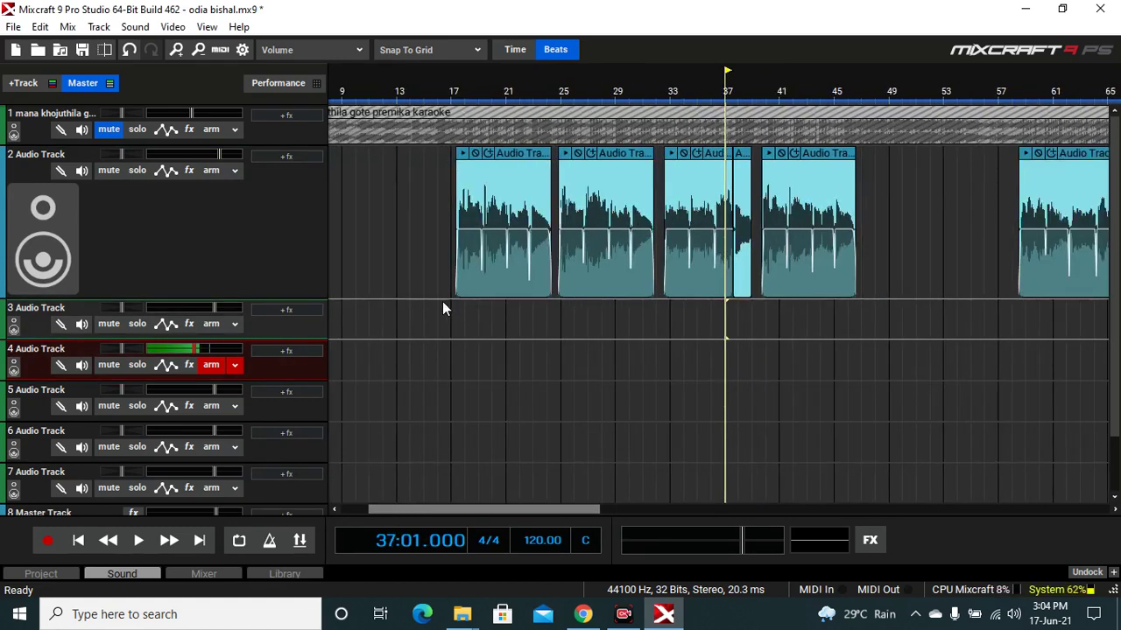
# Play the vocal briefly from measure 17, stop, and play it from measure 36
pyautogui.click(453, 307)
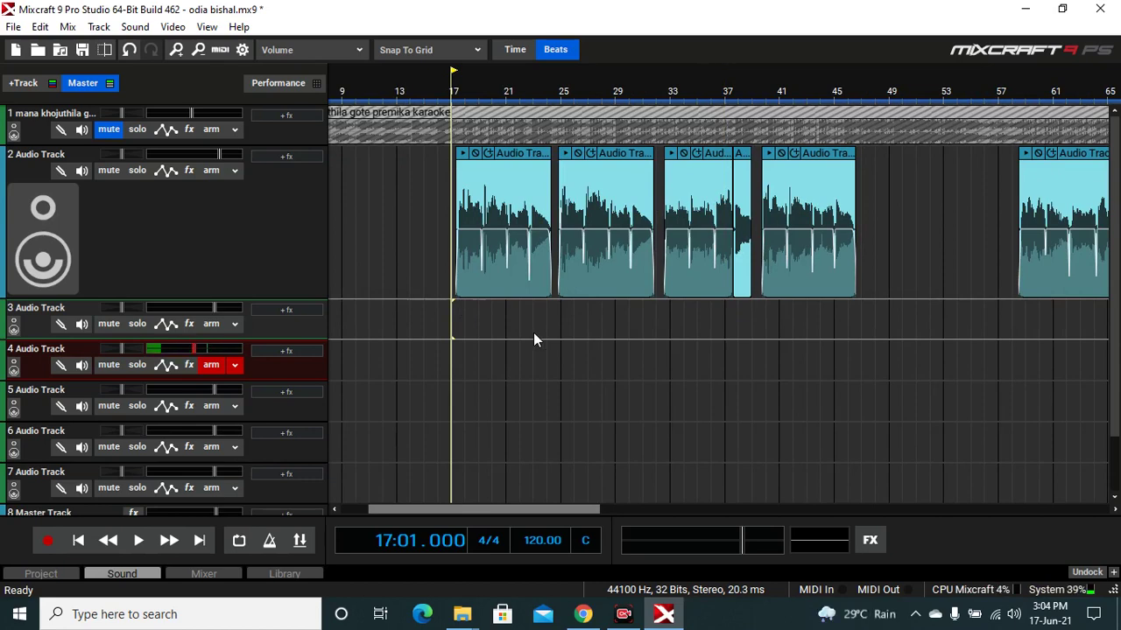
pyautogui.press('space')
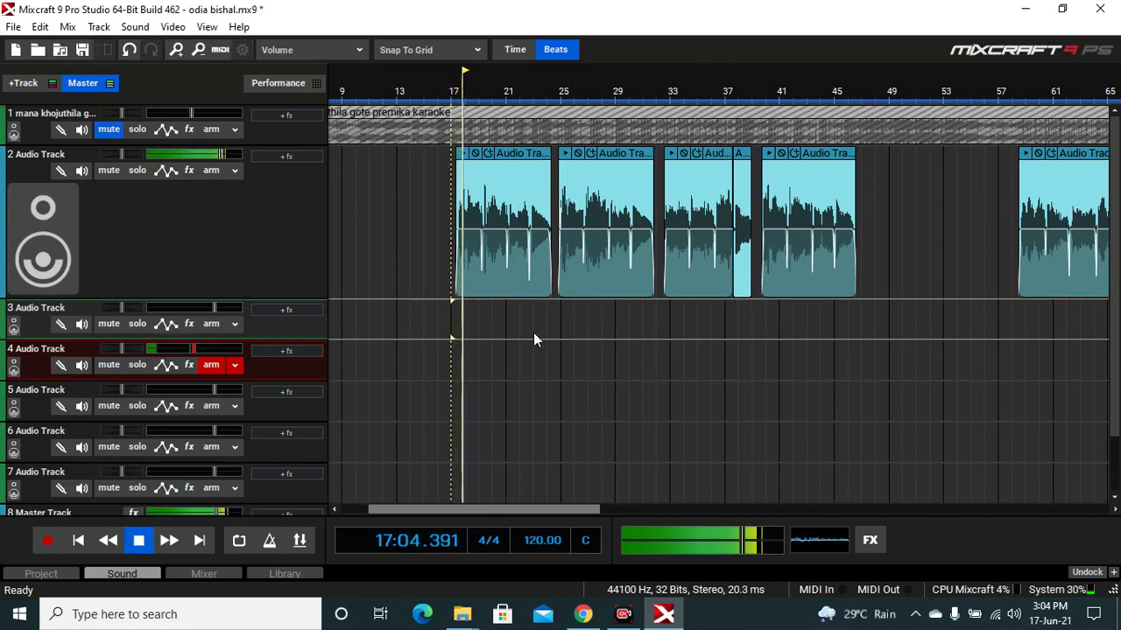
pyautogui.press('space')
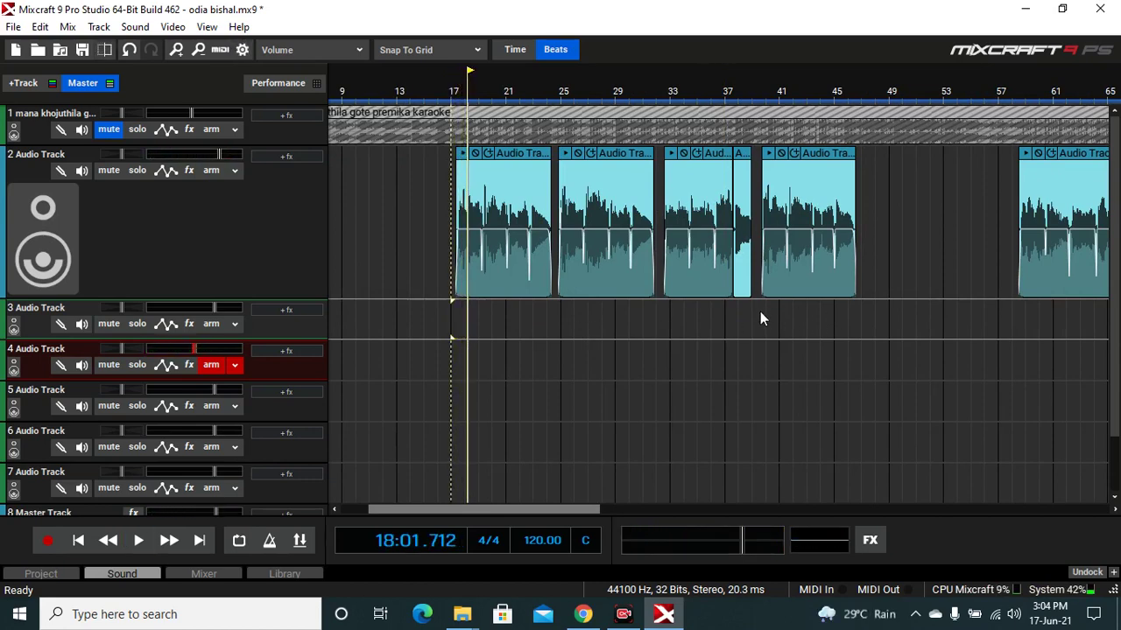
pyautogui.click(713, 303)
pyautogui.press('space')
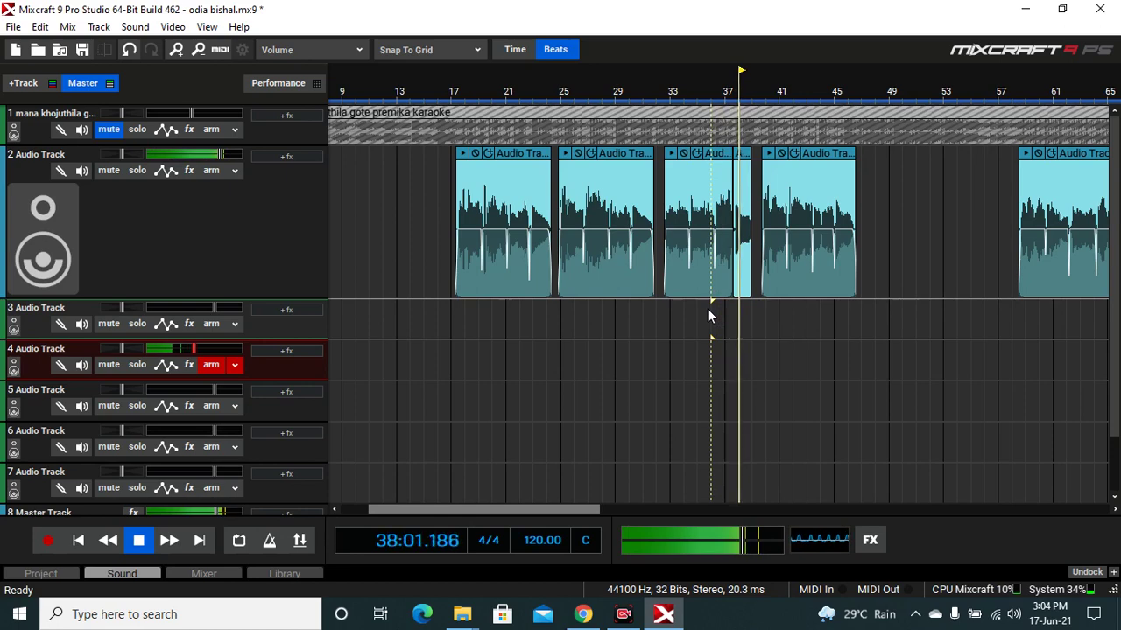
# Listen to the vocal clips from about measures 60, 68 and 74, and stop playback
pyautogui.moveTo(583, 510); pyautogui.dragTo(627, 508)
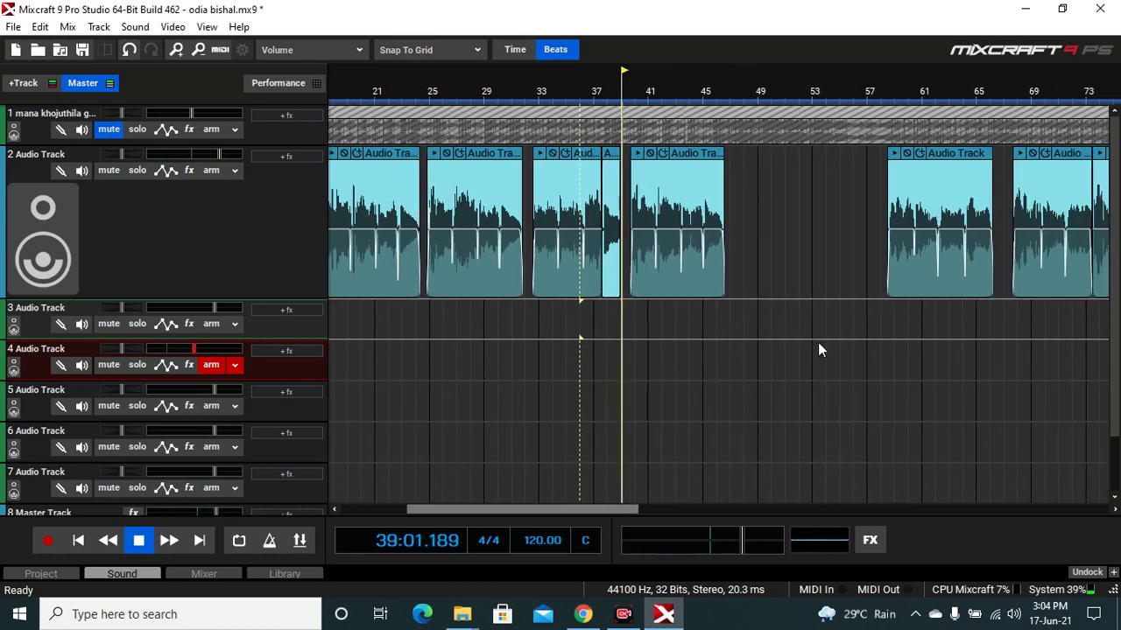
pyautogui.click(882, 313)
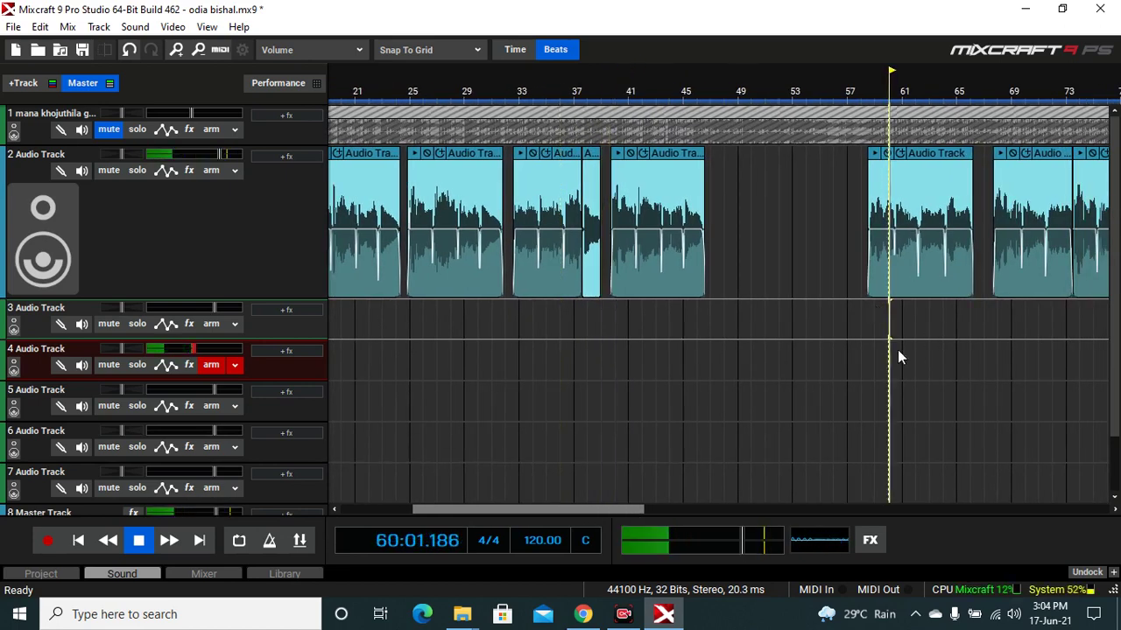
pyautogui.moveTo(595, 512); pyautogui.dragTo(661, 486)
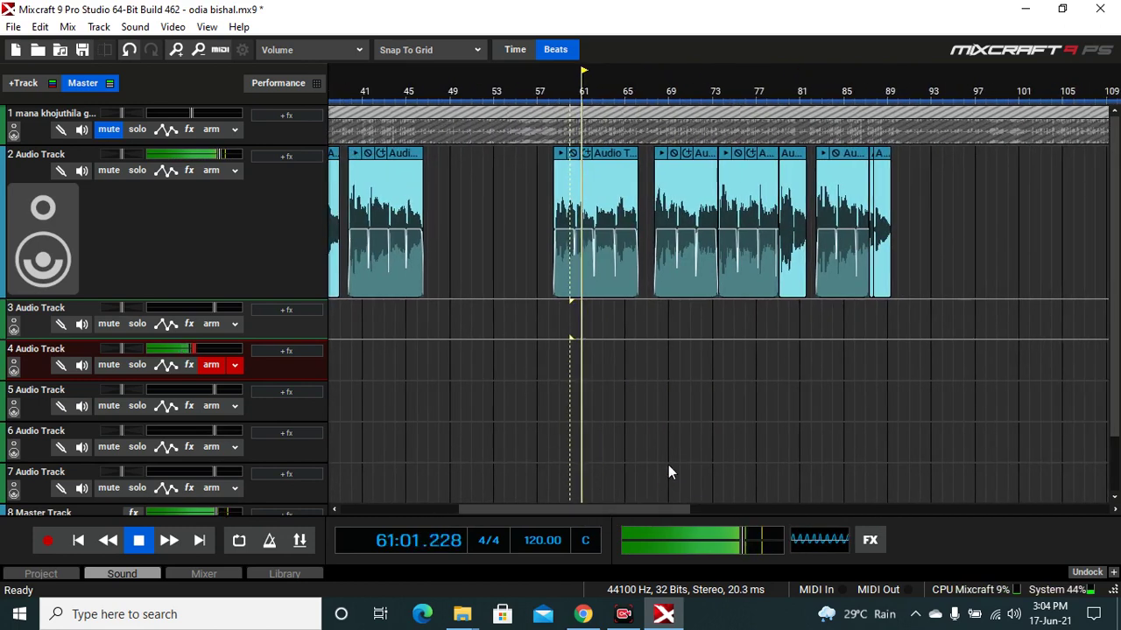
pyautogui.click(658, 308)
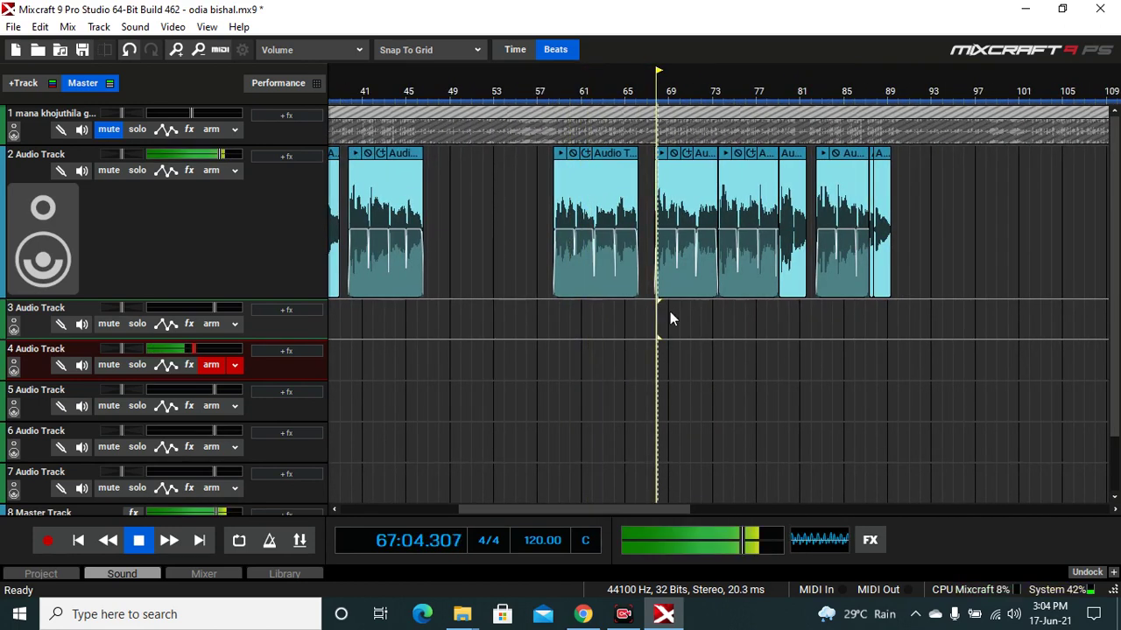
pyautogui.click(723, 305)
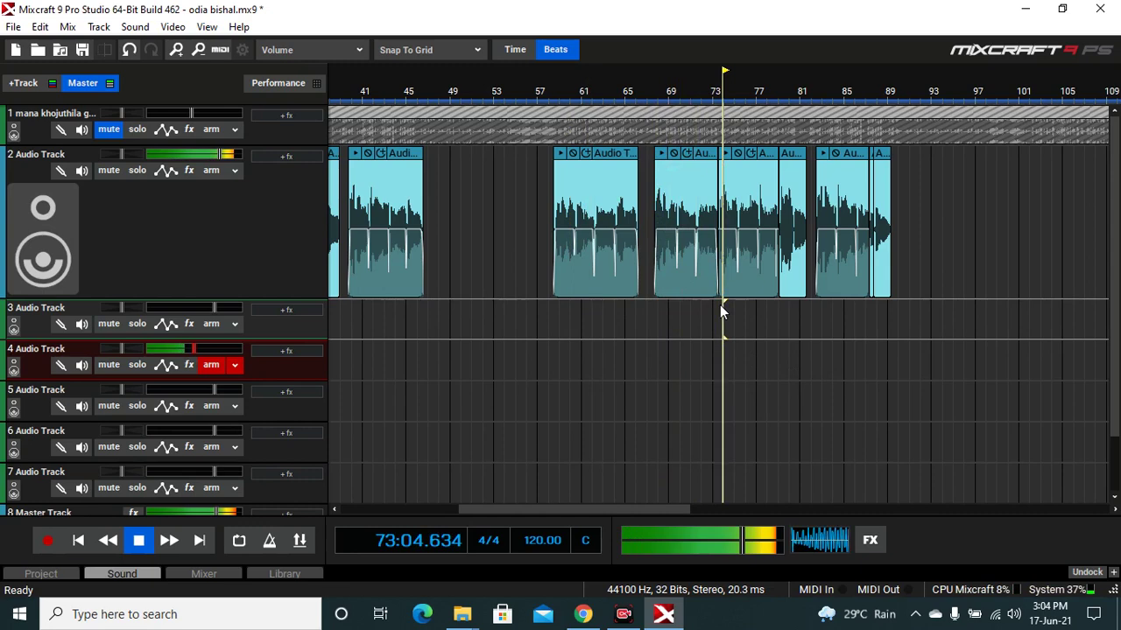
pyautogui.scroll(6, 731, 306)
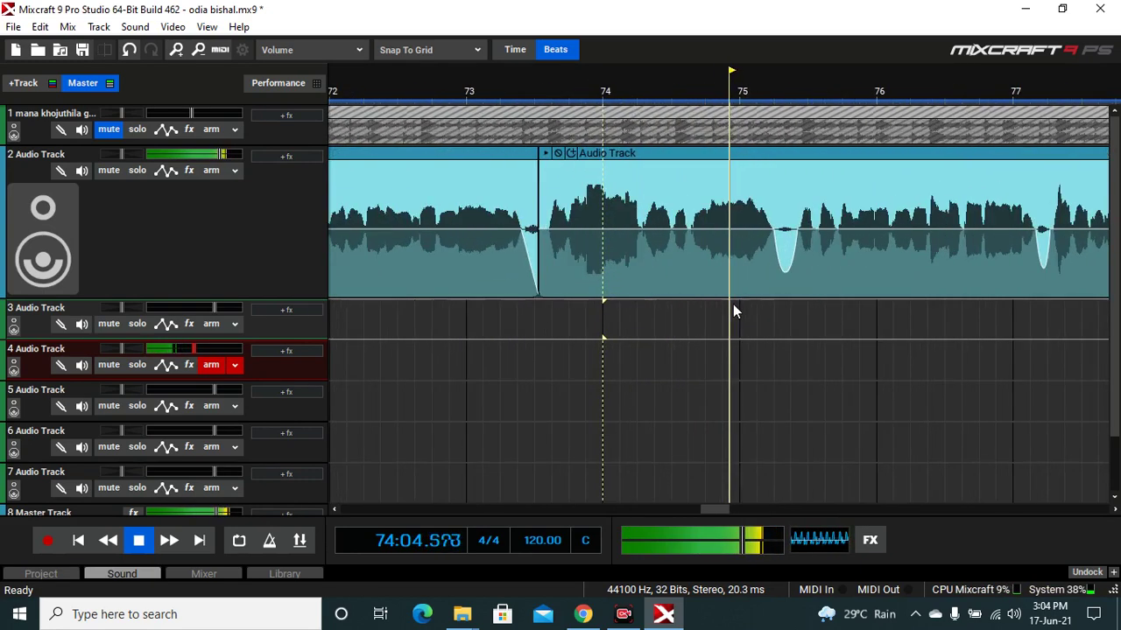
pyautogui.press('space')
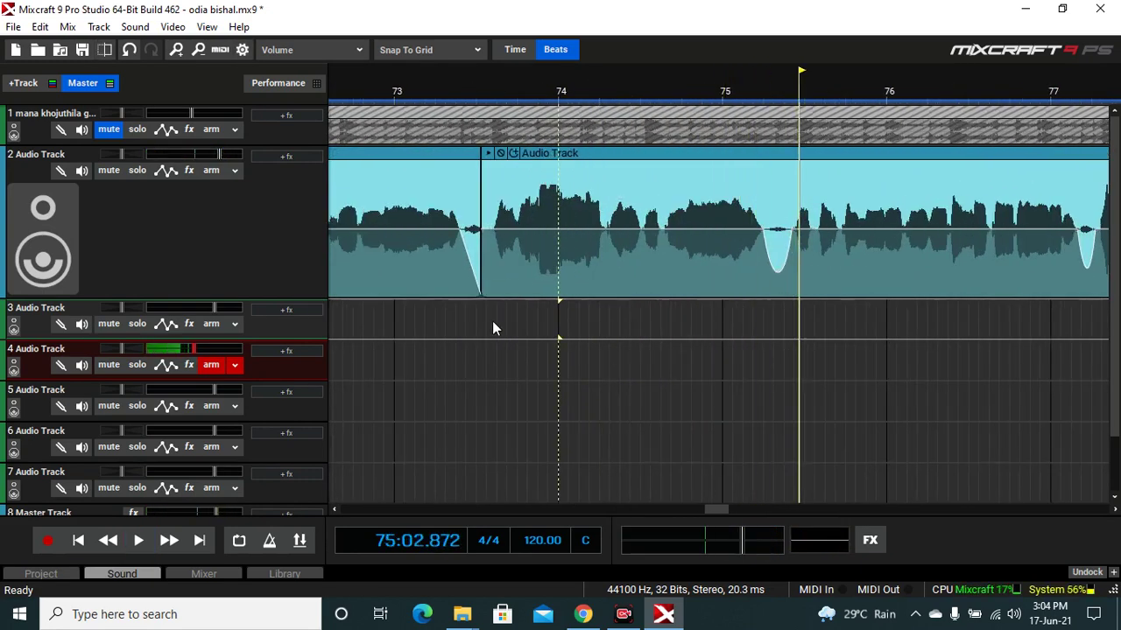
pyautogui.moveTo(481, 300); pyautogui.dragTo(779, 272)
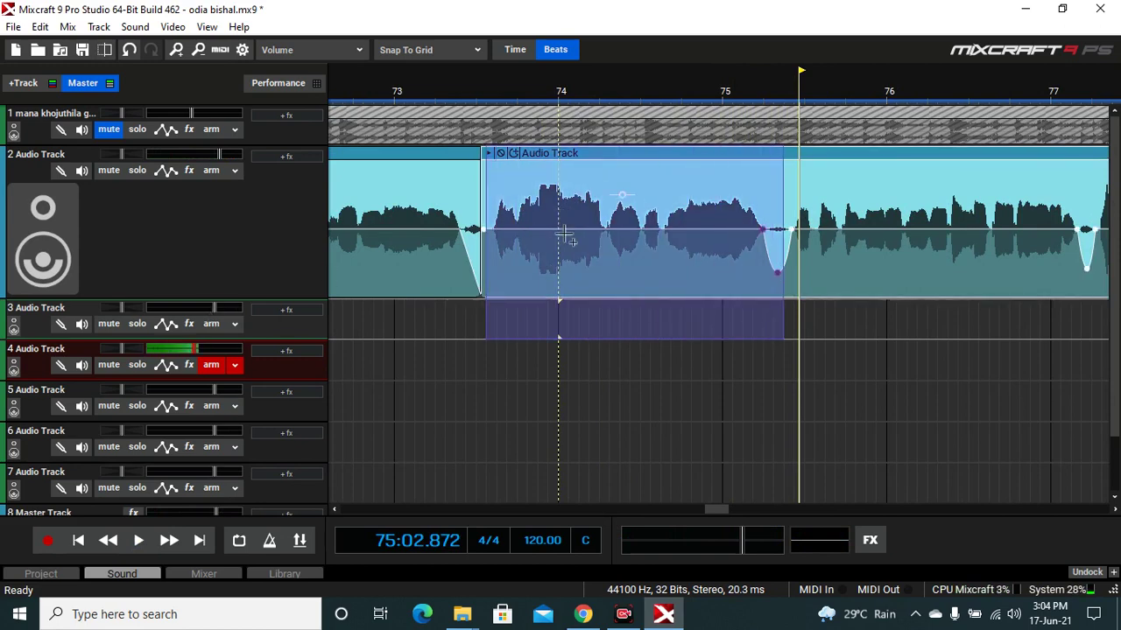
pyautogui.scroll(-2, 560, 246)
pyautogui.scroll(-2, 559, 246)
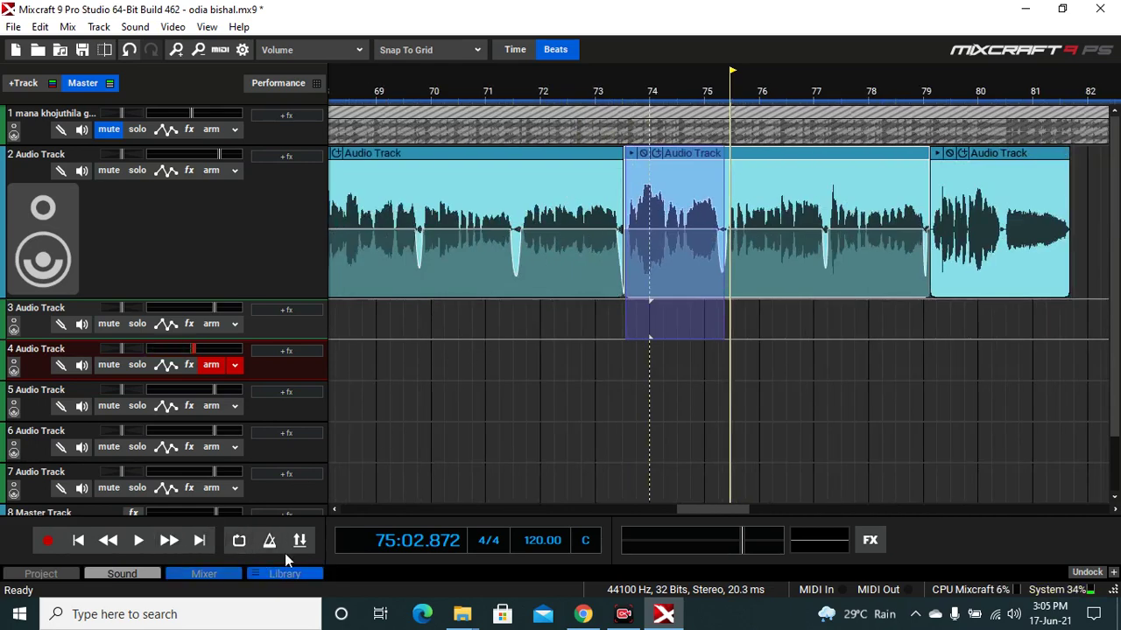
# Select the vocal section from about the middle of measure 73 to the middle of measure 75 and turn on looping for it
pyautogui.click(612, 324)
pyautogui.moveTo(618, 304); pyautogui.dragTo(725, 275)
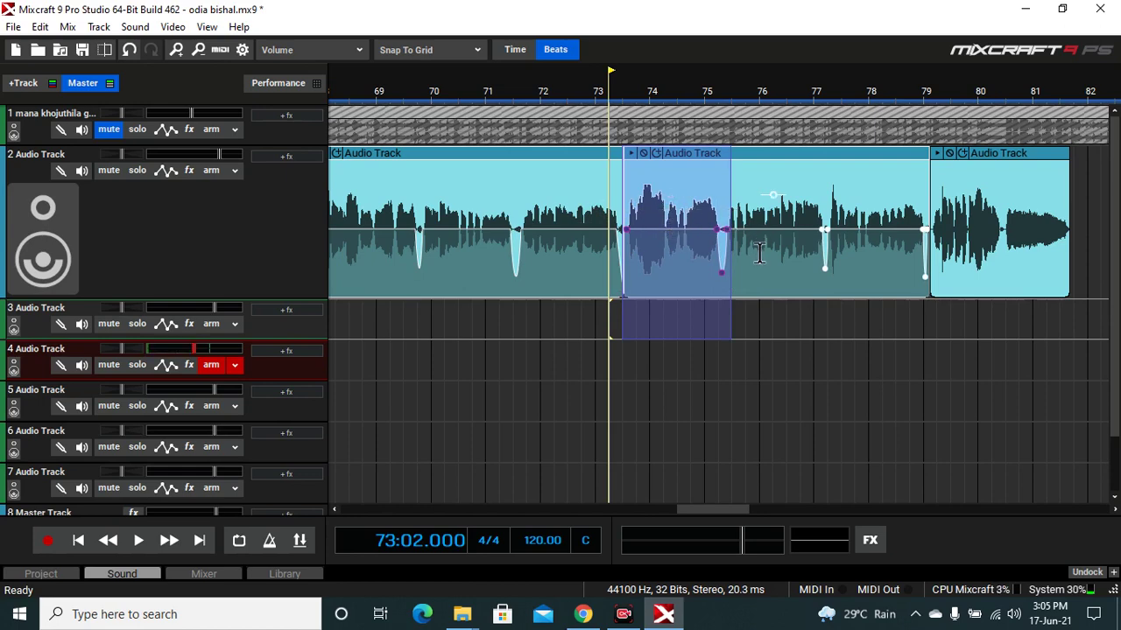
pyautogui.click(238, 545)
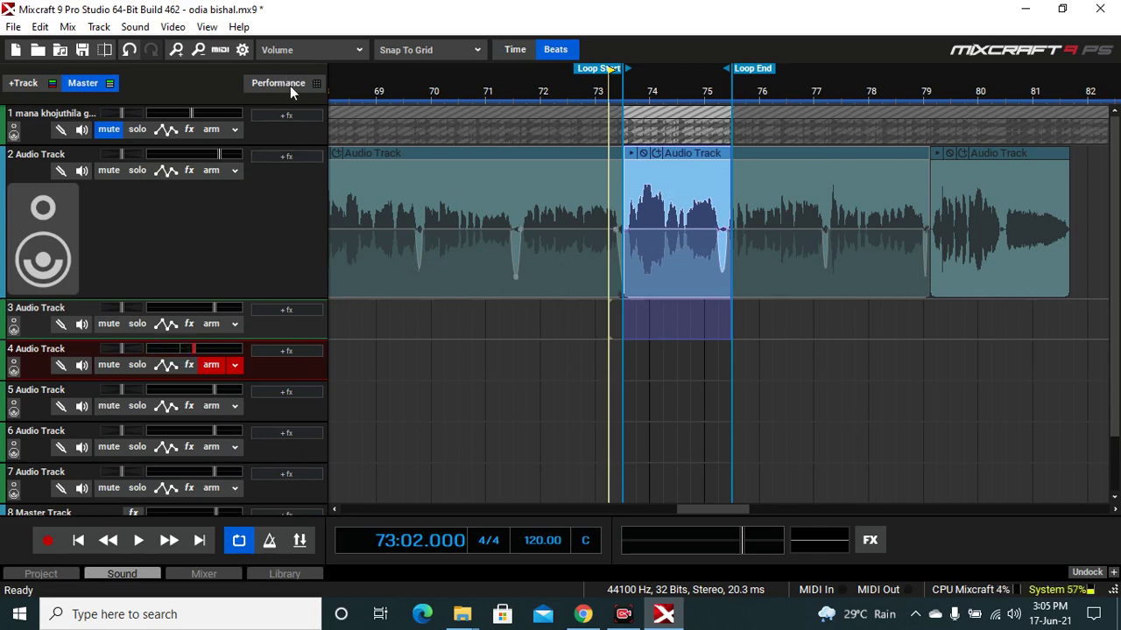
# Add the FabFilter Pro-Q 3 effect to track 2
pyautogui.click(292, 157)
pyautogui.scroll(-8, 348, 490)
pyautogui.scroll(-4, 349, 497)
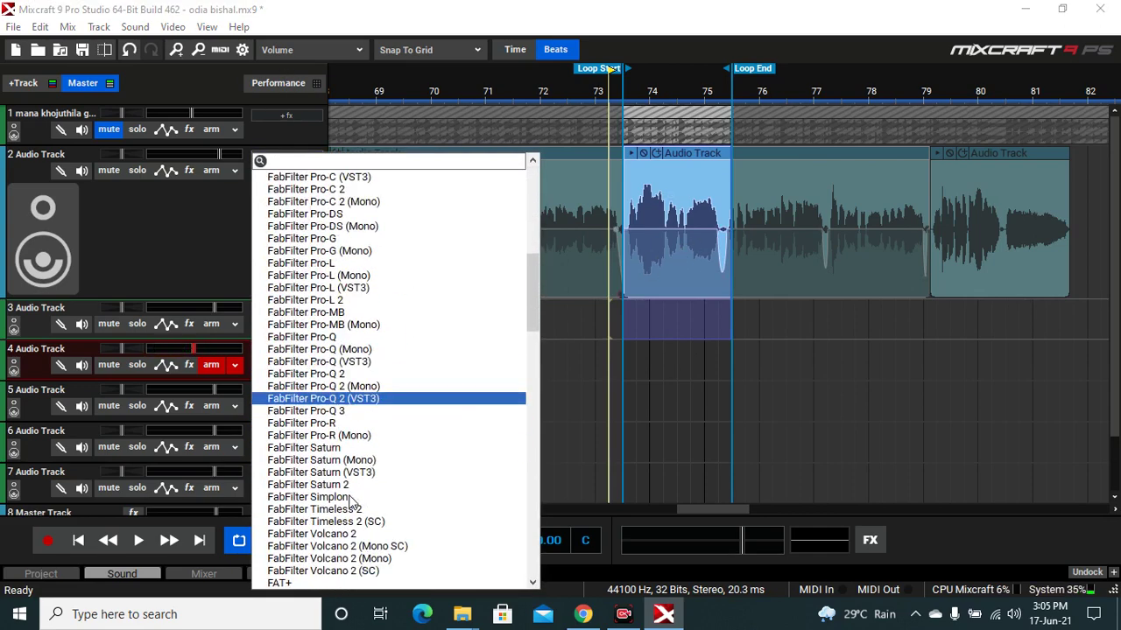
pyautogui.click(324, 410)
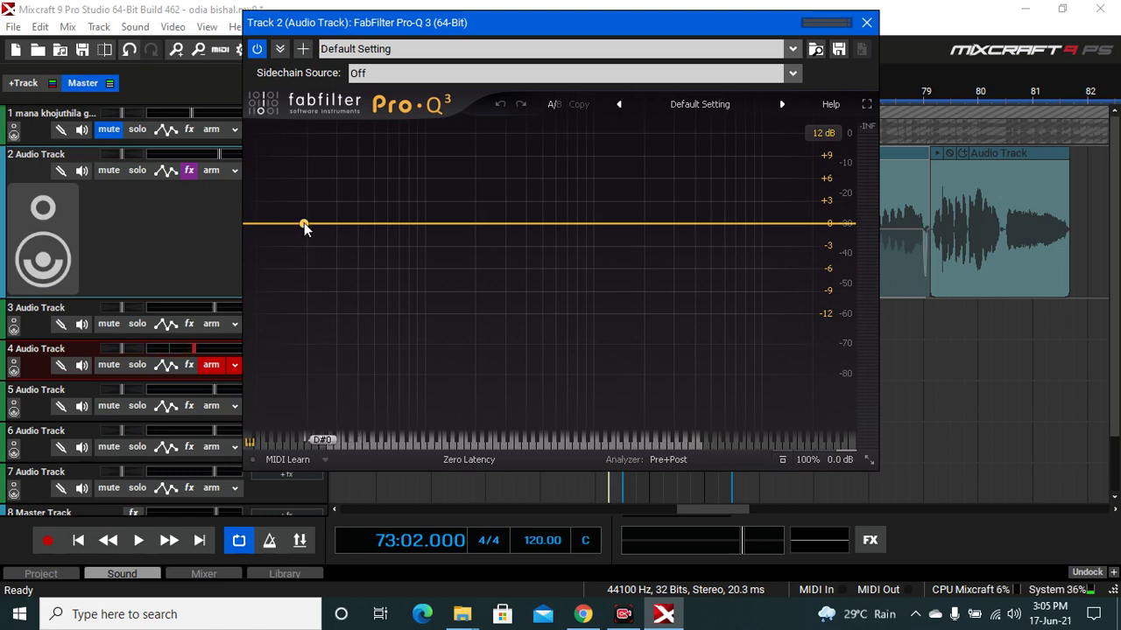
# Create a low shelf band in Pro-Q 3 at about 18.7 Hz with -6 dB gain, leaving the slope choice without picking one
pyautogui.moveTo(304, 227); pyautogui.dragTo(302, 246)
pyautogui.click(295, 410)
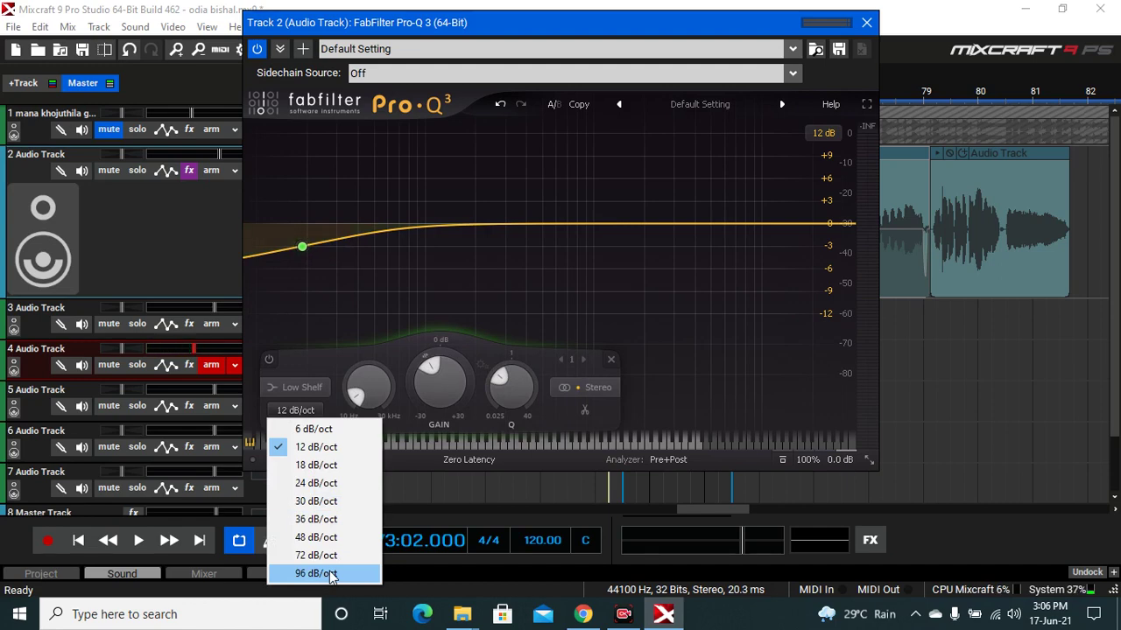
pyautogui.click(325, 345)
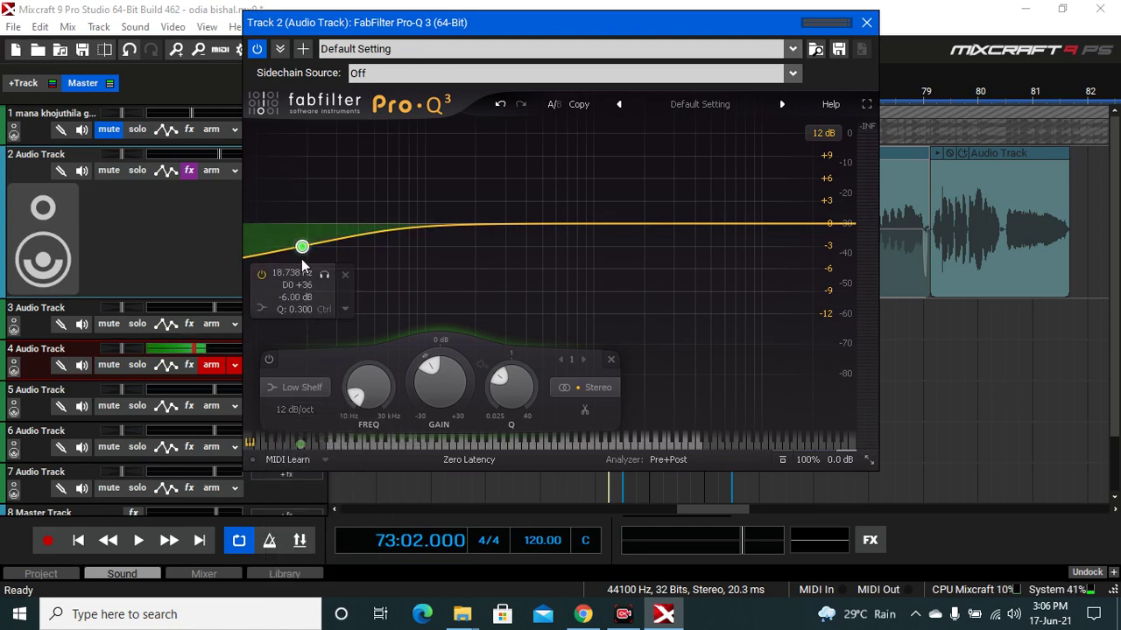
# Move the low shelf band to about 18.9 Hz and convert it to a low cut with a 96 dB/oct slope
pyautogui.moveTo(301, 248); pyautogui.dragTo(300, 249)
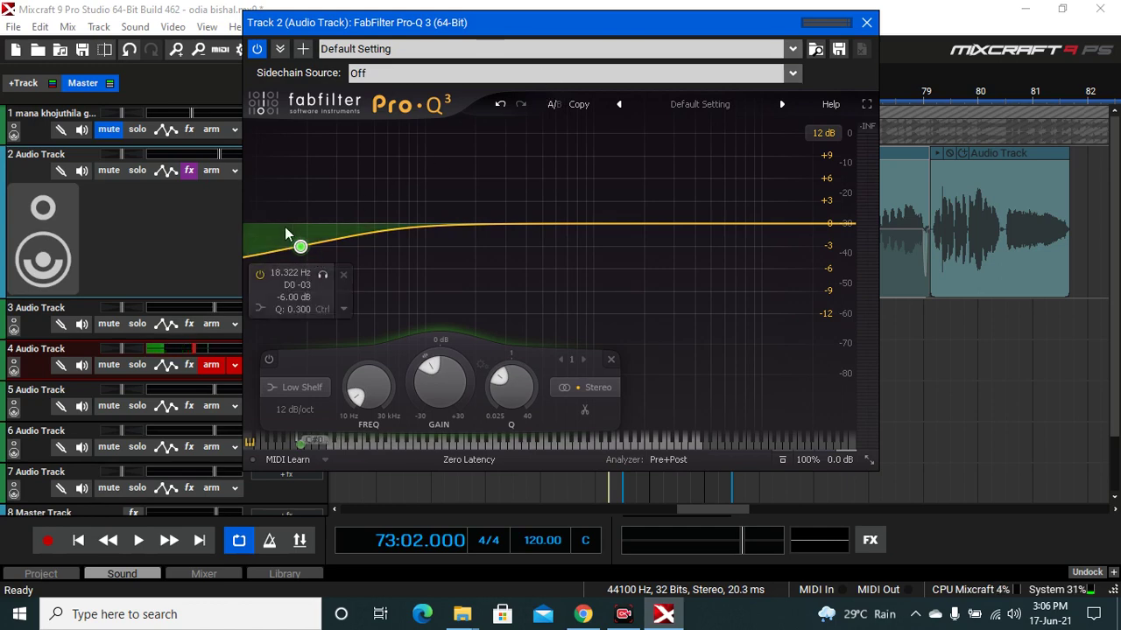
pyautogui.moveTo(301, 248)
pyautogui.mouseDown()
pyautogui.moveTo(295, 220)
pyautogui.moveTo(303, 244)
pyautogui.mouseUp()
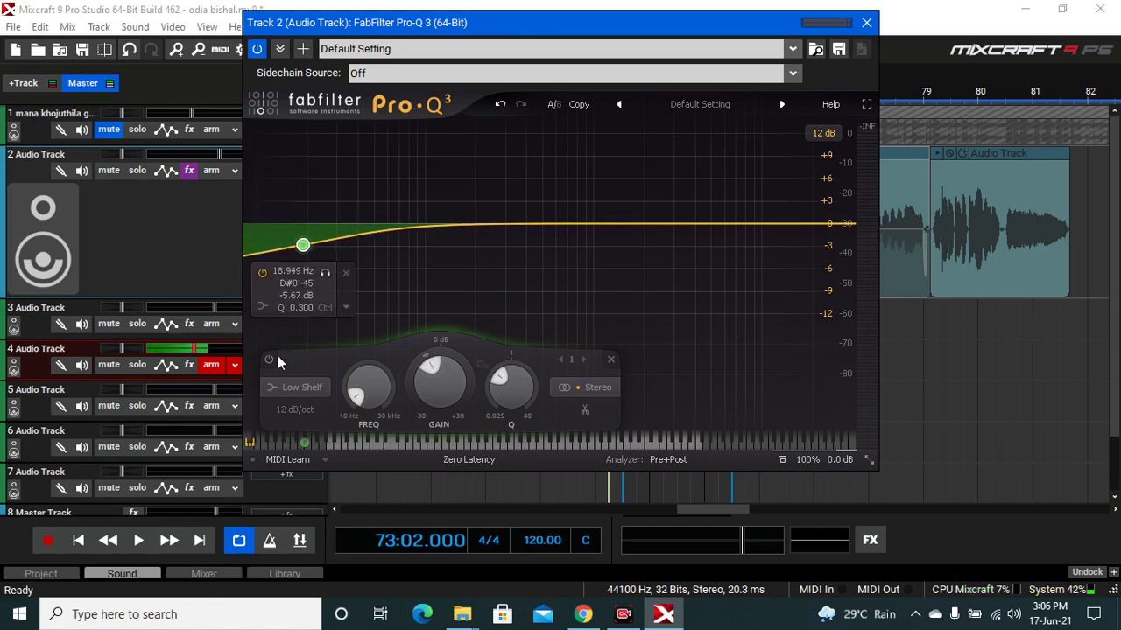
pyautogui.click(303, 415)
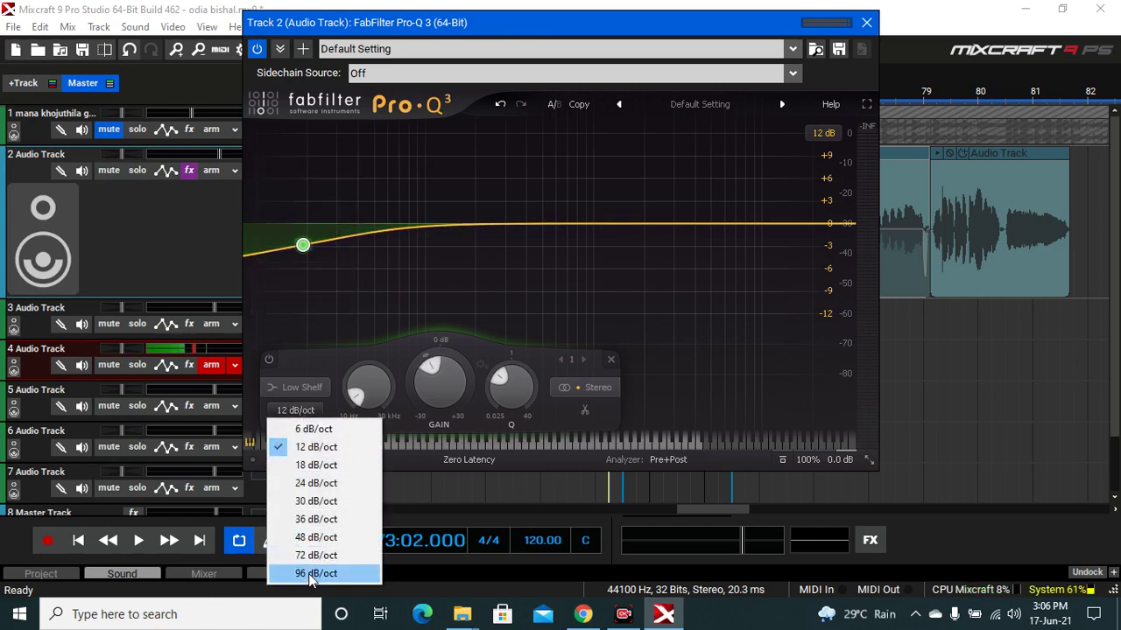
pyautogui.click(313, 573)
pyautogui.click(302, 387)
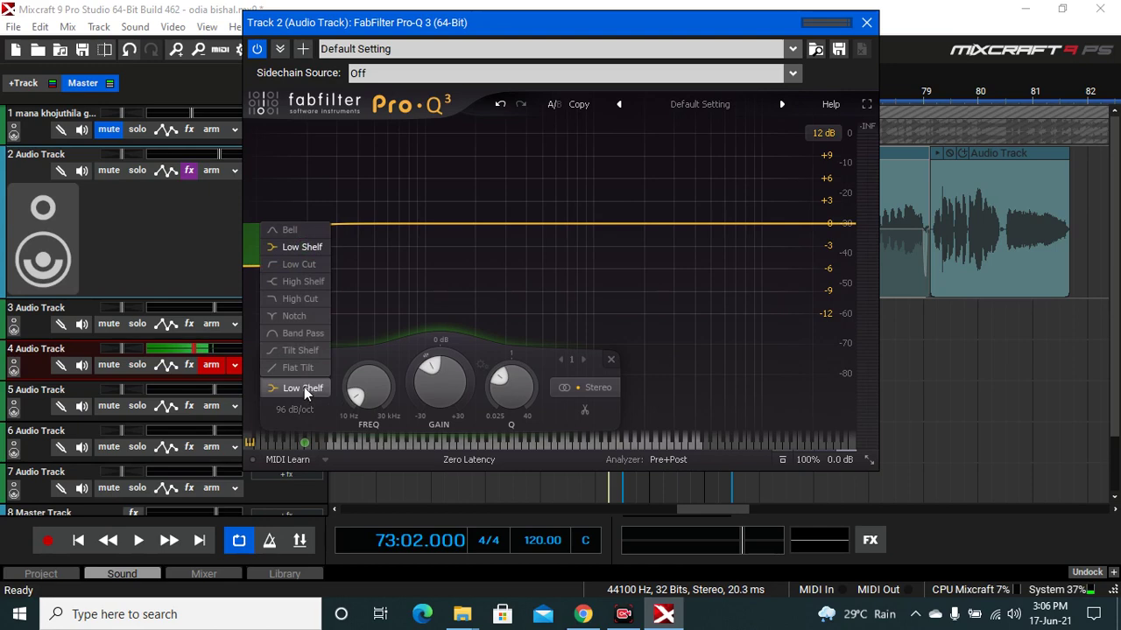
pyautogui.click(299, 265)
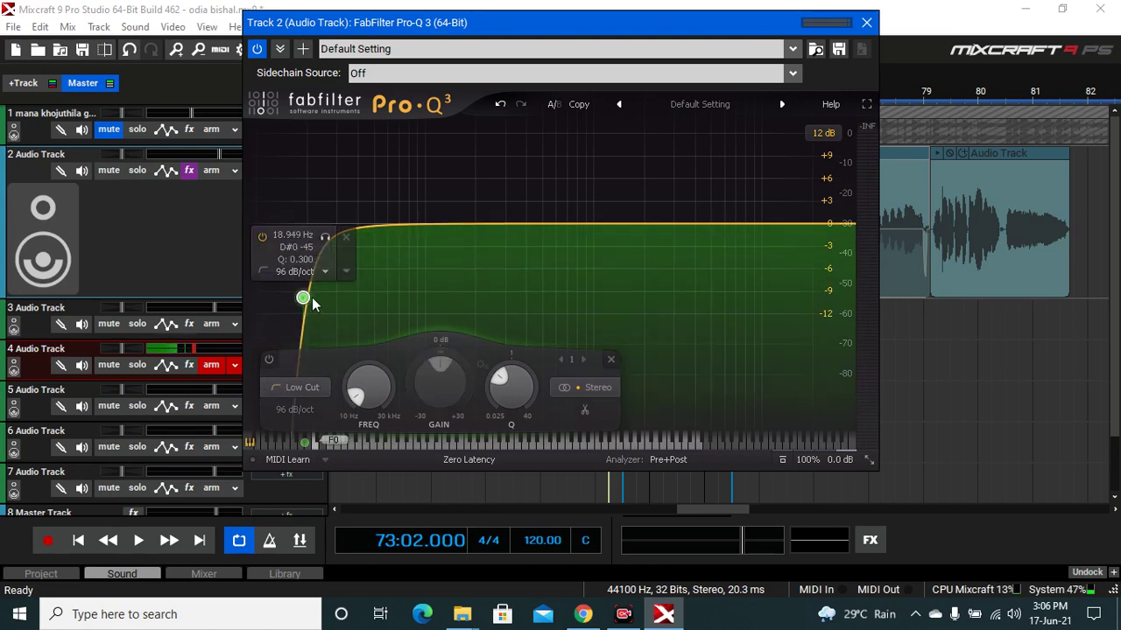
# Play the loop while adjusting the low cut band to about 17.7 Hz with a Q of about 0.541, and stop playback
pyautogui.press('space')
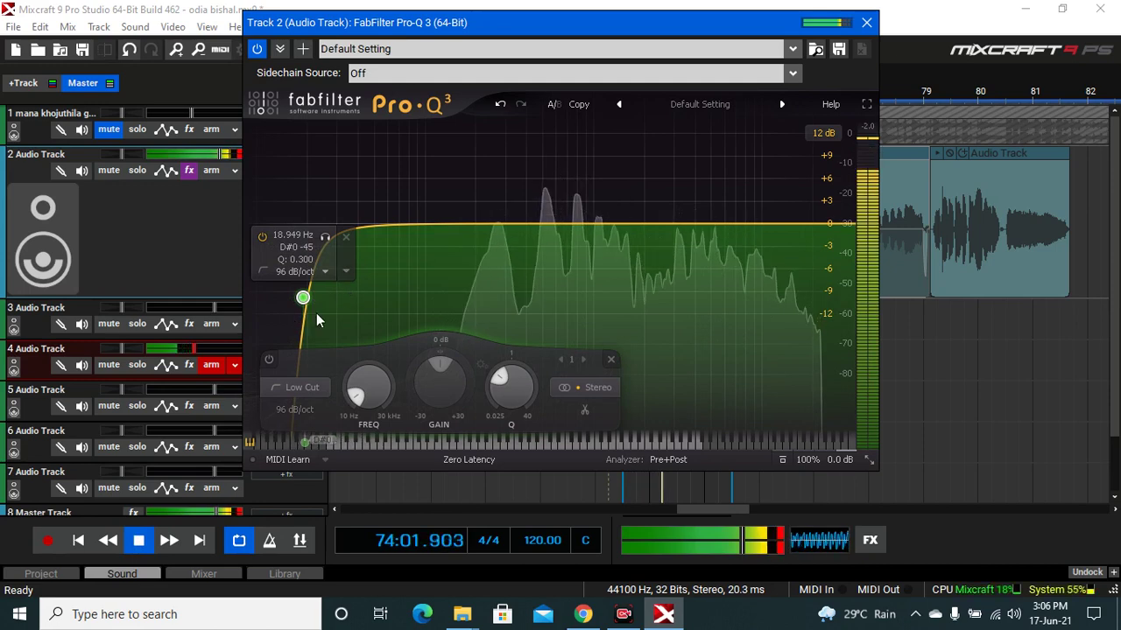
pyautogui.moveTo(302, 299); pyautogui.dragTo(296, 256)
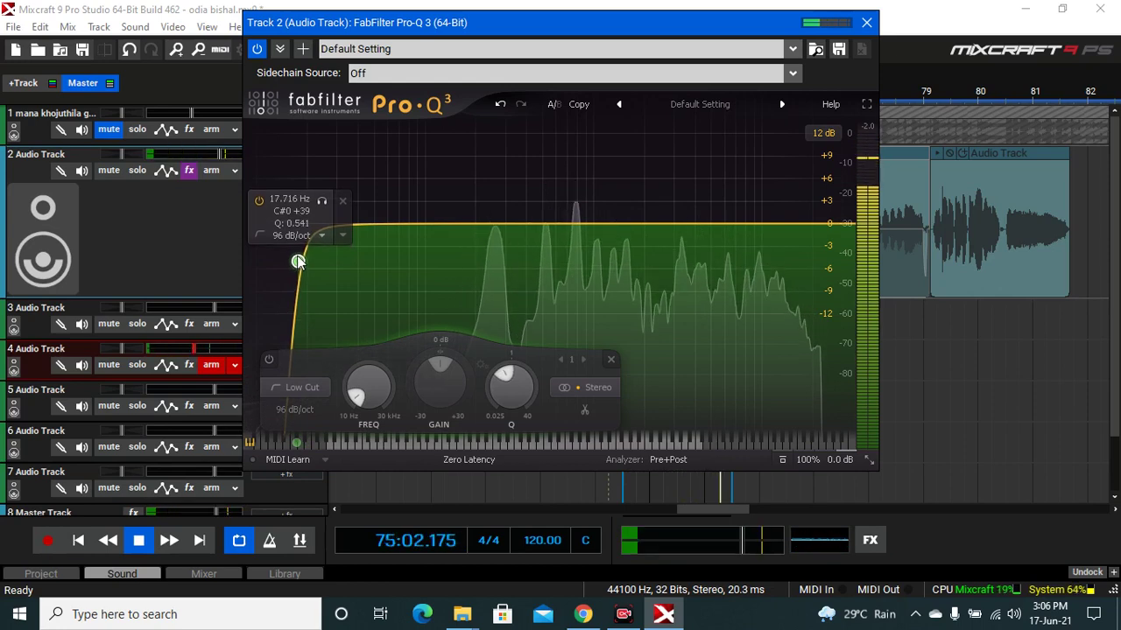
pyautogui.press('space')
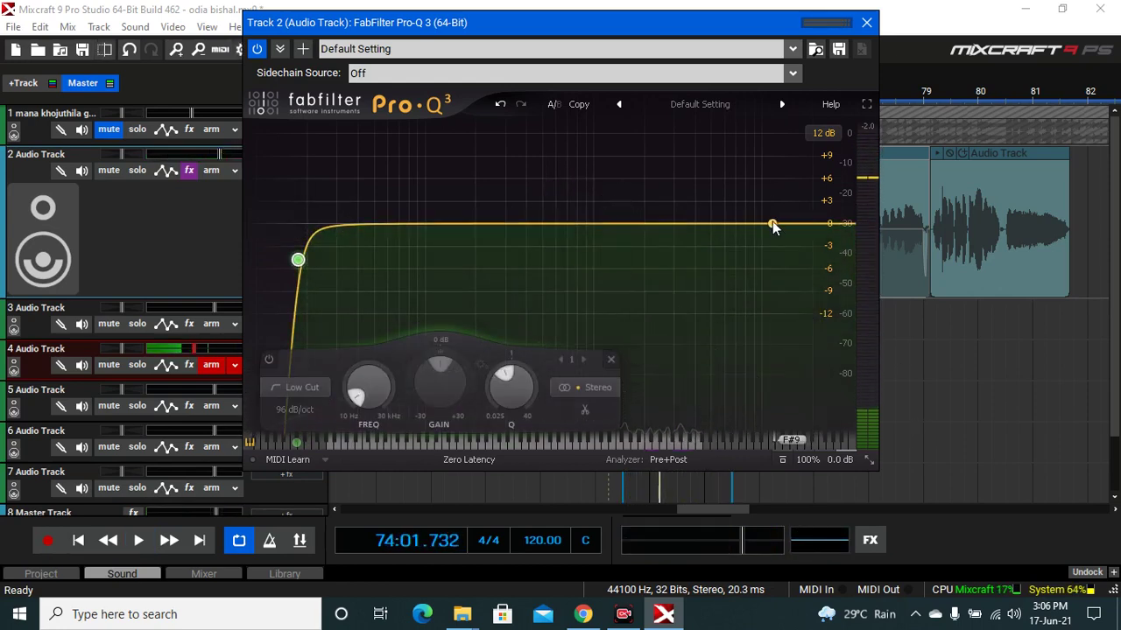
# Create a 96 dB/oct high cut band at about 12 kHz and raise its Q to about 0.564 during loop playback
pyautogui.moveTo(772, 226); pyautogui.dragTo(775, 248)
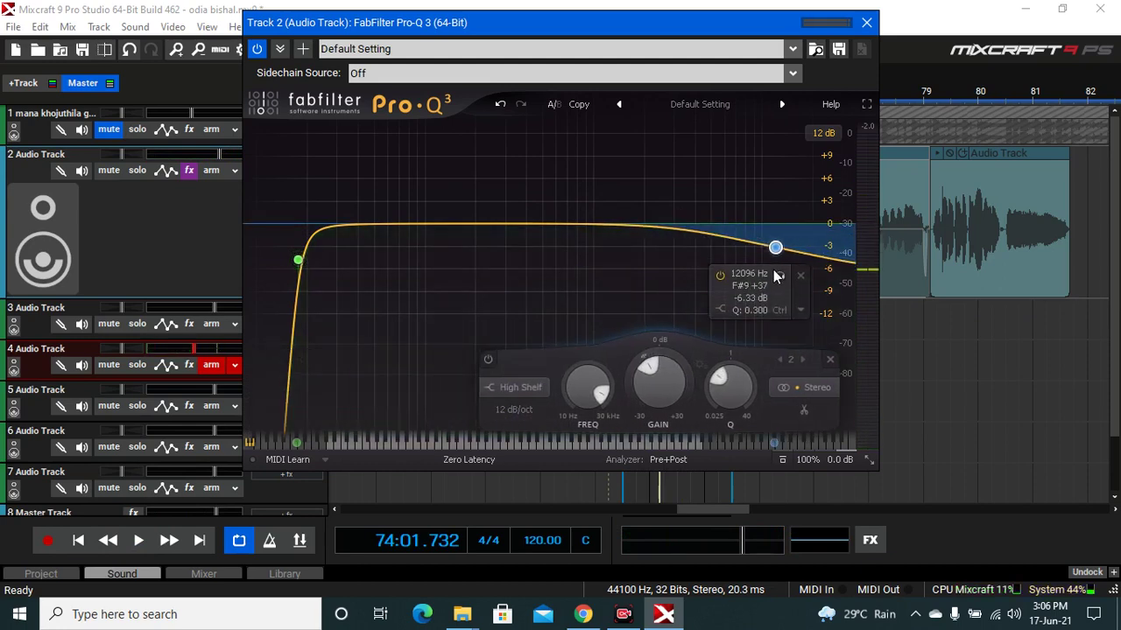
pyautogui.click(515, 410)
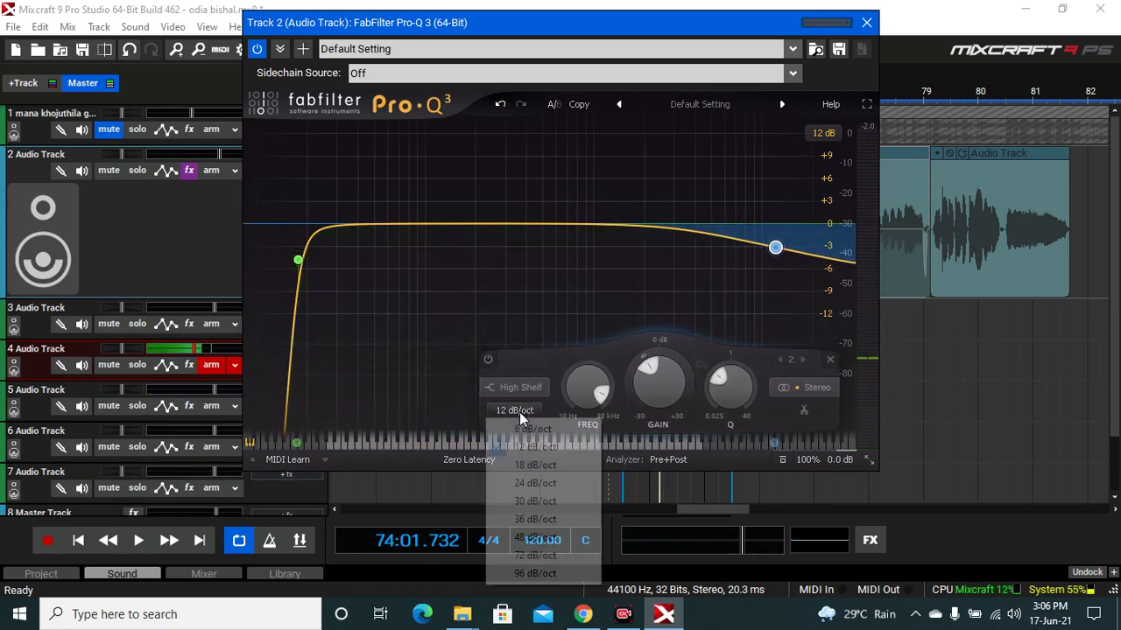
pyautogui.click(530, 573)
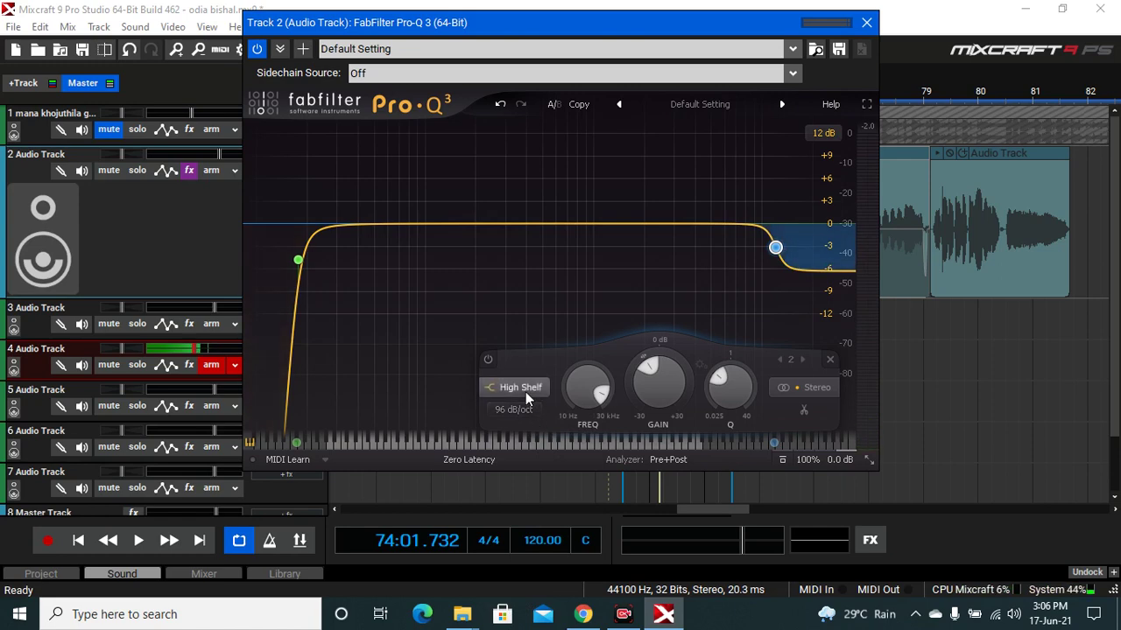
pyautogui.click(525, 391)
pyautogui.click(521, 298)
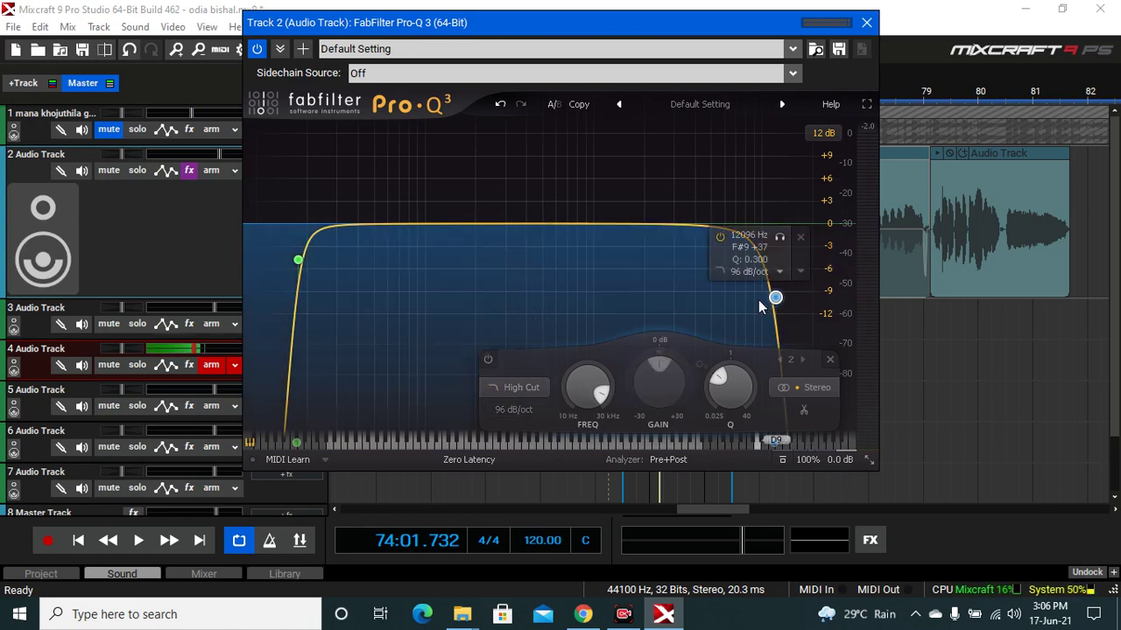
pyautogui.press('space')
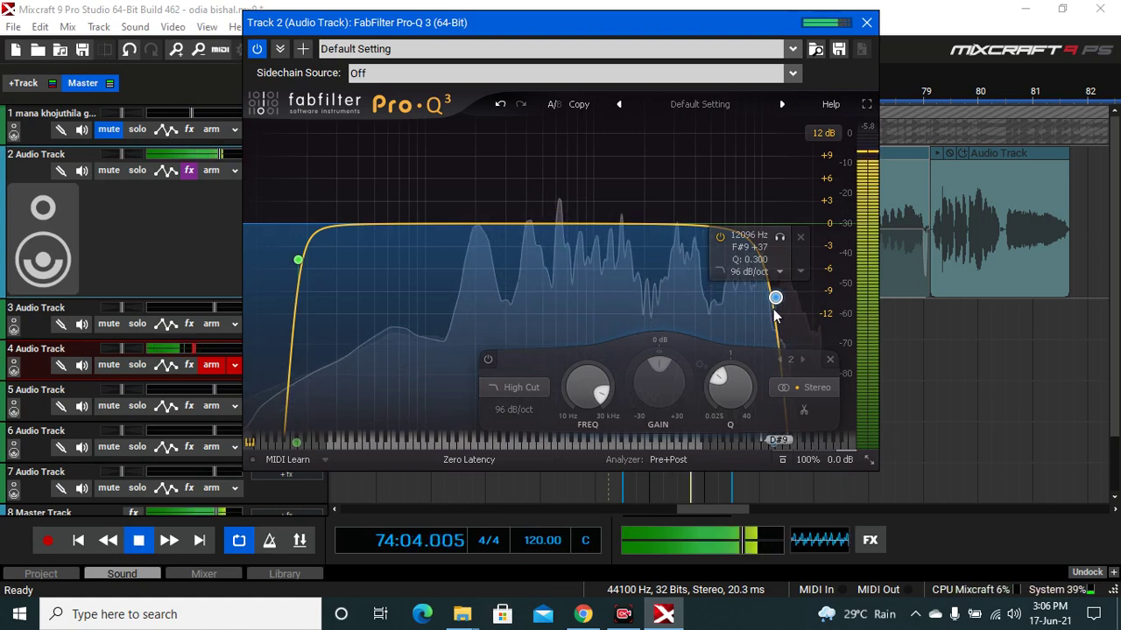
pyautogui.moveTo(775, 299); pyautogui.dragTo(775, 261)
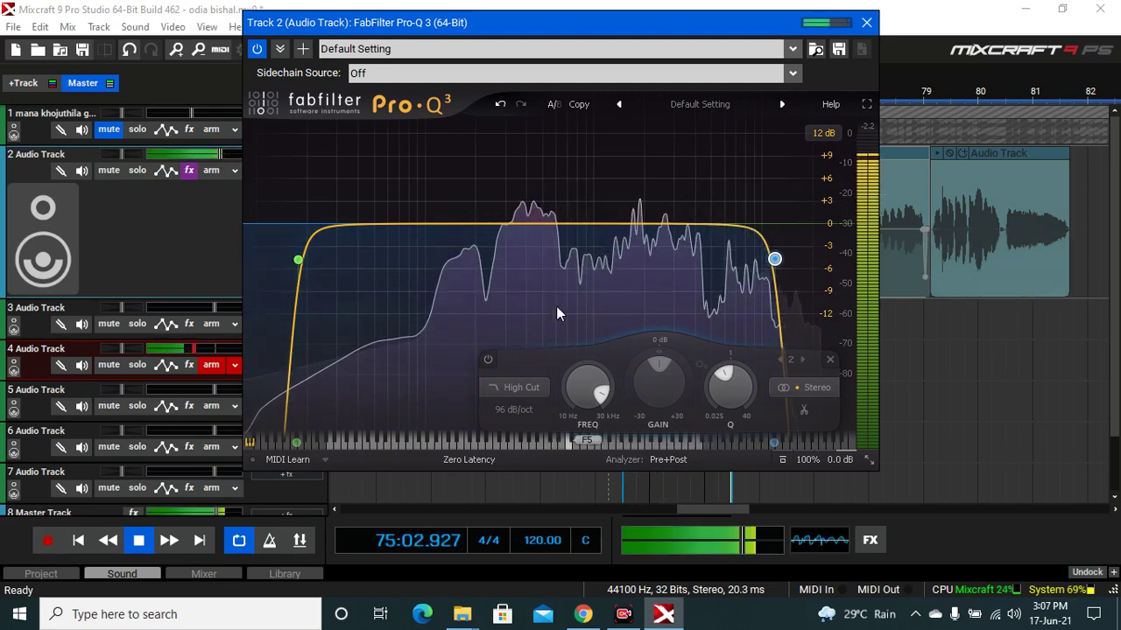
# Add a bell band on the spectrum peak near 579 Hz, narrow it to Q 40, and pull it down to a slight cut
pyautogui.moveTo(536, 331)
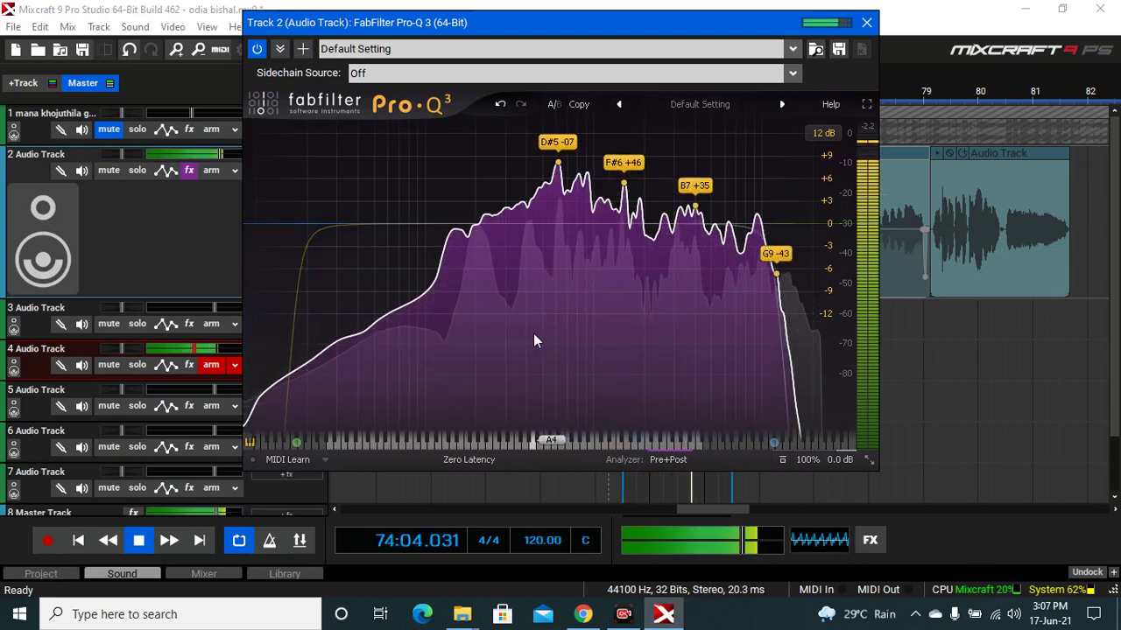
pyautogui.click(555, 224)
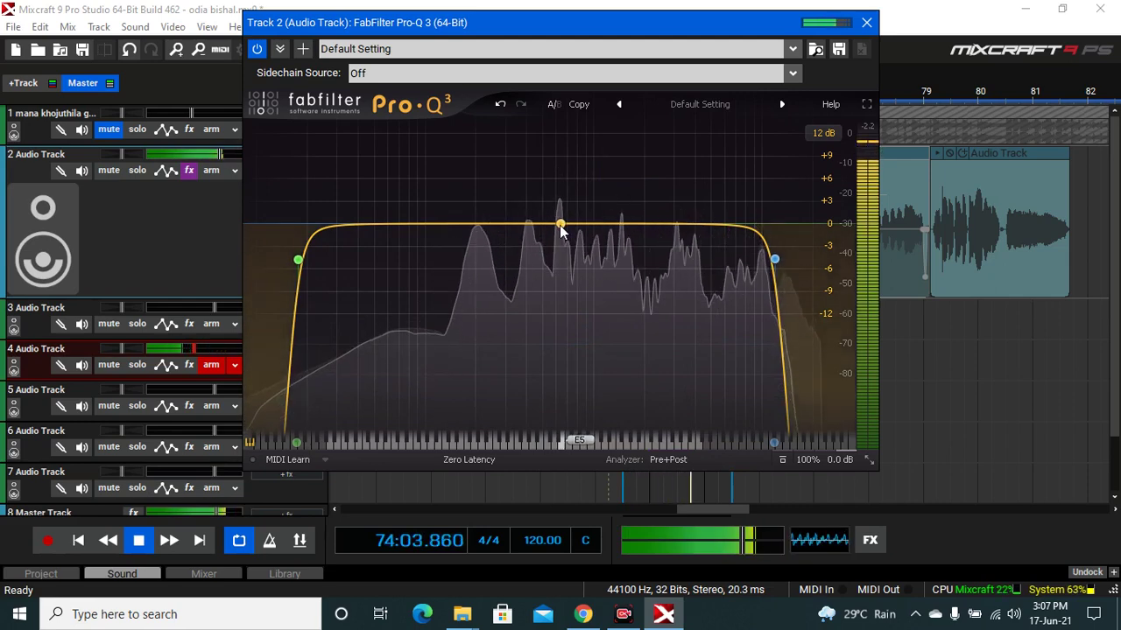
pyautogui.moveTo(553, 224); pyautogui.dragTo(553, 144)
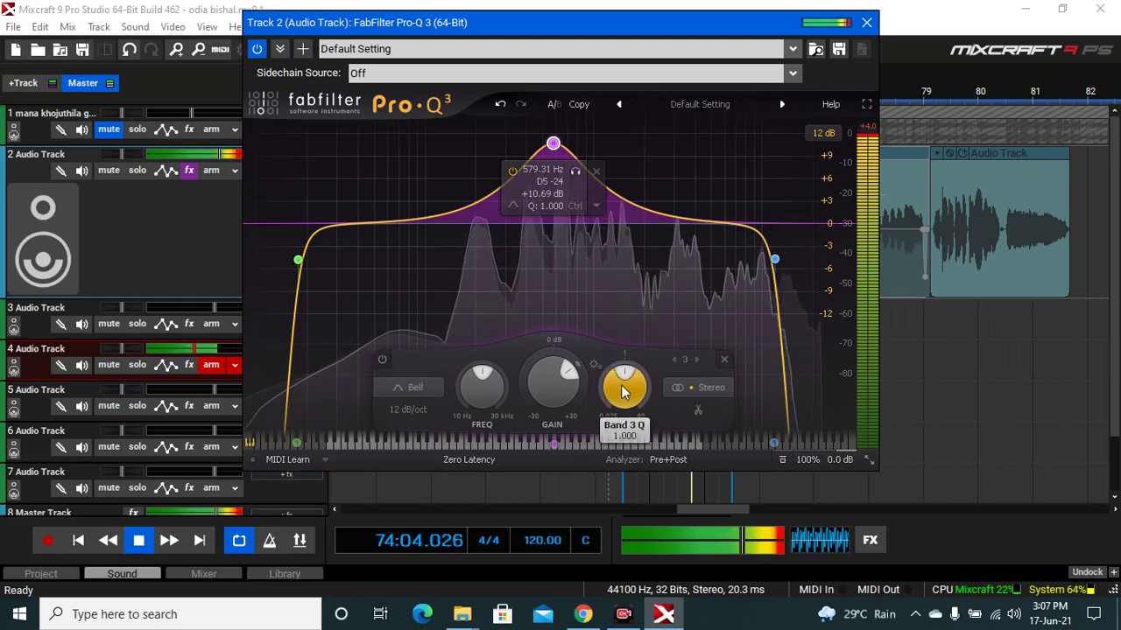
pyautogui.moveTo(624, 371); pyautogui.dragTo(656, 458)
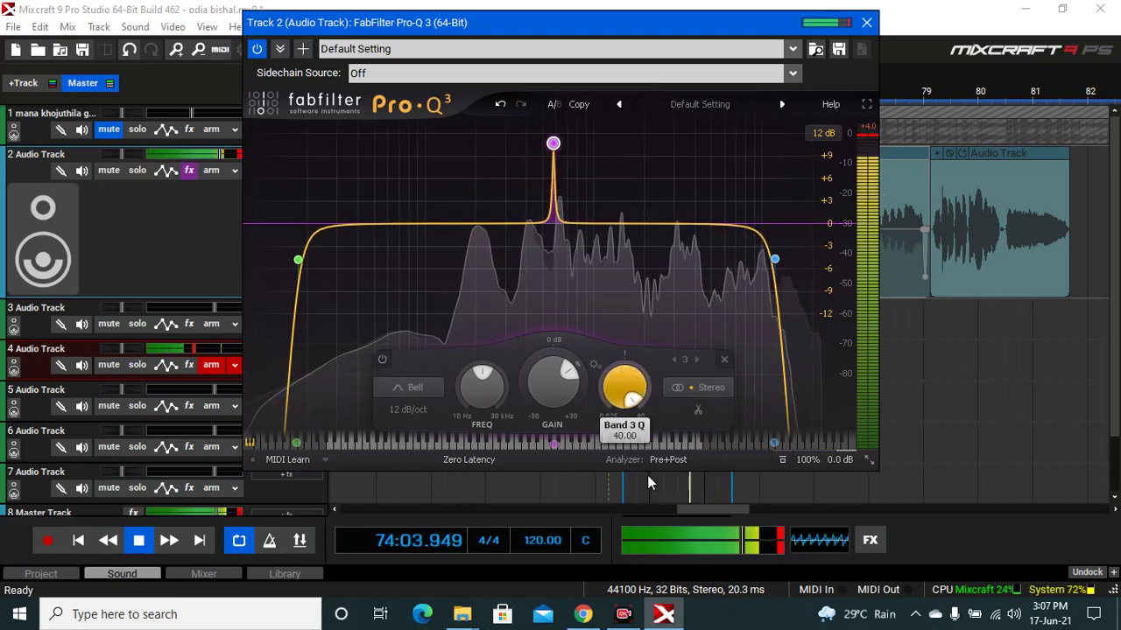
pyautogui.moveTo(553, 145)
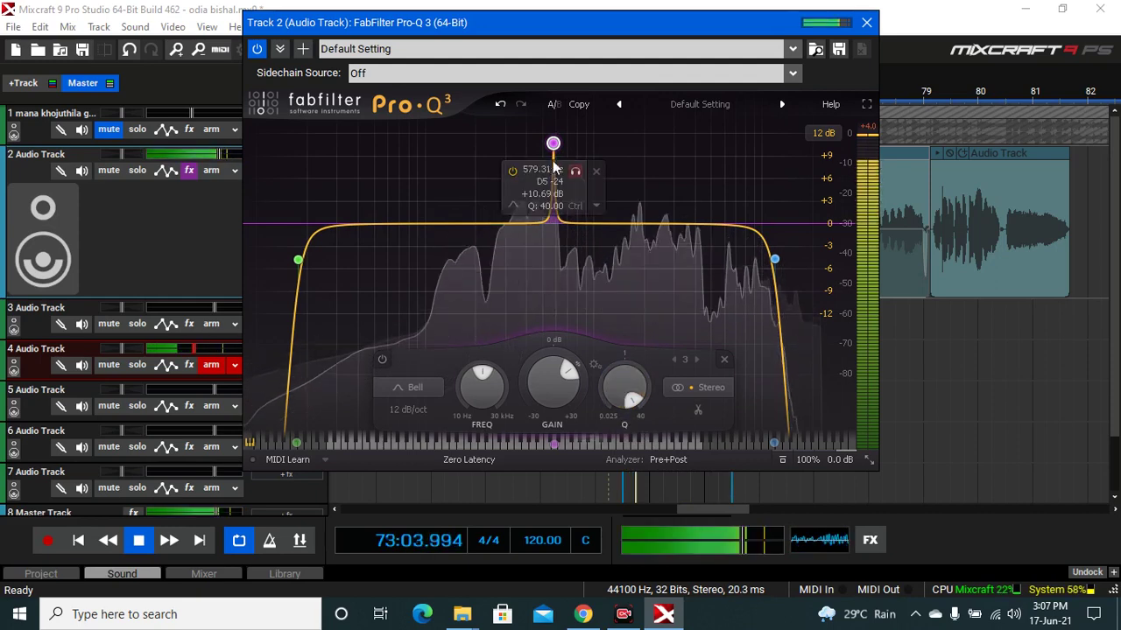
pyautogui.moveTo(554, 145); pyautogui.dragTo(550, 236)
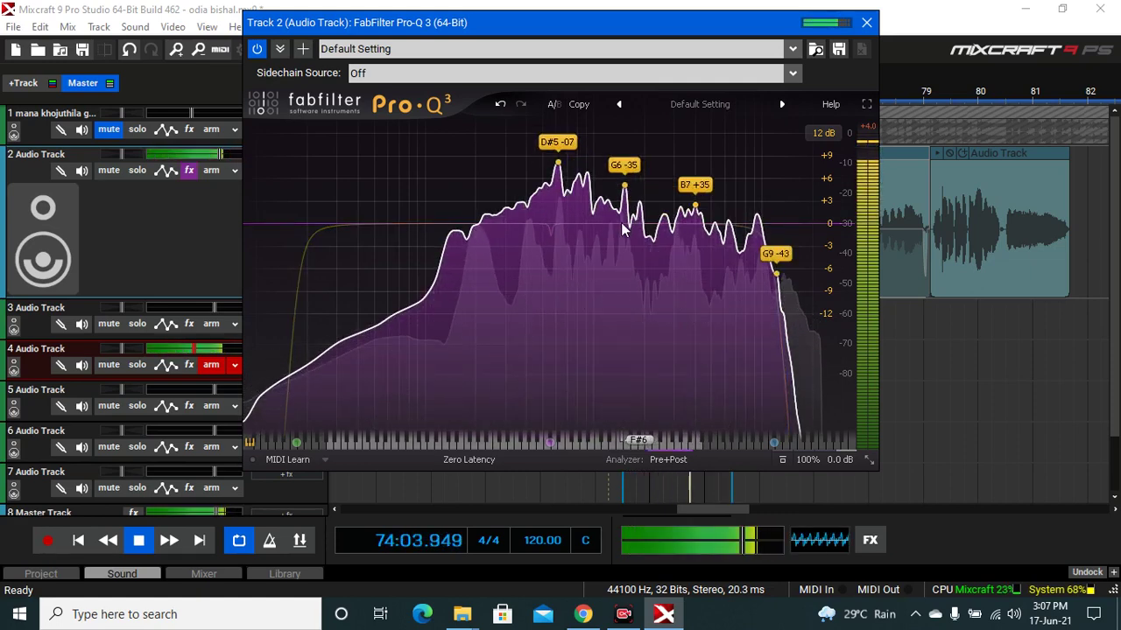
# Add a bell band on the peak near 1.7 kHz, narrow it to a slight cut, and close the equalizer window
pyautogui.moveTo(625, 219); pyautogui.dragTo(630, 169)
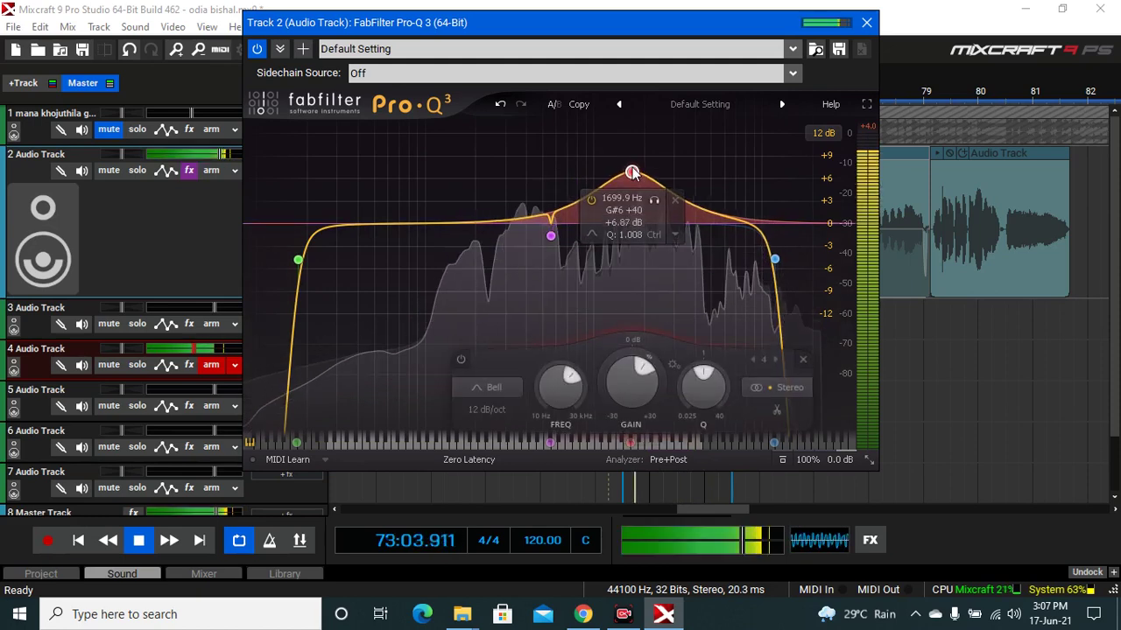
pyautogui.moveTo(703, 382); pyautogui.dragTo(628, 233)
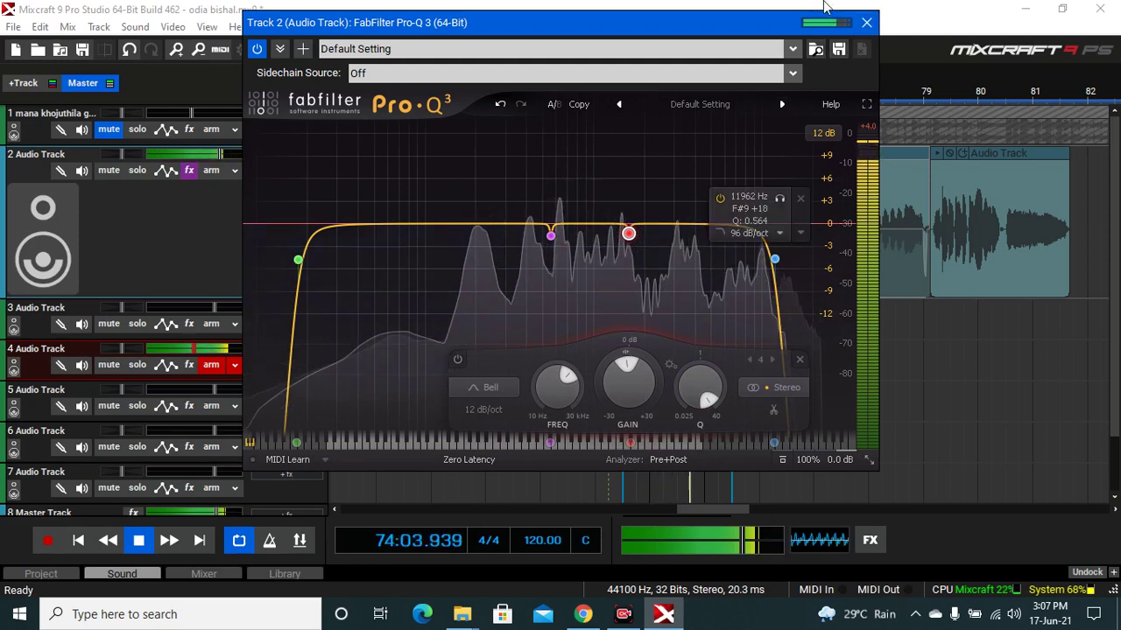
pyautogui.click(864, 21)
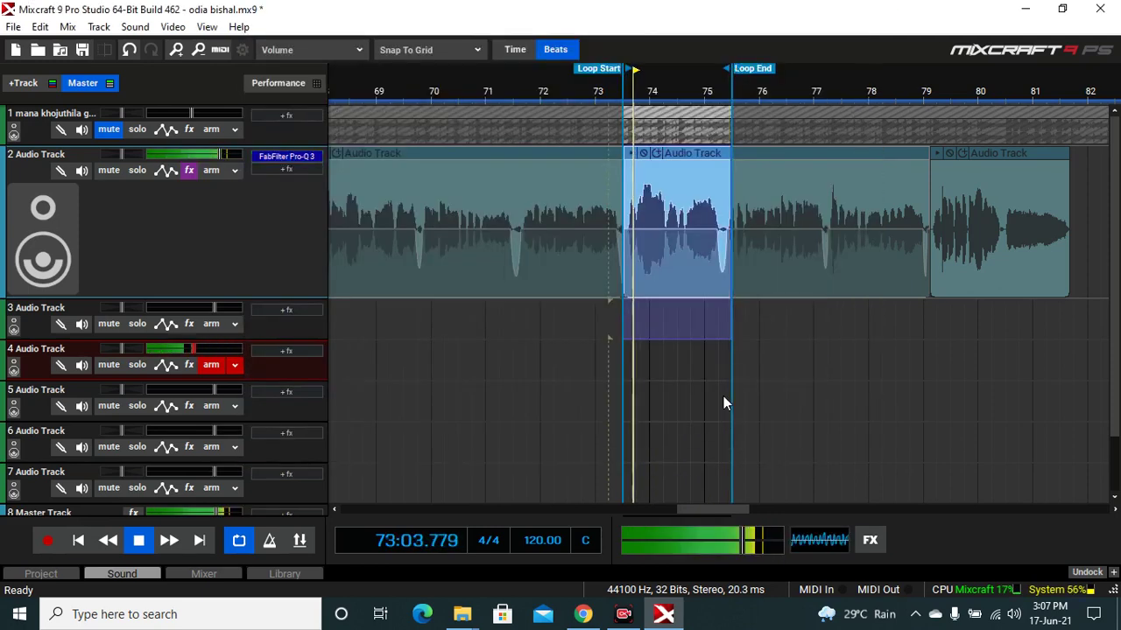
# Add a second FabFilter Pro-Q 3 effect to track 2, load its Vocal preset, and close its window
pyautogui.click(282, 170)
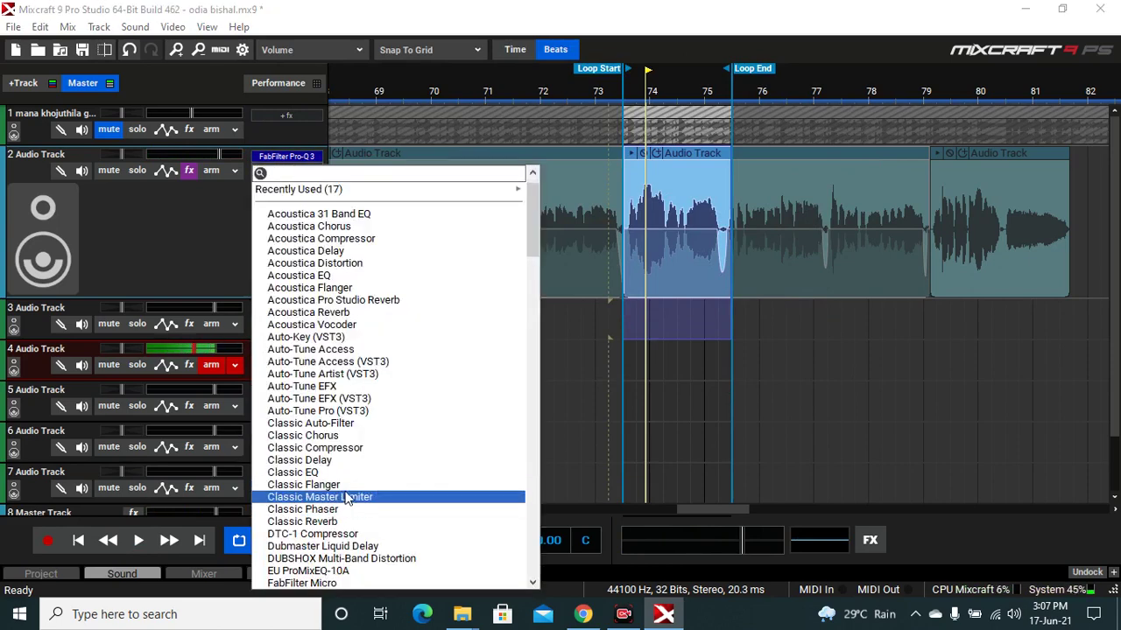
pyautogui.scroll(-11, 347, 498)
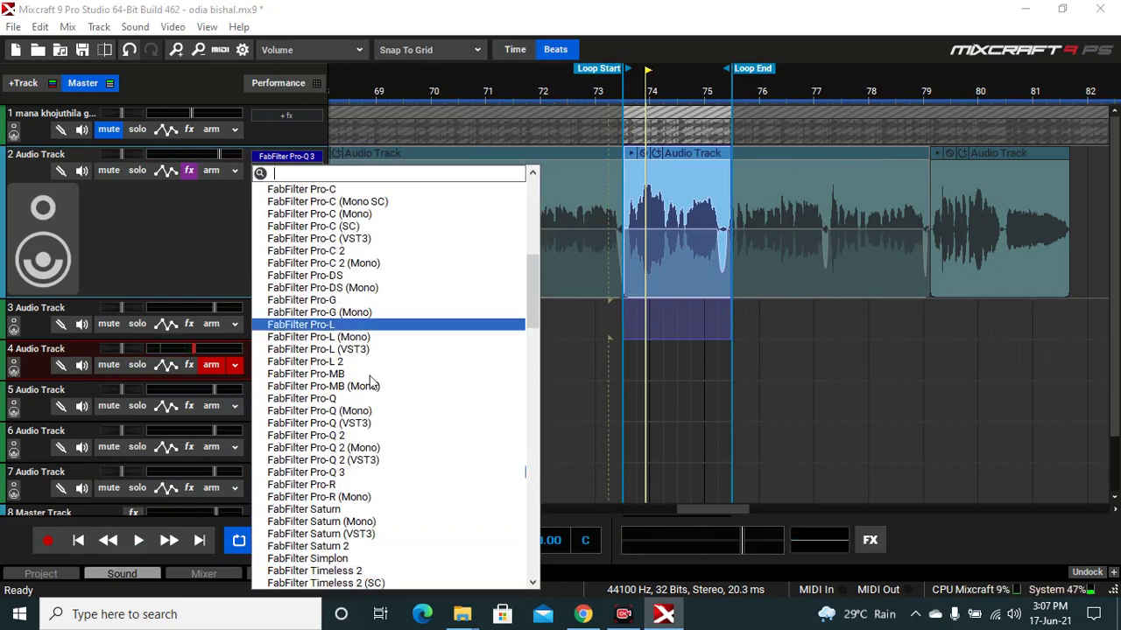
pyautogui.click(385, 473)
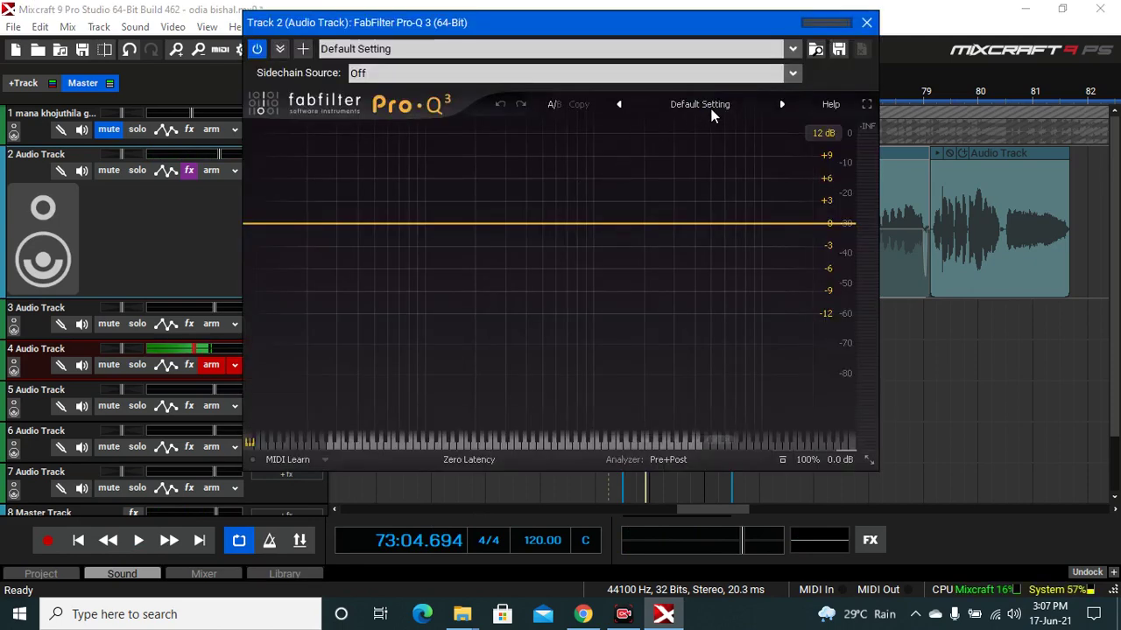
pyautogui.click(696, 104)
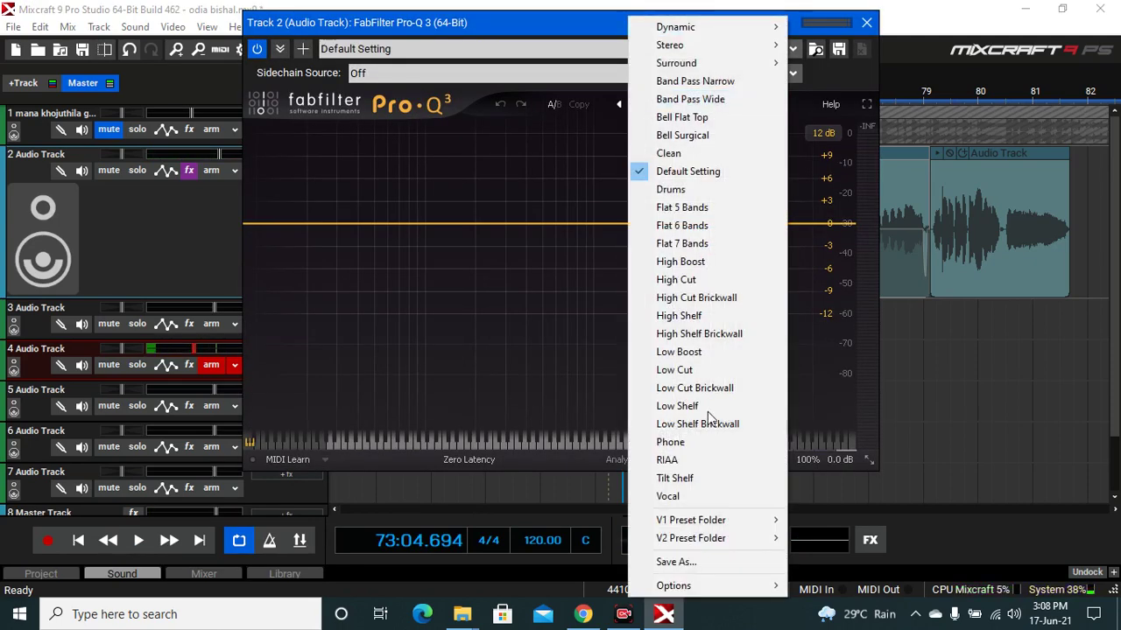
pyautogui.click(679, 498)
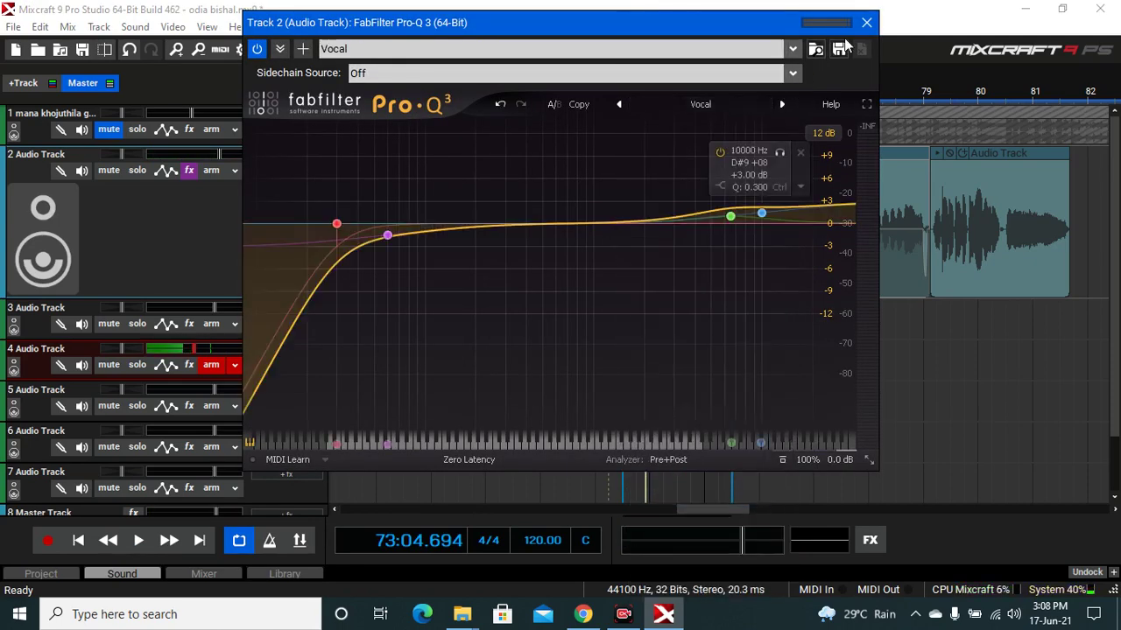
pyautogui.click(866, 23)
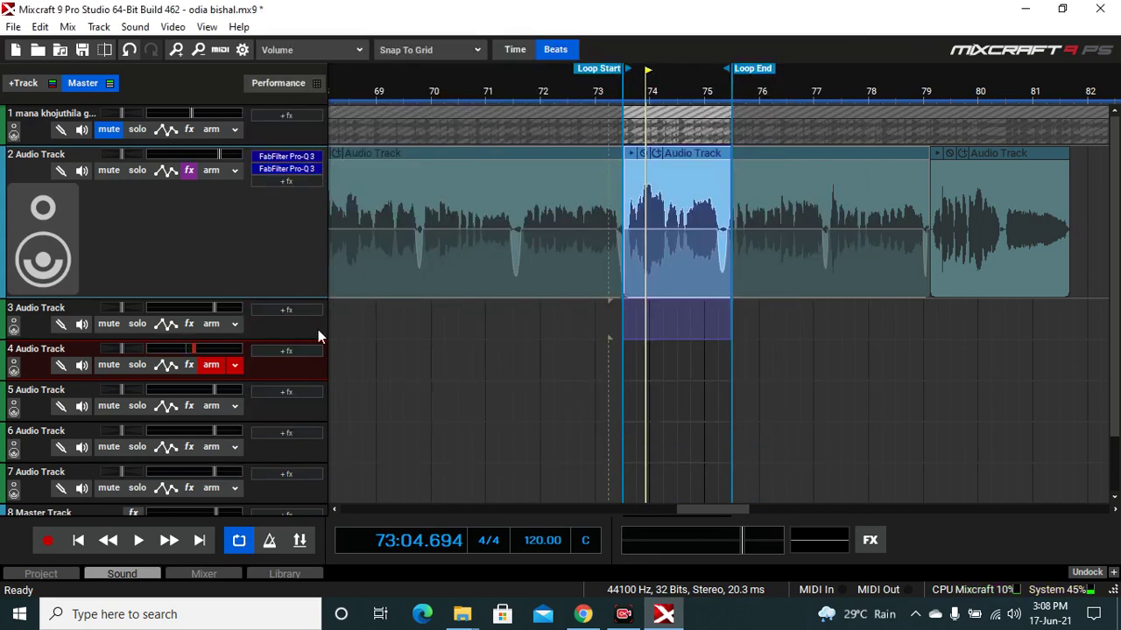
# Listen to the looped vocal through both equalizers, stop playback, and close the reopened Vocal preset equalizer window
pyautogui.press('space')
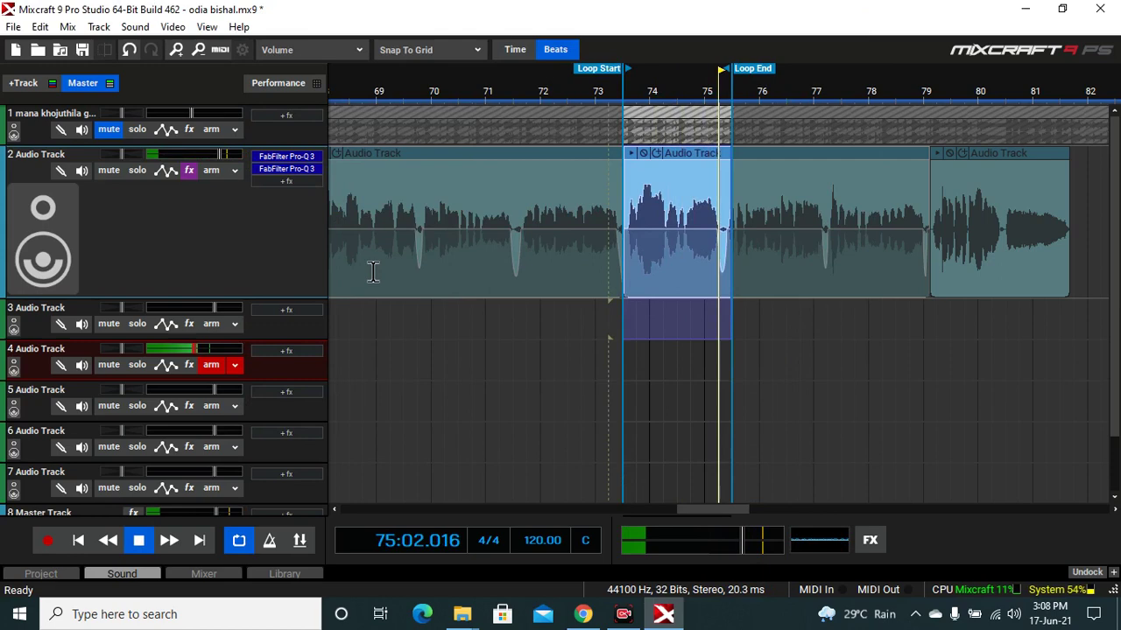
pyautogui.press('space')
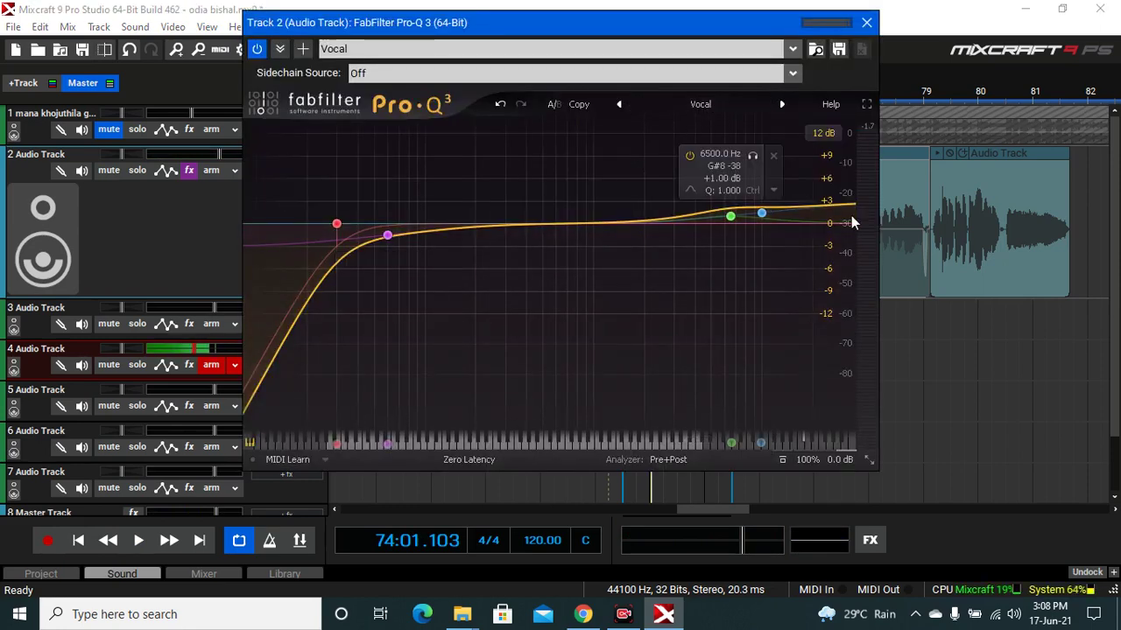
pyautogui.click(865, 23)
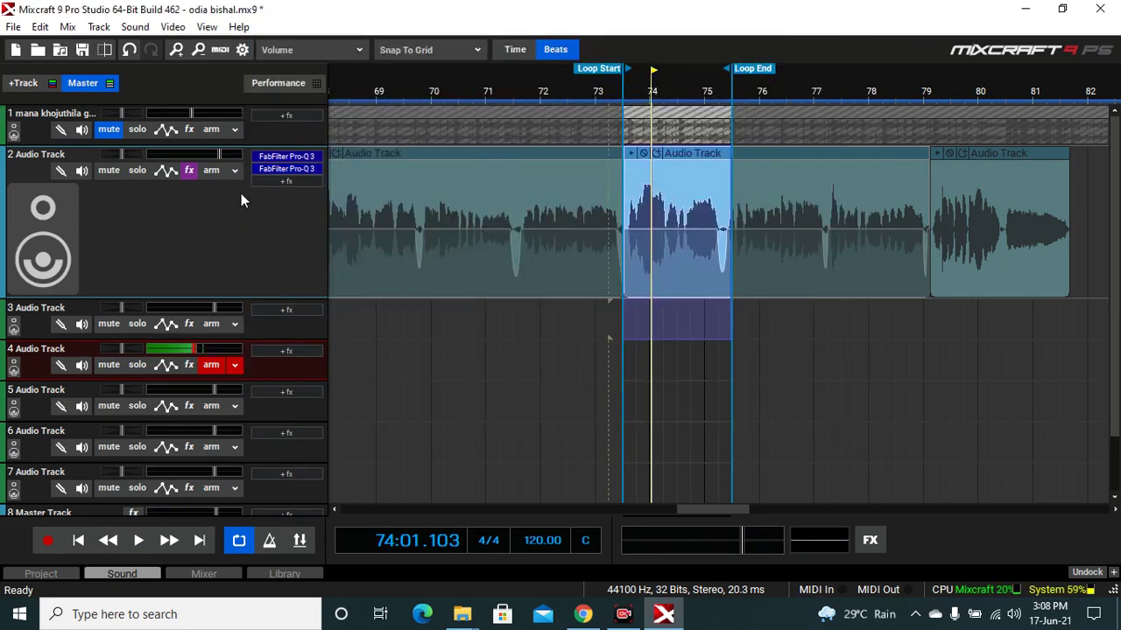
# Add the Auto-Key (VST3) and Auto-Tune Artist (VST3) effects to track 2
pyautogui.click(297, 181)
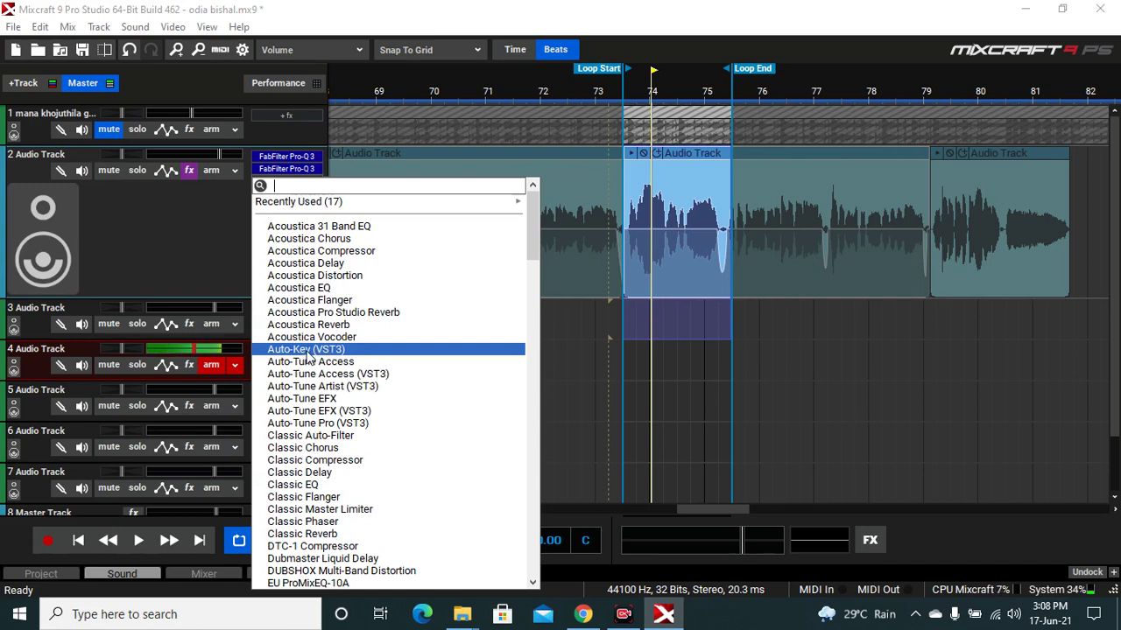
pyautogui.click(306, 349)
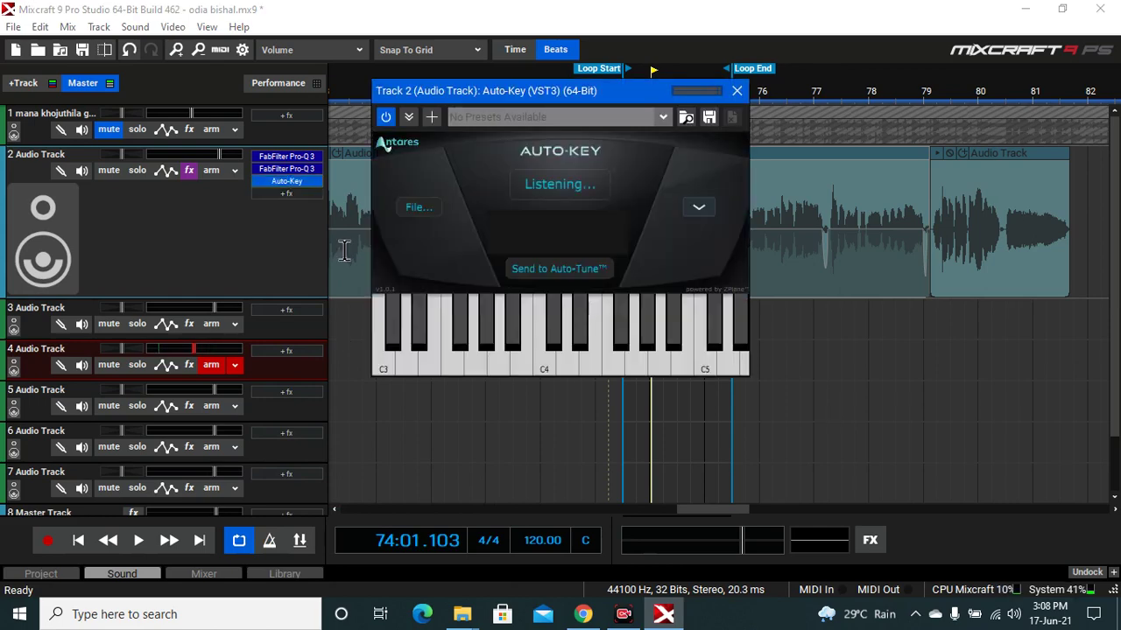
pyautogui.click(284, 194)
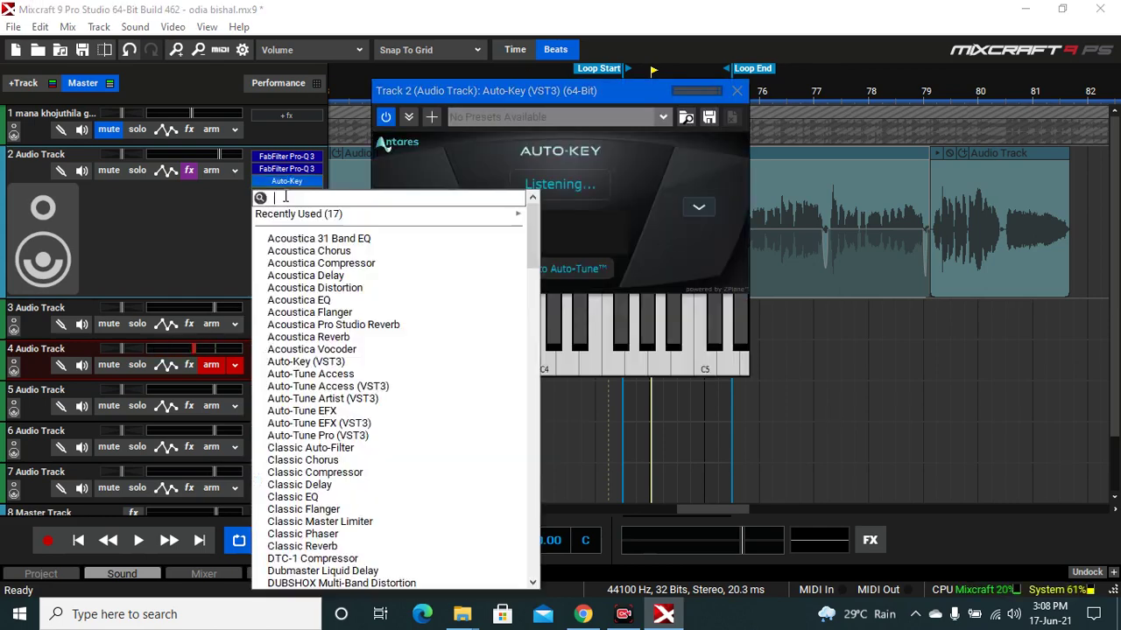
pyautogui.click(357, 401)
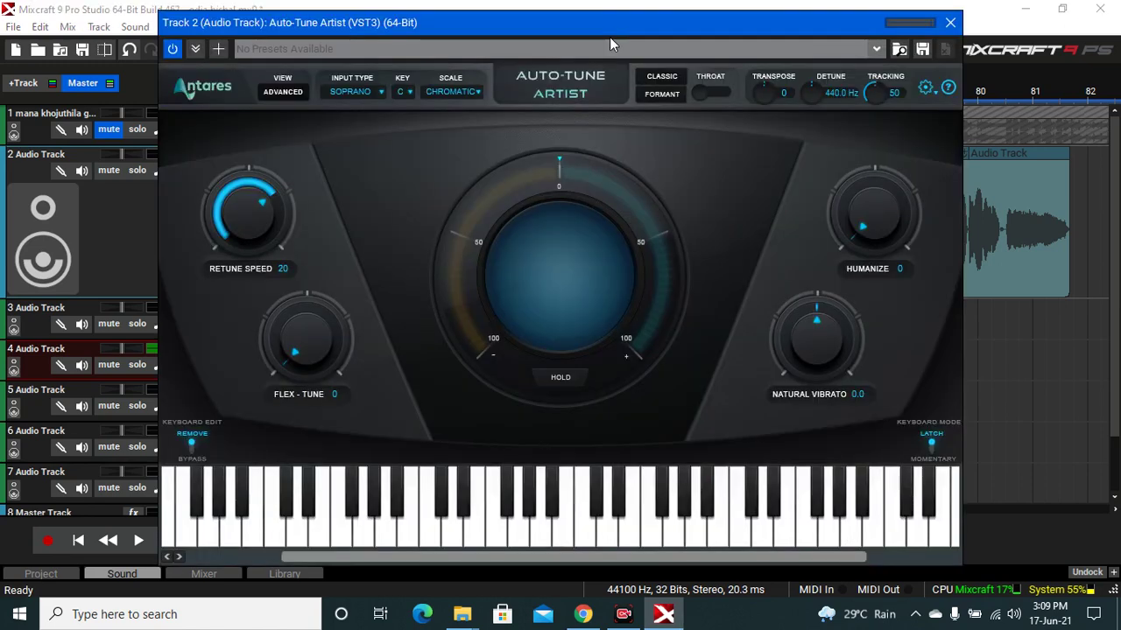
# Play the looped vocal to detect its key, send the result to Auto-Tune, and close the Auto-Key window
pyautogui.moveTo(607, 24); pyautogui.dragTo(638, 332)
pyautogui.moveTo(578, 92); pyautogui.dragTo(501, 109)
pyautogui.press('space')
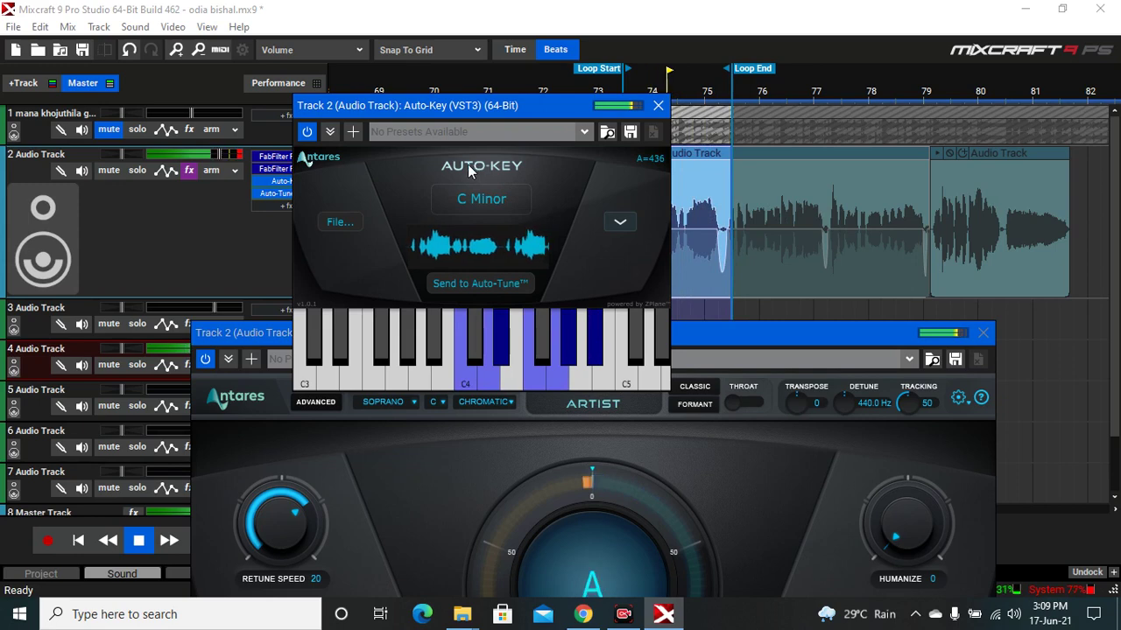
pyautogui.click(479, 284)
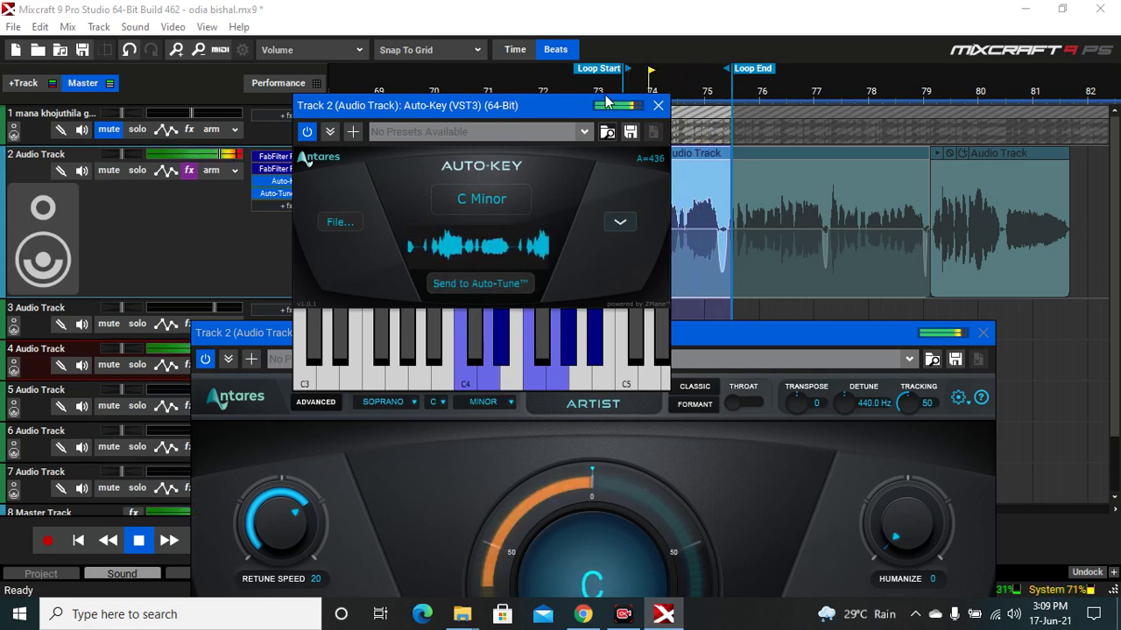
pyautogui.click(658, 105)
# Bring the whole Auto-Tune Artist window into view and set its input type to Alto/Tenor
pyautogui.moveTo(613, 338); pyautogui.dragTo(632, 51)
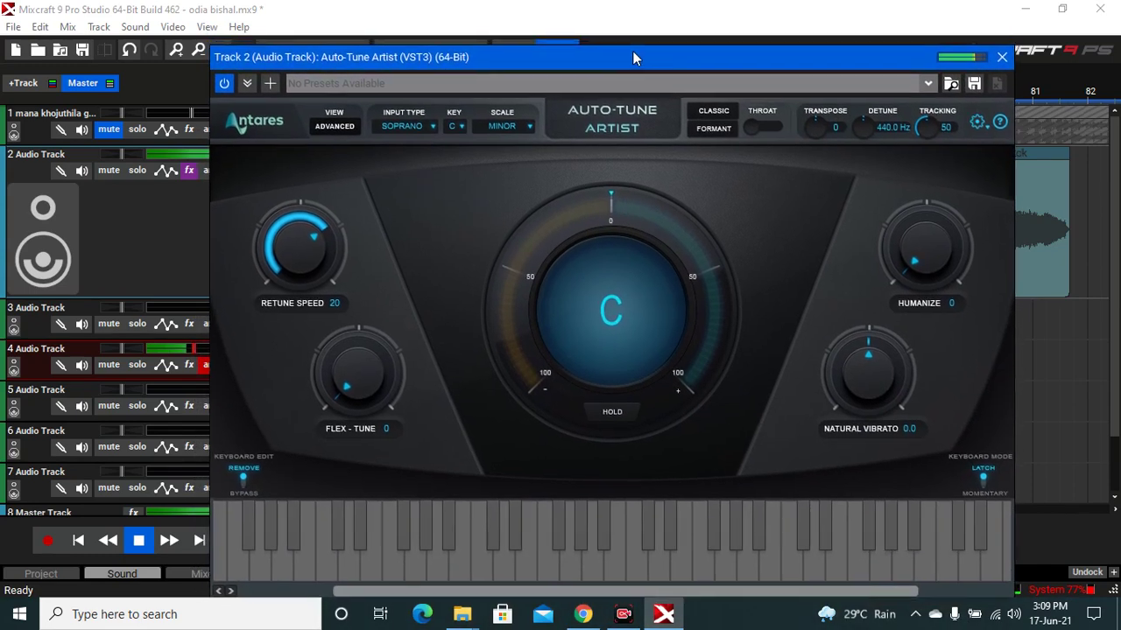
pyautogui.click(418, 127)
pyautogui.click(421, 160)
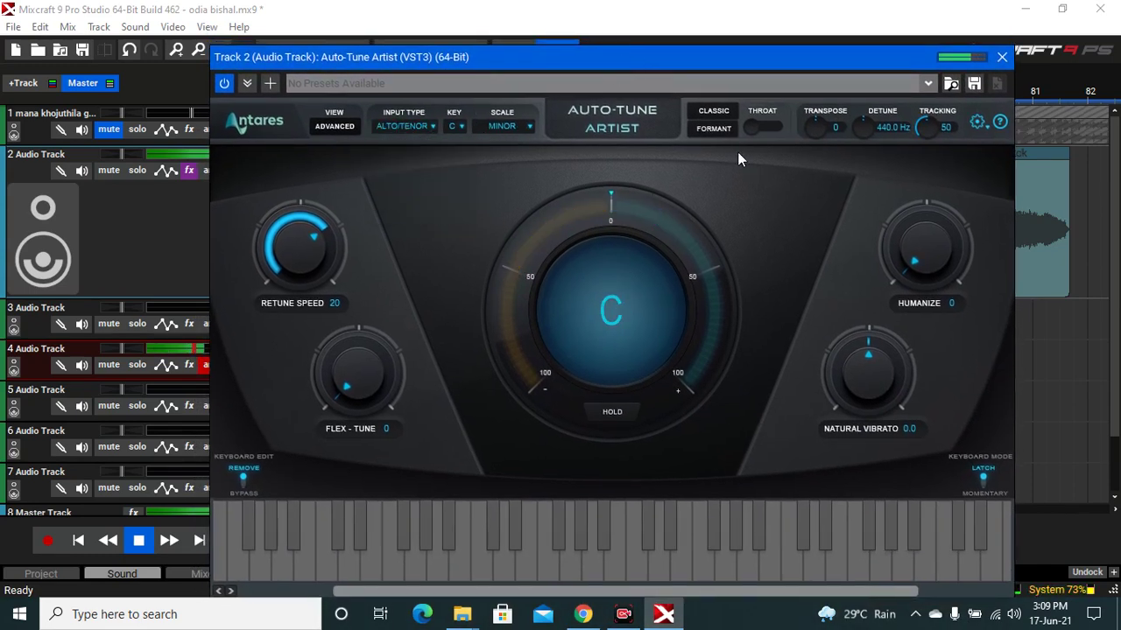
# Set Auto-Tune Artist's Humanize to 100 and Flex-Tune to 75, close its window, and stop playback
pyautogui.moveTo(911, 277); pyautogui.dragTo(954, 27)
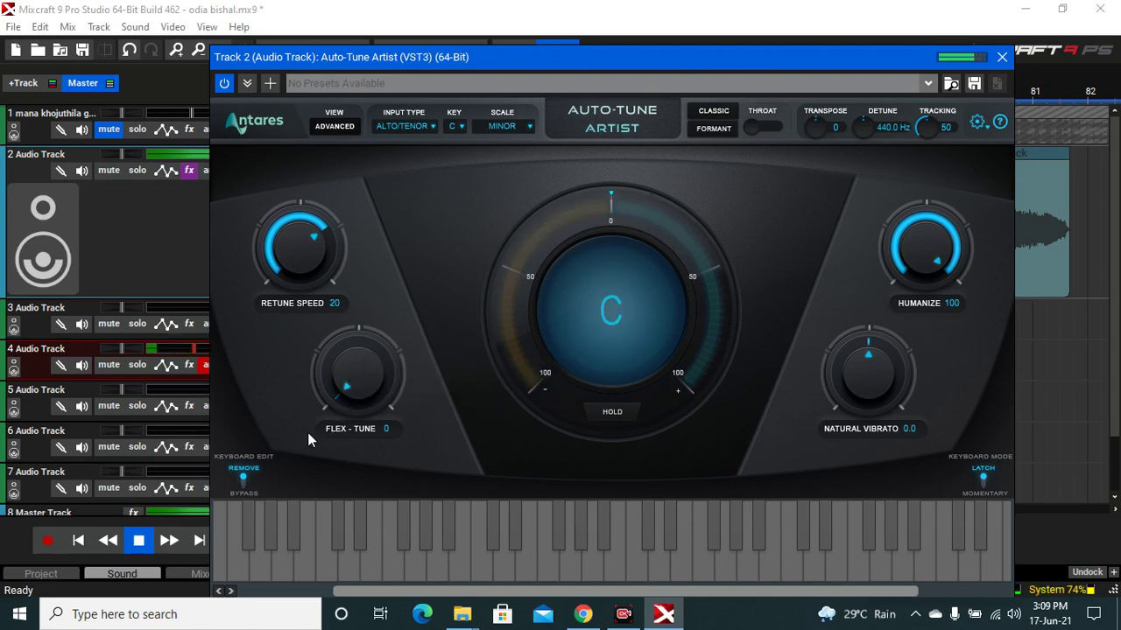
pyautogui.moveTo(352, 389); pyautogui.dragTo(360, 253)
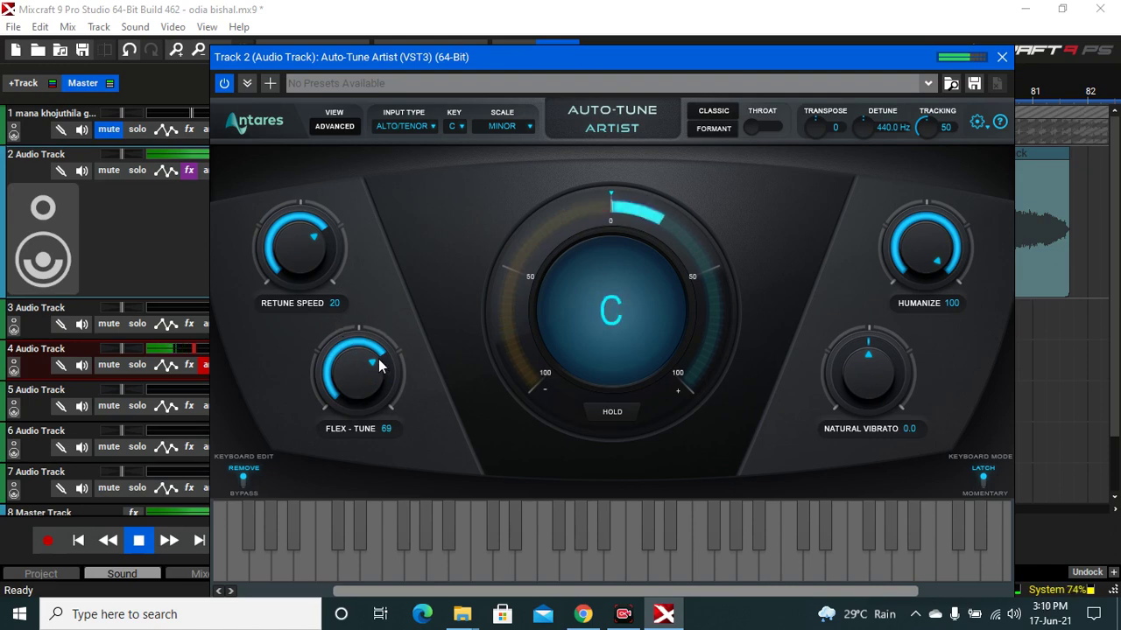
pyautogui.moveTo(379, 359); pyautogui.dragTo(379, 355)
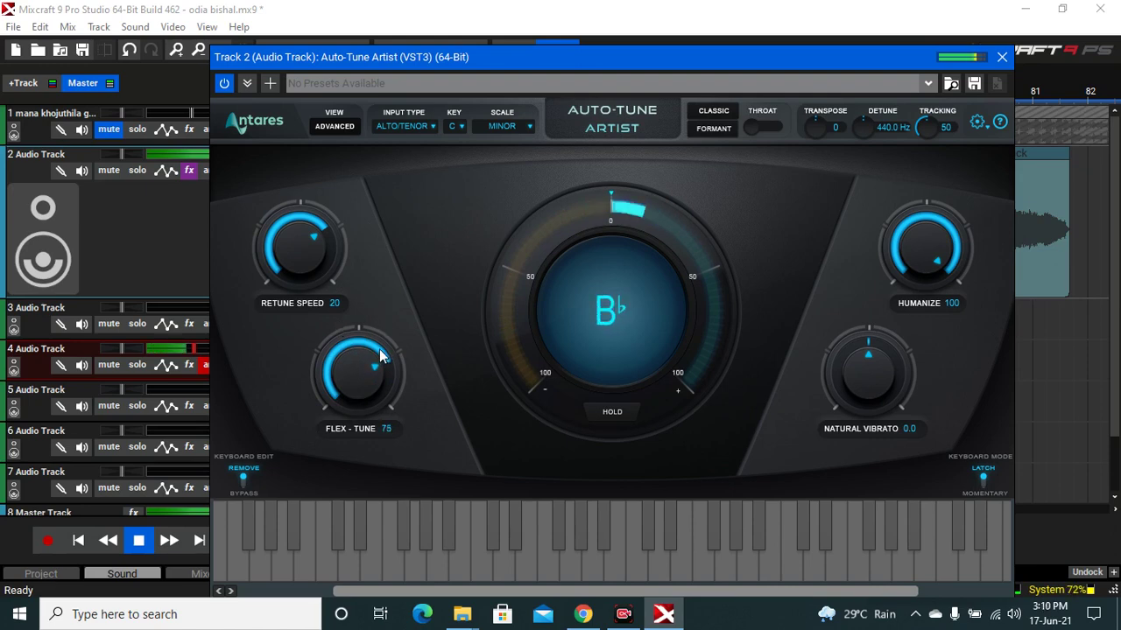
pyautogui.click(1003, 58)
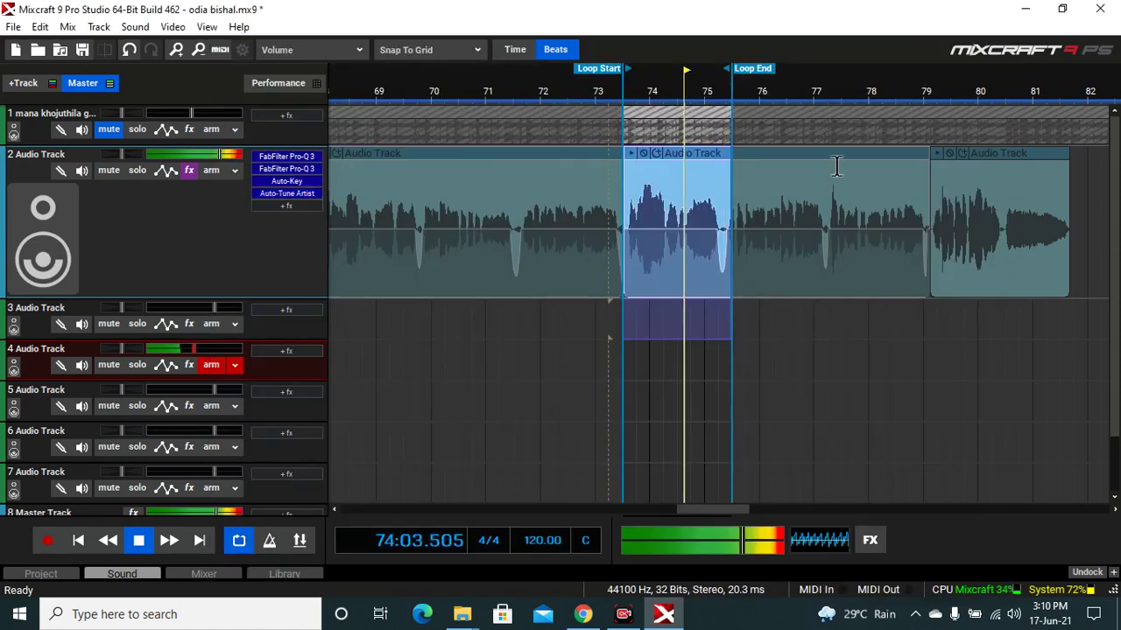
pyautogui.press('space')
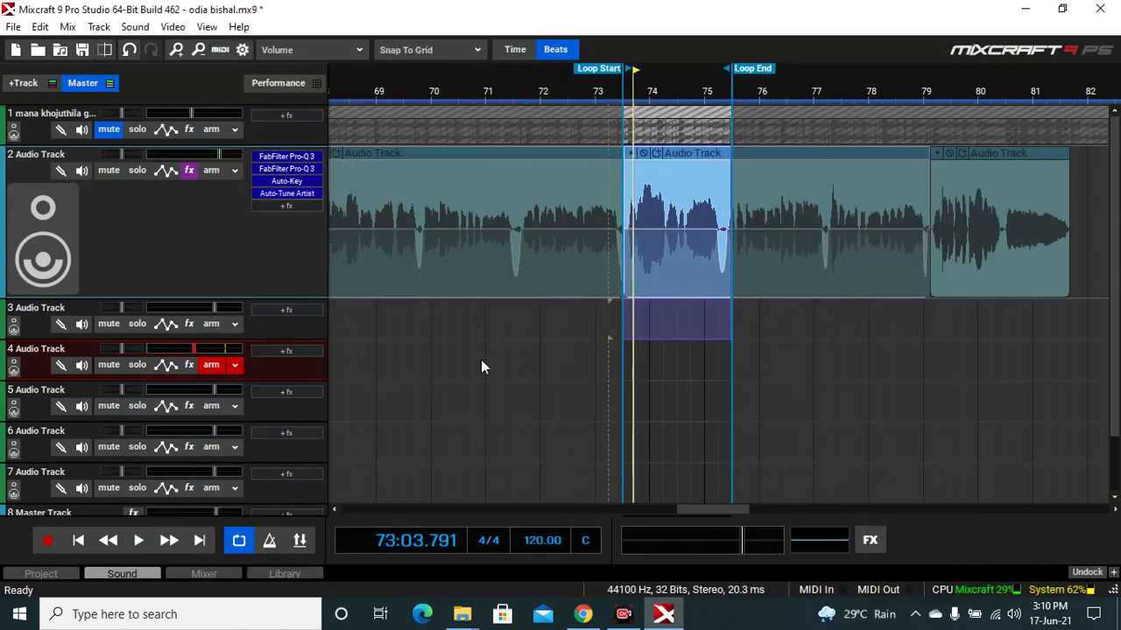
# Reopen Auto-Tune Artist on track 2 to review its settings, and close its window
pyautogui.click(287, 193)
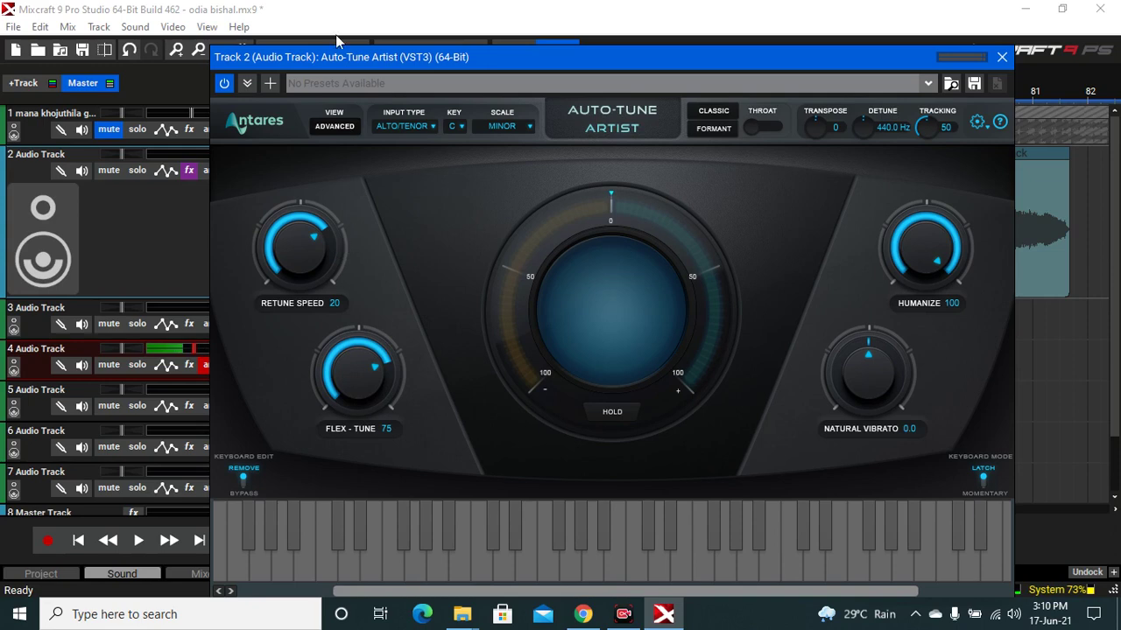
pyautogui.click(1002, 57)
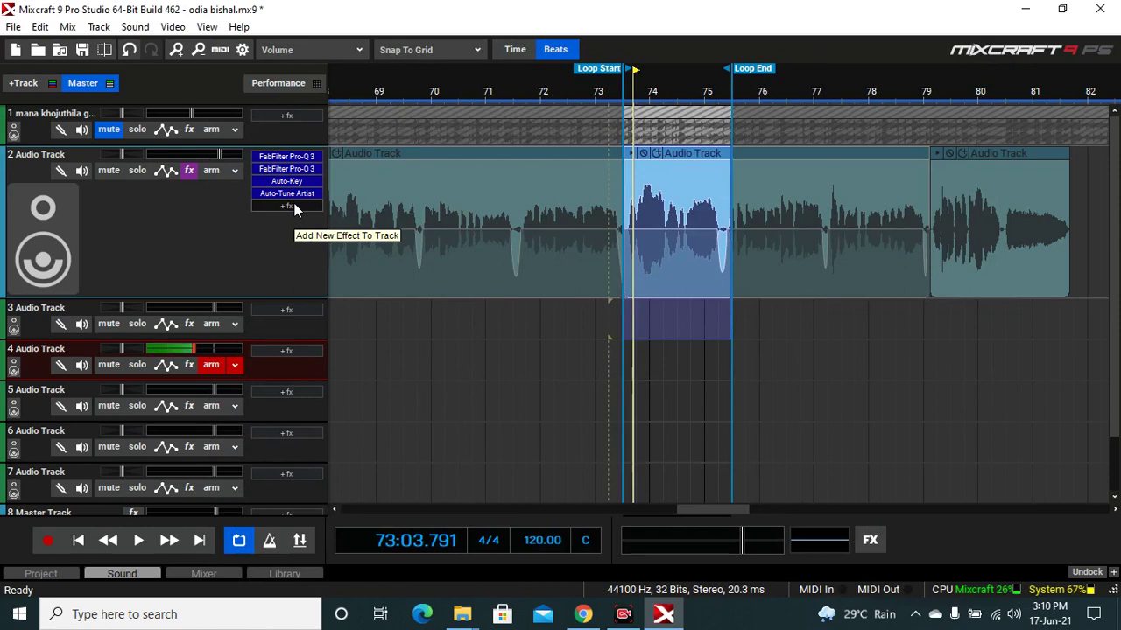
pyautogui.click(672, 314)
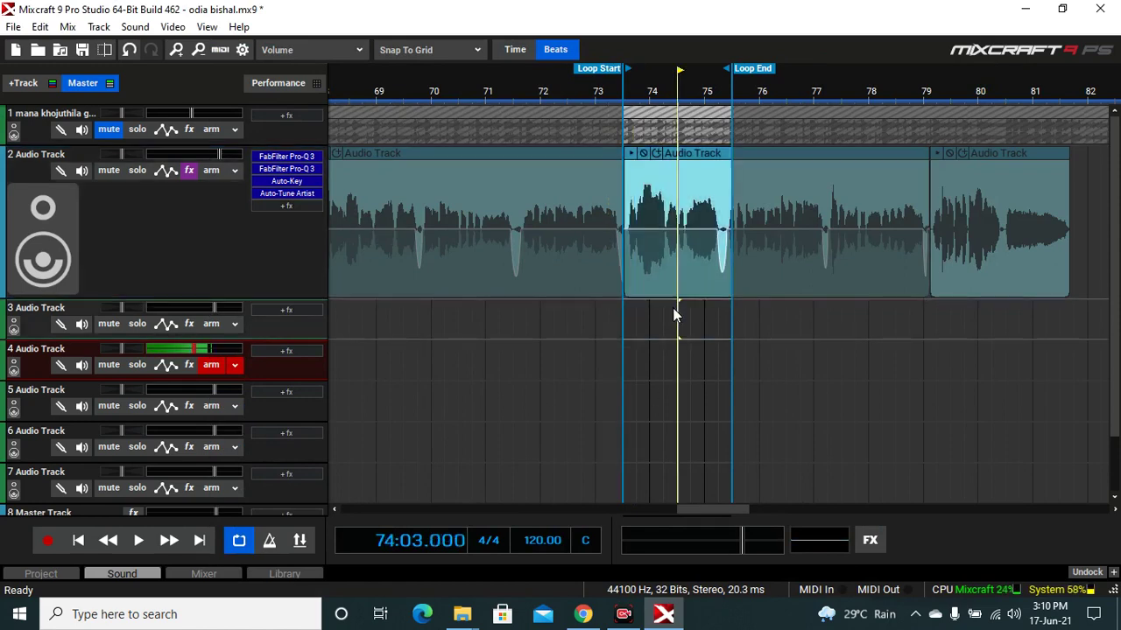
pyautogui.click(305, 194)
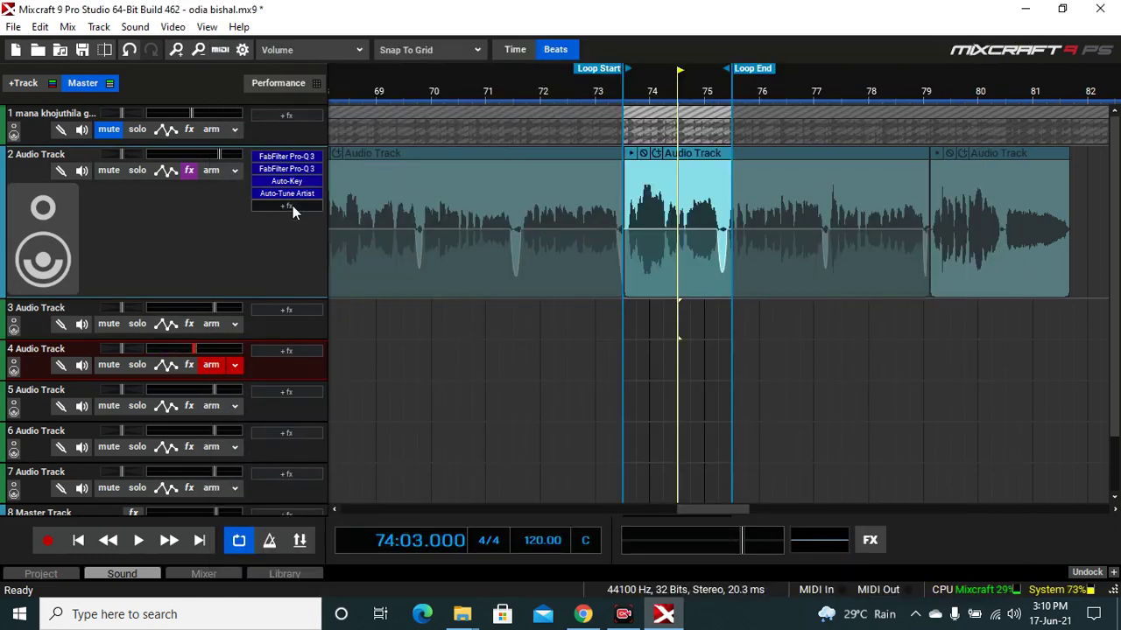
# Add the Acoustica Pro Studio Reverb effect to track 2 and load its Cathedral preset
pyautogui.click(293, 205)
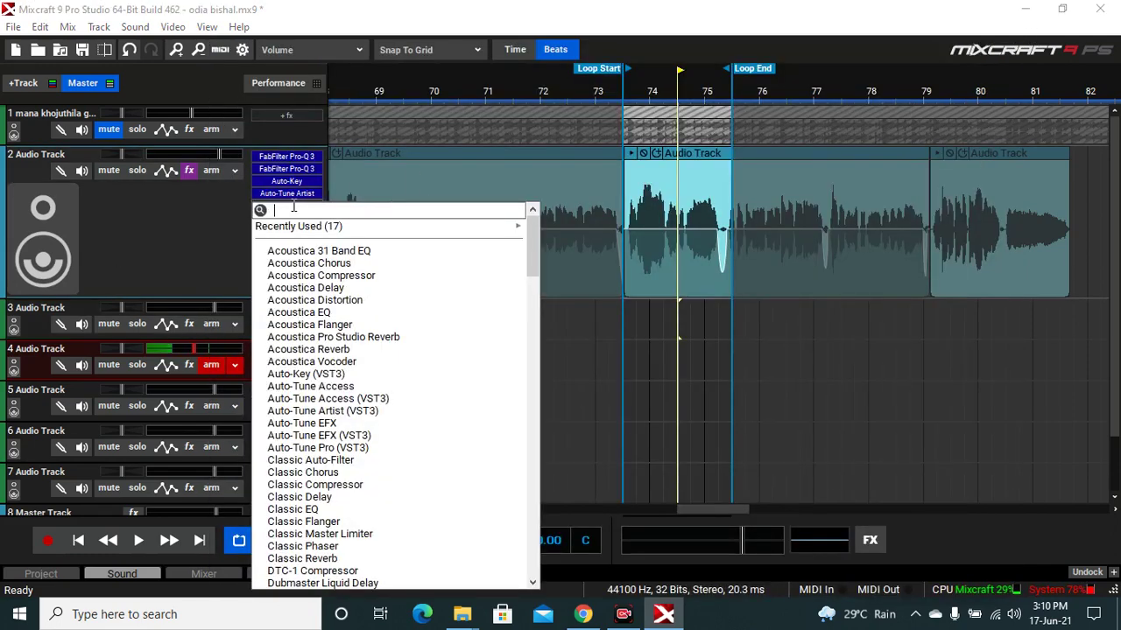
pyautogui.click(369, 338)
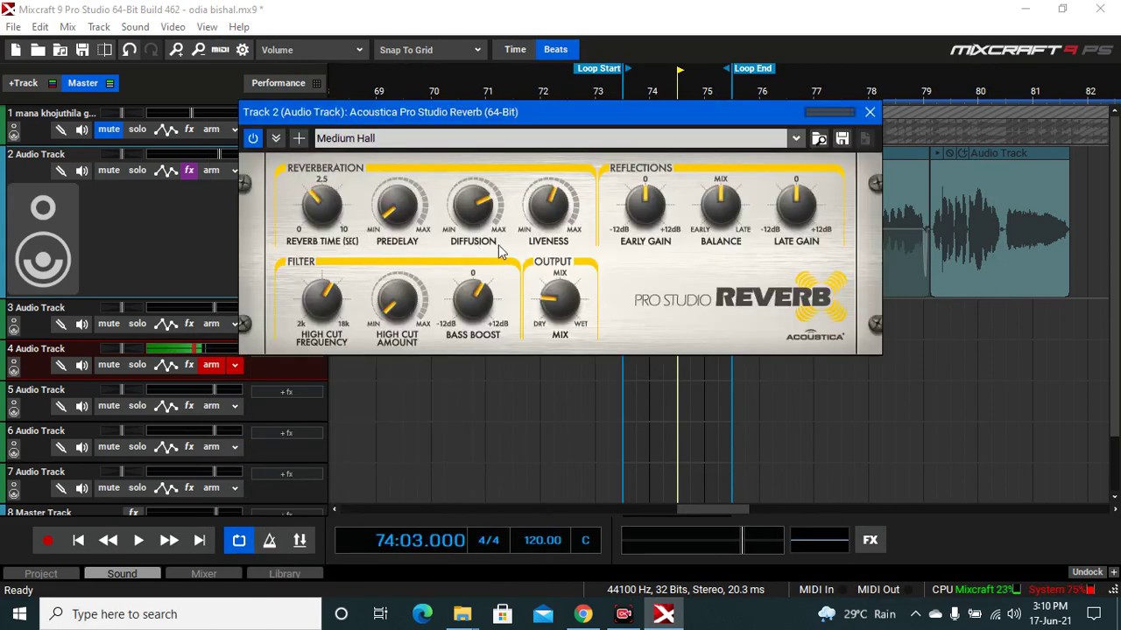
pyautogui.click(439, 141)
pyautogui.click(429, 211)
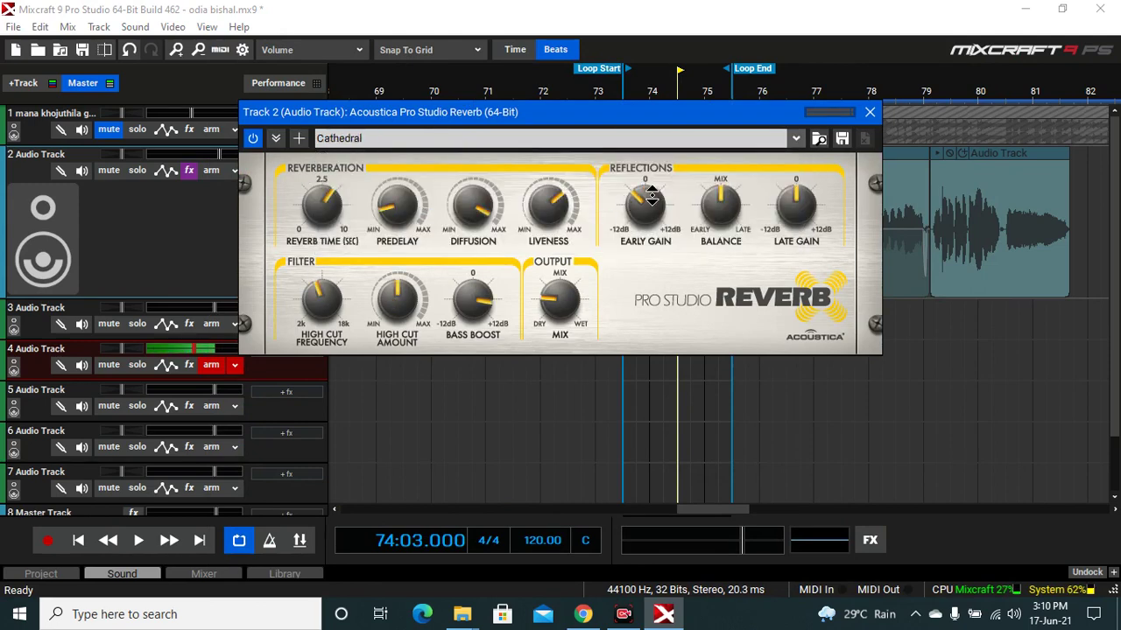
# Turn the reverb's output mix down close to dry while the loop plays, close its window, and recheck the sound
pyautogui.moveTo(612, 112); pyautogui.dragTo(615, 160)
pyautogui.press('space')
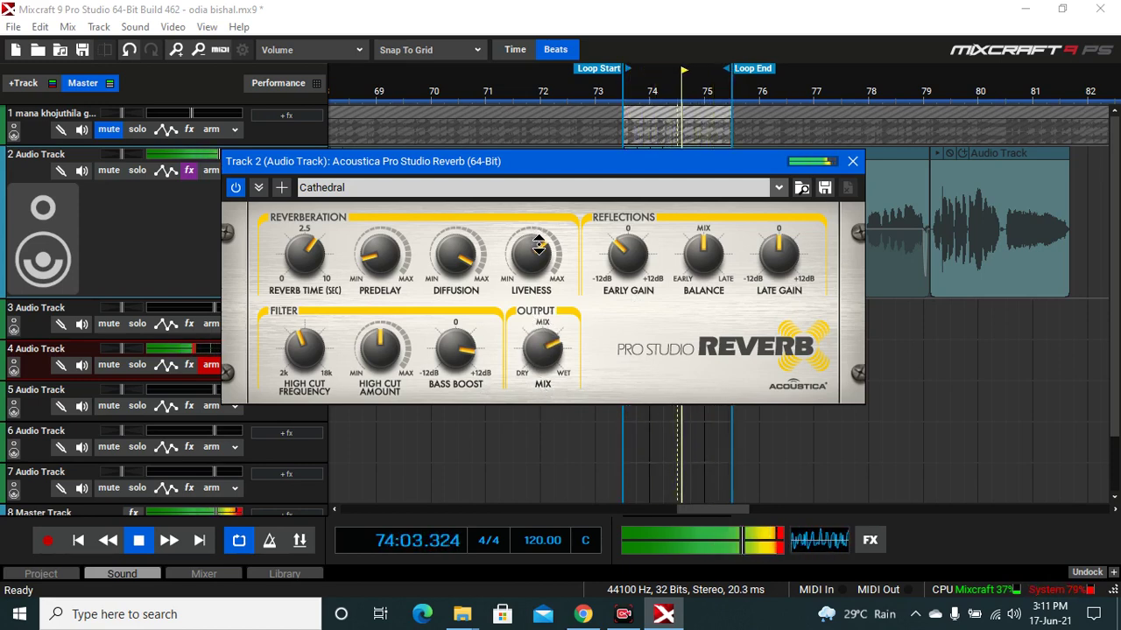
pyautogui.moveTo(541, 348); pyautogui.dragTo(535, 378)
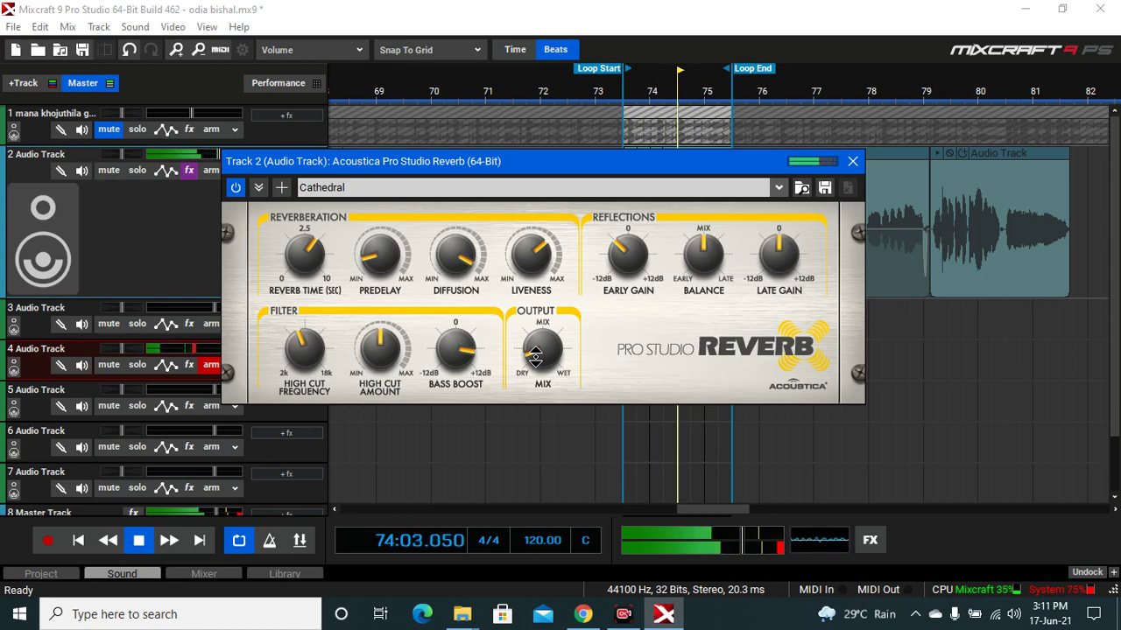
pyautogui.click(852, 161)
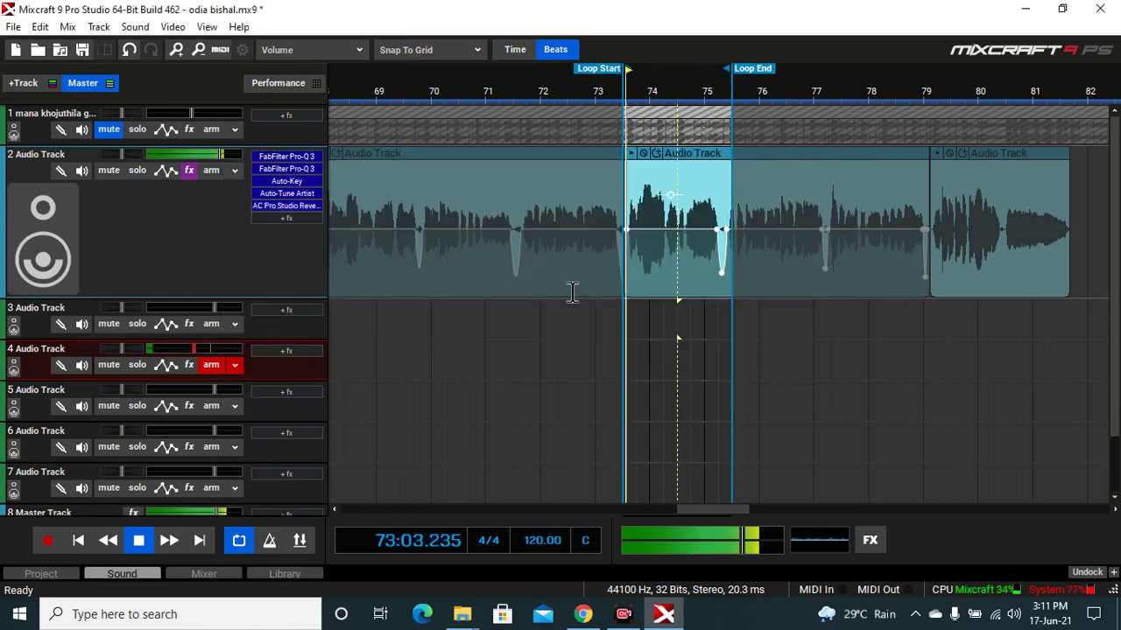
pyautogui.press('space')
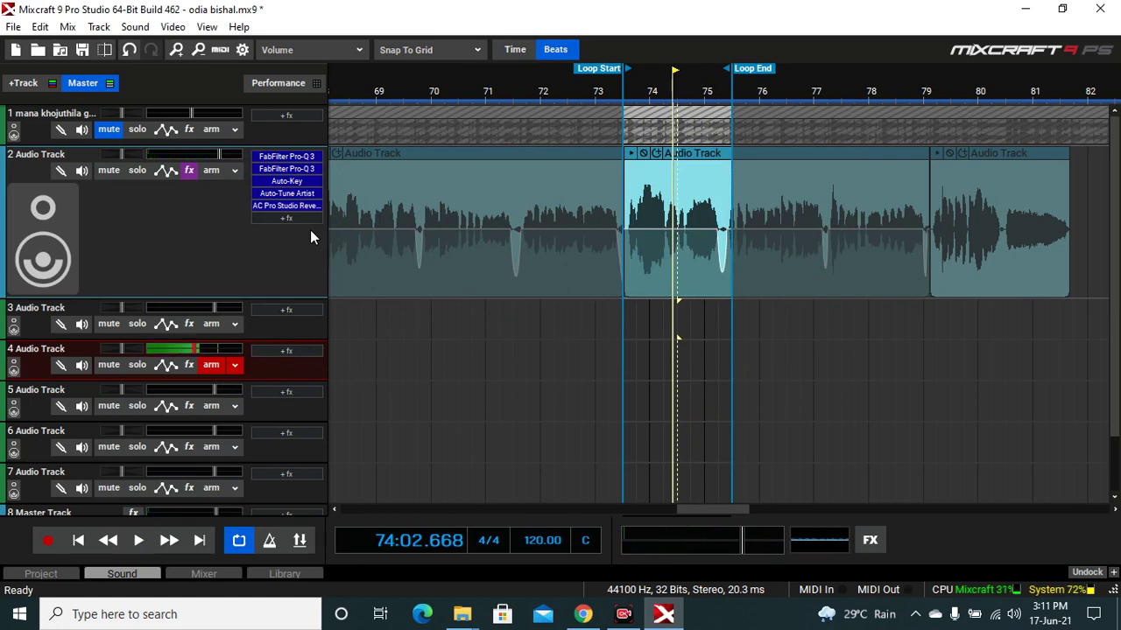
pyautogui.press('space')
pyautogui.press('space')
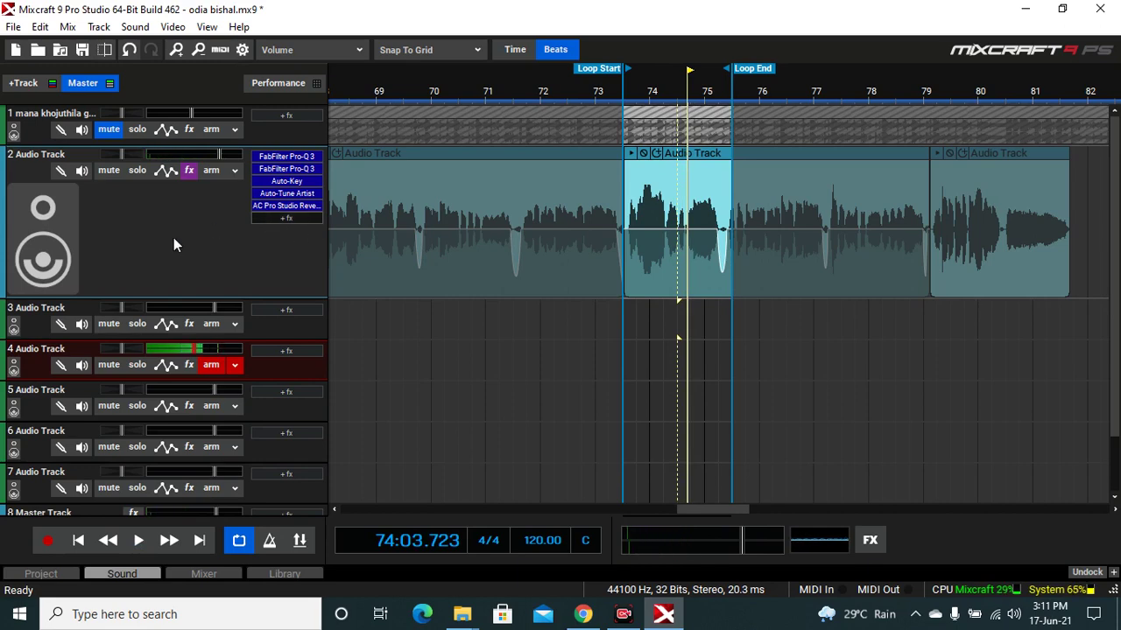
# Add the Classic Delay effect to track 2 and load its Ping-Pong preset
pyautogui.click(272, 216)
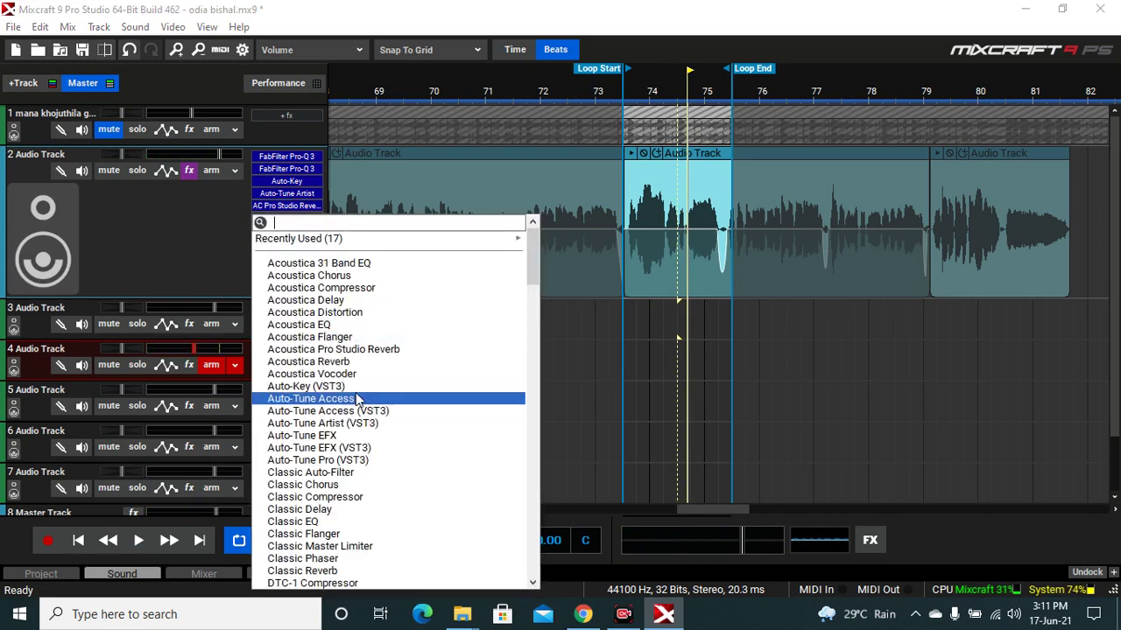
pyautogui.scroll(-1, 318, 522)
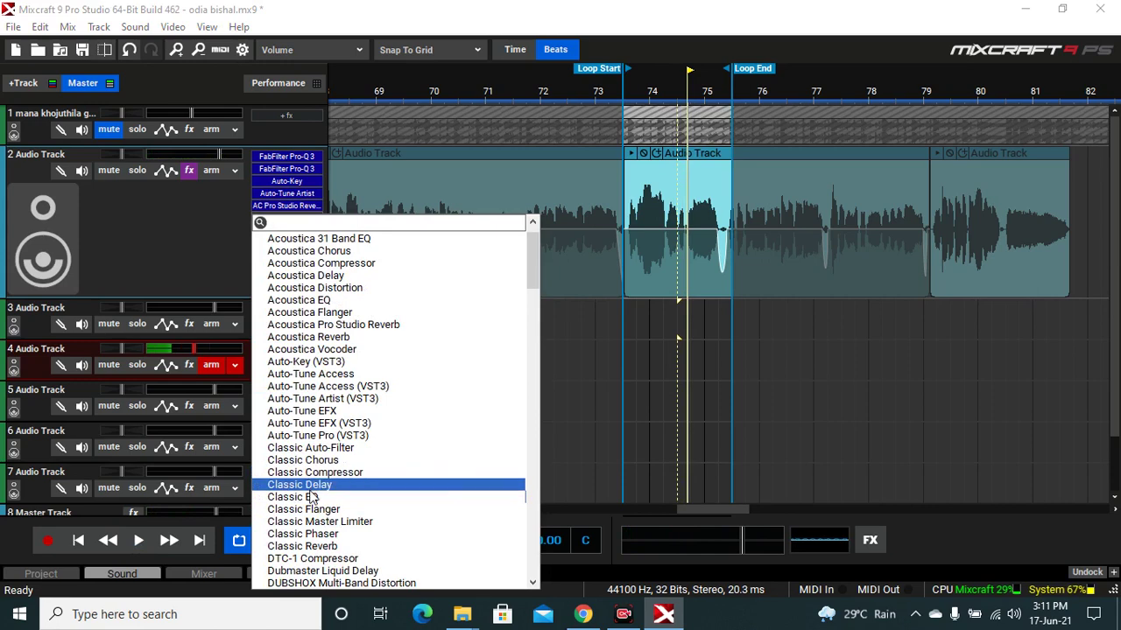
pyautogui.click(309, 489)
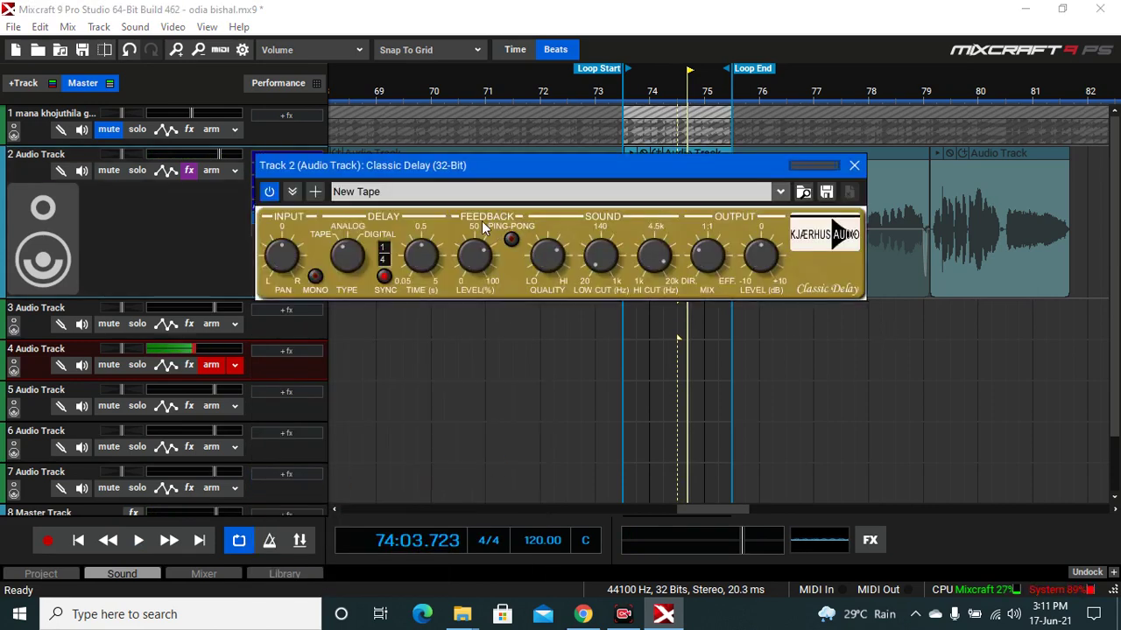
pyautogui.click(350, 197)
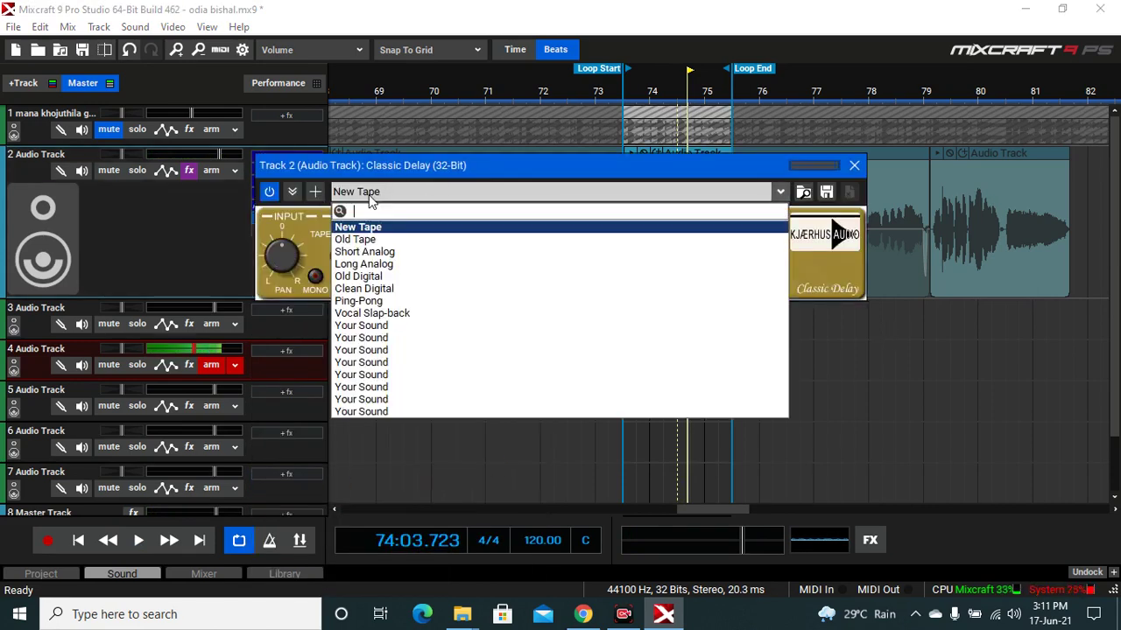
pyautogui.click(412, 307)
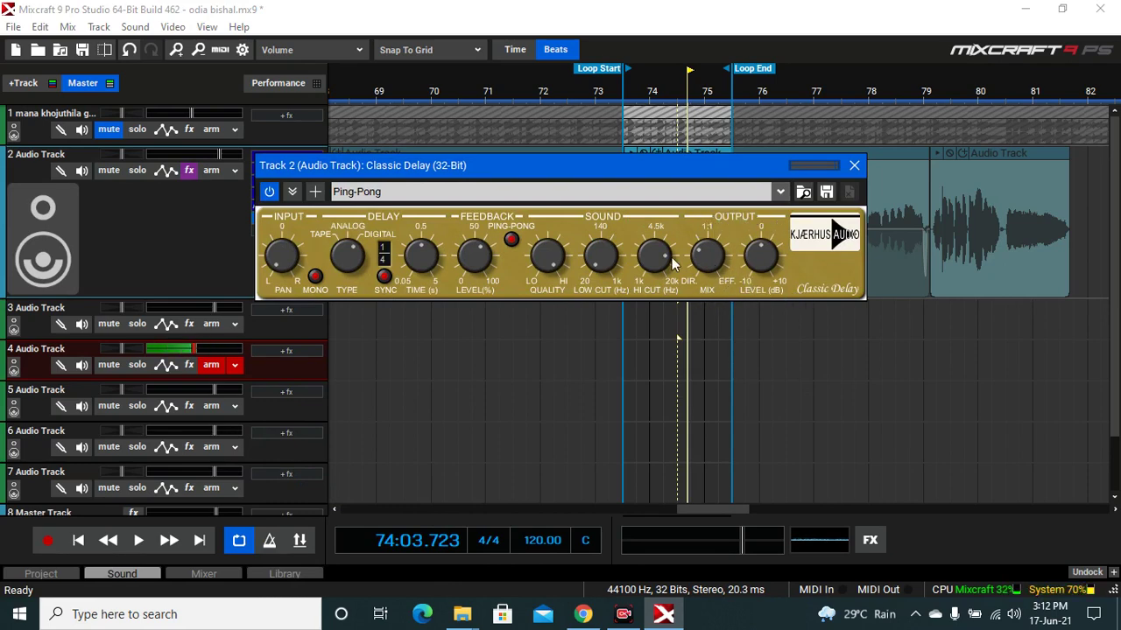
# Turn the delay's output mix toward the direct signal while the loop plays, close its window, and stop playback
pyautogui.moveTo(621, 172); pyautogui.dragTo(491, 280)
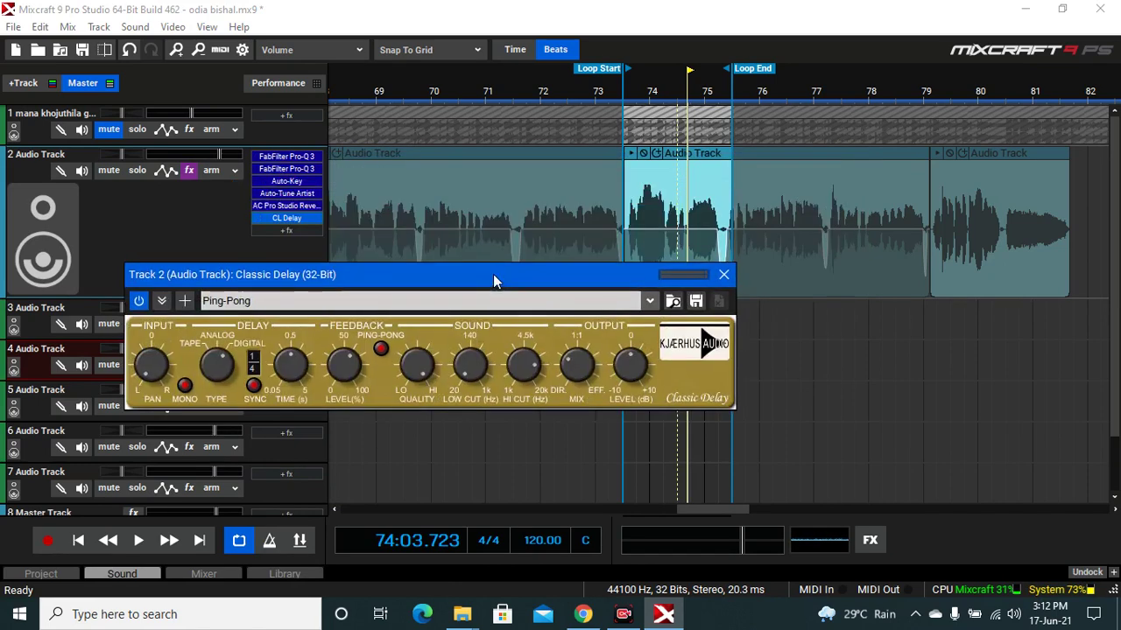
pyautogui.click(631, 194)
pyautogui.press('space')
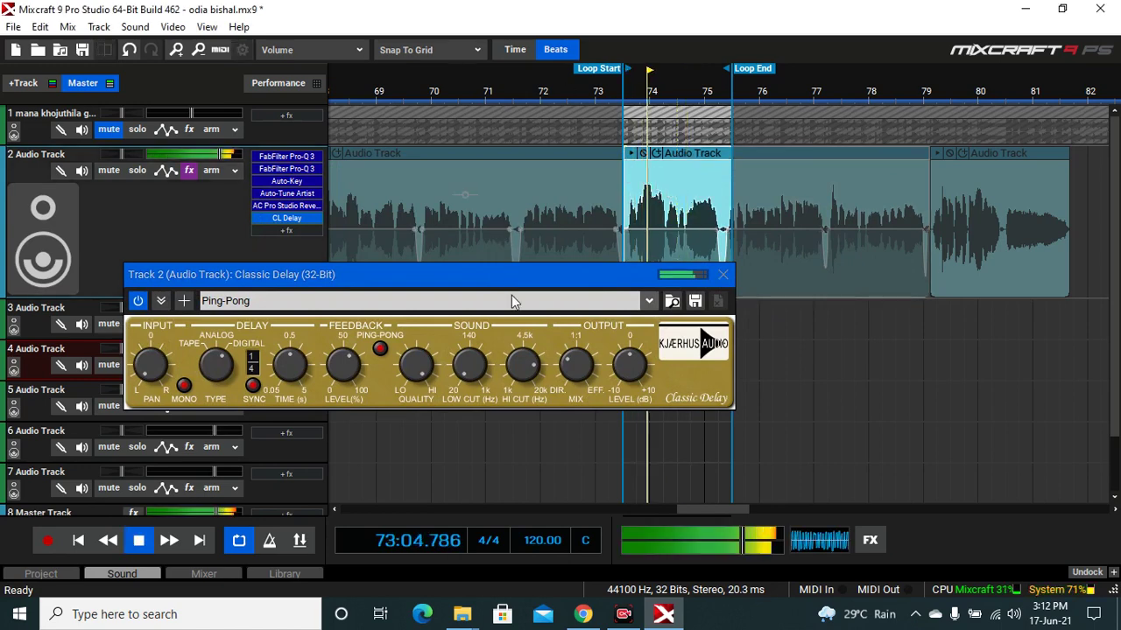
pyautogui.moveTo(526, 274); pyautogui.dragTo(610, 148)
pyautogui.moveTo(654, 243)
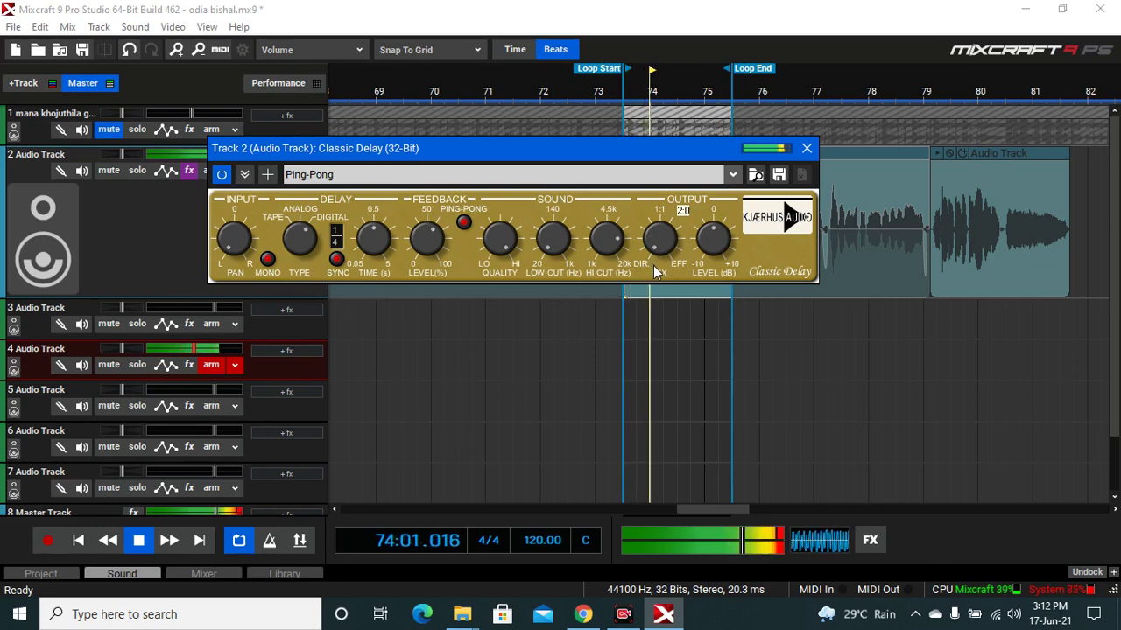
pyautogui.moveTo(669, 262)
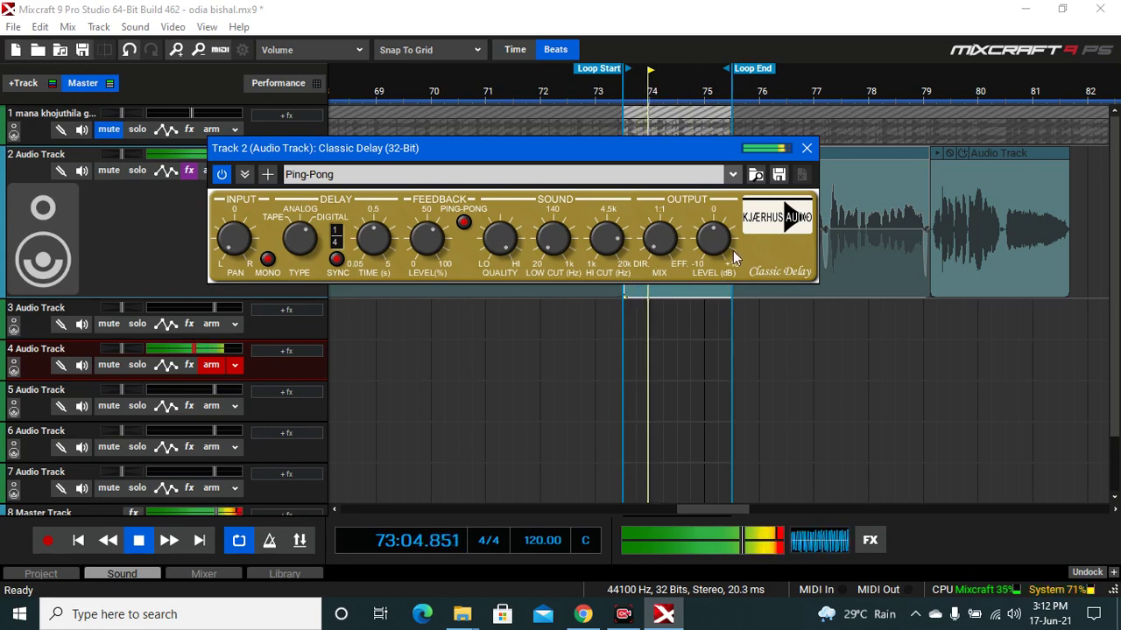
pyautogui.click(807, 148)
pyautogui.press('space')
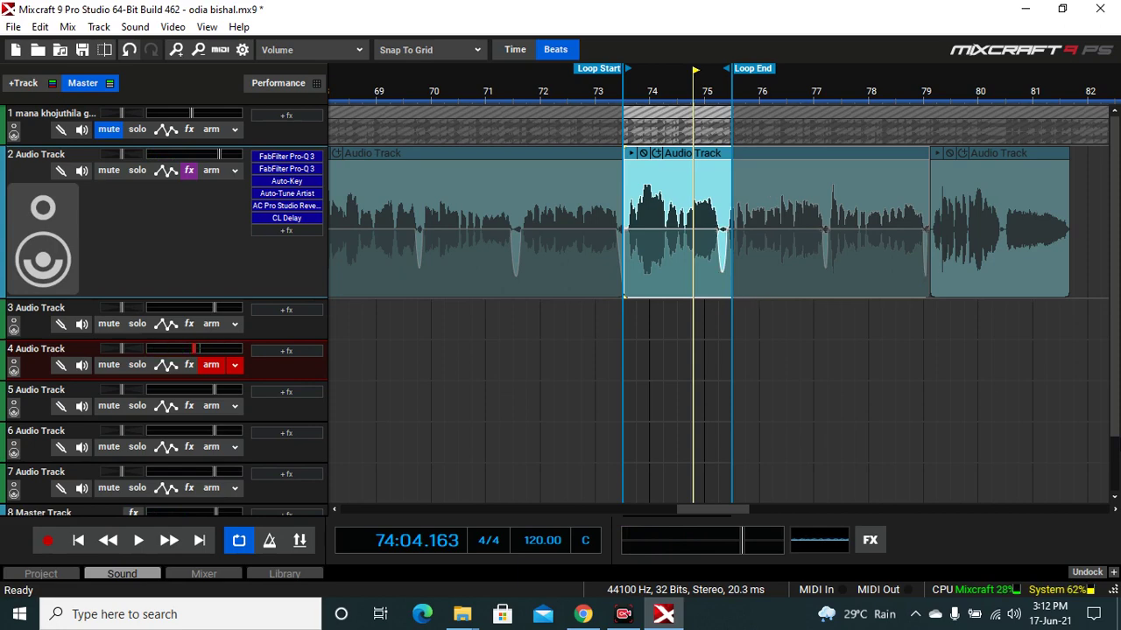
# Add the FabFilter Saturn (VST3) effect to track 2 and move its window clear of the loop region
pyautogui.click(281, 230)
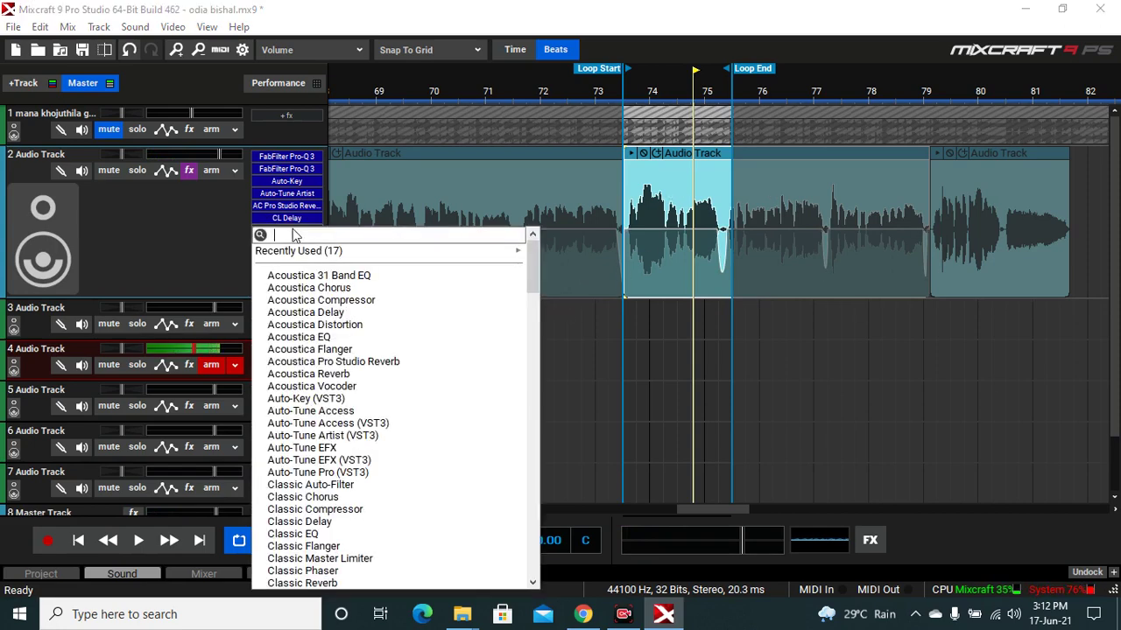
pyautogui.scroll(-11, 363, 396)
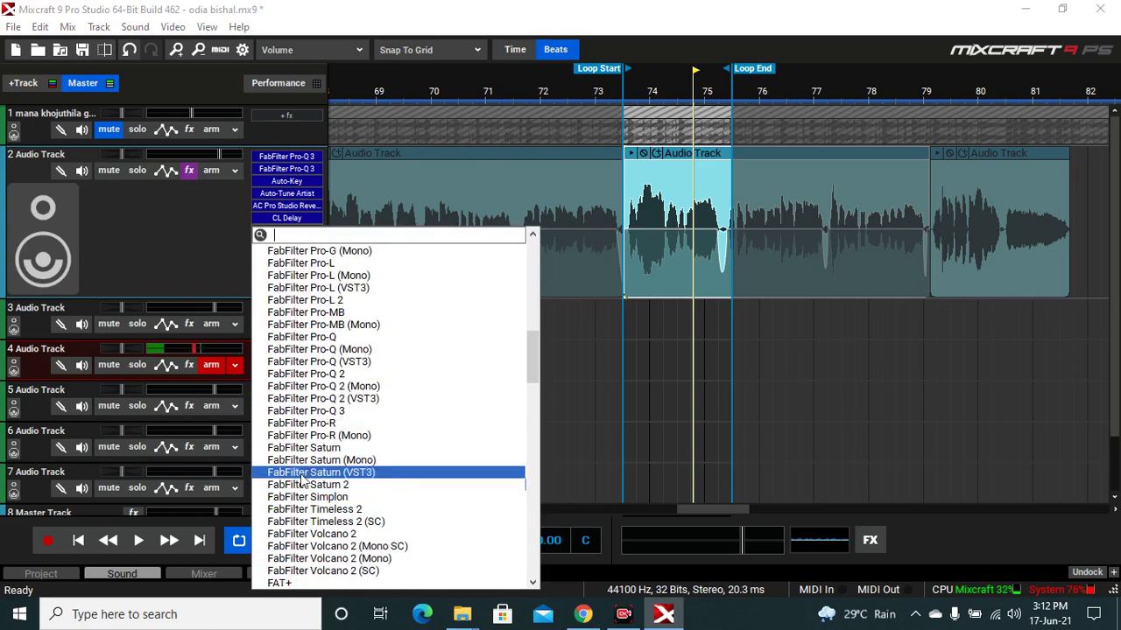
pyautogui.scroll(-7, 324, 473)
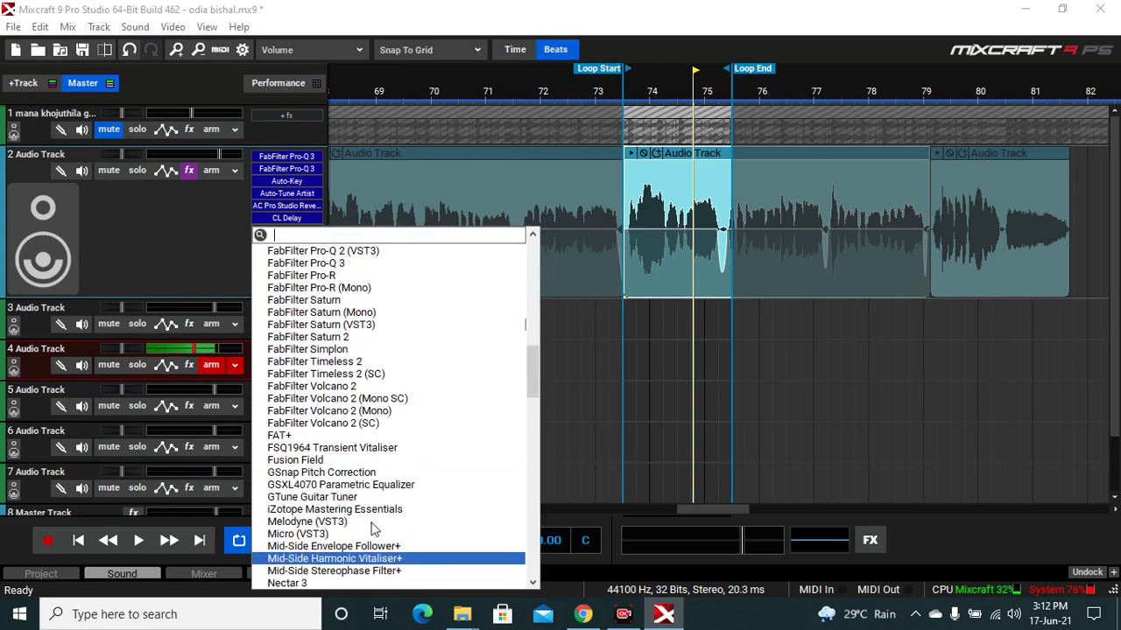
pyautogui.click(332, 322)
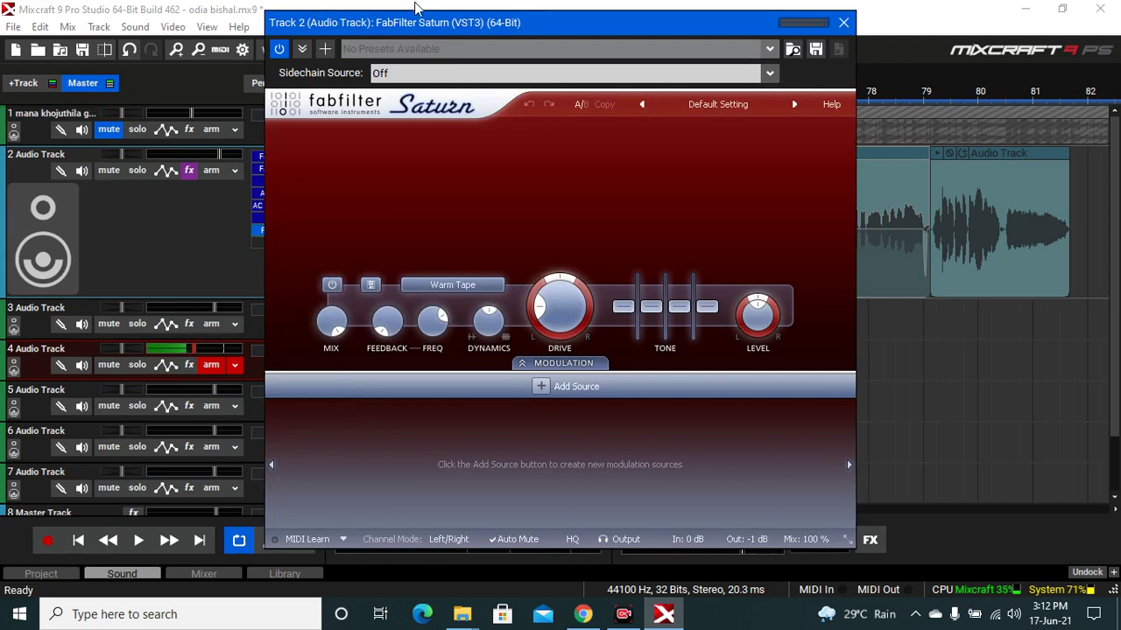
pyautogui.moveTo(549, 24); pyautogui.dragTo(285, 34)
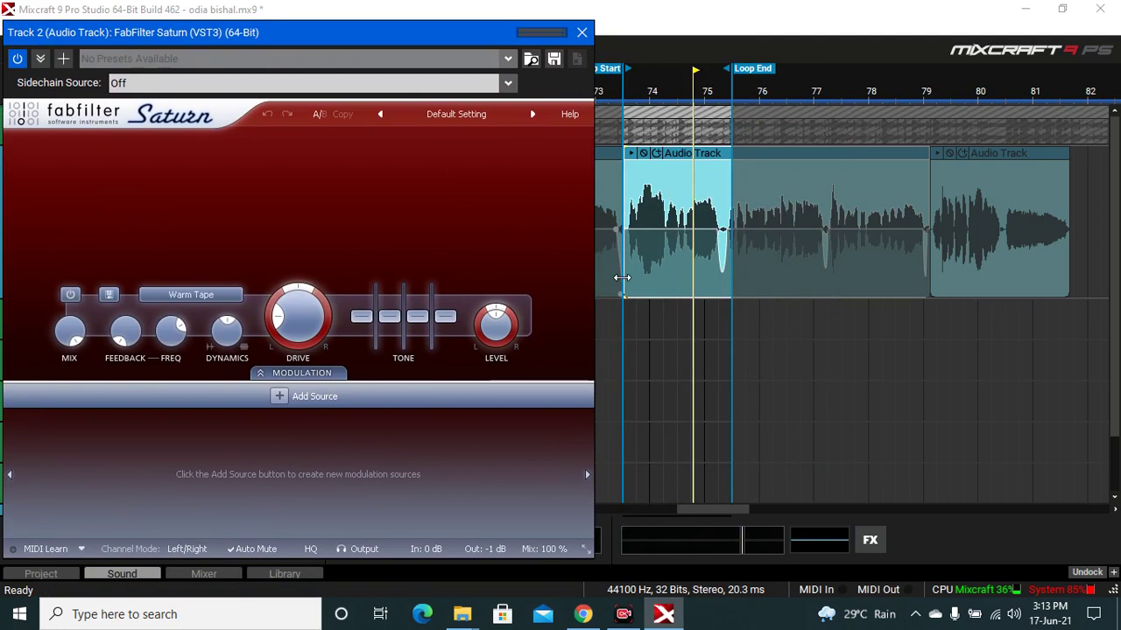
# Load Saturn's Light Saturation preset from the AT Saturation category while the loop plays, close its window, and stop playback
pyautogui.click(624, 320)
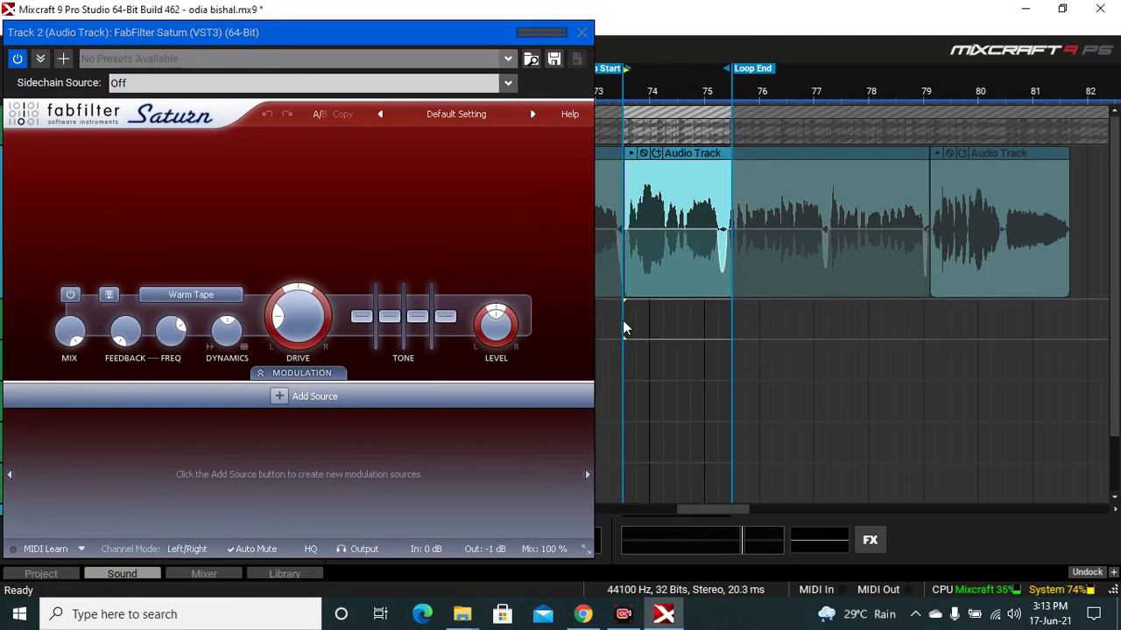
pyautogui.press('space')
pyautogui.click(448, 34)
pyautogui.moveTo(448, 34); pyautogui.dragTo(473, 27)
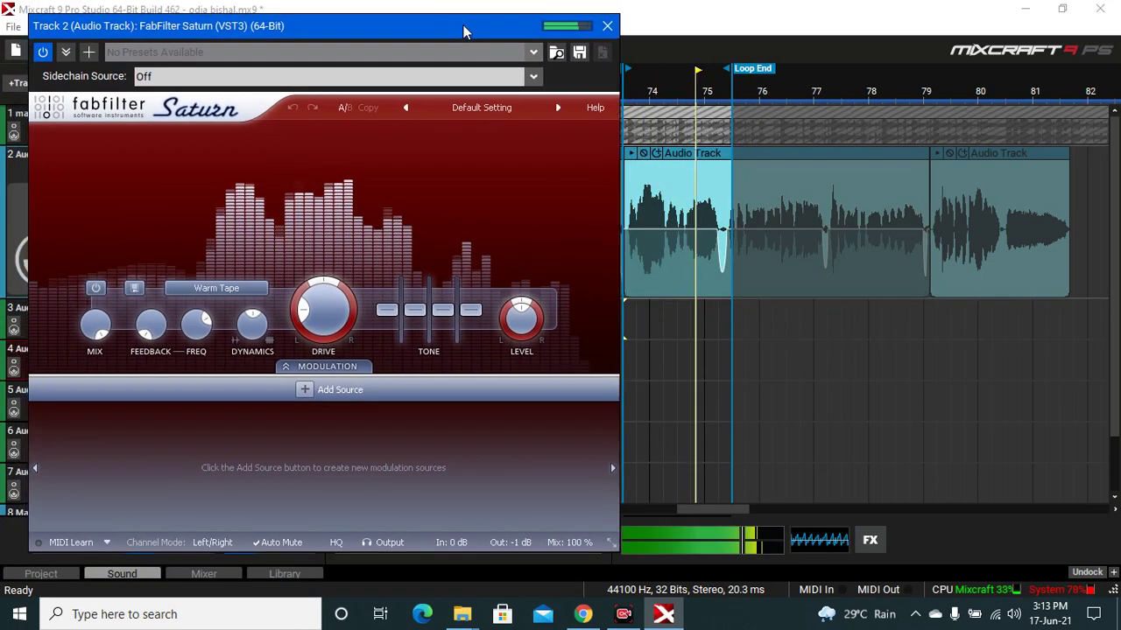
pyautogui.click(473, 107)
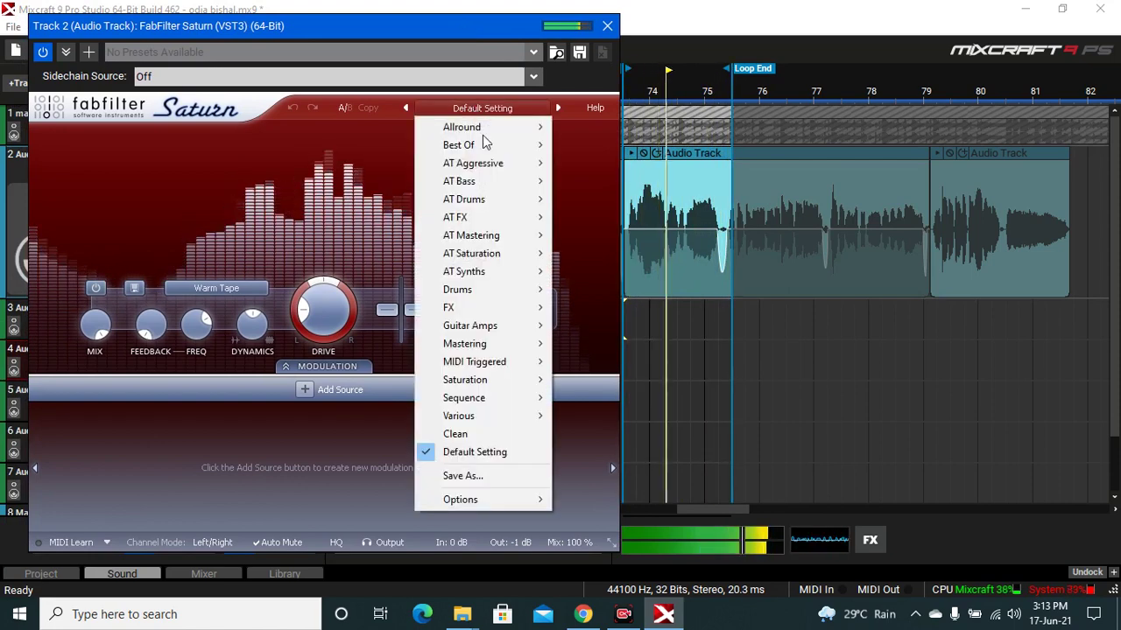
pyautogui.moveTo(496, 256)
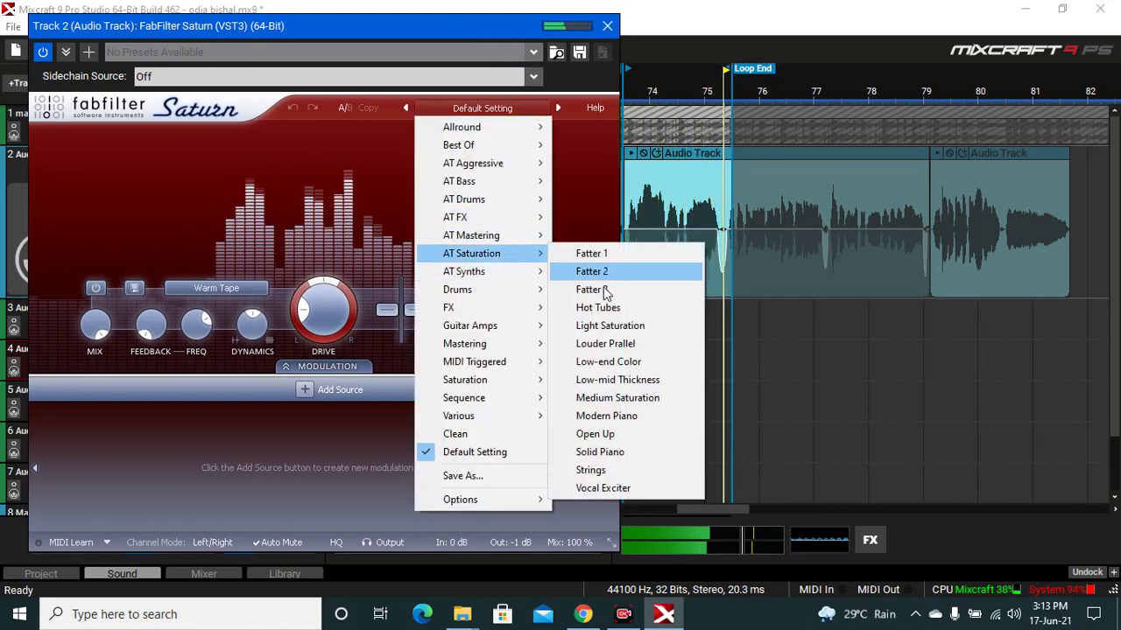
pyautogui.click(604, 325)
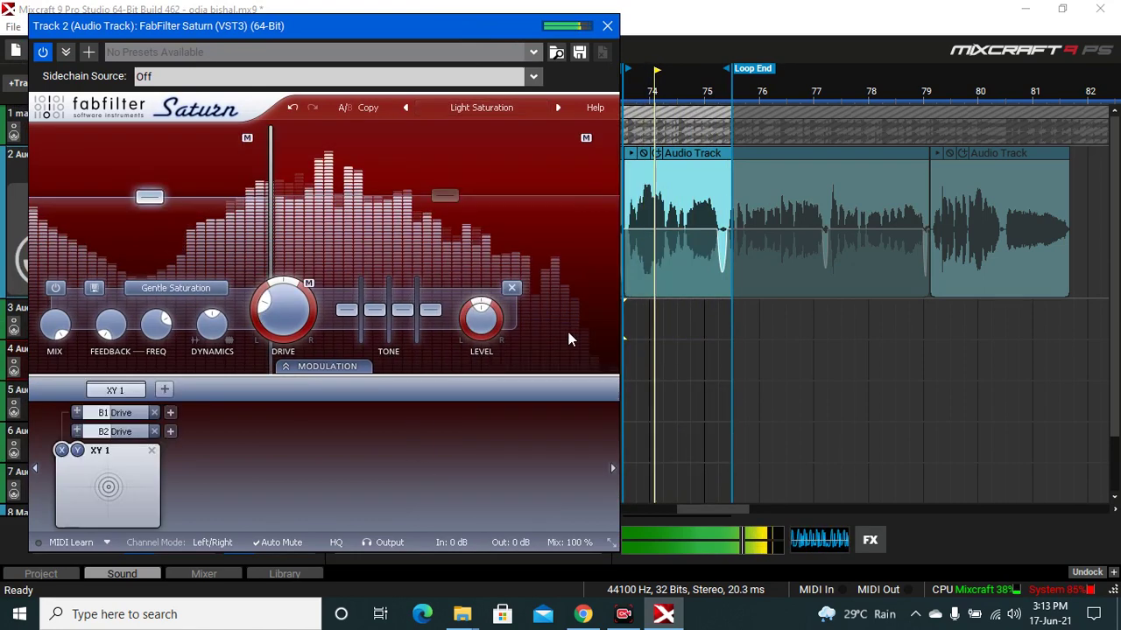
pyautogui.click(606, 27)
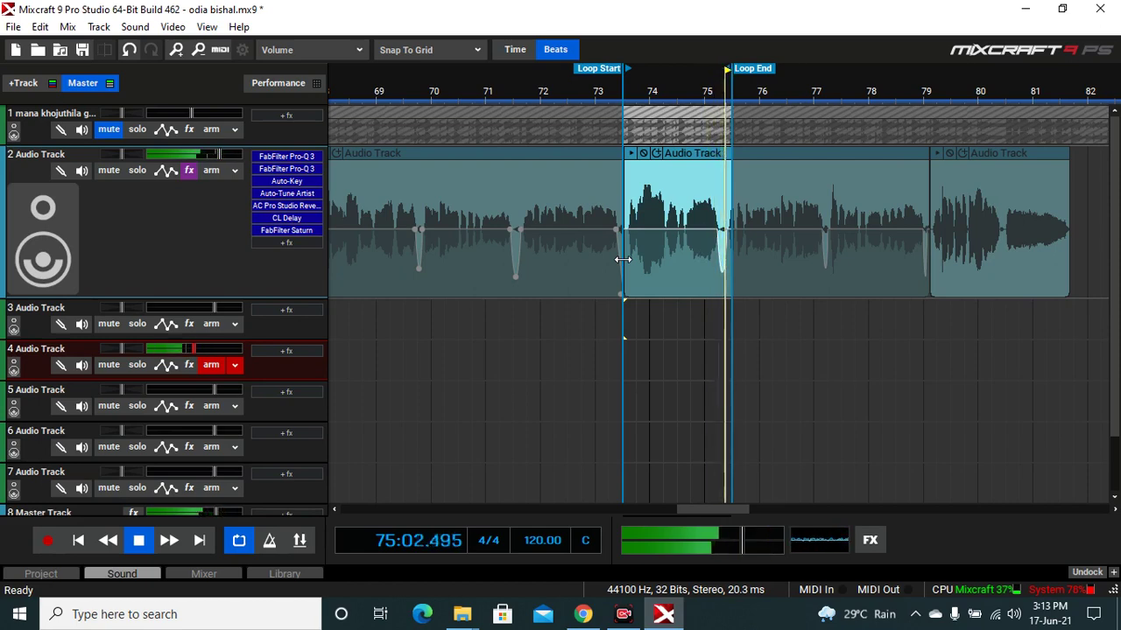
pyautogui.press('space')
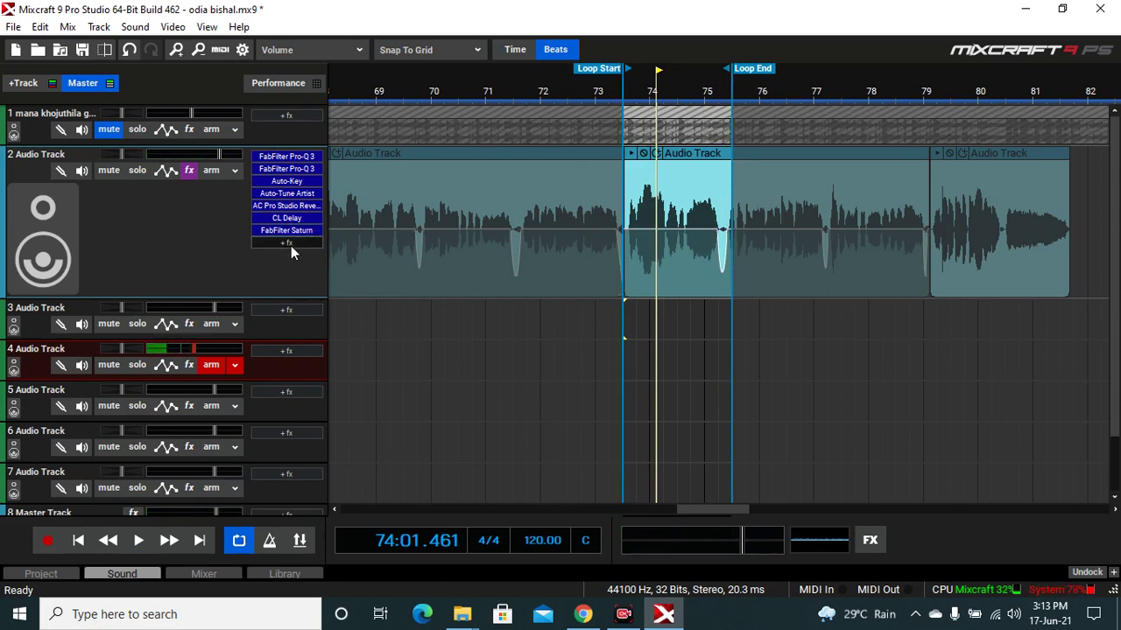
# Add the Nectar 3 (VST3) effect to track 2
pyautogui.click(291, 244)
pyautogui.scroll(-15, 362, 490)
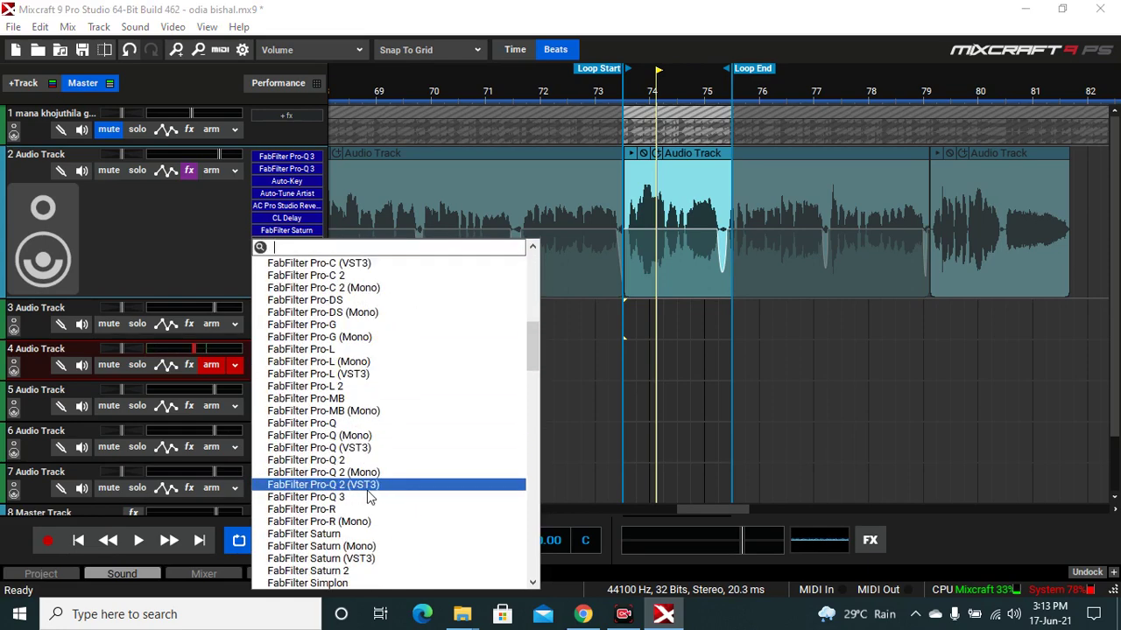
pyautogui.scroll(-5, 359, 492)
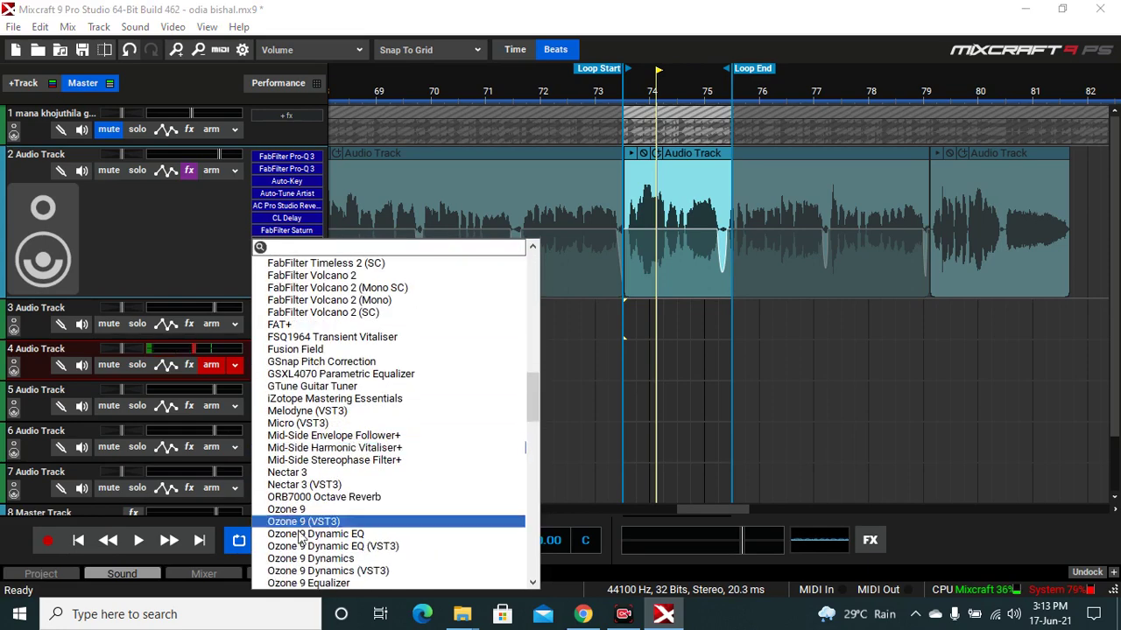
pyautogui.click(348, 486)
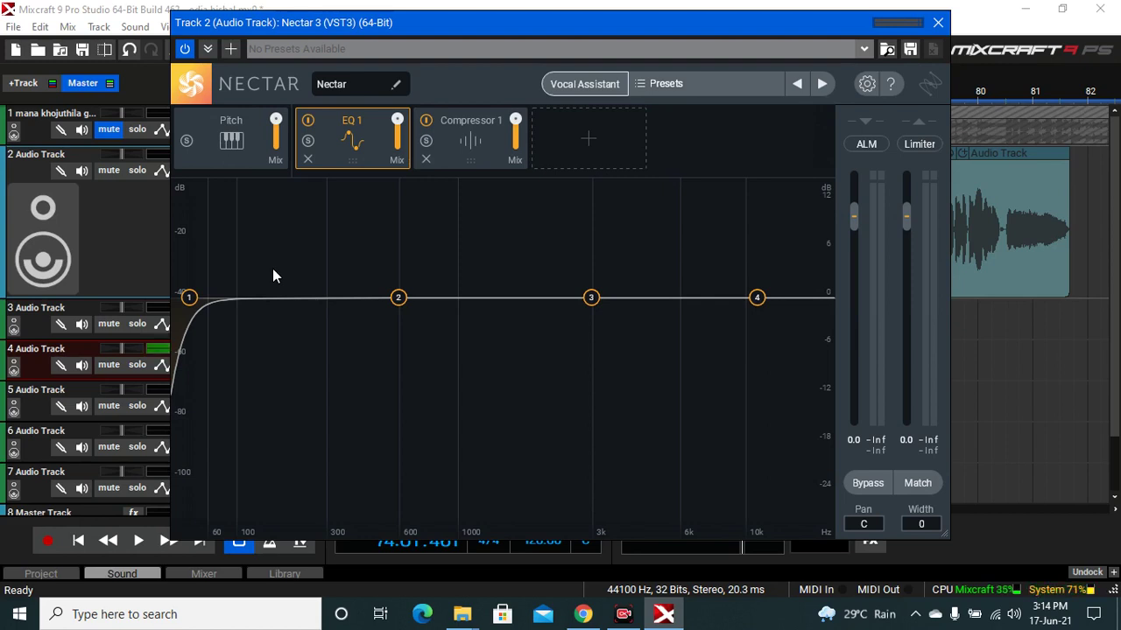
# Start Nectar's Vocal Assistant in Assist mode with Modern vibe and Moderate intensity, and move the window clear of the vocal clip
pyautogui.click(593, 80)
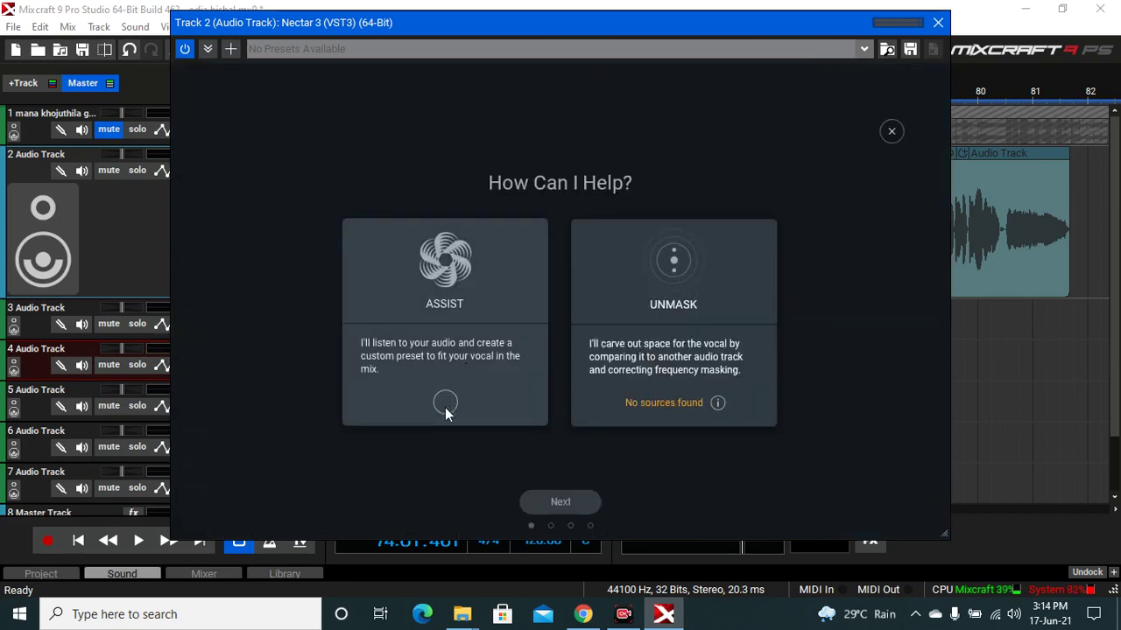
pyautogui.click(447, 403)
pyautogui.click(573, 506)
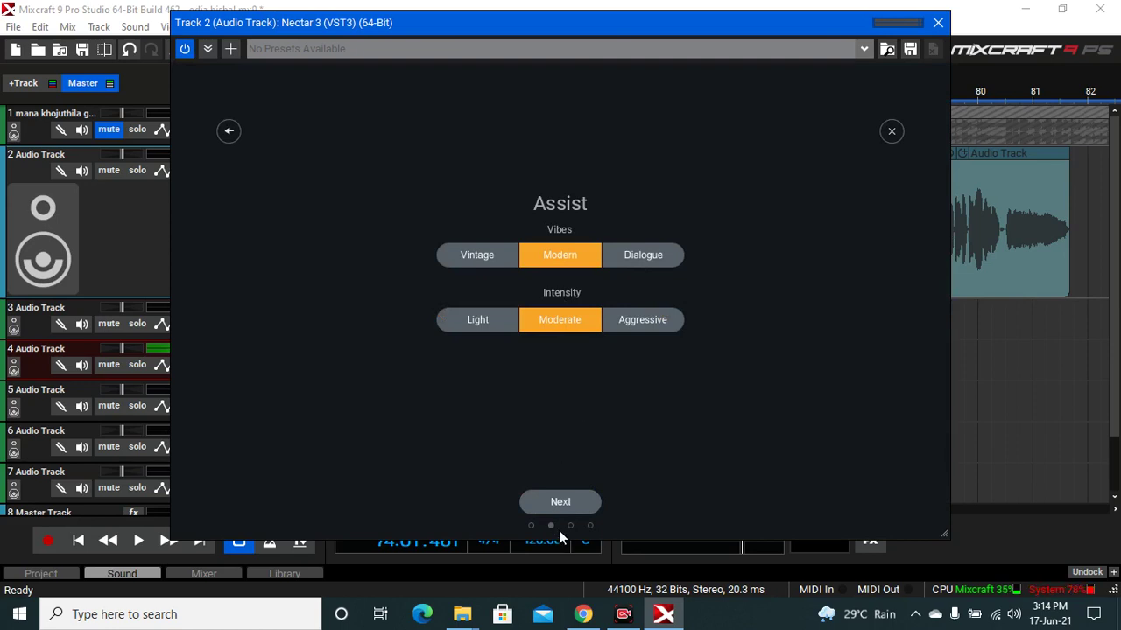
pyautogui.click(565, 503)
pyautogui.moveTo(677, 24); pyautogui.dragTo(316, 37)
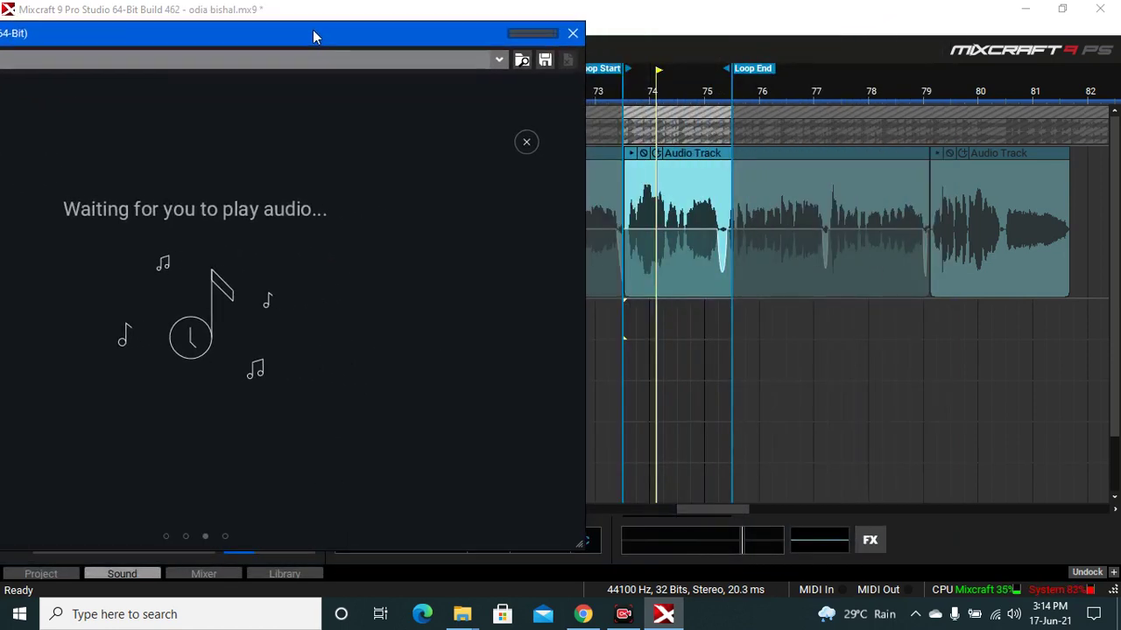
# Play the looped vocal for Nectar to analyze, accept the suggested settings, and stop playback with the plug-in window closed
pyautogui.click(625, 212)
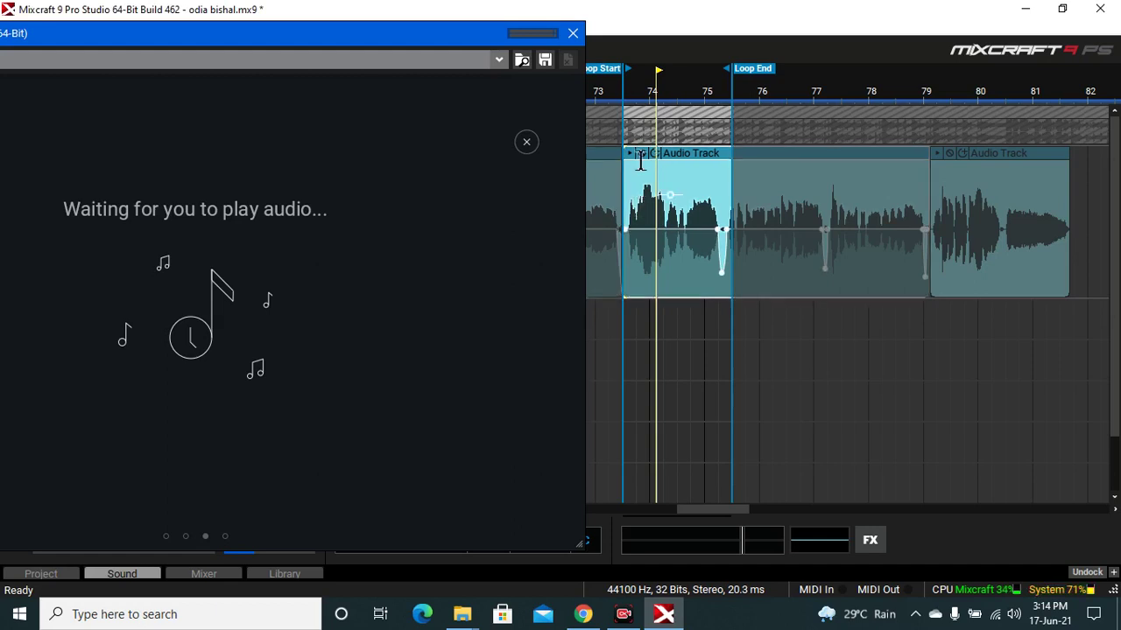
pyautogui.moveTo(658, 78); pyautogui.dragTo(638, 90)
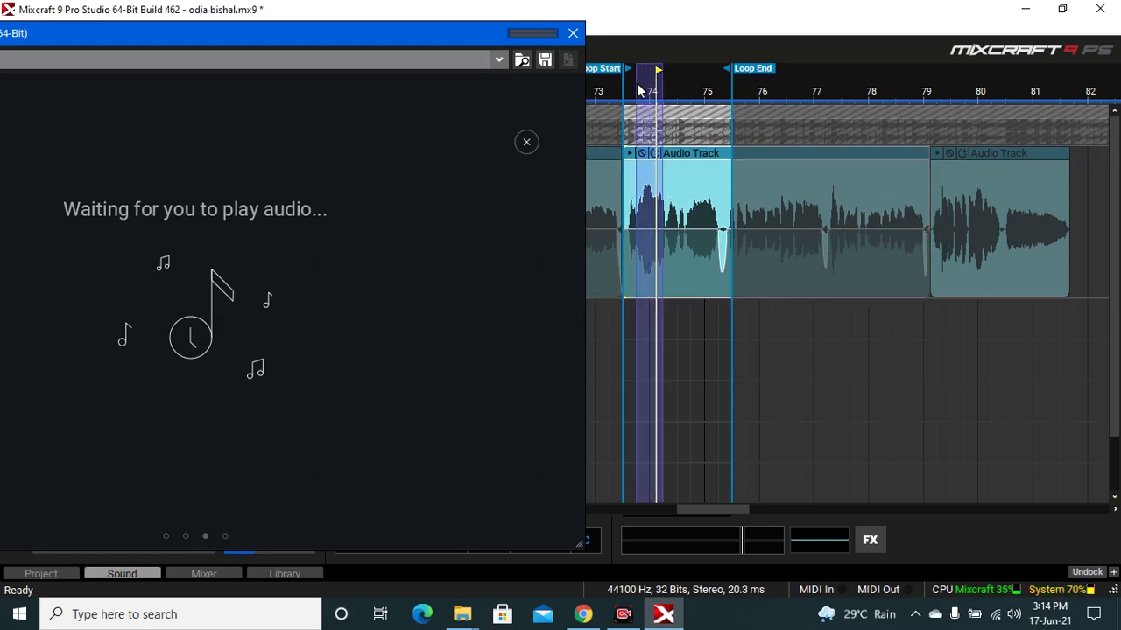
pyautogui.click(629, 154)
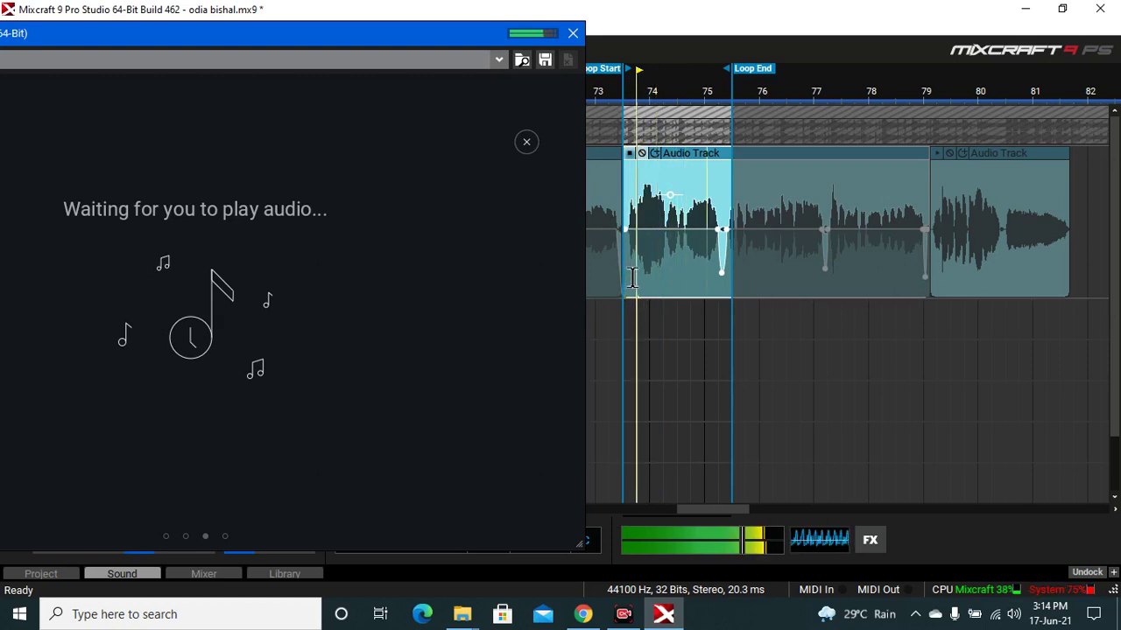
pyautogui.press('space')
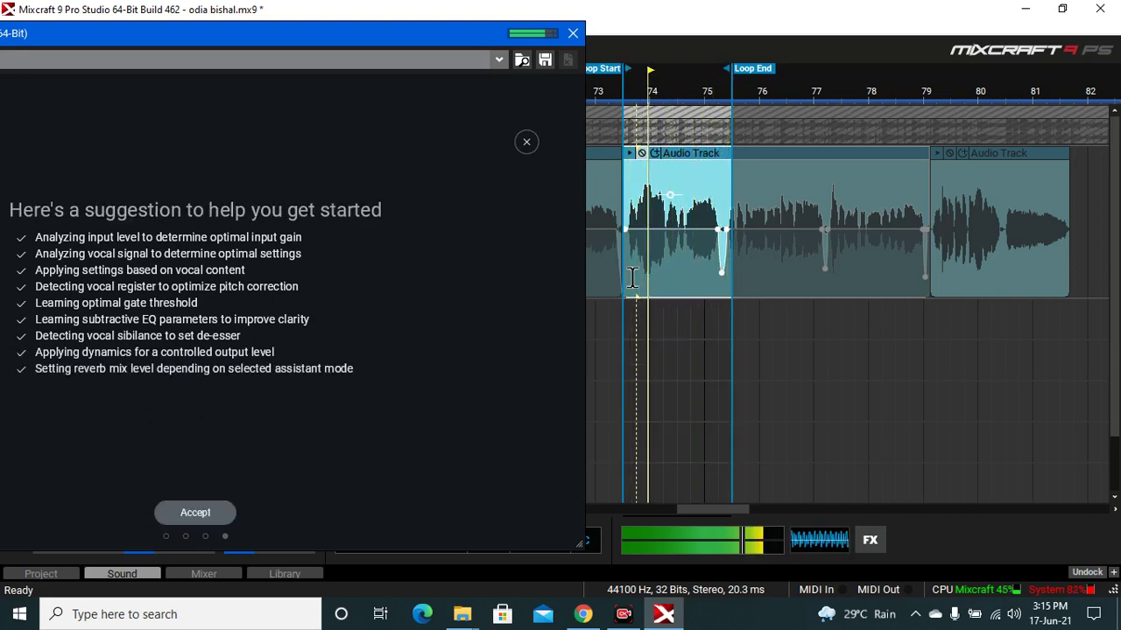
pyautogui.click(198, 517)
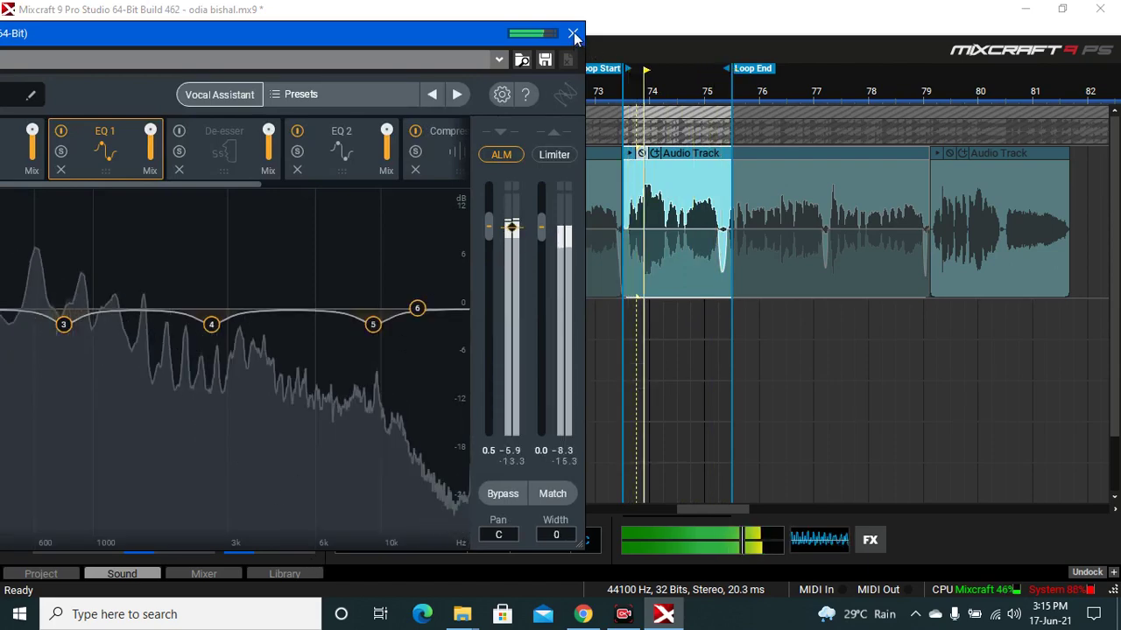
pyautogui.click(662, 291)
pyautogui.press('space')
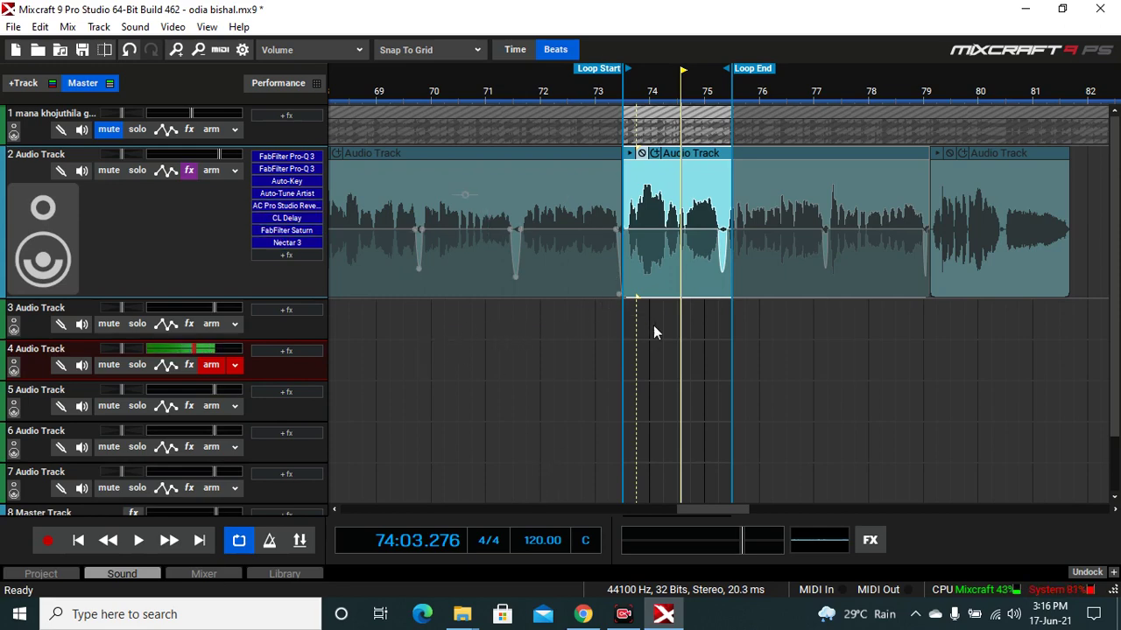
# Turn off loop playback and return to the beginning of the whole arrangement
pyautogui.click(238, 540)
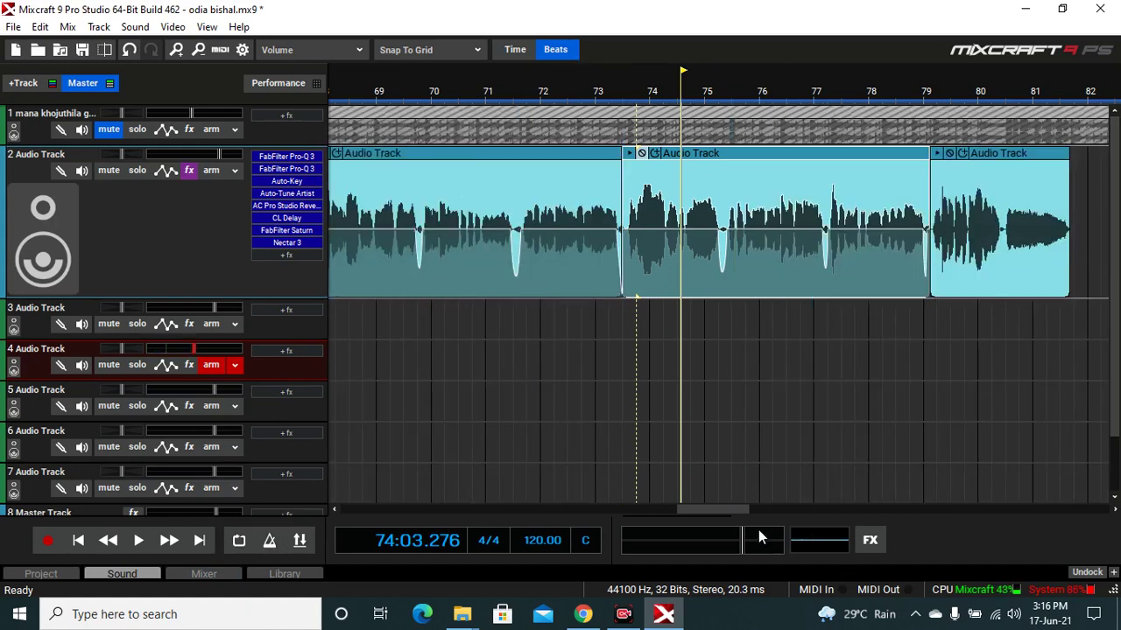
pyautogui.moveTo(725, 508); pyautogui.dragTo(381, 490)
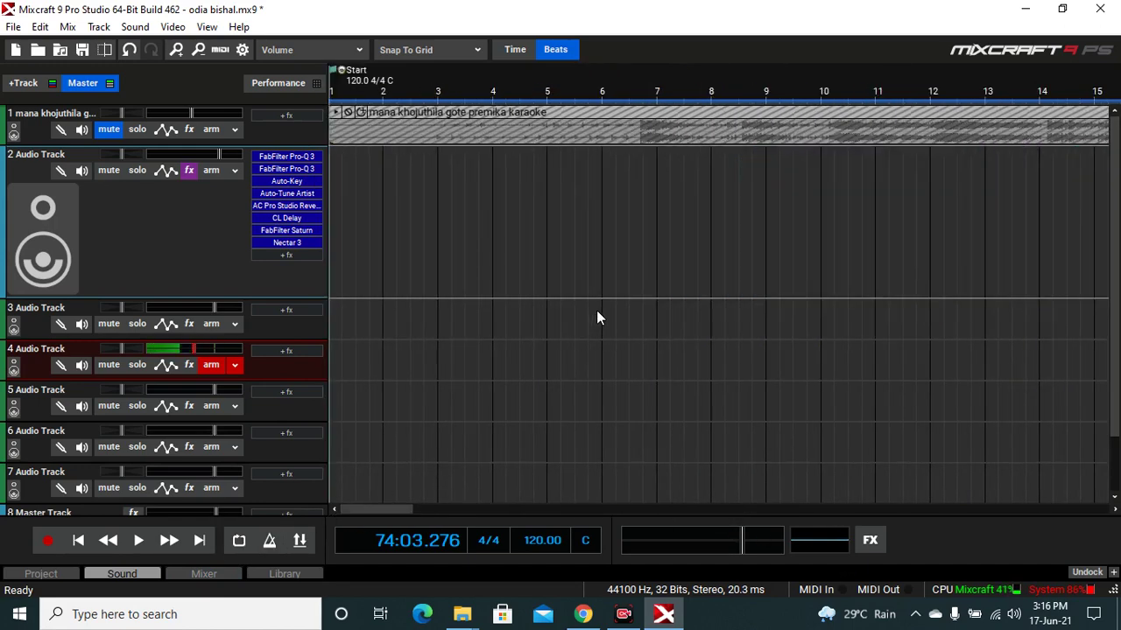
pyautogui.scroll(-3, 599, 317)
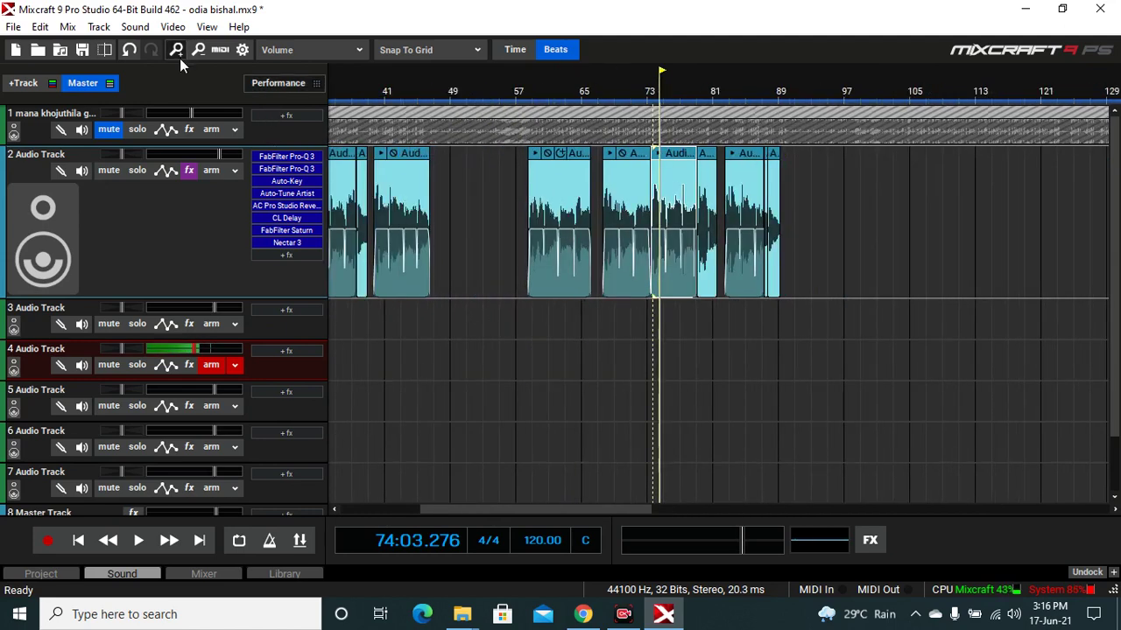
pyautogui.moveTo(471, 510); pyautogui.dragTo(337, 497)
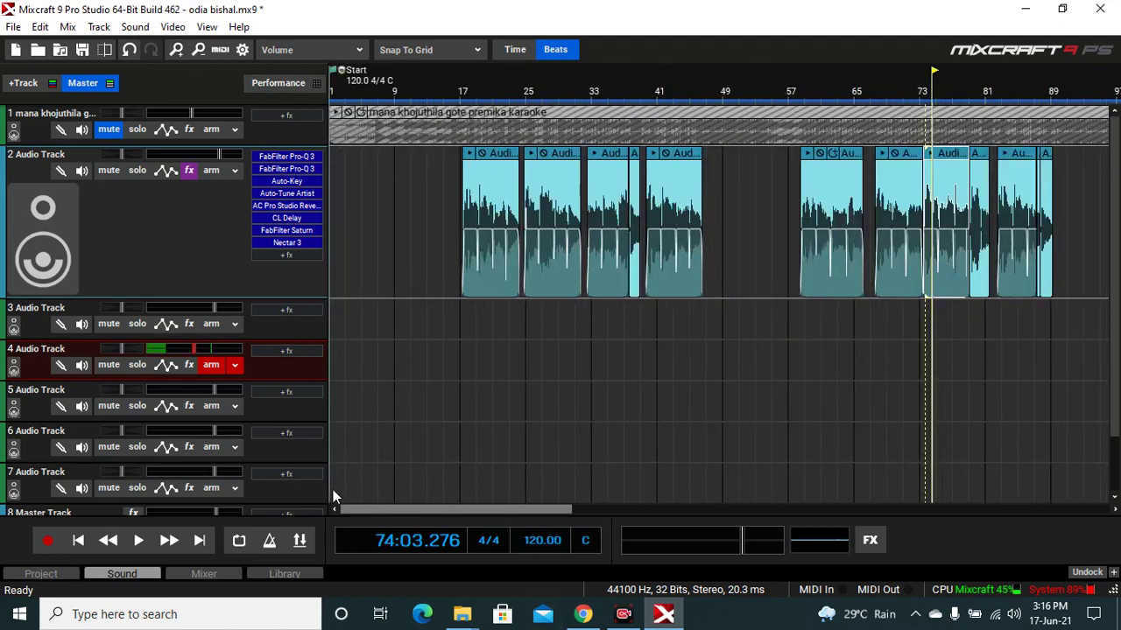
# Unmute the karaoke track and play it together with the processed vocal from bar 13
pyautogui.click(107, 130)
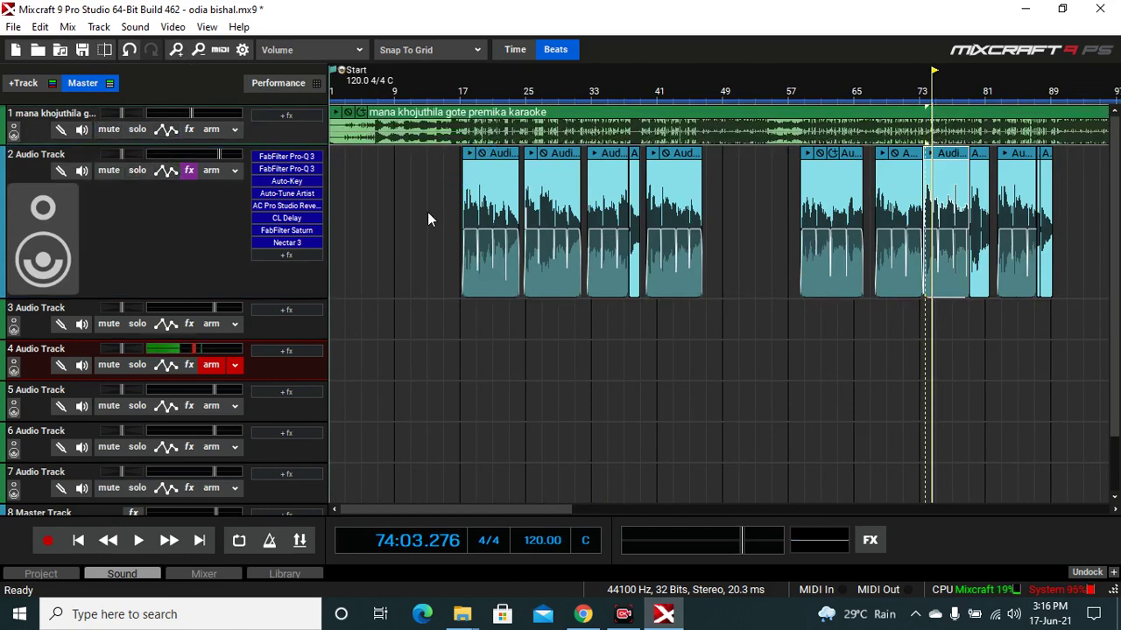
pyautogui.click(432, 260)
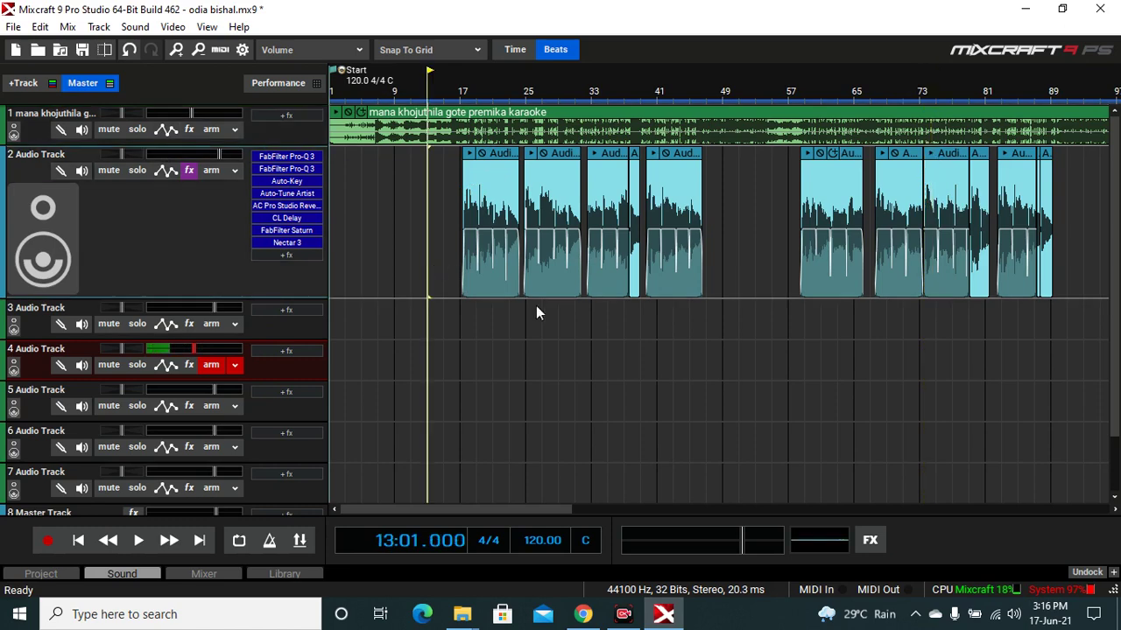
pyautogui.press('space')
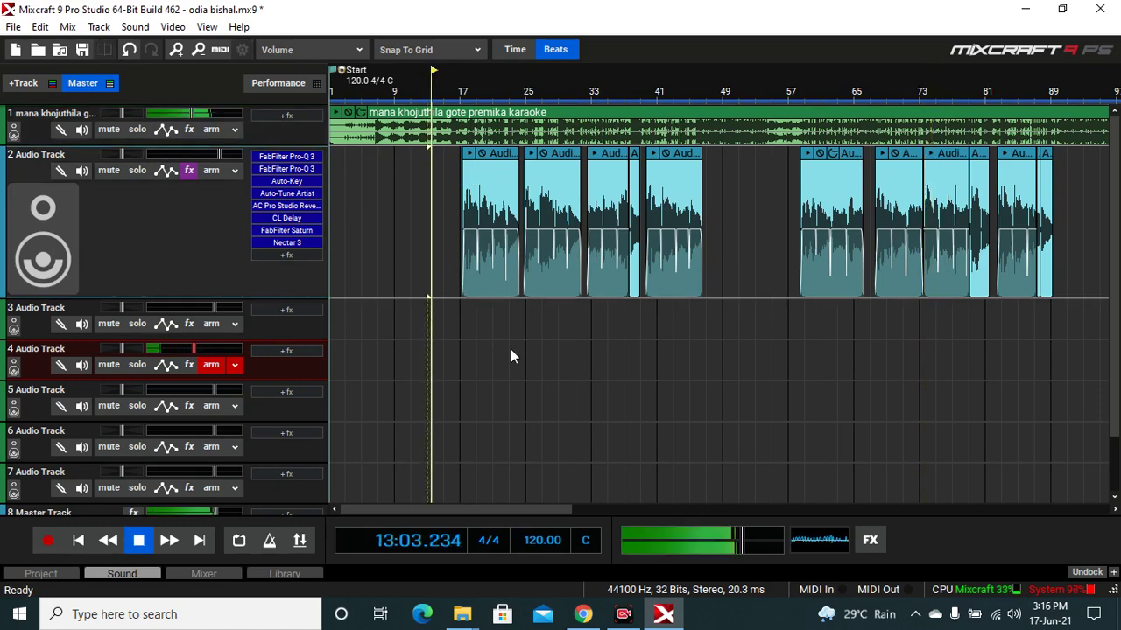
# Check the track levels in the mixer during playback, stop the playback, and close the mixer
pyautogui.click(204, 574)
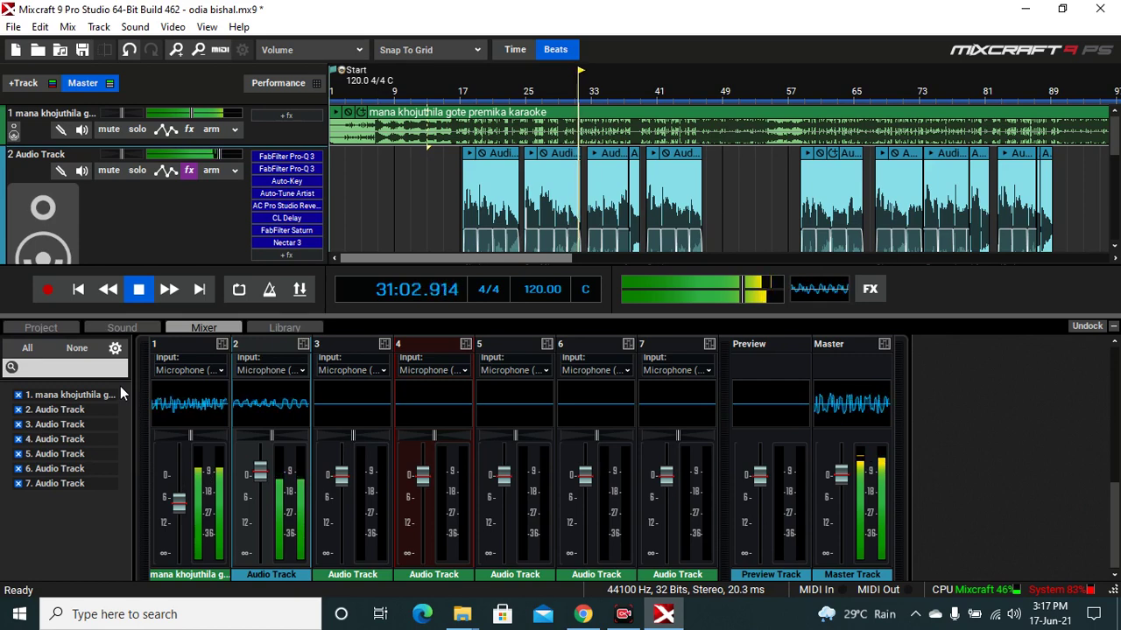
pyautogui.press('space')
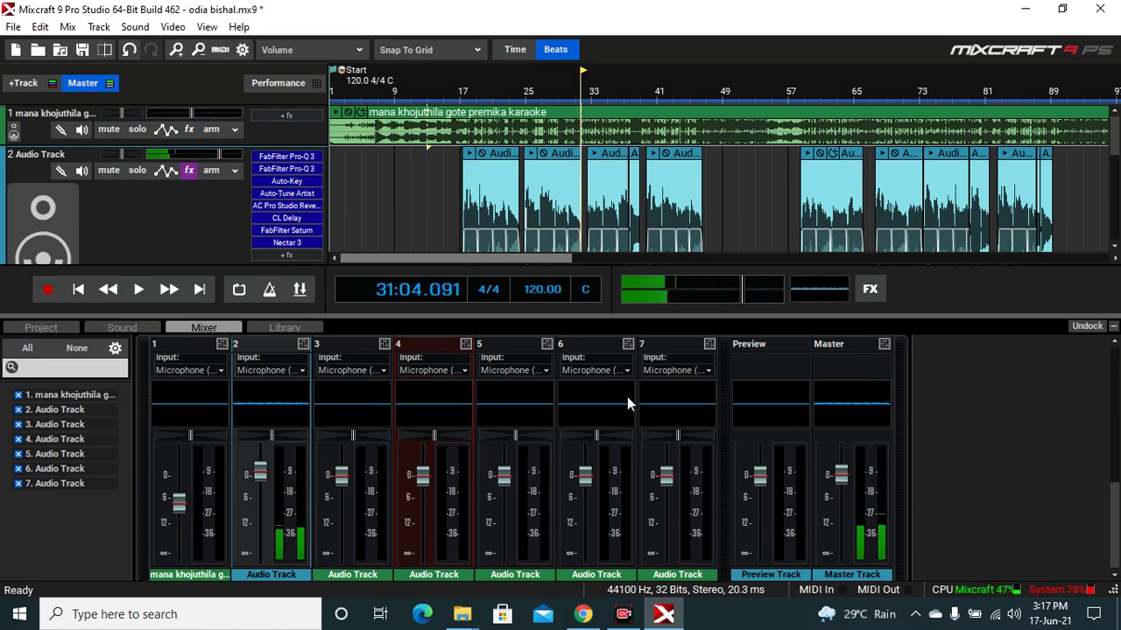
pyautogui.click(1113, 326)
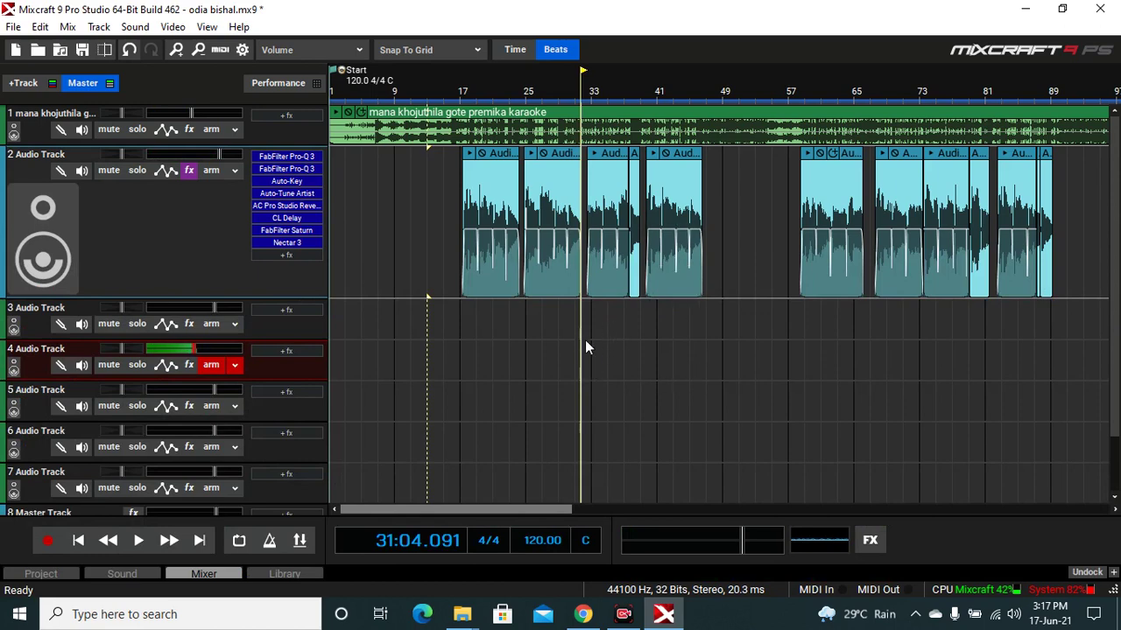
pyautogui.scroll(-3, 661, 340)
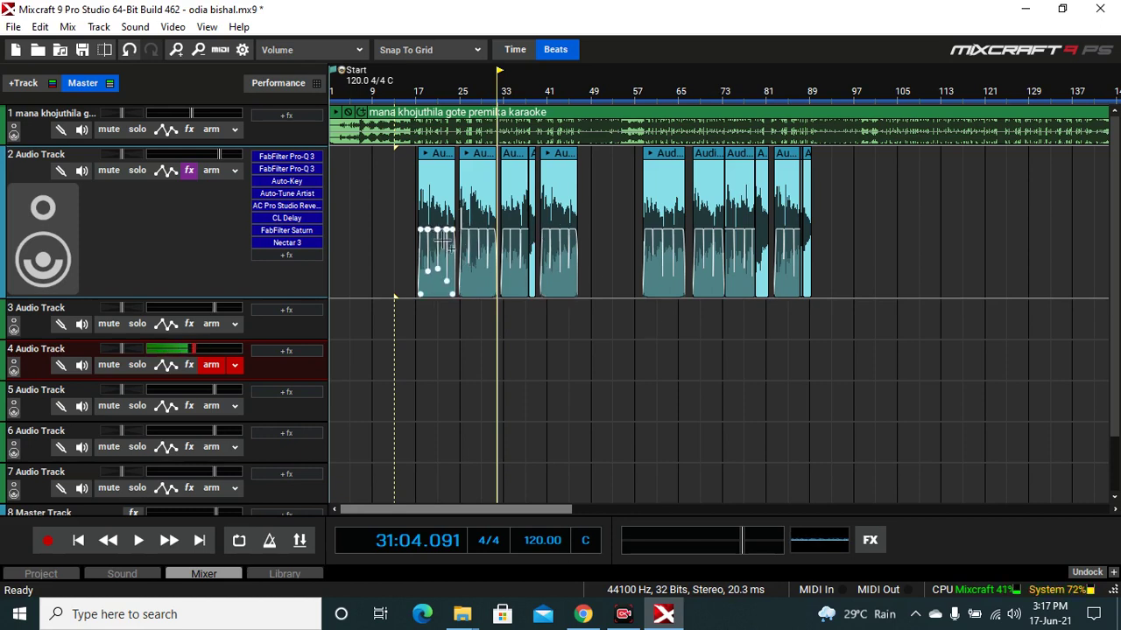
# Examine the volume envelope dips in the first vocal clips around bar 21
pyautogui.click(439, 314)
pyautogui.scroll(3, 439, 322)
pyautogui.scroll(2, 547, 299)
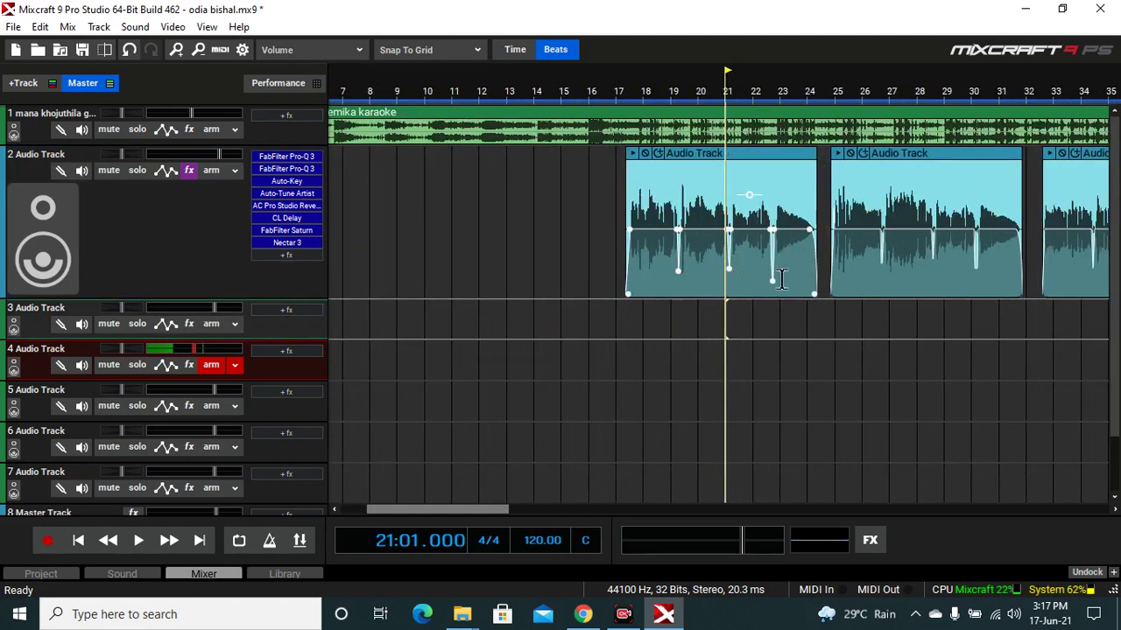
pyautogui.scroll(-4, 651, 346)
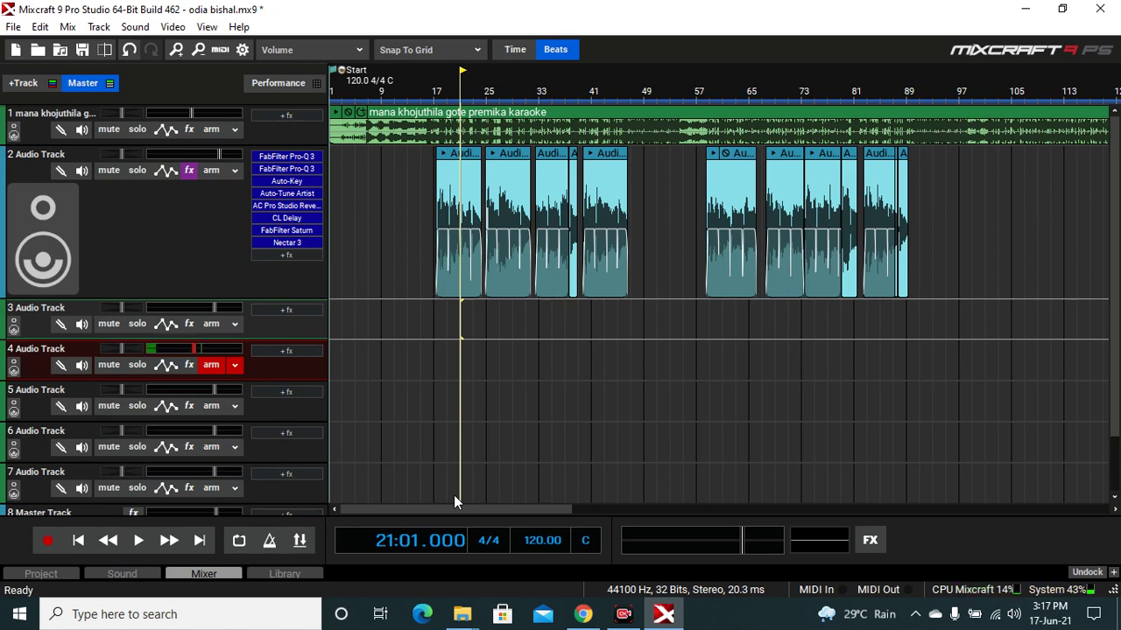
# Play the full mix from bar 17, check the karaoke and vocal levels in the mixer, and stop playback
pyautogui.moveTo(480, 513); pyautogui.dragTo(338, 495)
pyautogui.click(432, 302)
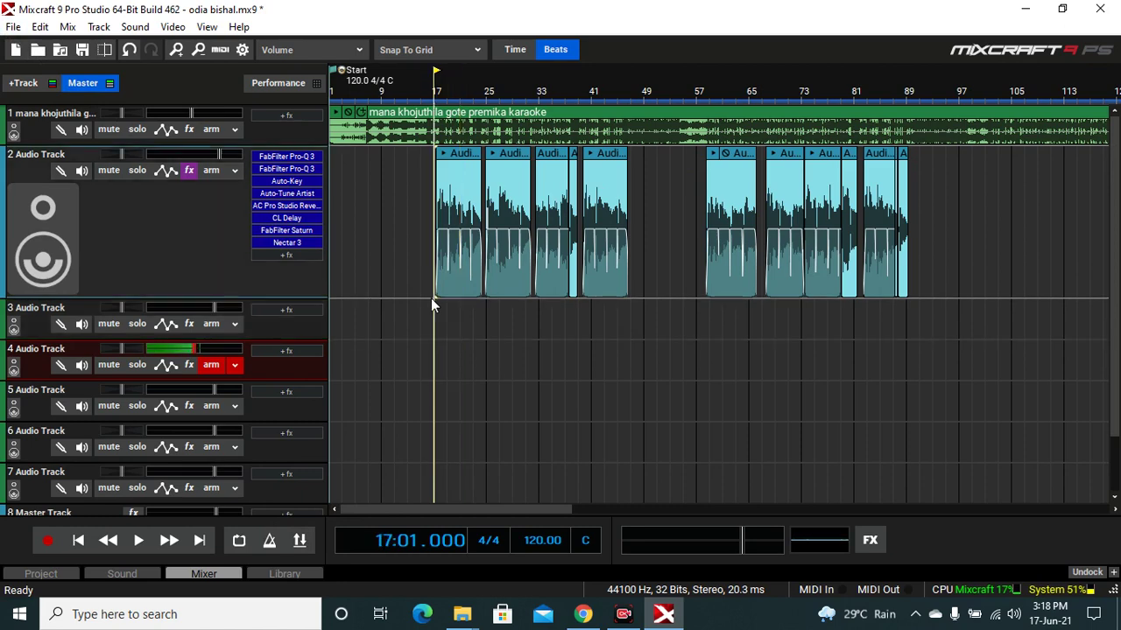
pyautogui.press('space')
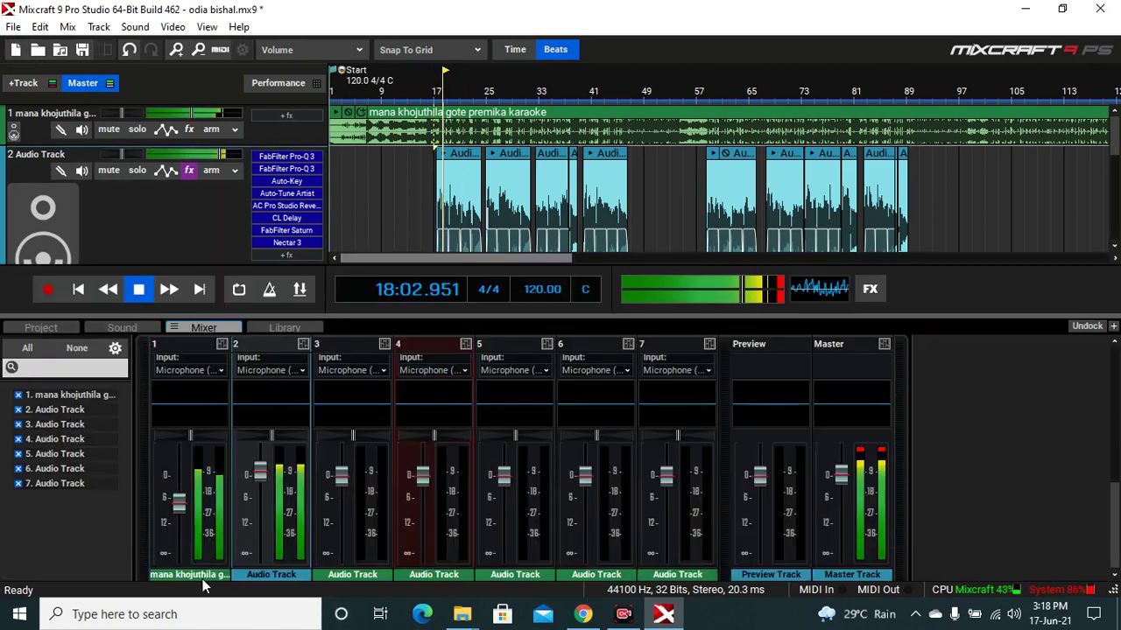
pyautogui.click(205, 574)
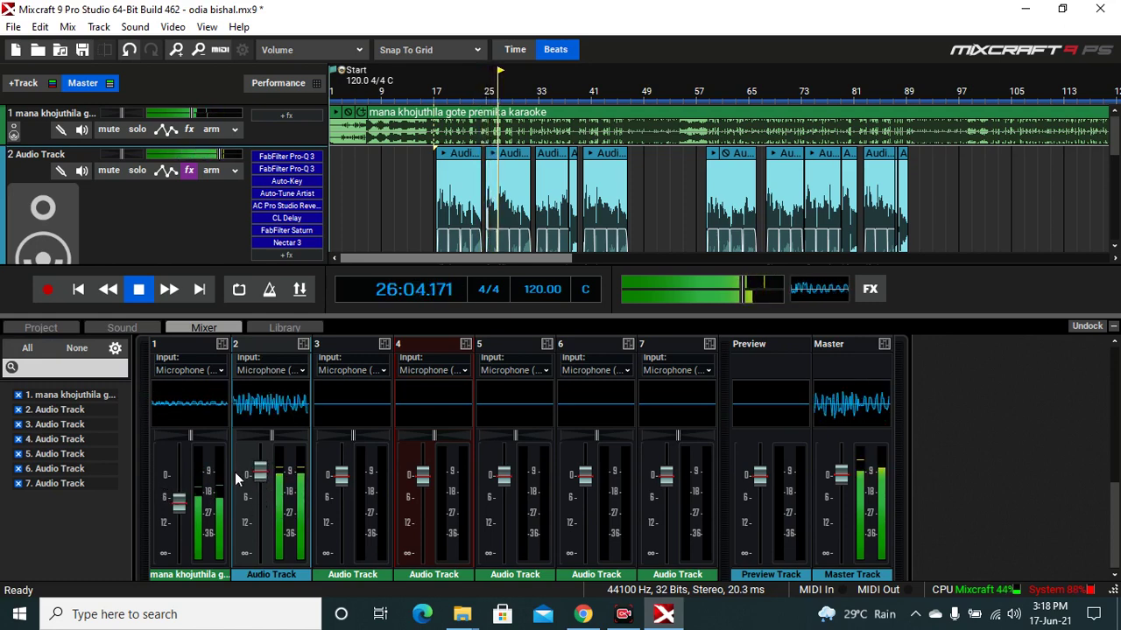
pyautogui.press('space')
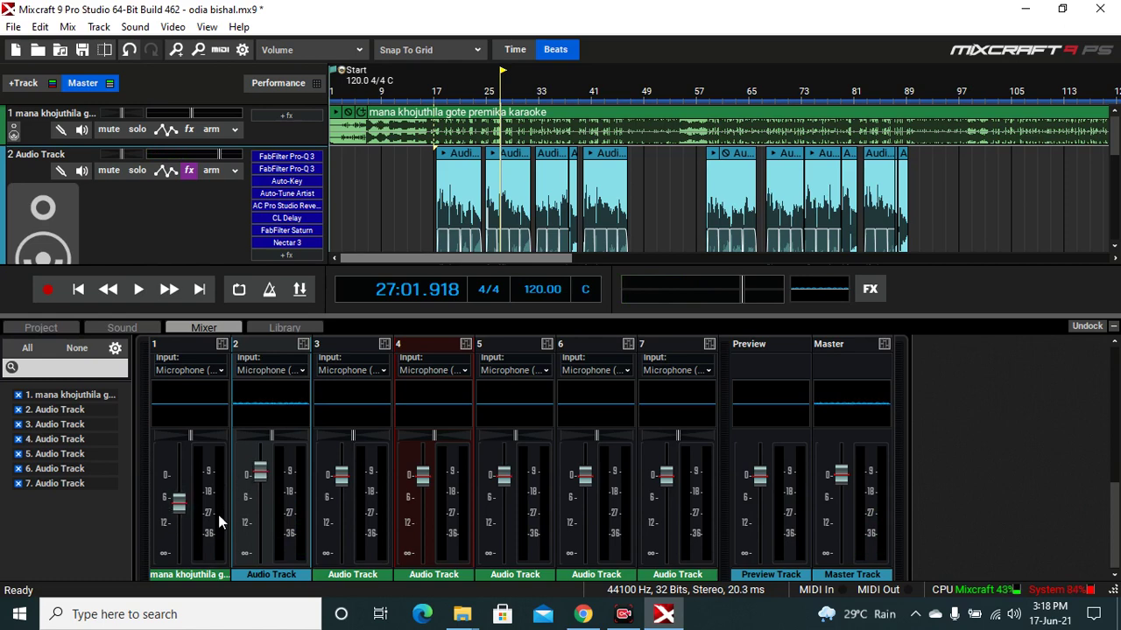
# Resume playback to recheck the vocal level against the karaoke, then stop and close the mixer
pyautogui.press('space')
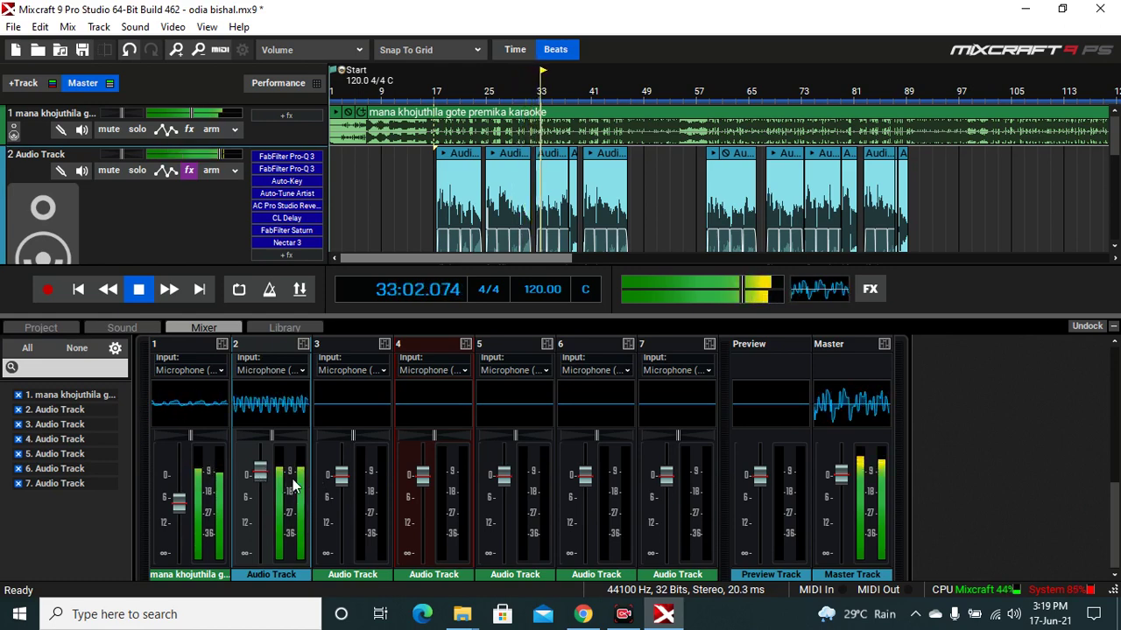
pyautogui.press('space')
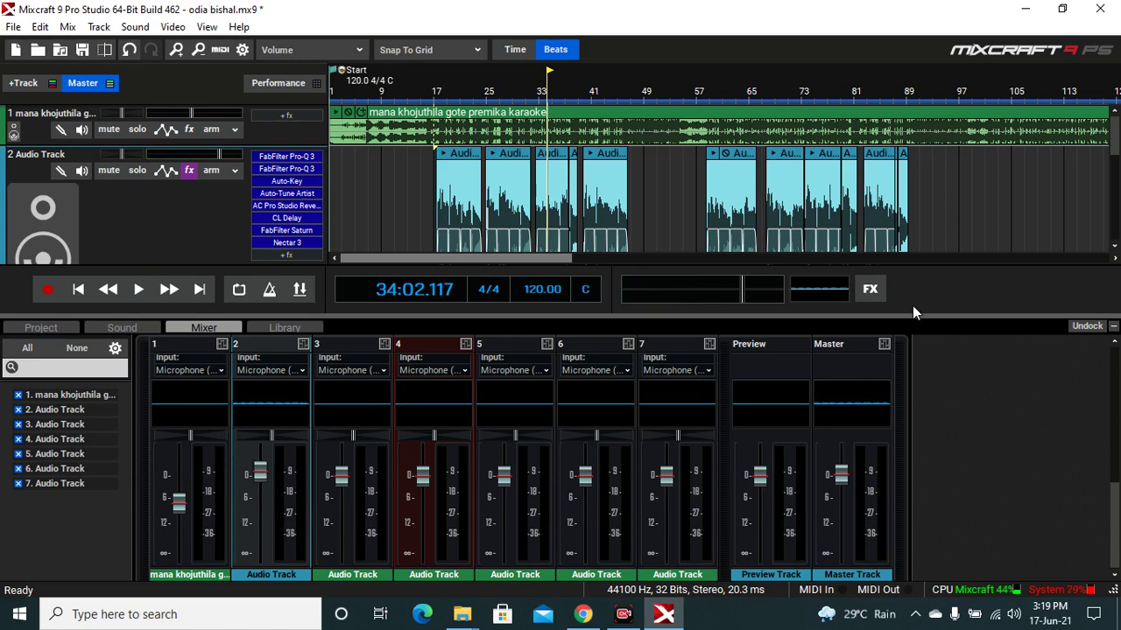
pyautogui.click(1113, 327)
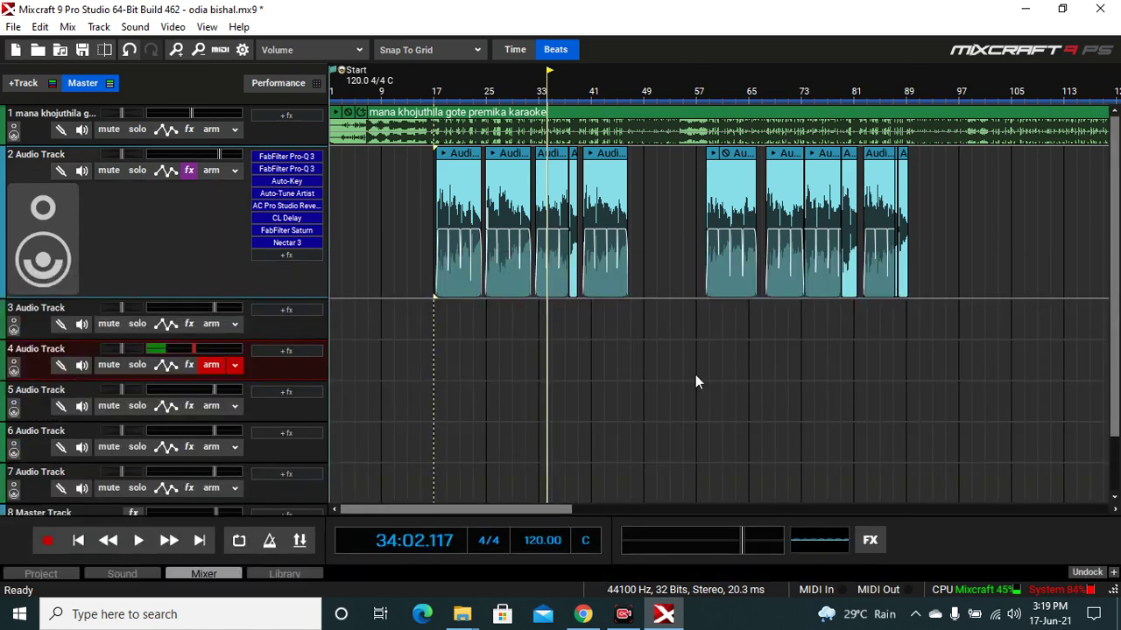
# Start a mixdown of the project to a WAV file, saving the project changes first
pyautogui.click(40, 27)
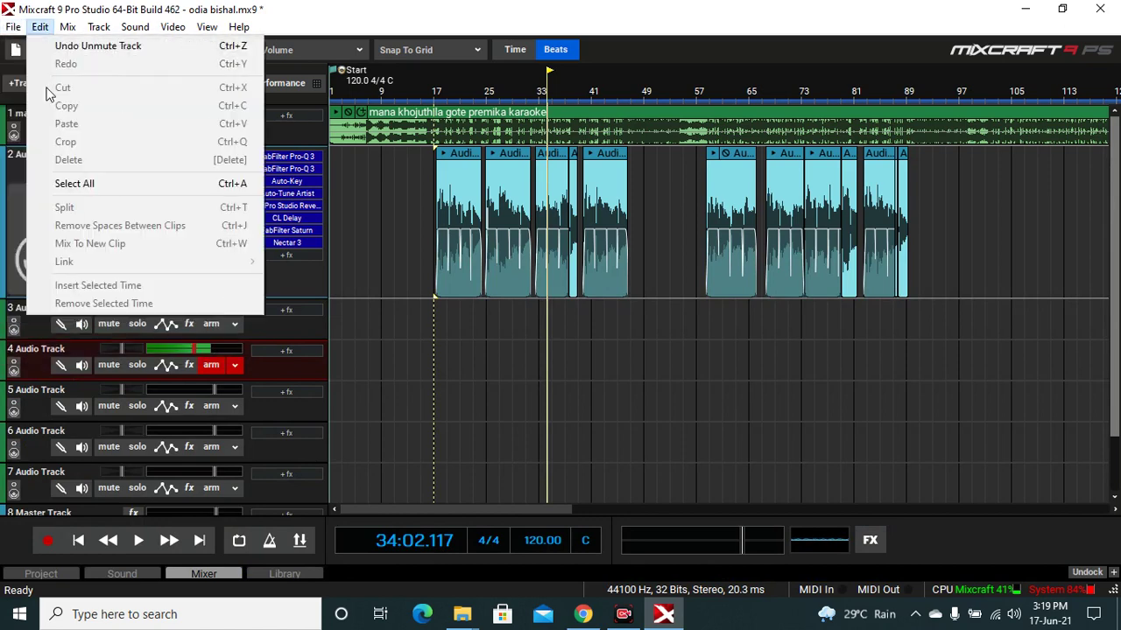
pyautogui.click(13, 27)
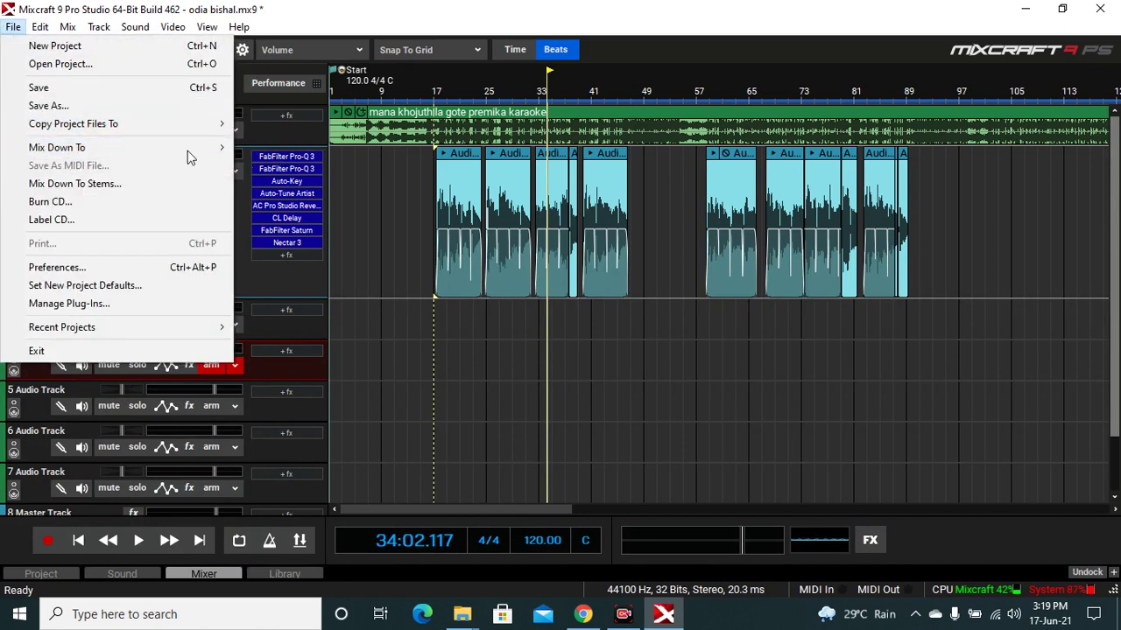
pyautogui.moveTo(217, 149)
pyautogui.click(271, 202)
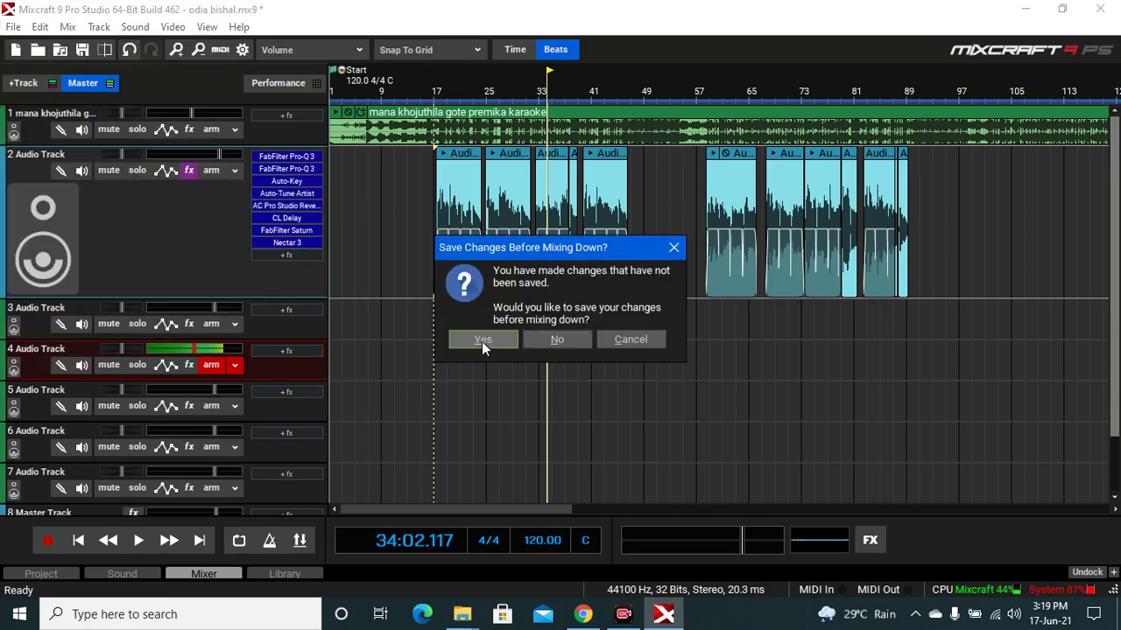
pyautogui.click(482, 342)
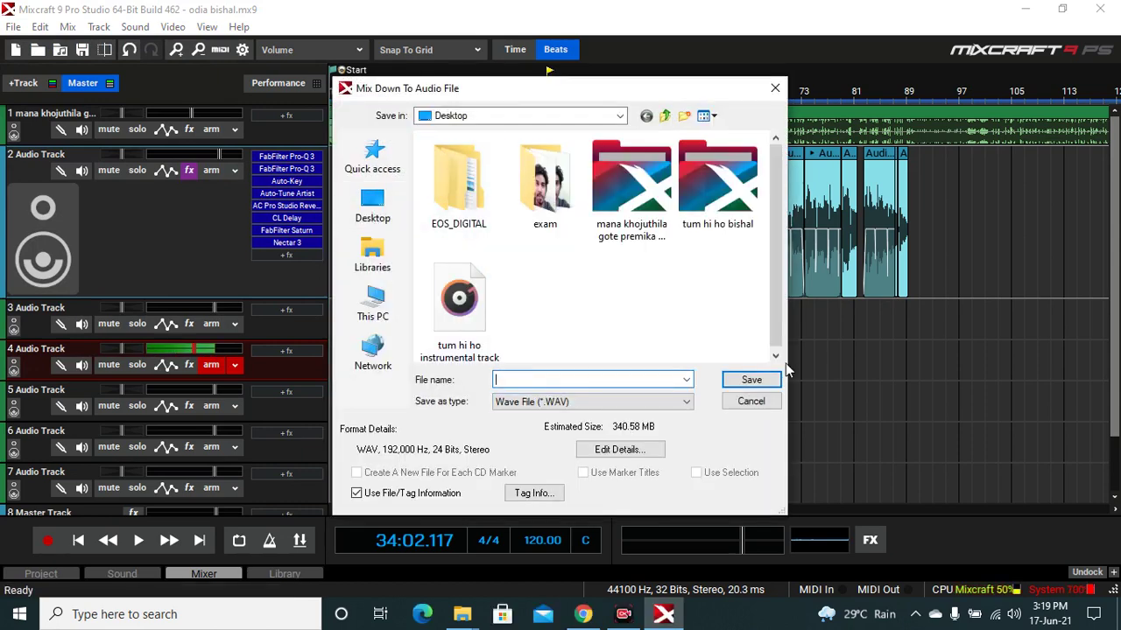
# Export the mixdown to the Desktop, named with the singer's first name, using the Super Hi-Fi preset at 96,000 Hz, 24 bits, stereo
pyautogui.click(356, 213)
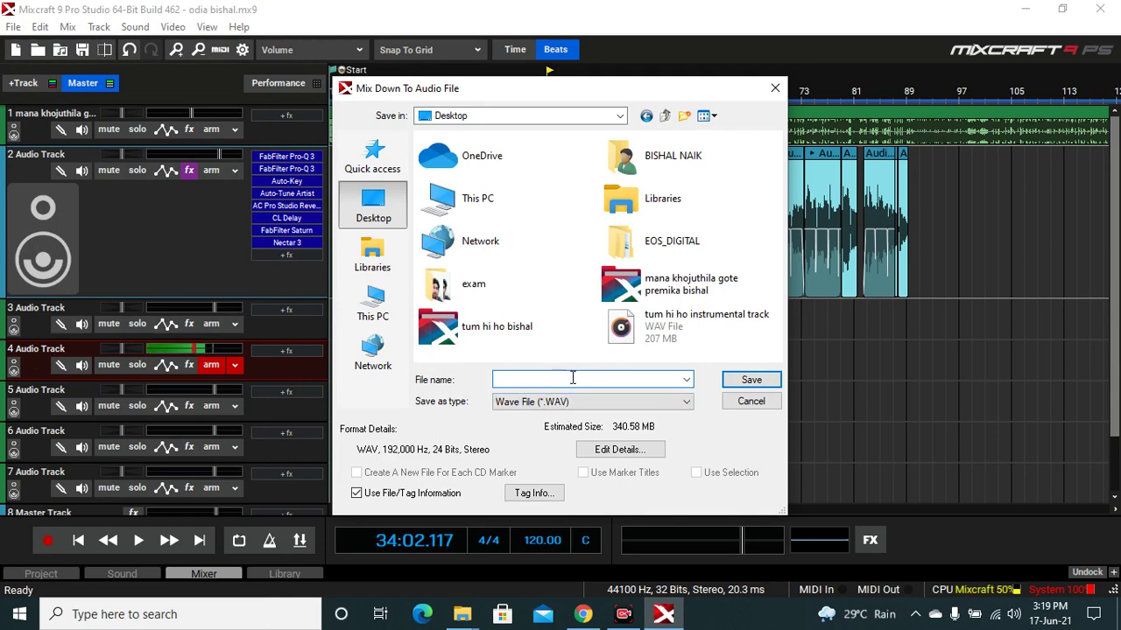
pyautogui.write('bis')
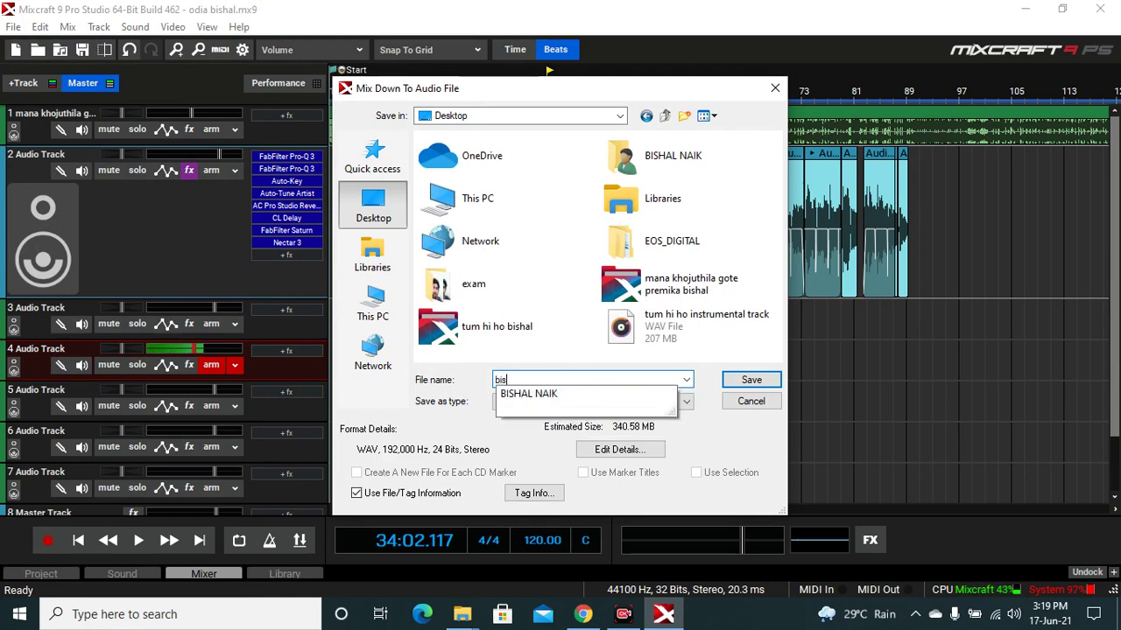
pyautogui.write('hal')
pyautogui.click(627, 449)
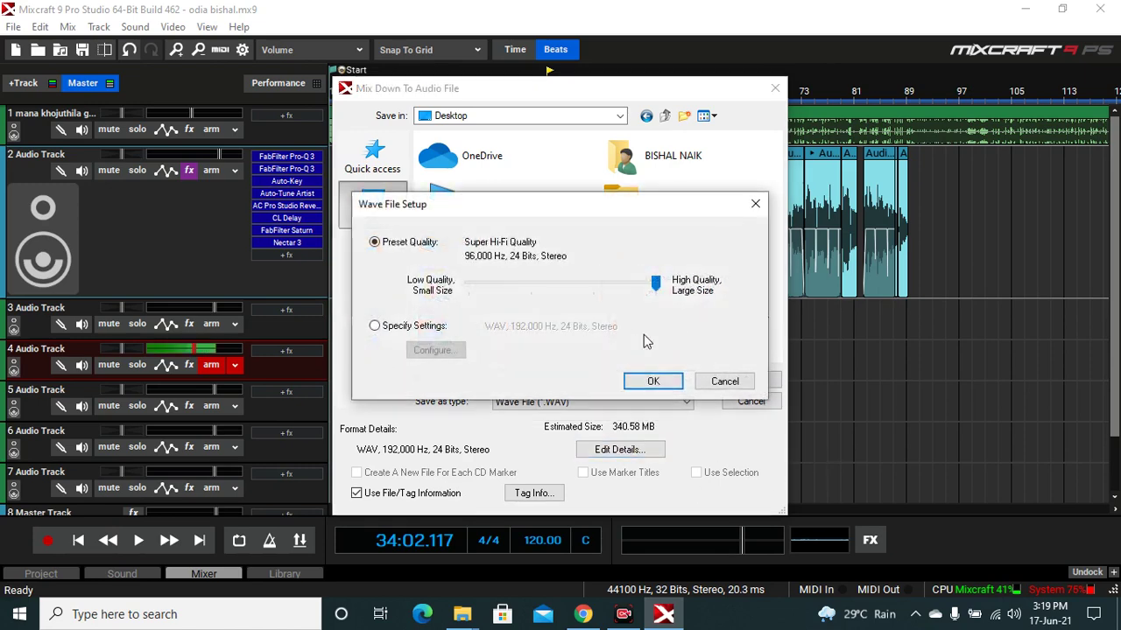
pyautogui.click(656, 284)
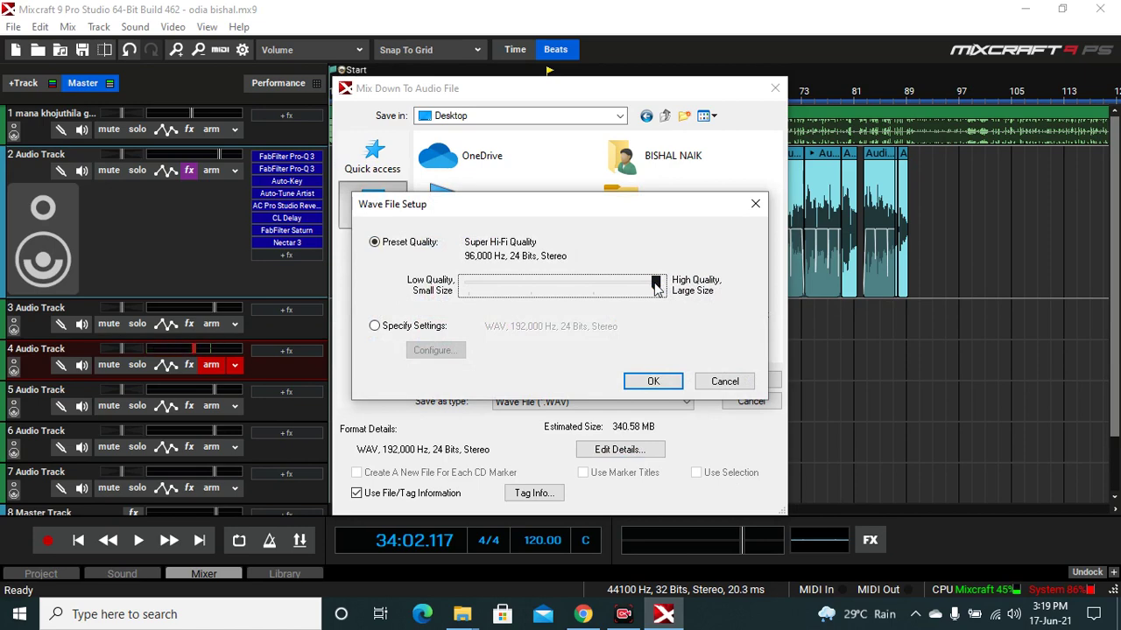
pyautogui.click(662, 383)
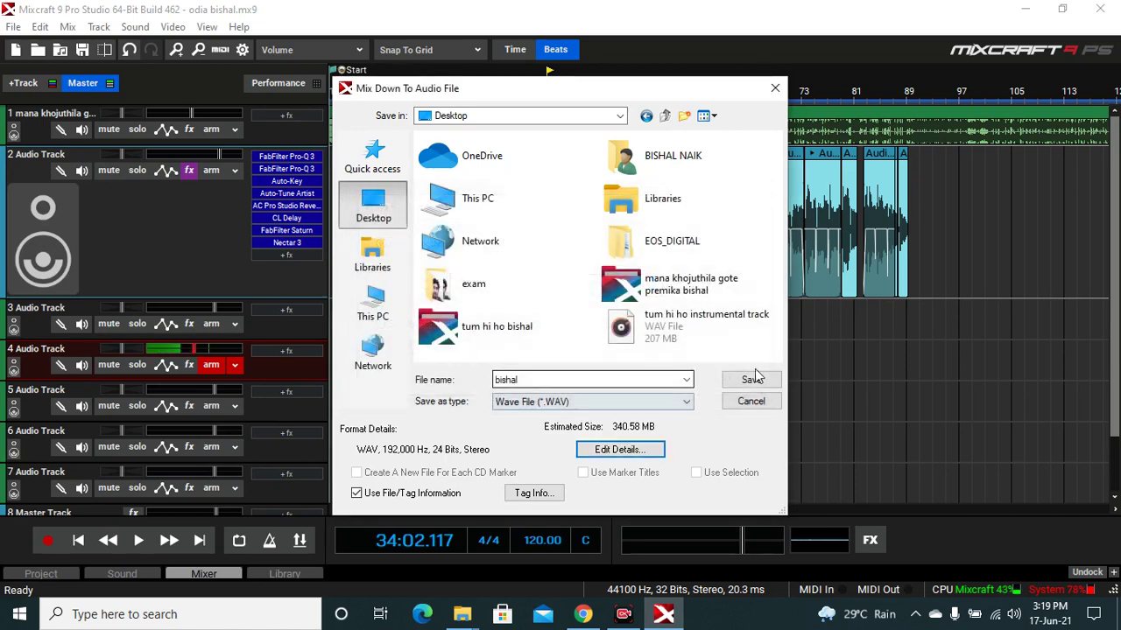
pyautogui.click(747, 382)
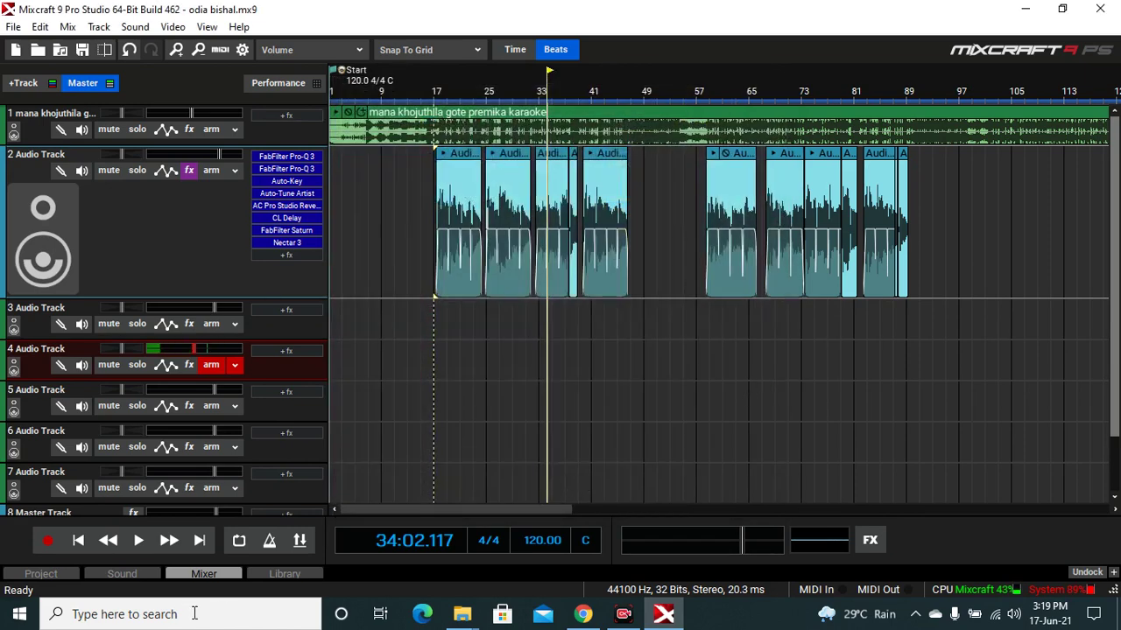
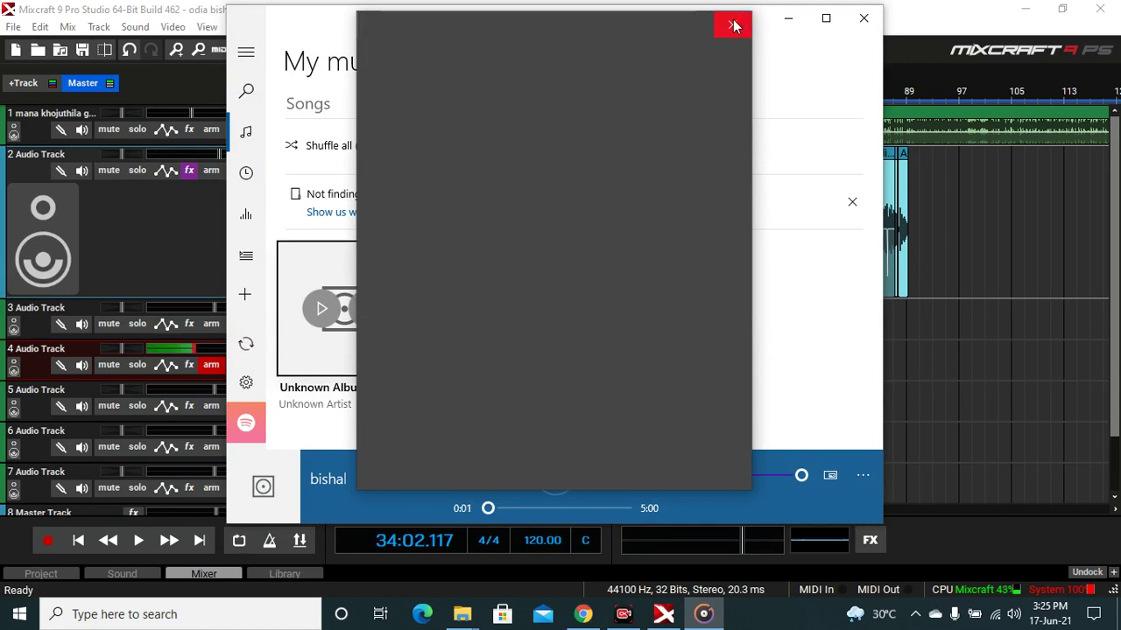
# Dismiss the pop-up in the music player, listen to the exported song at several points, and close the player
pyautogui.click(733, 24)
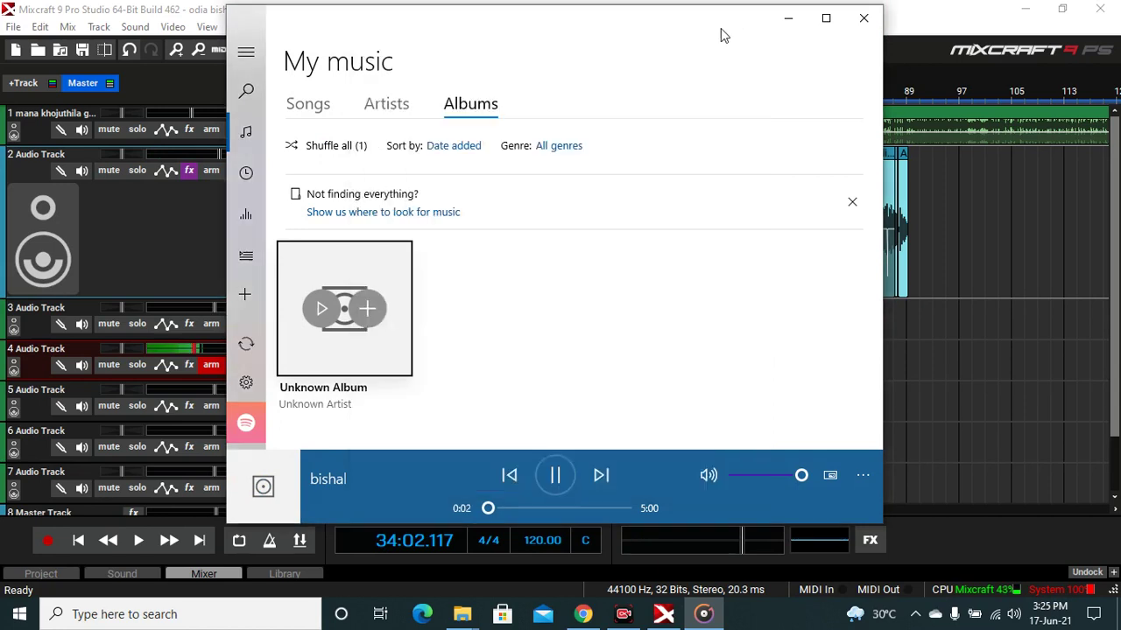
pyautogui.click(530, 510)
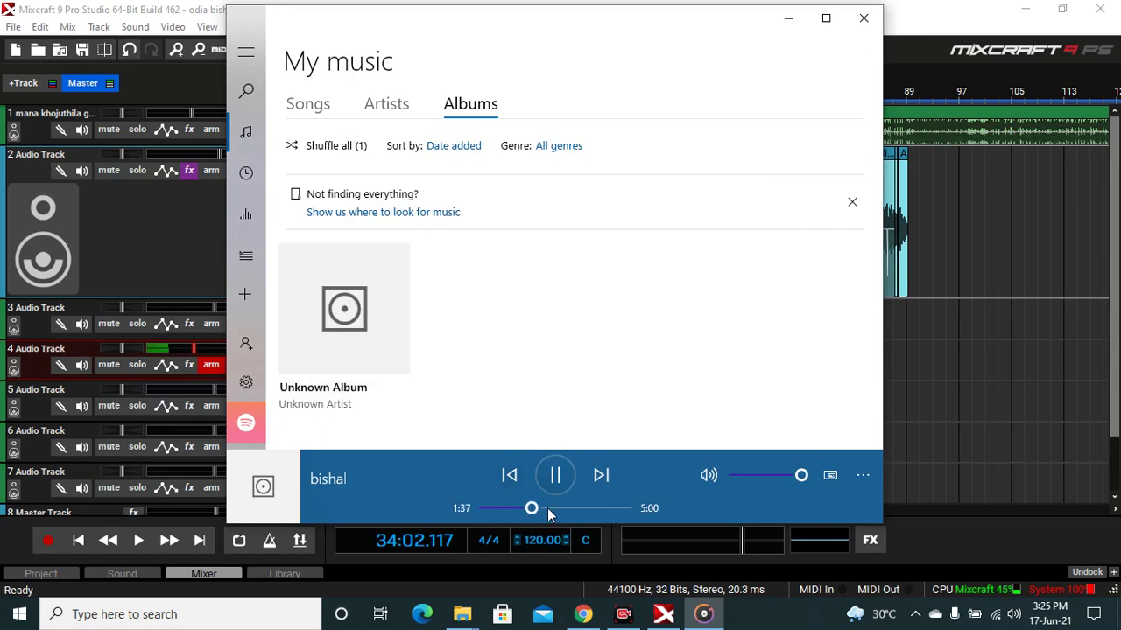
pyautogui.click(502, 508)
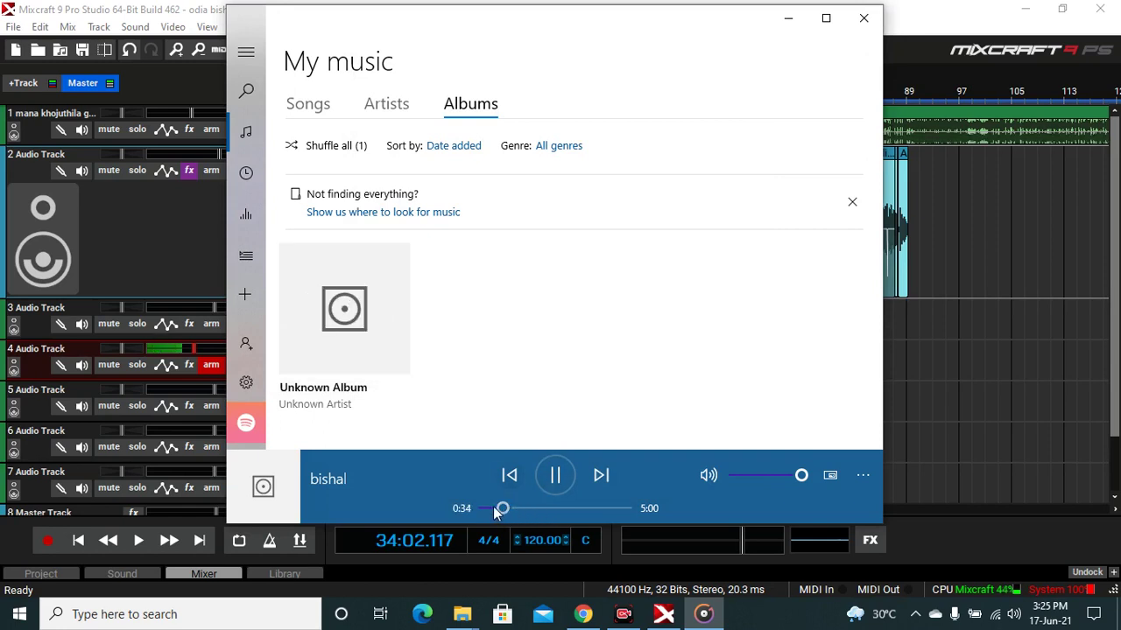
pyautogui.click(490, 508)
pyautogui.click(493, 508)
pyautogui.click(502, 507)
pyautogui.click(863, 18)
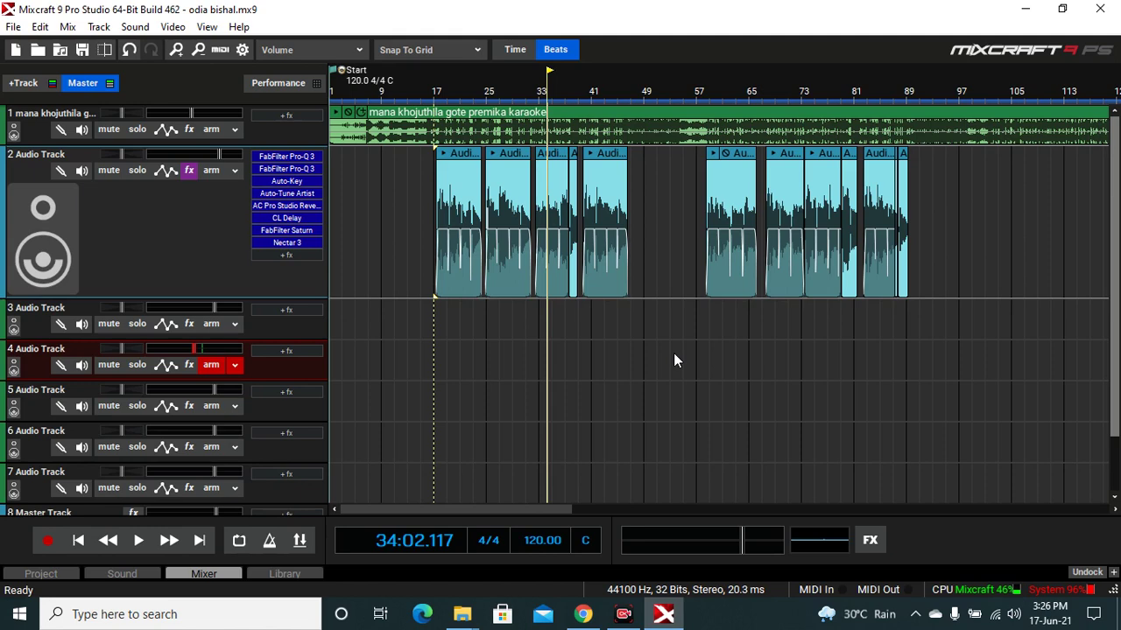
# Close Mixcraft and the open Chrome window to return to the desktop
pyautogui.click(1103, 9)
pyautogui.click(1102, 8)
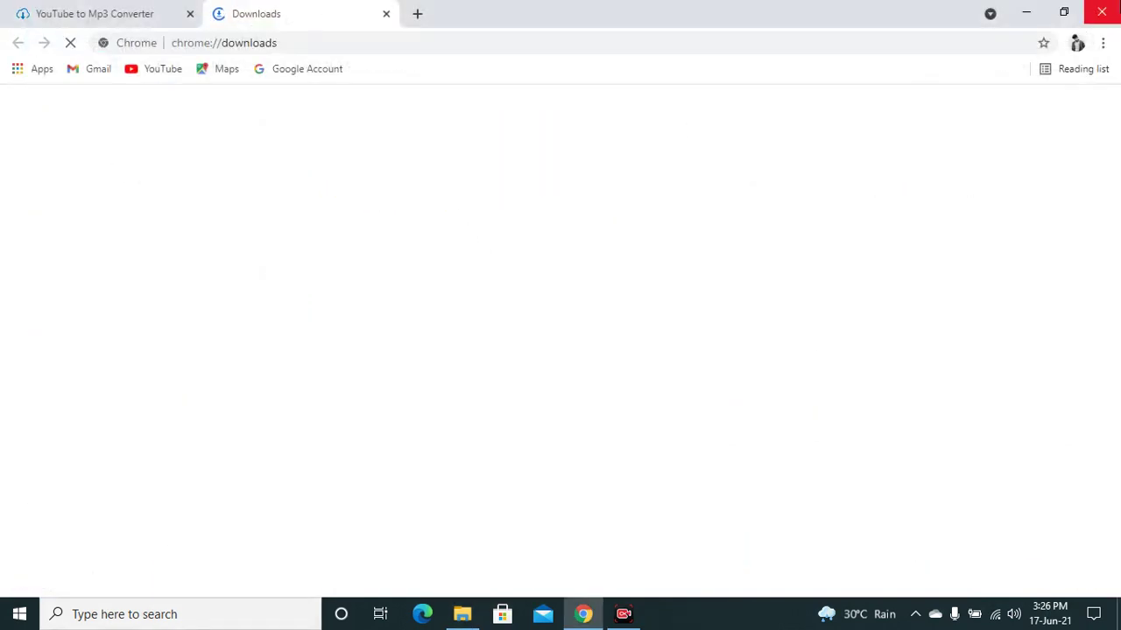
pyautogui.click(1102, 11)
pyautogui.click(1102, 9)
pyautogui.rightClick(576, 172)
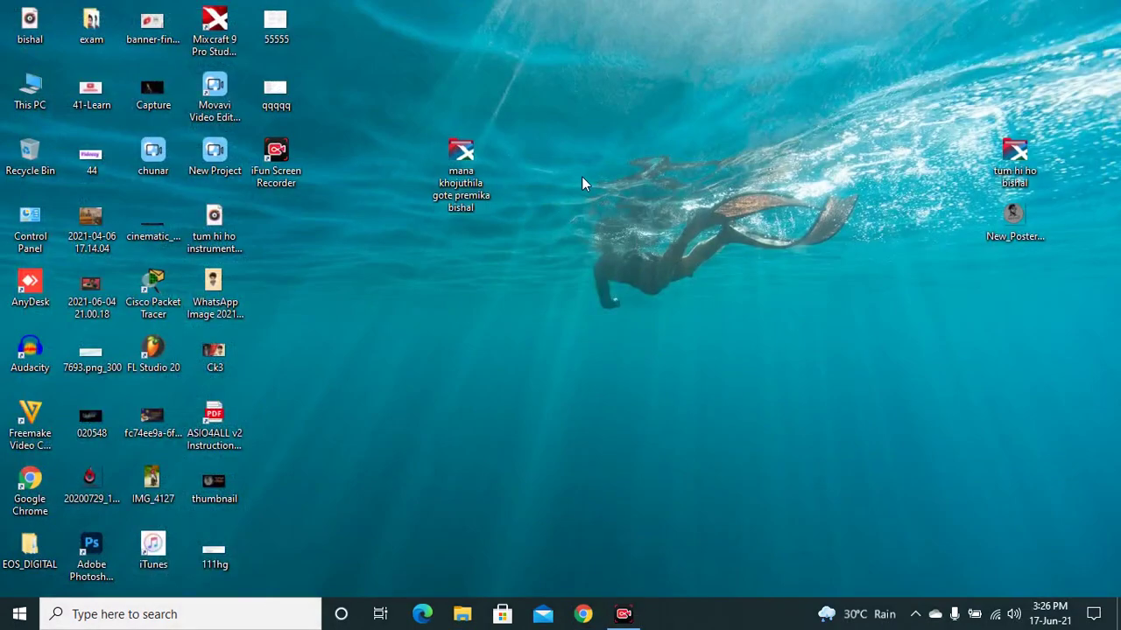
pyautogui.click(627, 221)
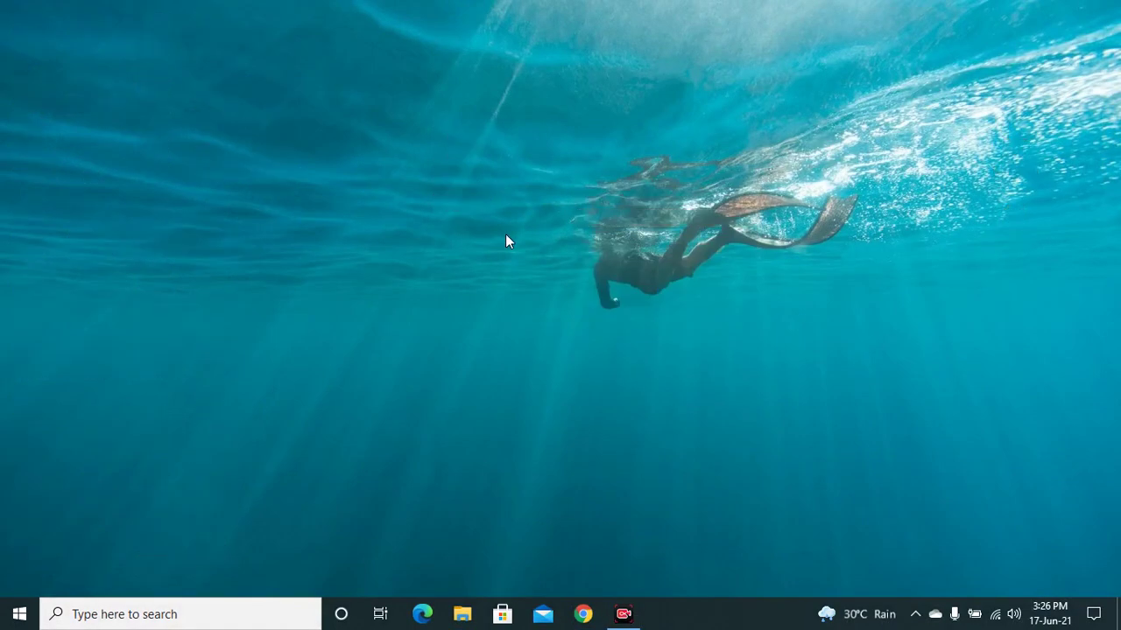
pyautogui.rightClick(506, 232)
pyautogui.click(557, 283)
pyautogui.rightClick(508, 260)
pyautogui.click(568, 318)
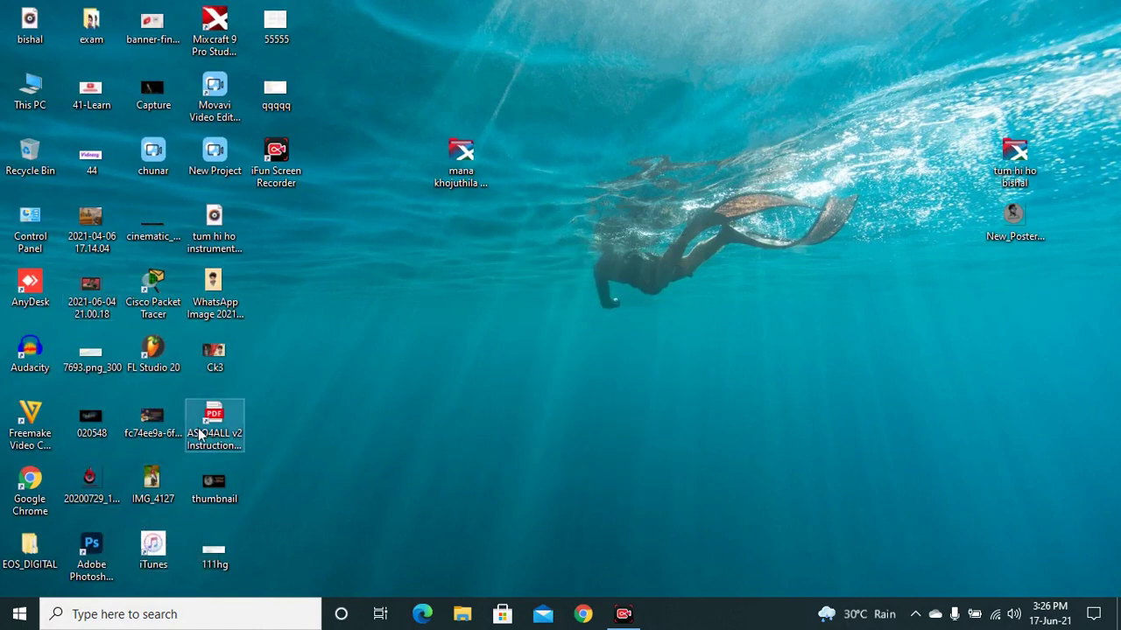
# Launch Mixcraft 9 Pro Studio, create a new project with seven audio tracks and a master track, and minimize it
pyautogui.click(210, 37)
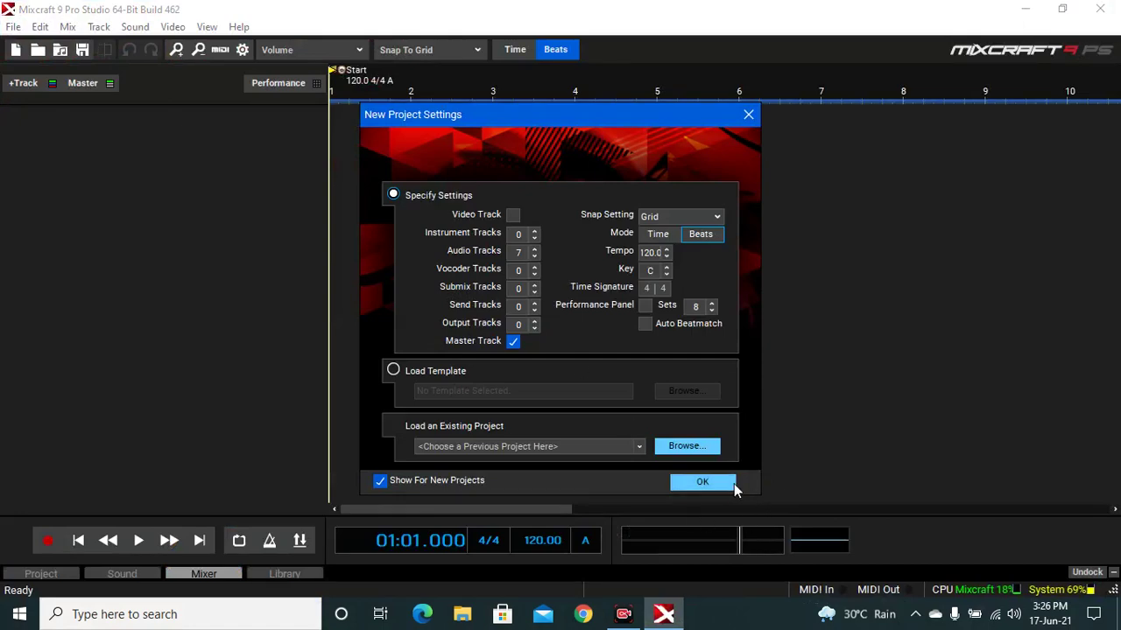
pyautogui.click(729, 487)
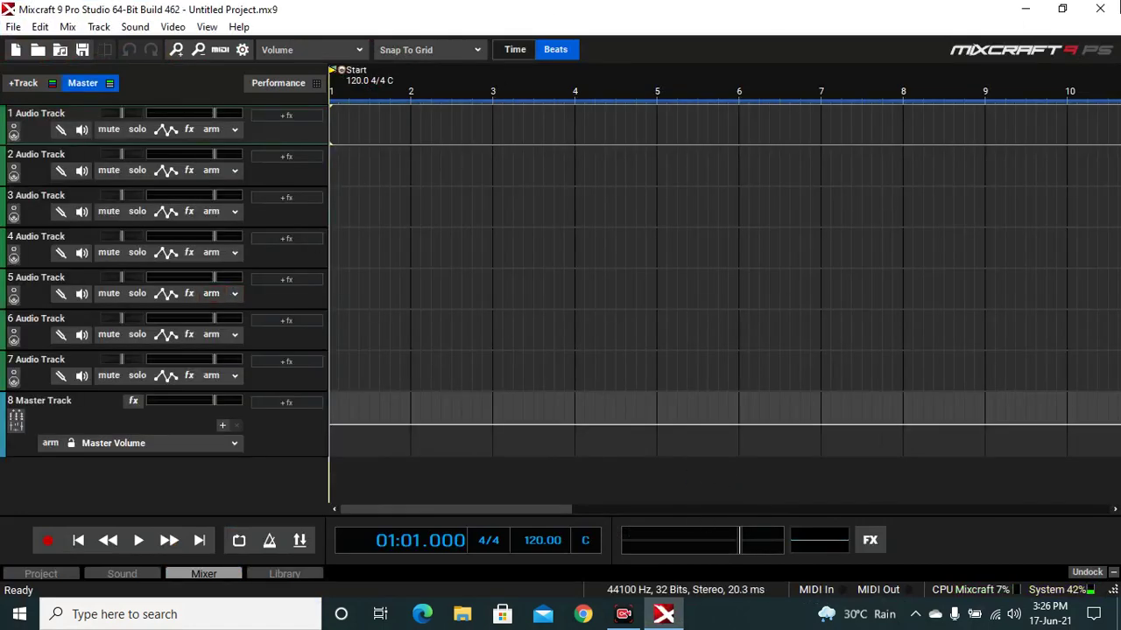
pyautogui.click(1025, 9)
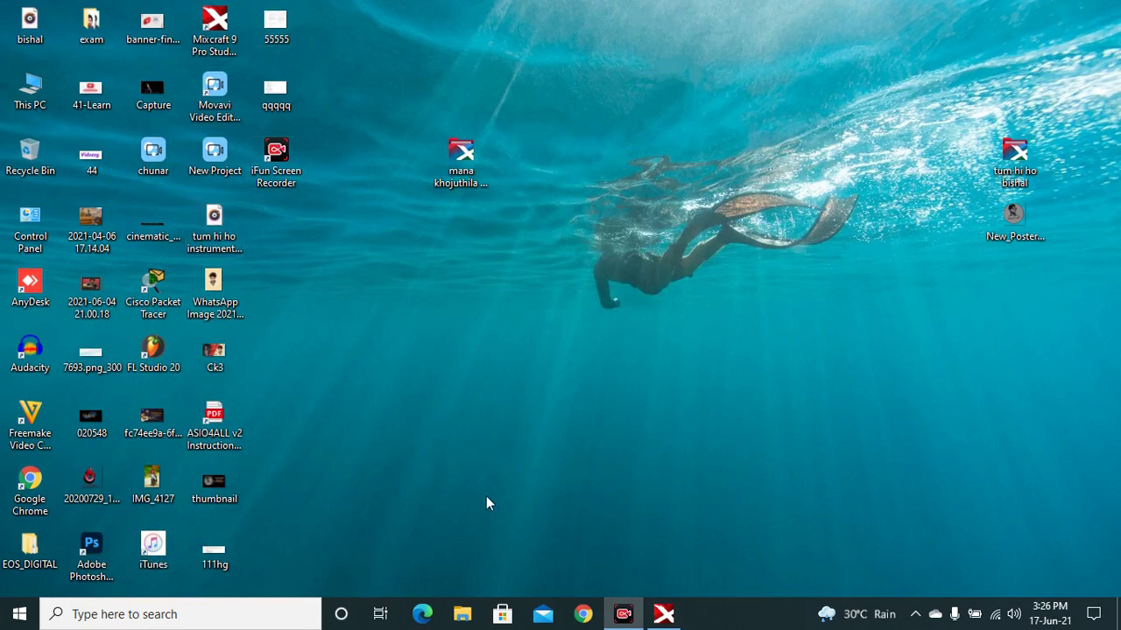
# Move the exported audio file to an empty area near the middle of the desktop and refresh the desktop
pyautogui.click(36, 36)
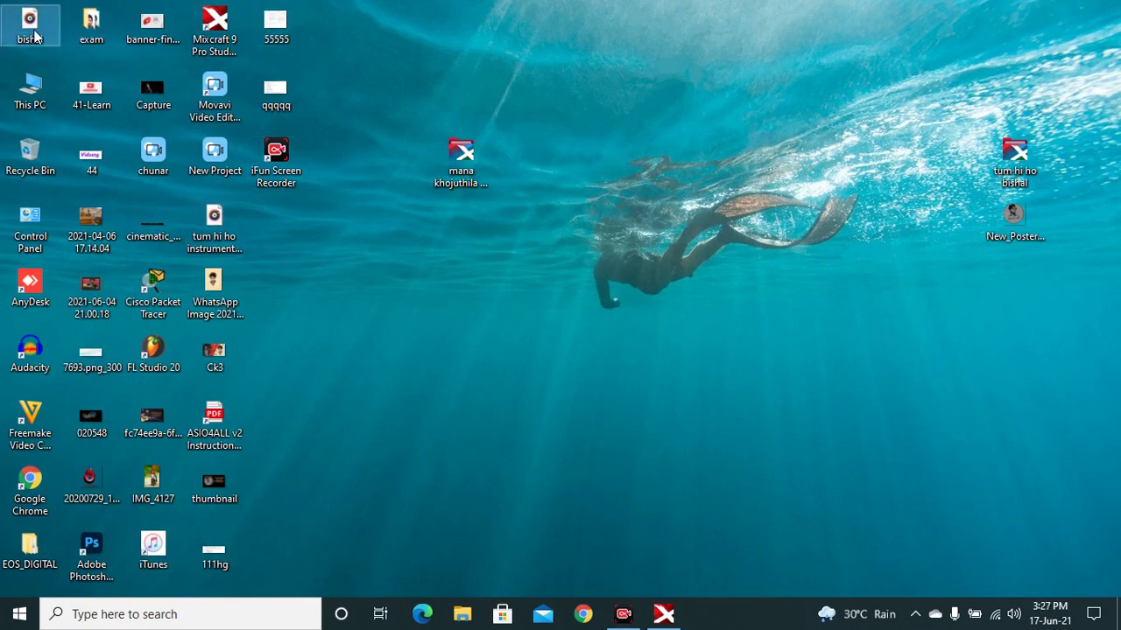
pyautogui.moveTo(32, 32); pyautogui.dragTo(704, 223)
pyautogui.rightClick(759, 83)
pyautogui.click(812, 130)
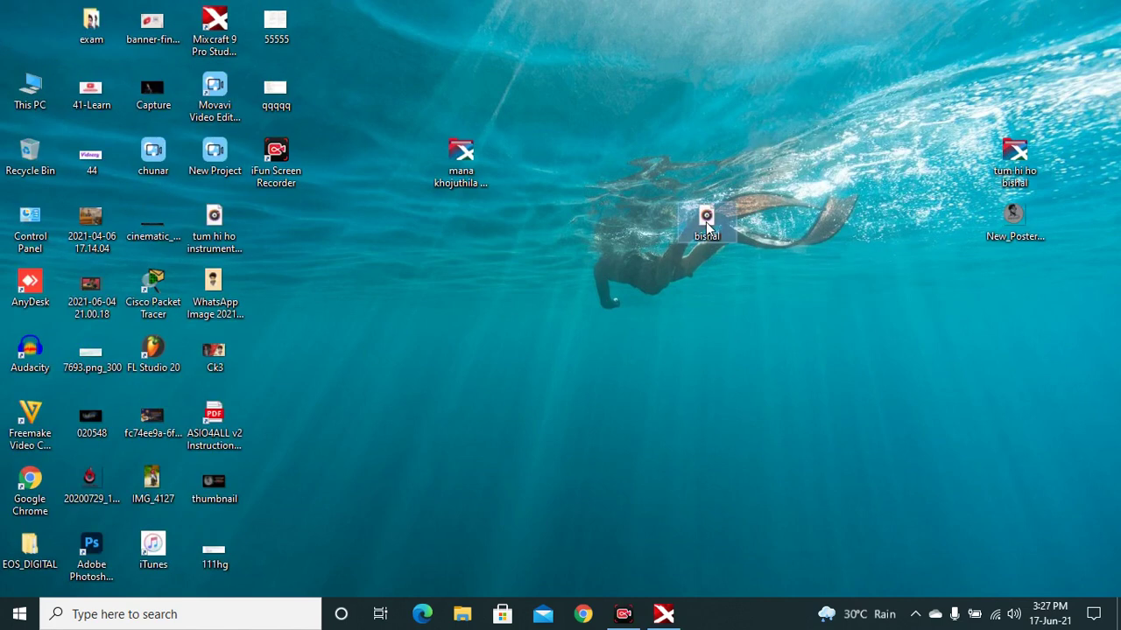
# Open the exported audio file in the music player and play it from about 1:16
pyautogui.doubleClick(706, 224)
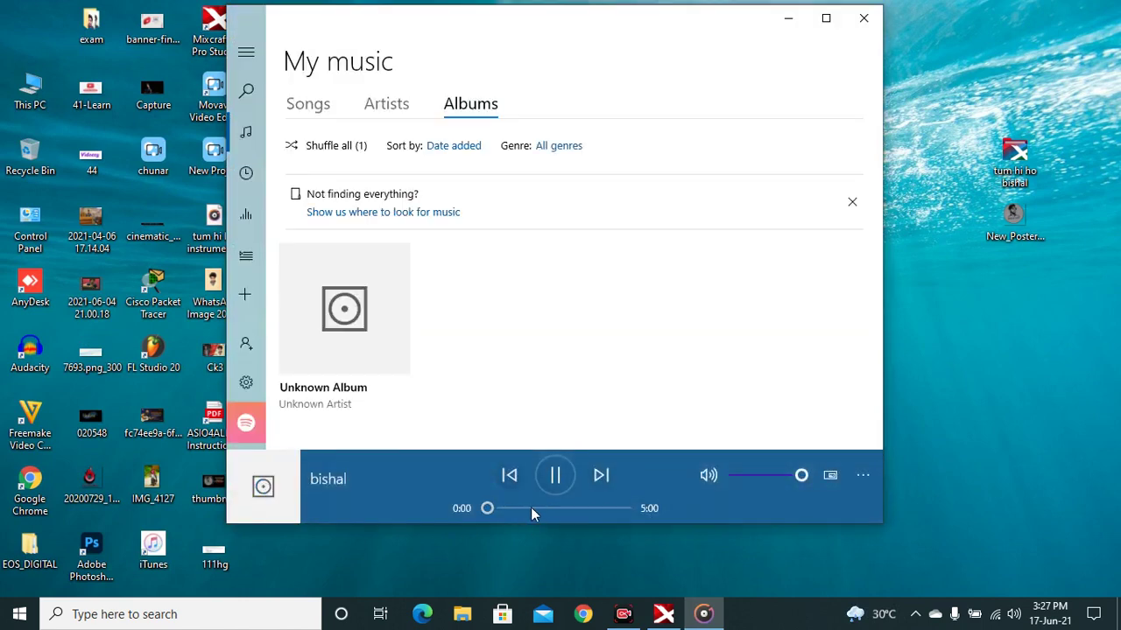
pyautogui.click(523, 508)
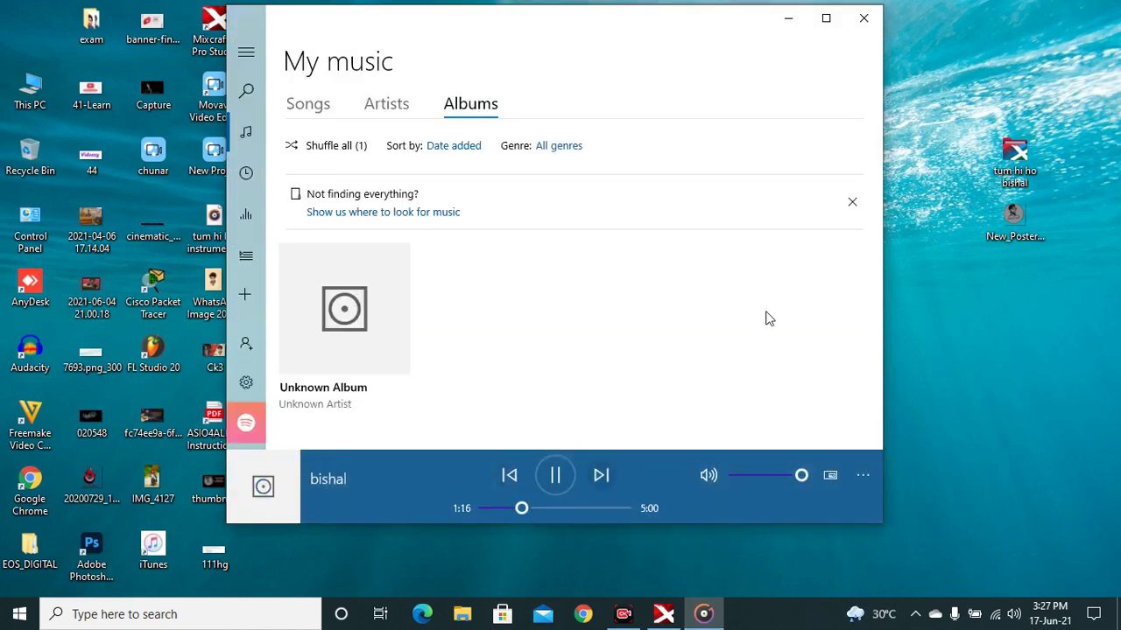
# Close the music player, move the exported audio file next to the desktop's icon columns, and refresh the desktop
pyautogui.click(871, 24)
pyautogui.rightClick(788, 214)
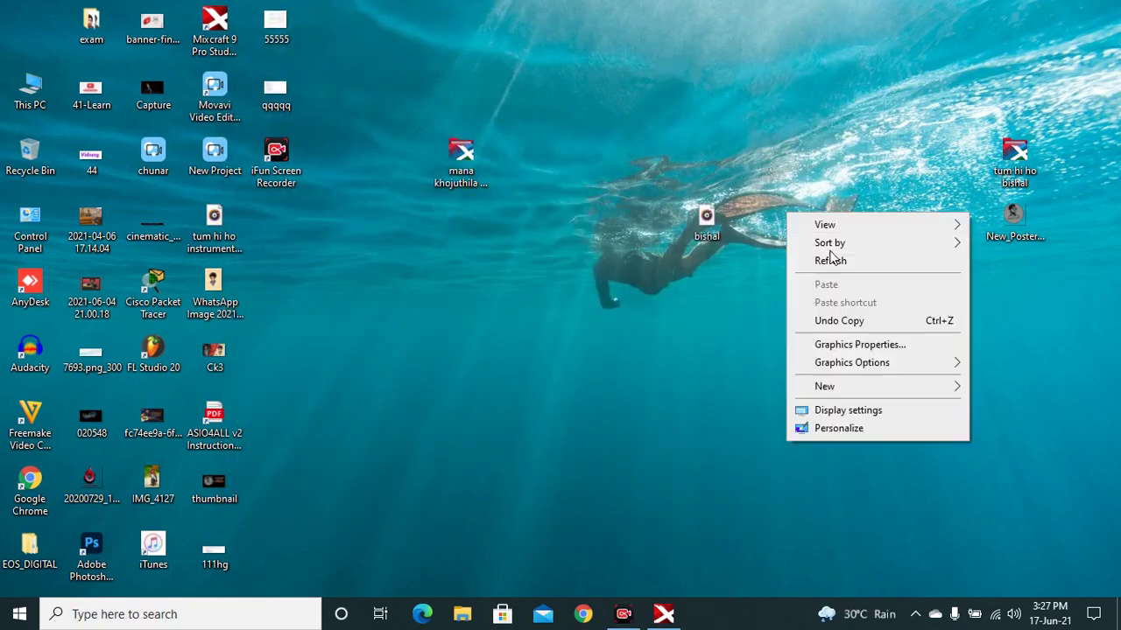
pyautogui.click(833, 263)
pyautogui.moveTo(705, 228); pyautogui.dragTo(341, 129)
pyautogui.rightClick(650, 264)
pyautogui.click(655, 308)
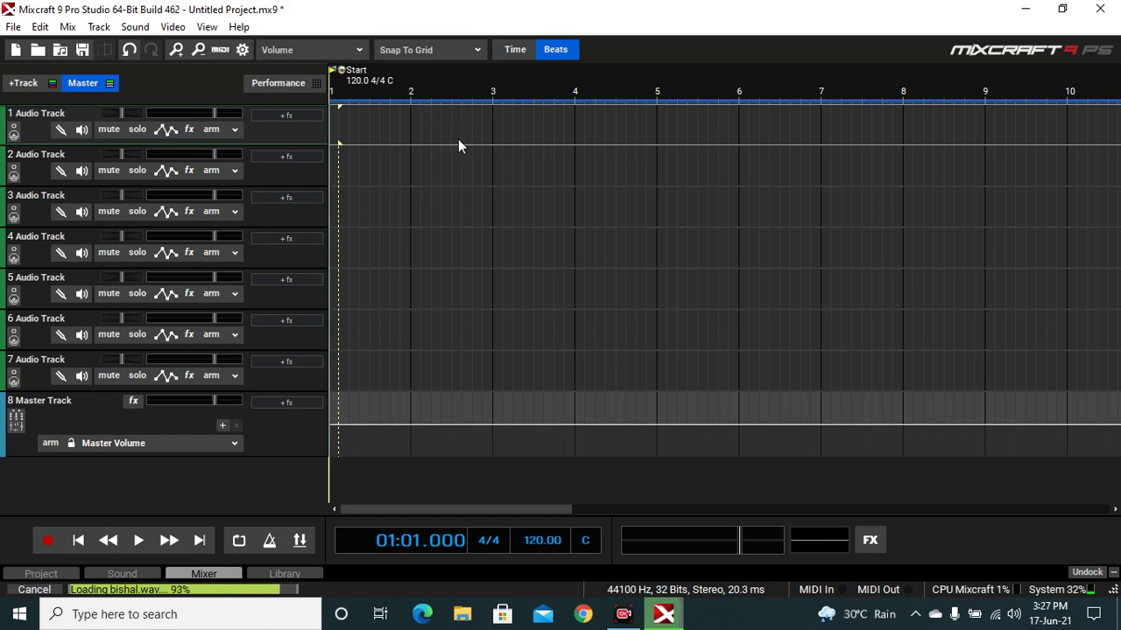
# Place the exported mix on audio track 1 of the Mixcraft project, starting at bar 1
pyautogui.moveTo(477, 111); pyautogui.dragTo(423, 112)
pyautogui.scroll(-5, 455, 142)
pyautogui.scroll(-3, 454, 144)
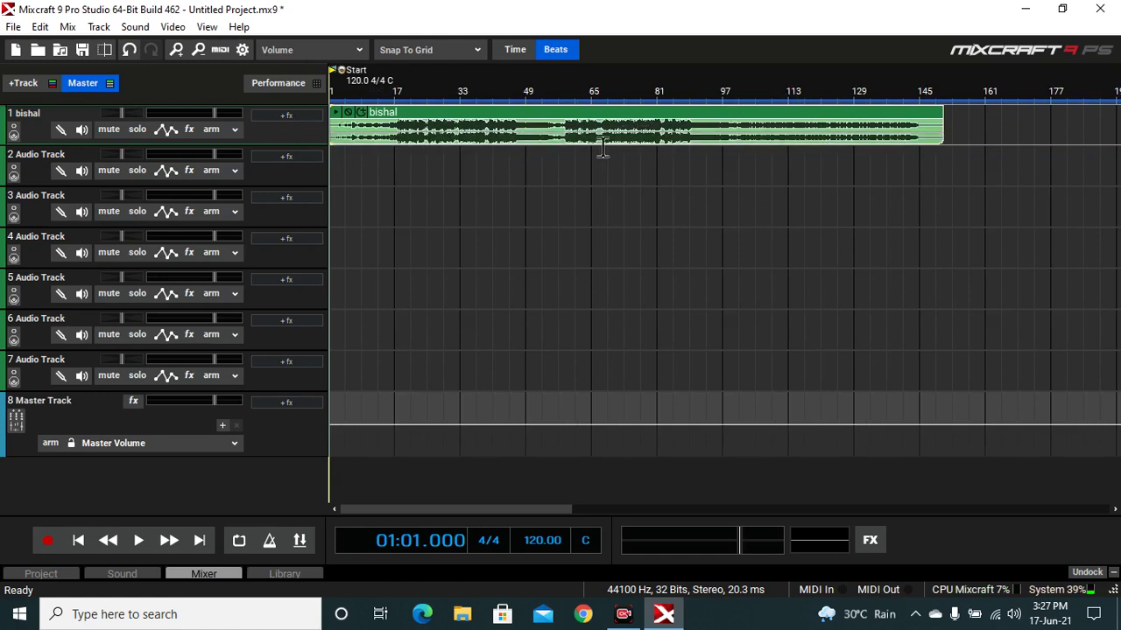
# Play the imported mix from bar 58 and again from bar 72 to find its loud section
pyautogui.click(558, 147)
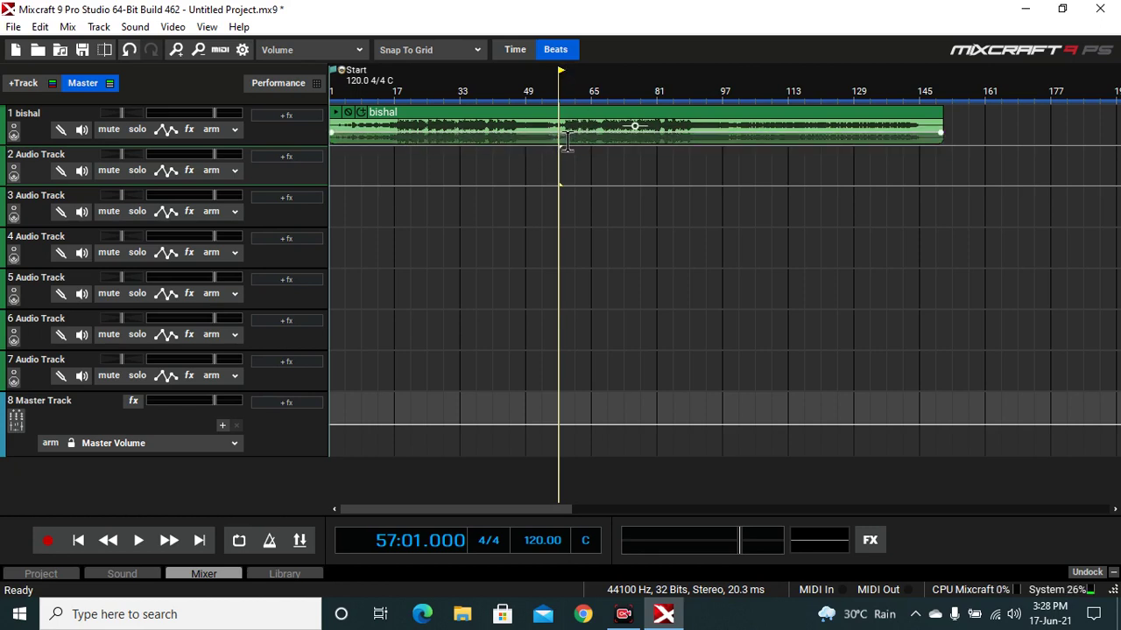
pyautogui.scroll(2, 880, 227)
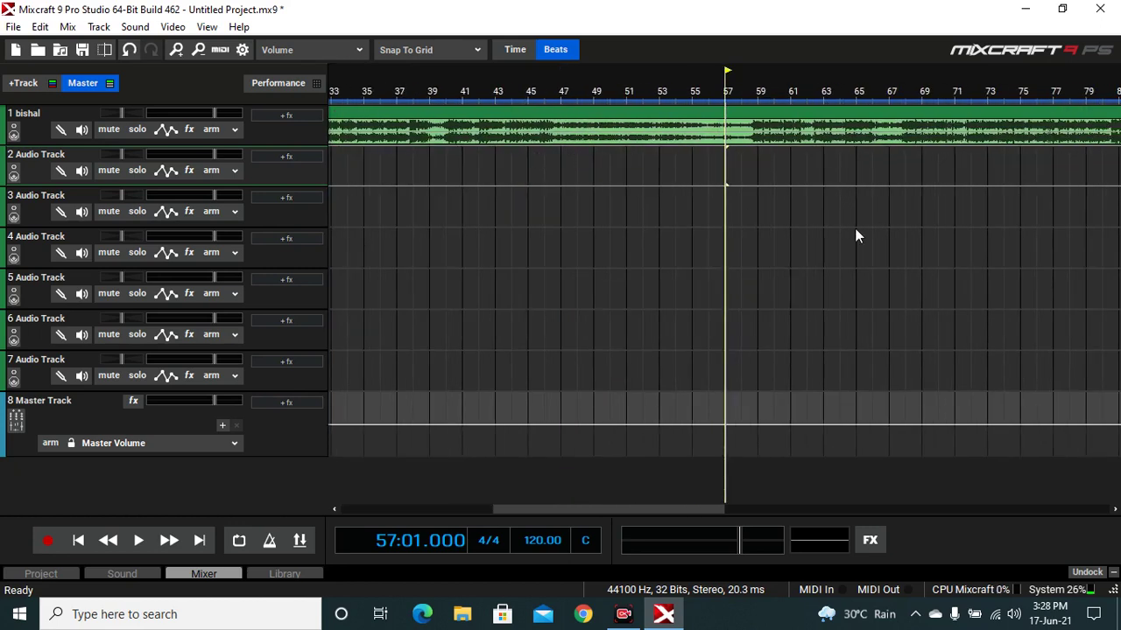
pyautogui.moveTo(667, 508); pyautogui.dragTo(734, 511)
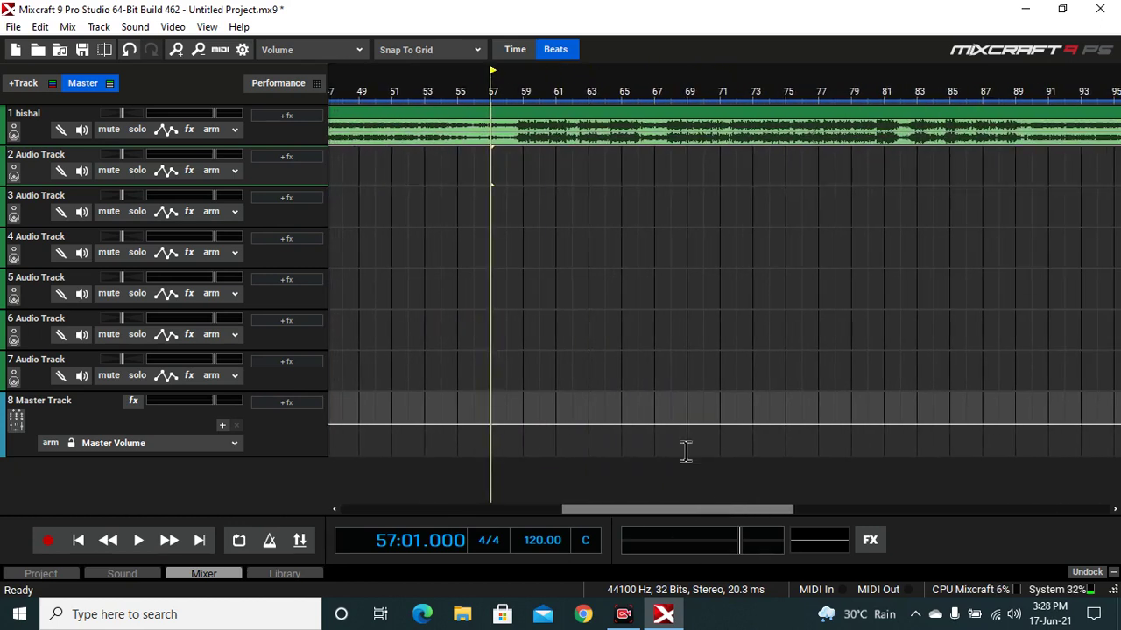
pyautogui.click(508, 143)
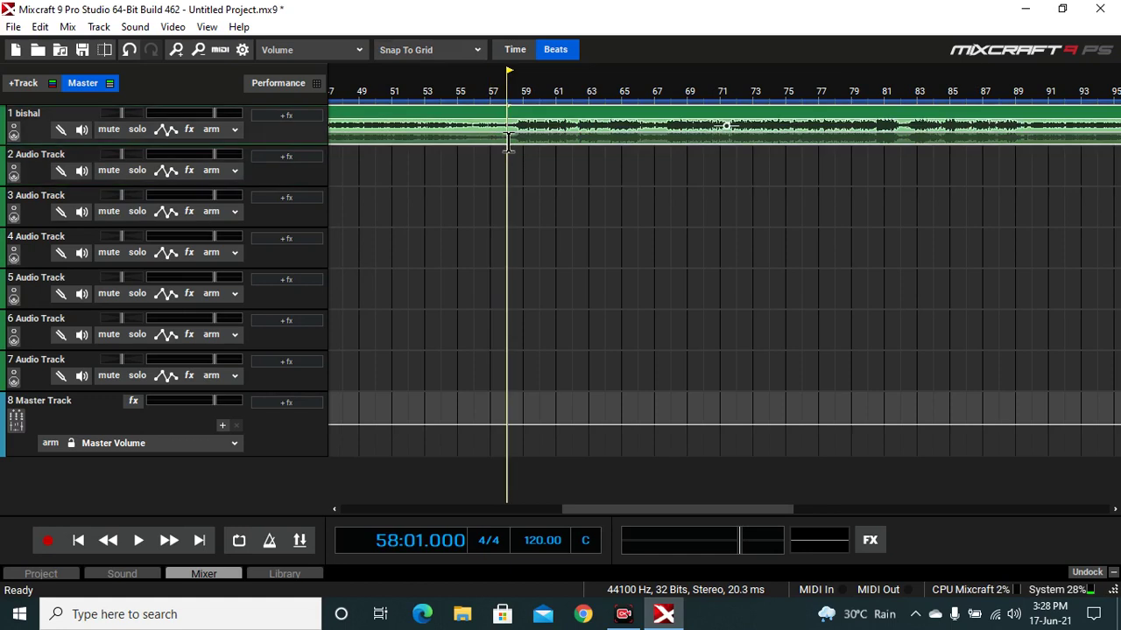
pyautogui.press('space')
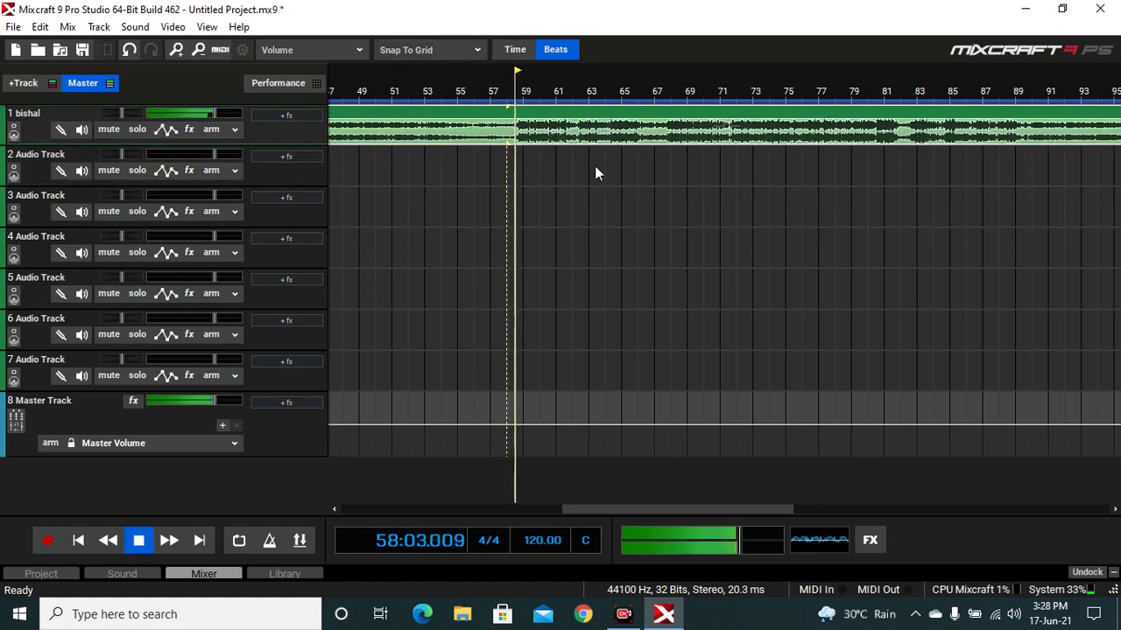
pyautogui.click(730, 161)
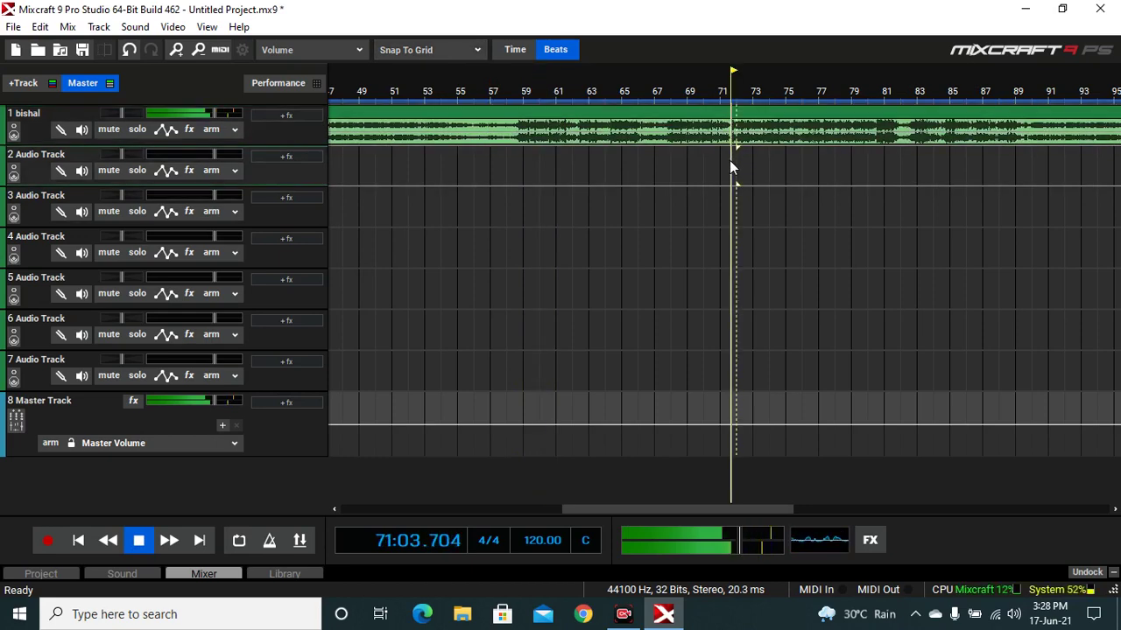
# Loop playback over the section of the mix from about bar 73.5 to bar 74.75
pyautogui.scroll(2, 730, 163)
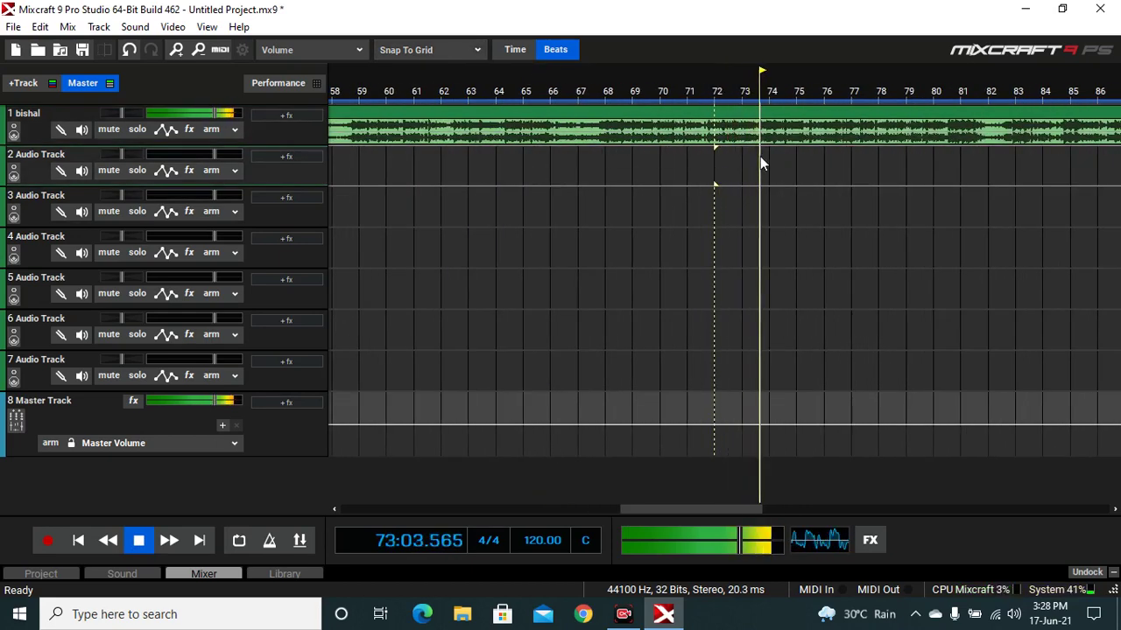
pyautogui.scroll(2, 761, 158)
pyautogui.moveTo(684, 142); pyautogui.dragTo(818, 150)
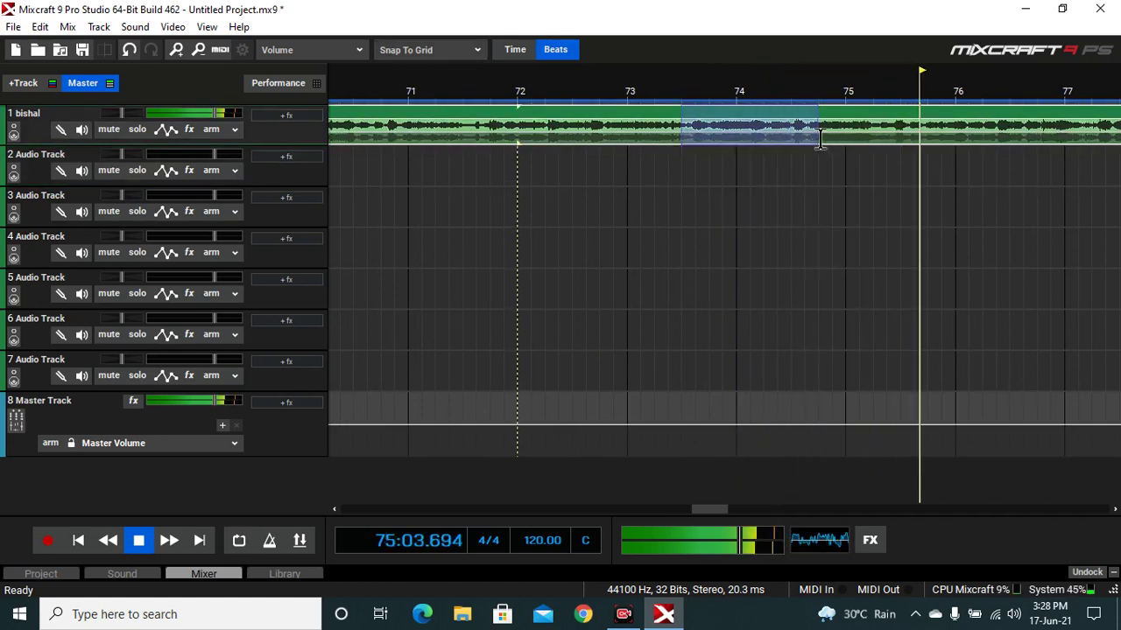
pyautogui.click(239, 540)
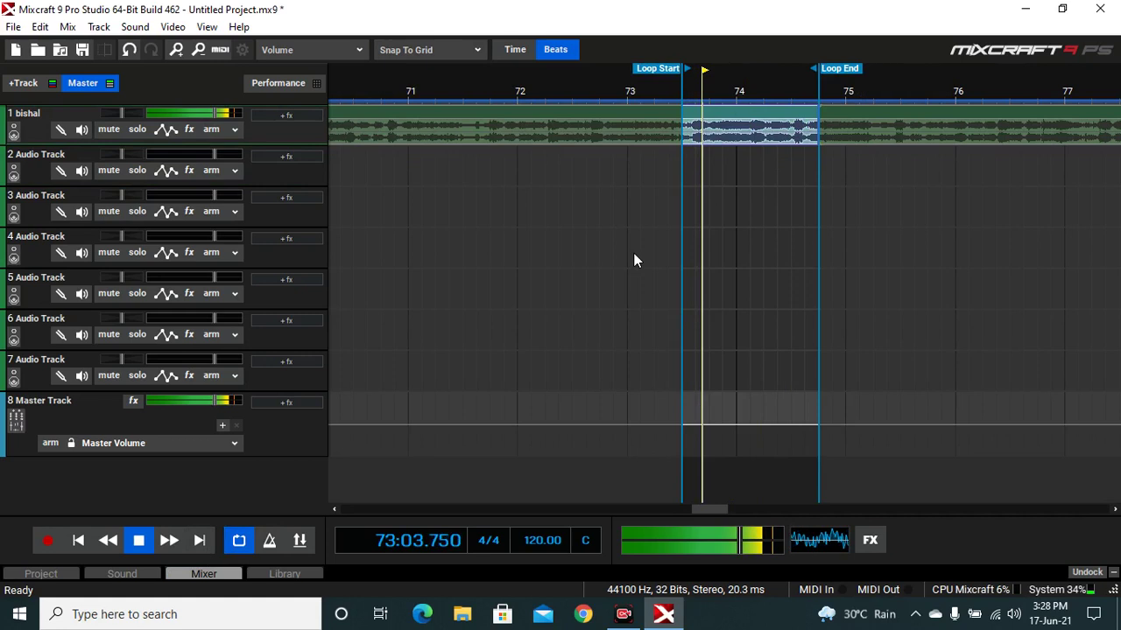
pyautogui.scroll(-3, 634, 249)
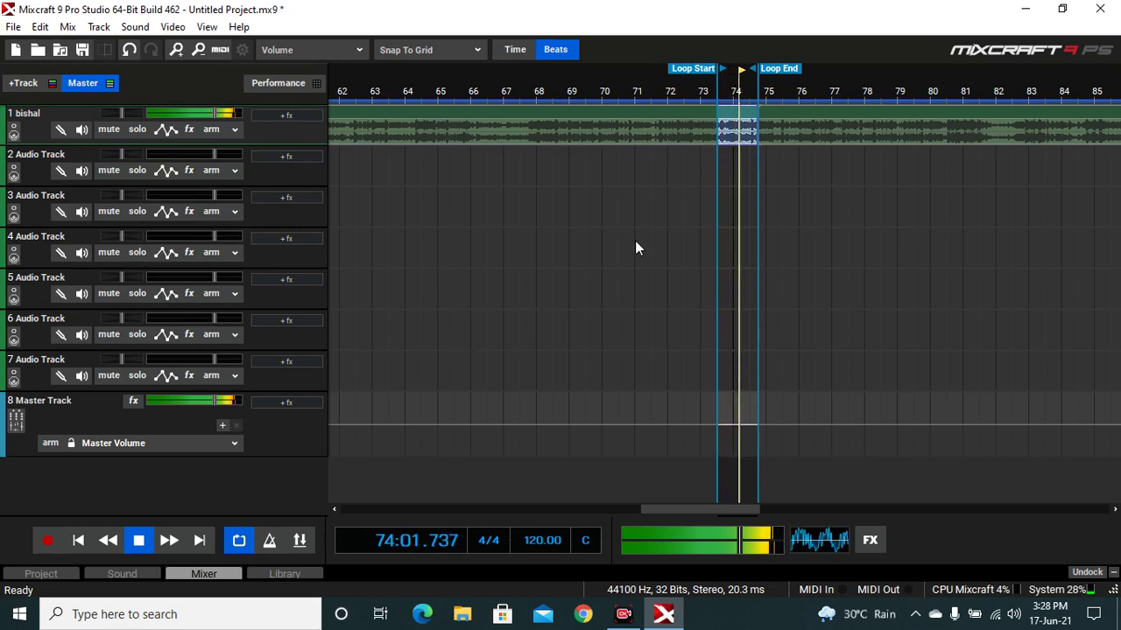
pyautogui.click(242, 542)
pyautogui.click(241, 542)
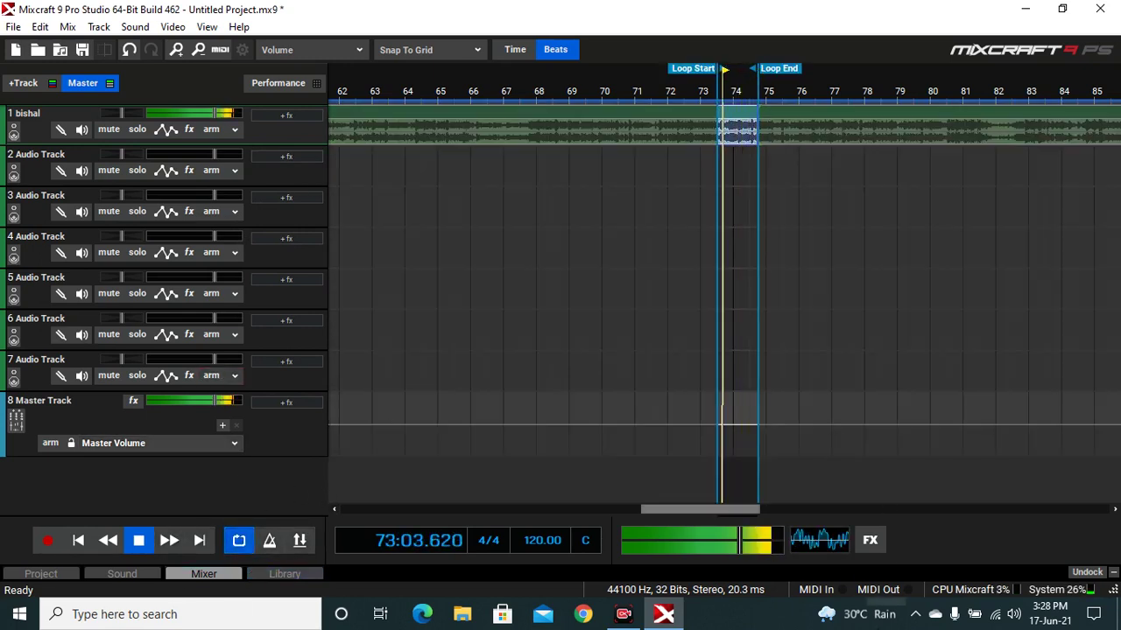
# Add the Ozone 9 (VST3) effect to the master track and stop playback
pyautogui.click(864, 540)
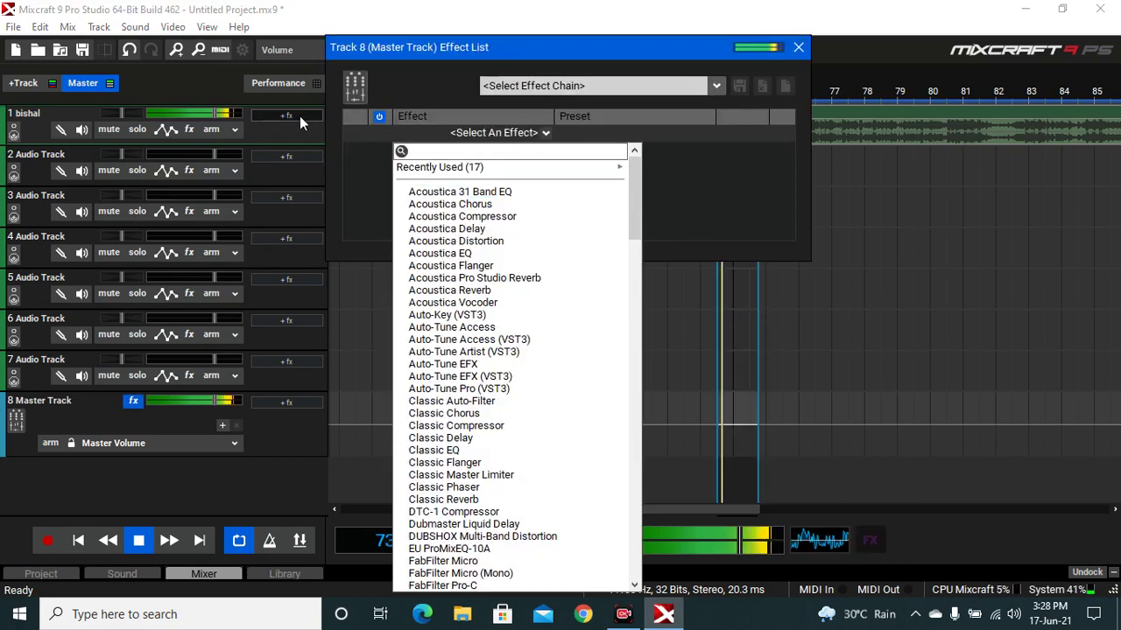
pyautogui.scroll(-15, 565, 350)
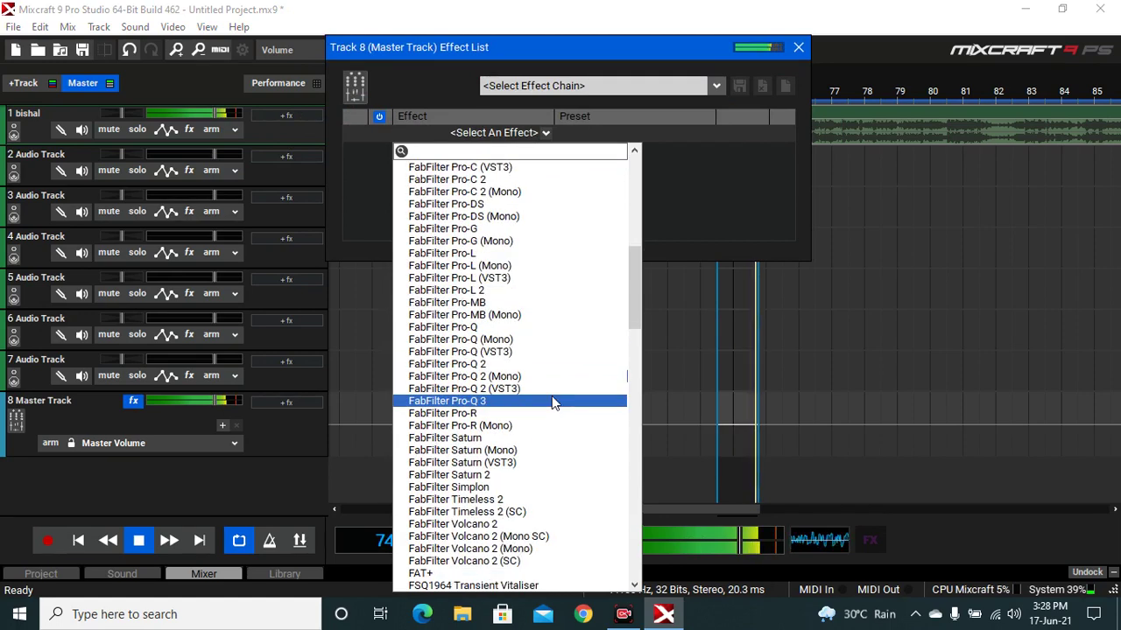
pyautogui.scroll(-4, 560, 392)
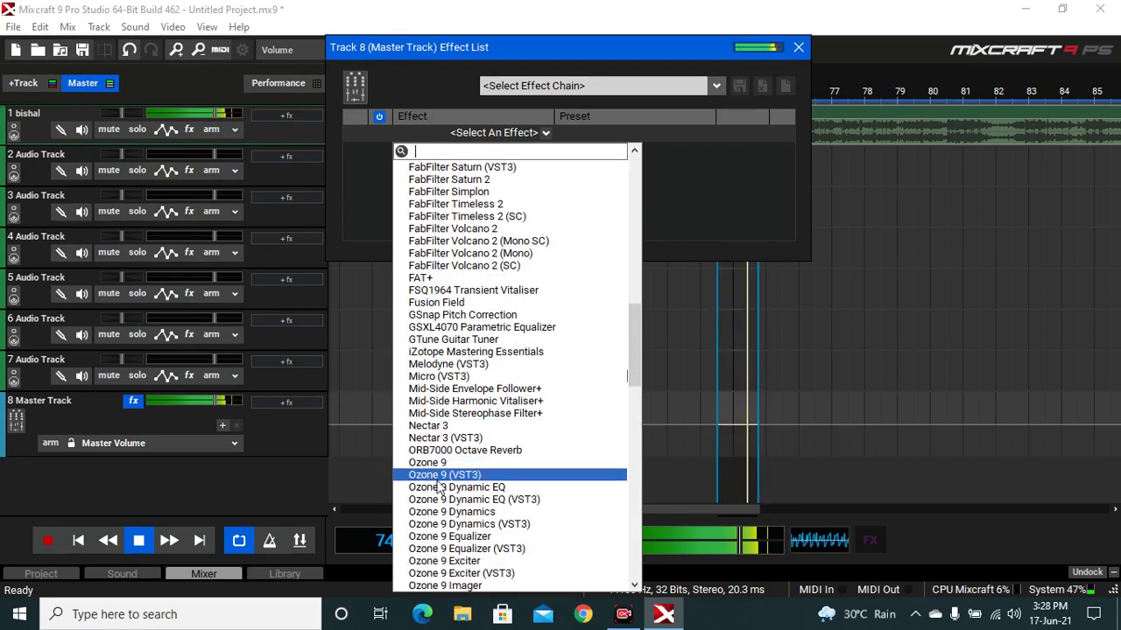
pyautogui.click(486, 474)
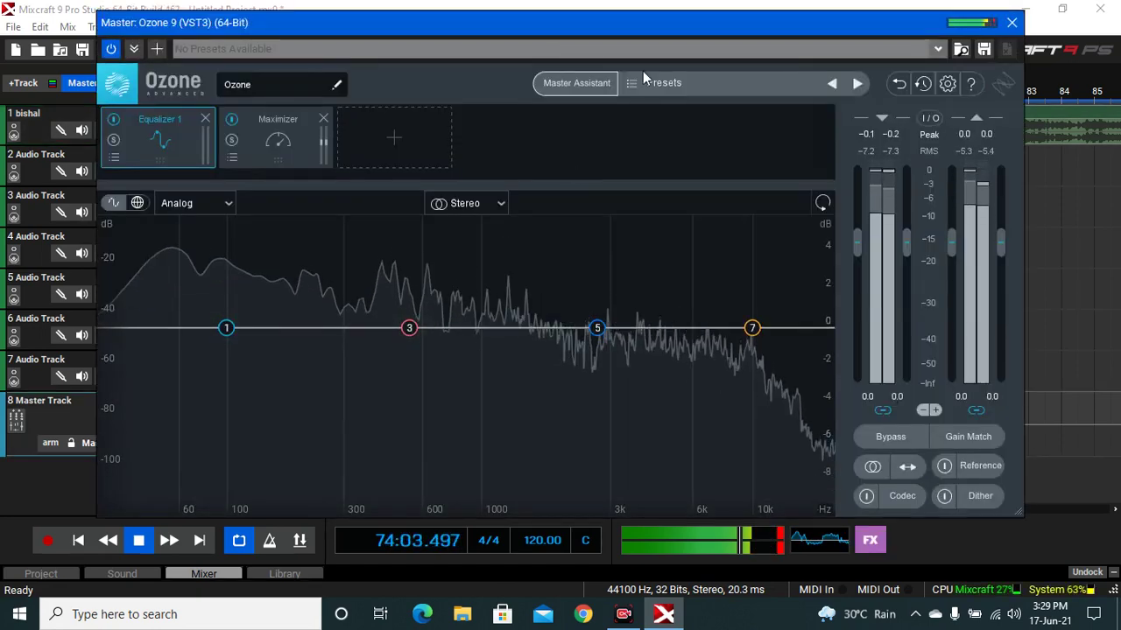
pyautogui.moveTo(642, 27); pyautogui.dragTo(525, 332)
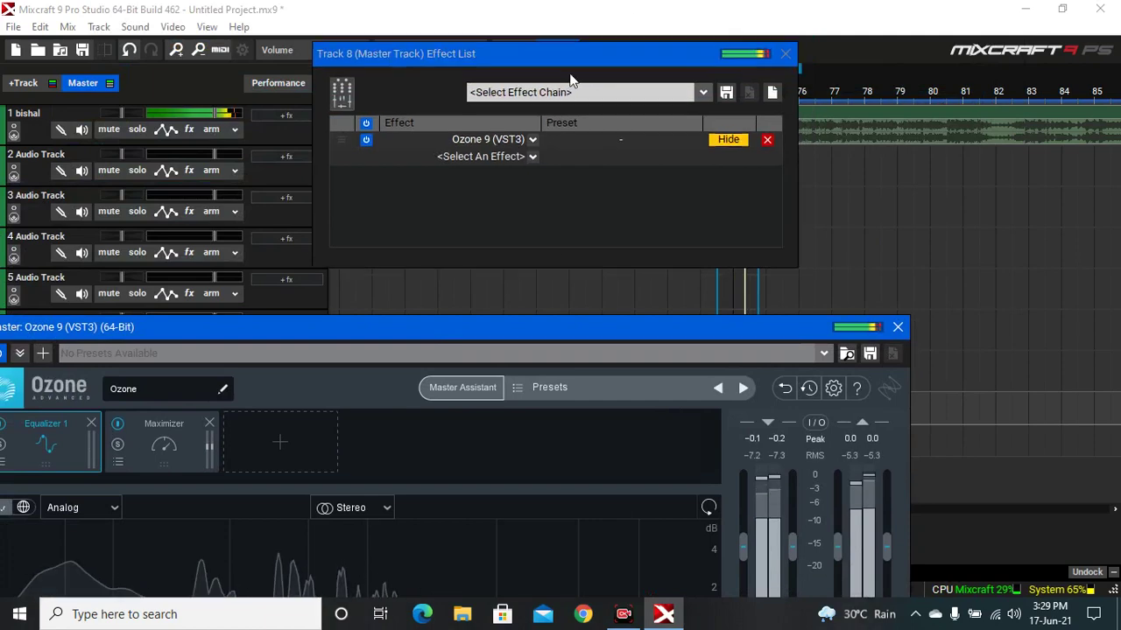
pyautogui.click(727, 187)
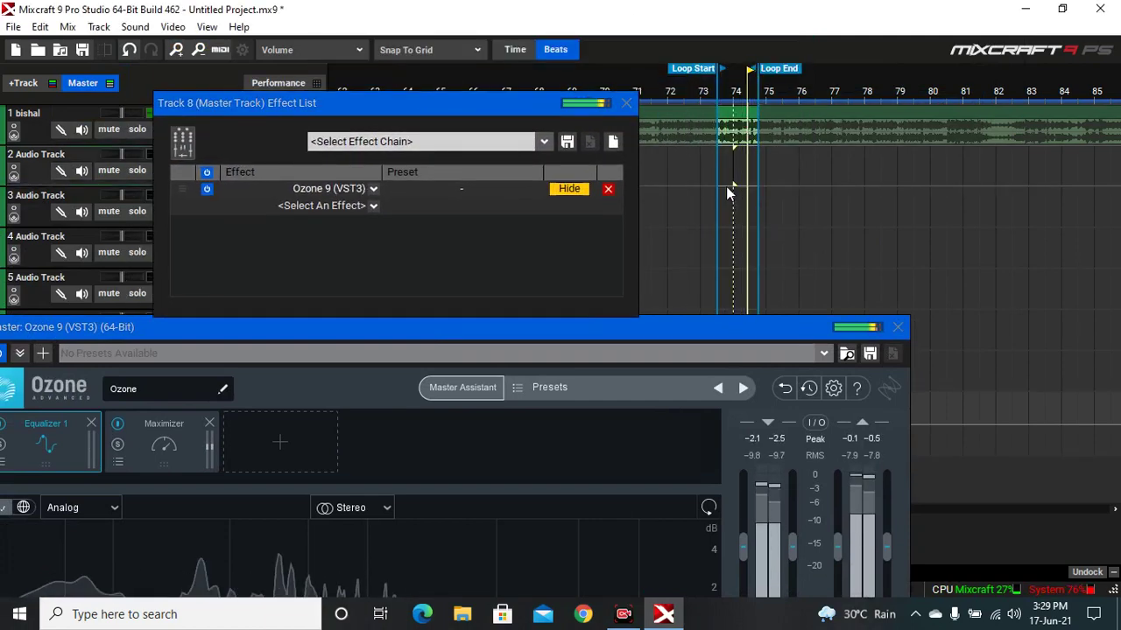
pyautogui.moveTo(568, 332); pyautogui.dragTo(670, 52)
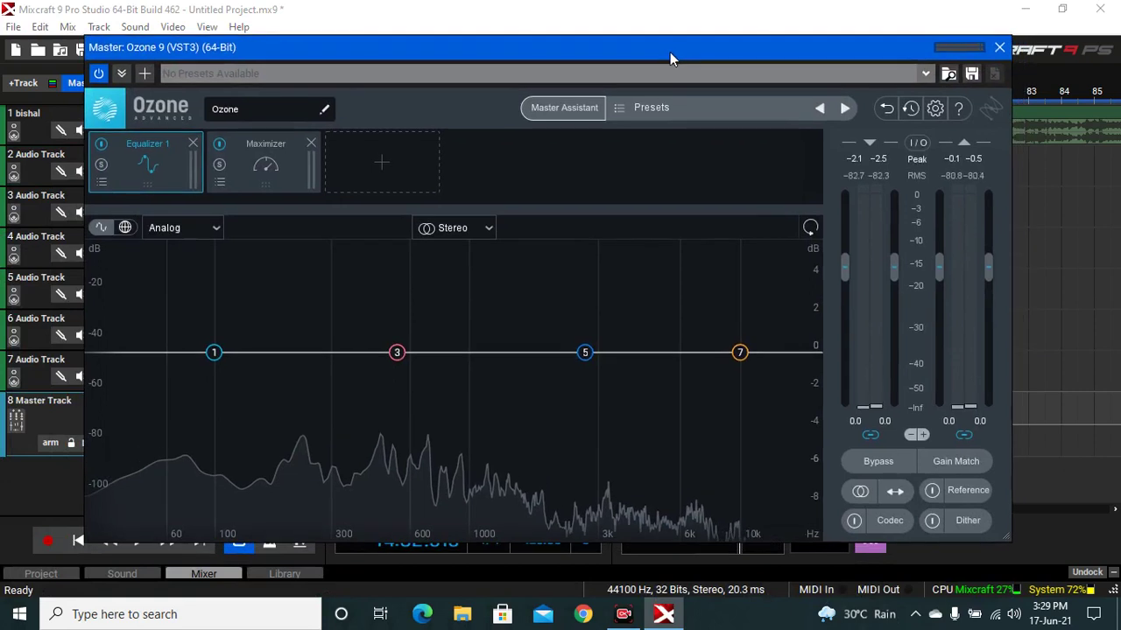
# Run Ozone's Master Assistant on the looped section with Modern modules, Manual Medium intensity and Streaming destination, and accept its suggestion
pyautogui.click(567, 106)
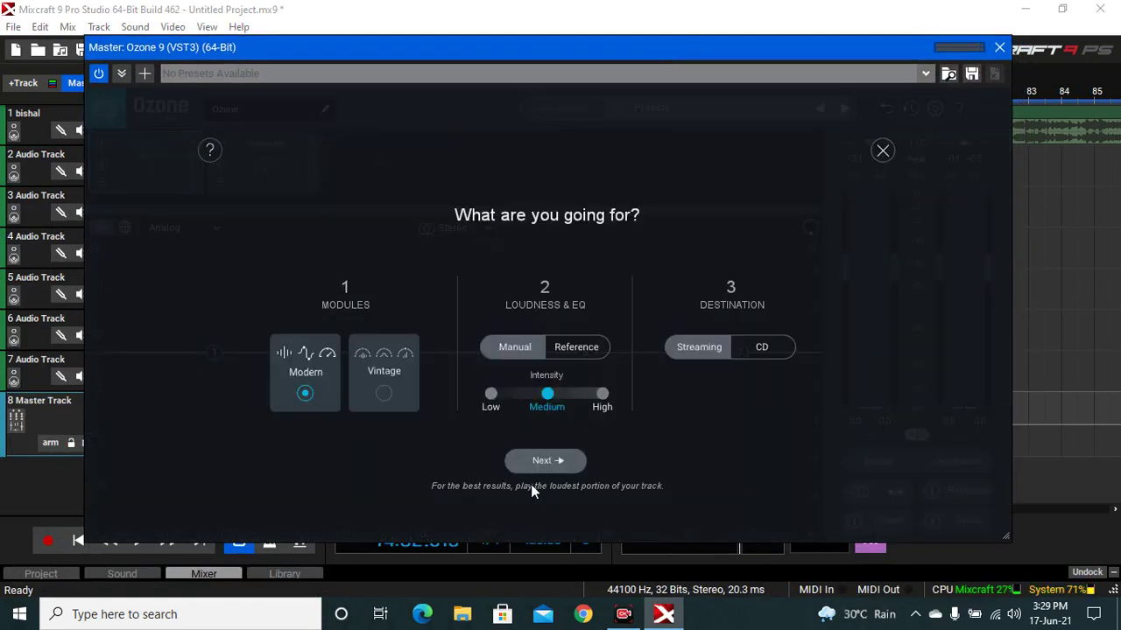
pyautogui.click(545, 460)
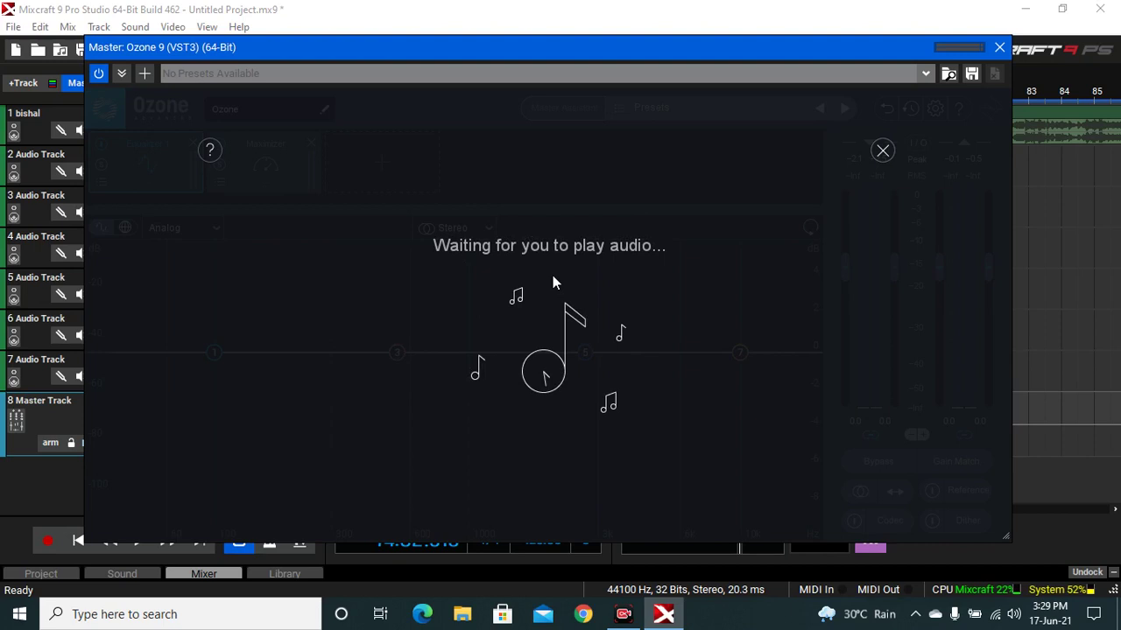
pyautogui.moveTo(630, 49); pyautogui.dragTo(567, 289)
pyautogui.click(722, 155)
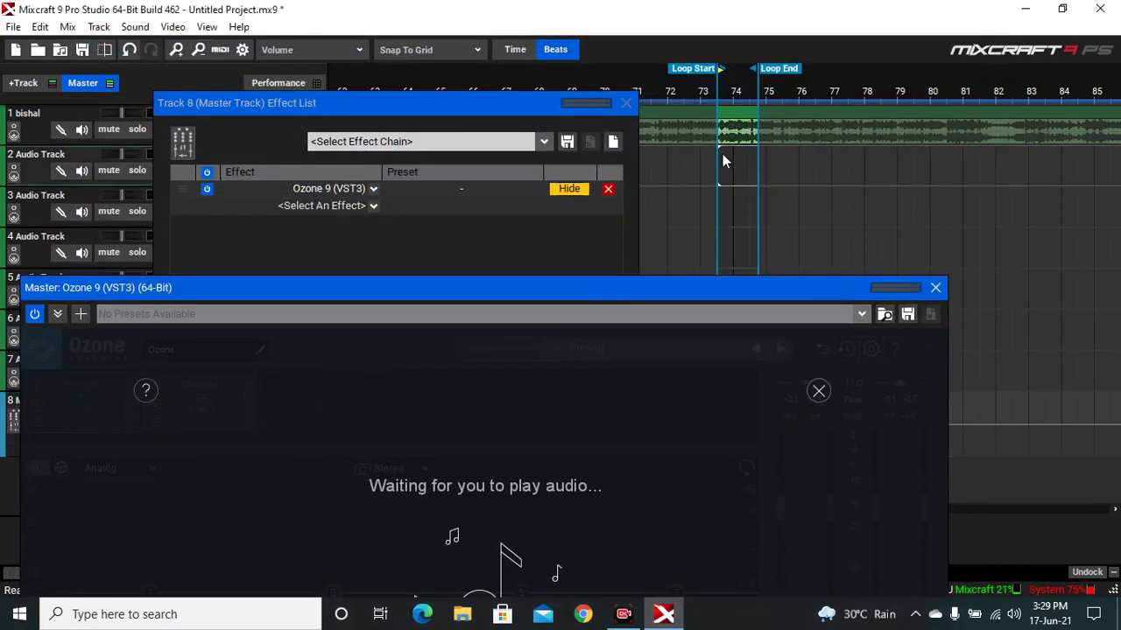
pyautogui.press('space')
pyautogui.moveTo(596, 291); pyautogui.dragTo(694, 78)
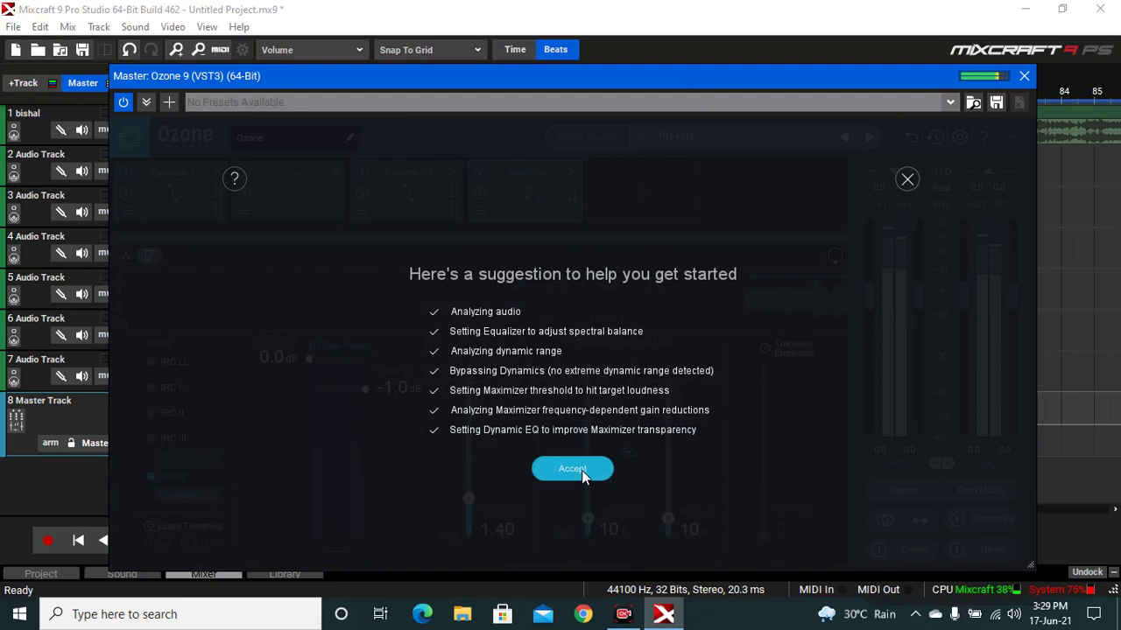
pyautogui.click(572, 469)
pyautogui.moveTo(900, 71); pyautogui.dragTo(807, 370)
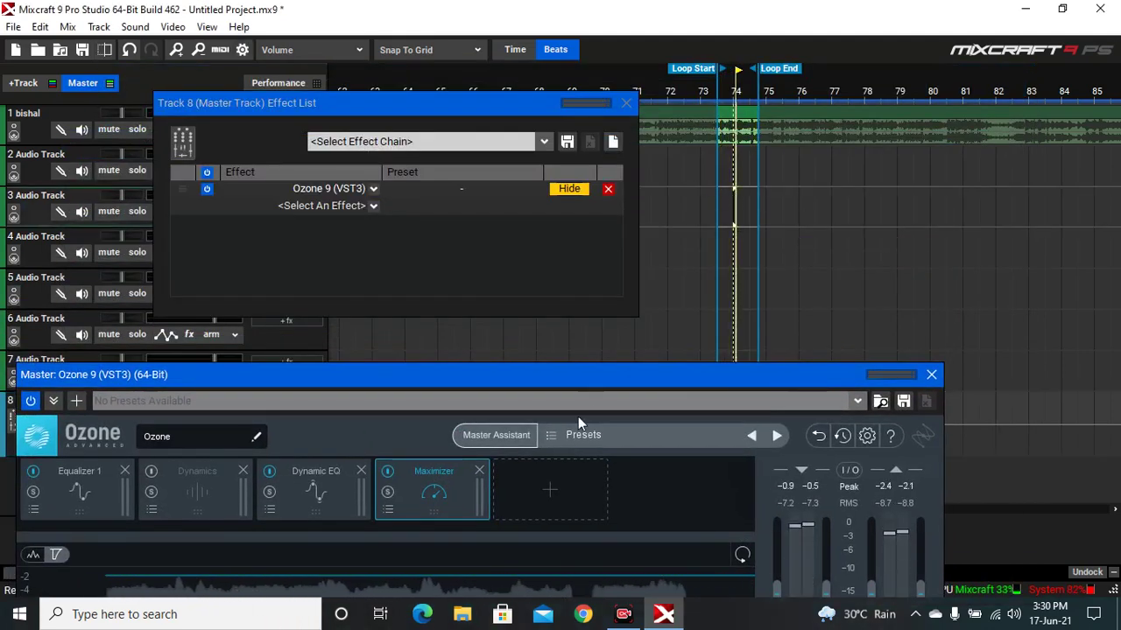
pyautogui.click(619, 86)
# Add the Imager module after the Maximizer in Ozone and play the looped section through it
pyautogui.moveTo(672, 371); pyautogui.dragTo(742, 59)
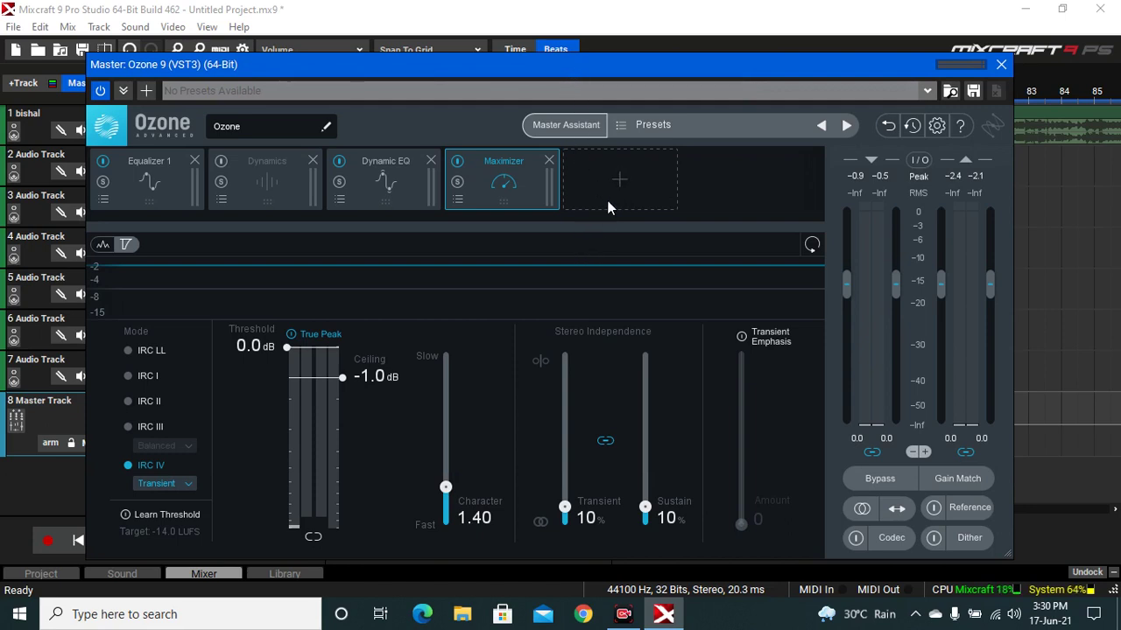
pyautogui.moveTo(582, 74); pyautogui.dragTo(620, 57)
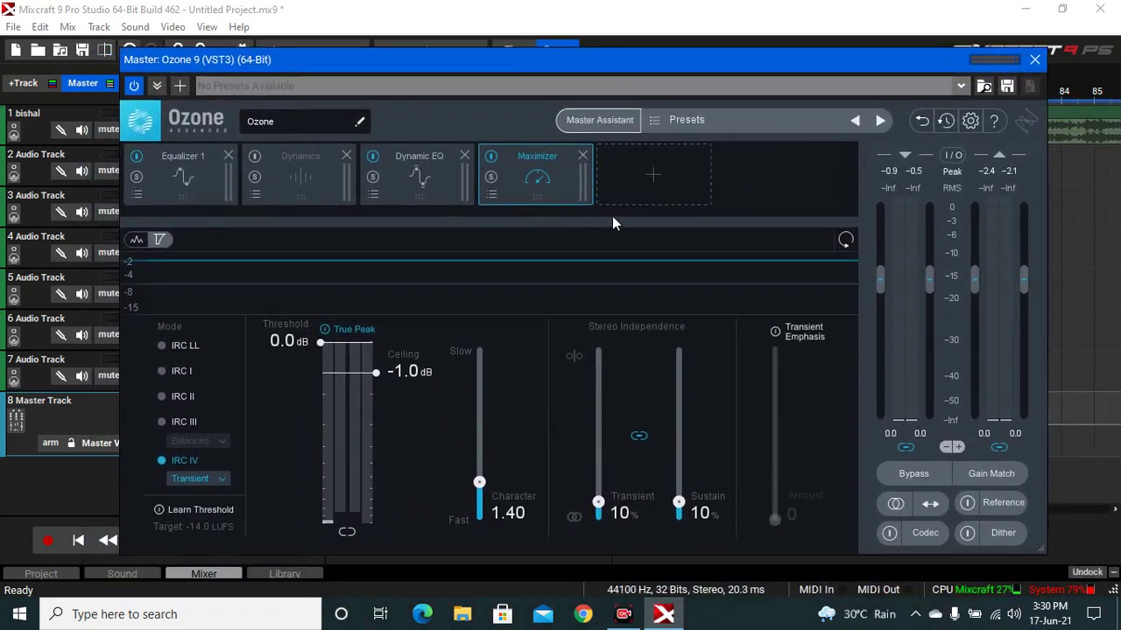
pyautogui.click(652, 178)
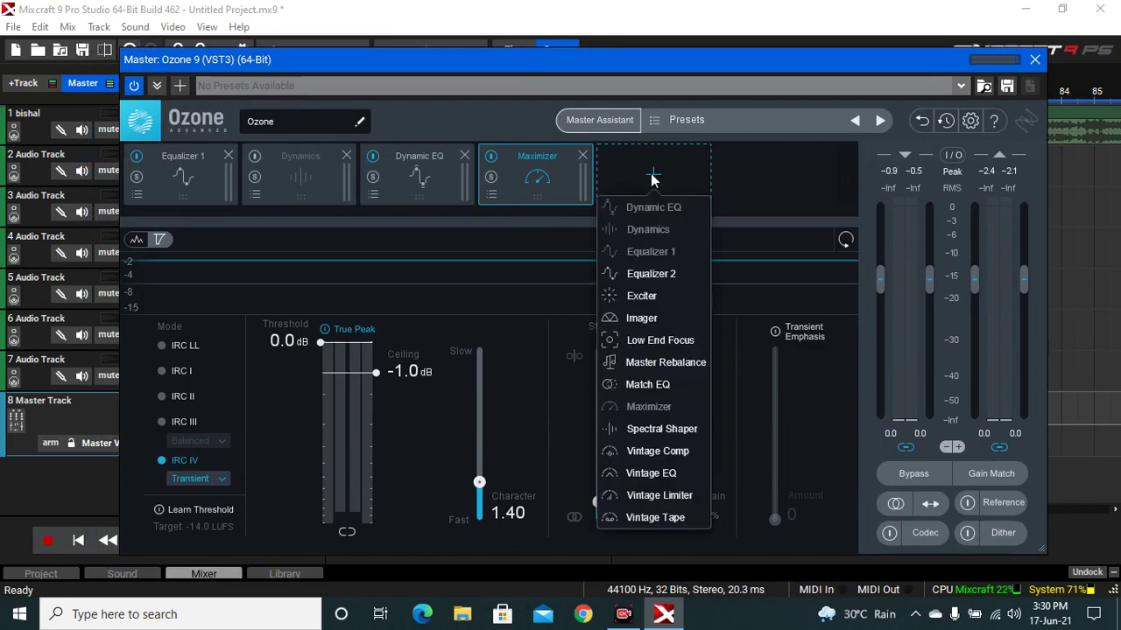
pyautogui.click(642, 319)
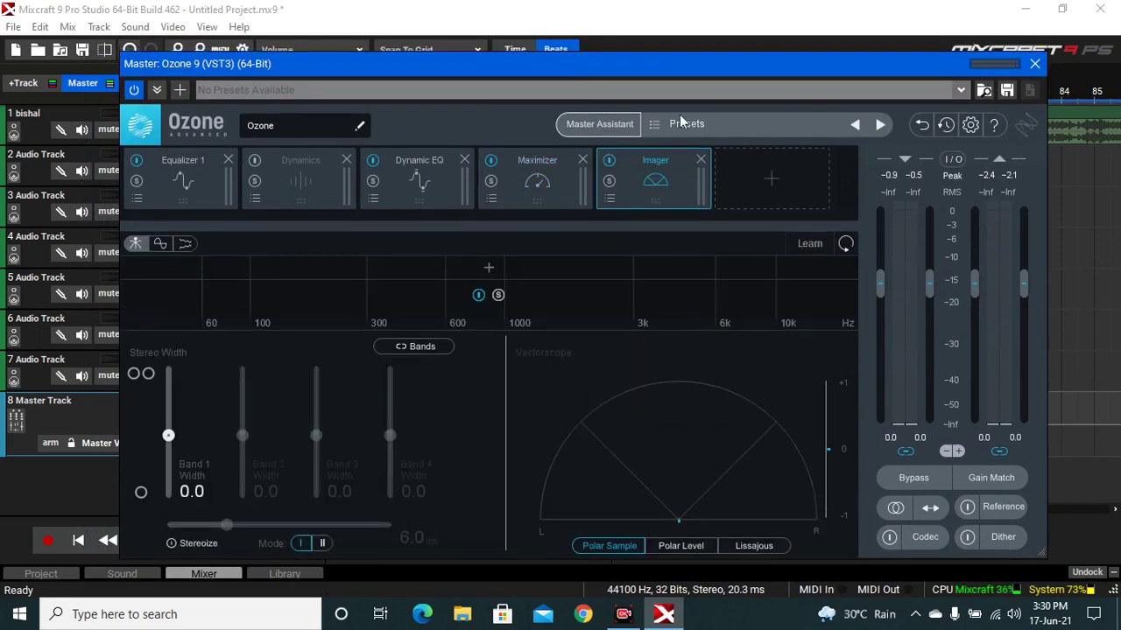
pyautogui.moveTo(684, 68); pyautogui.dragTo(703, 342)
pyautogui.click(719, 157)
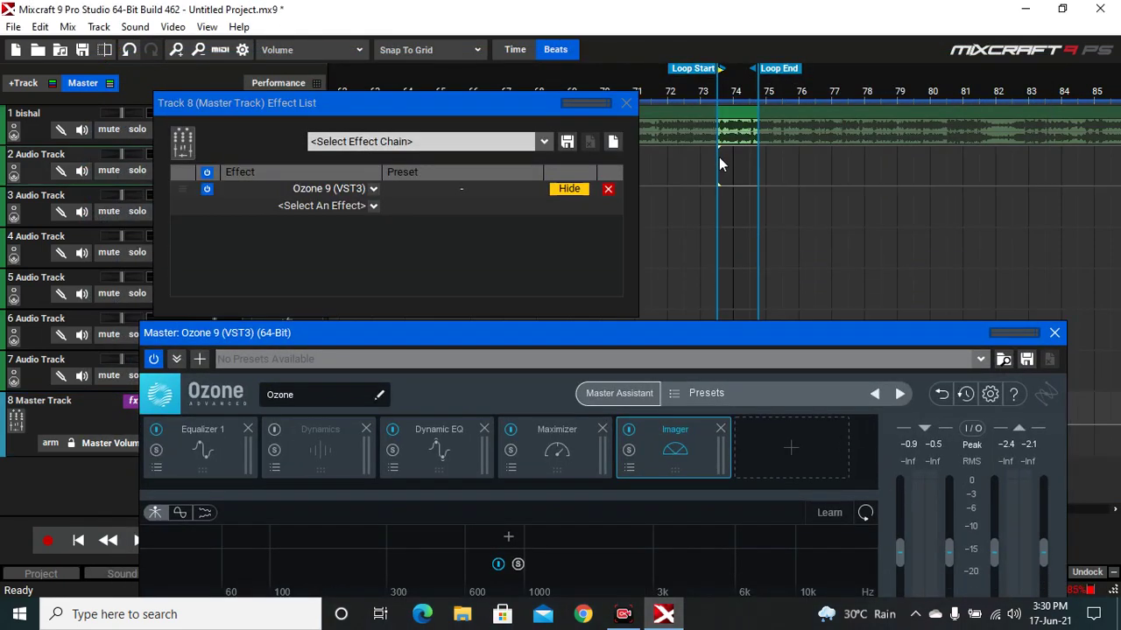
pyautogui.moveTo(688, 336); pyautogui.dragTo(689, 93)
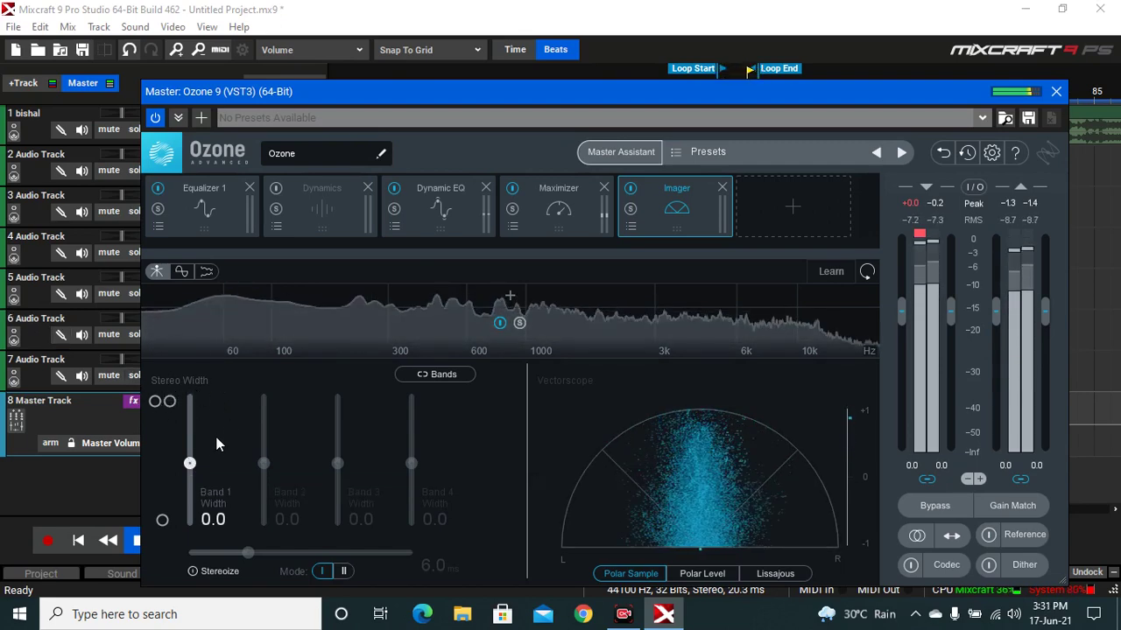
# Try narrowing the Imager's Band 1 stereo width to -100 while the loop plays, and return it to 0.0
pyautogui.moveTo(190, 464); pyautogui.dragTo(190, 480)
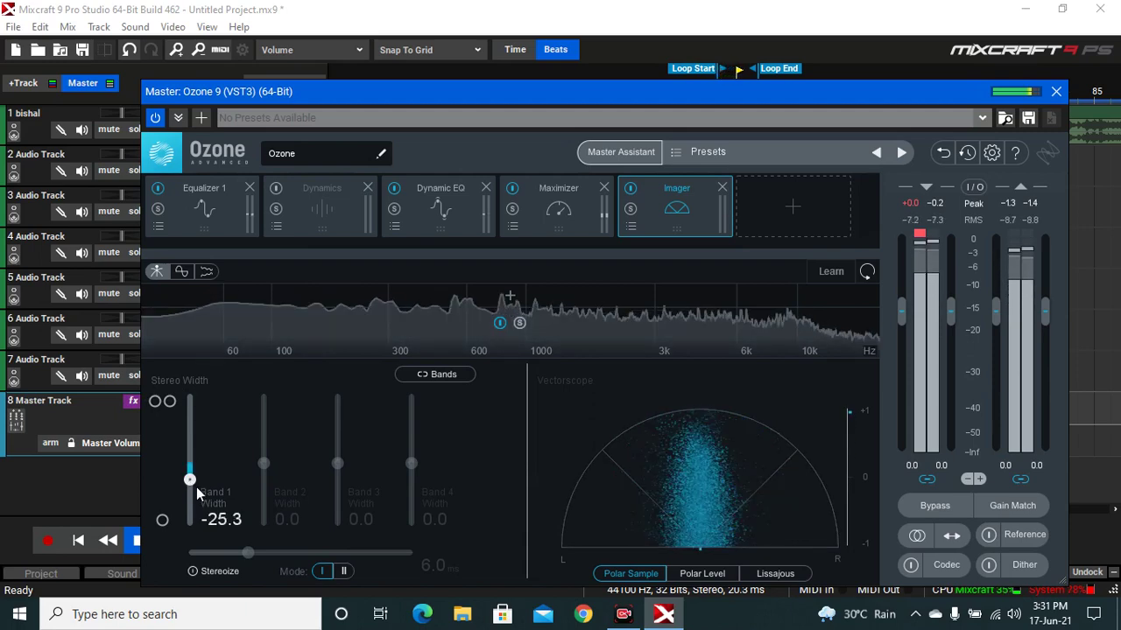
pyautogui.moveTo(201, 532); pyautogui.dragTo(201, 539)
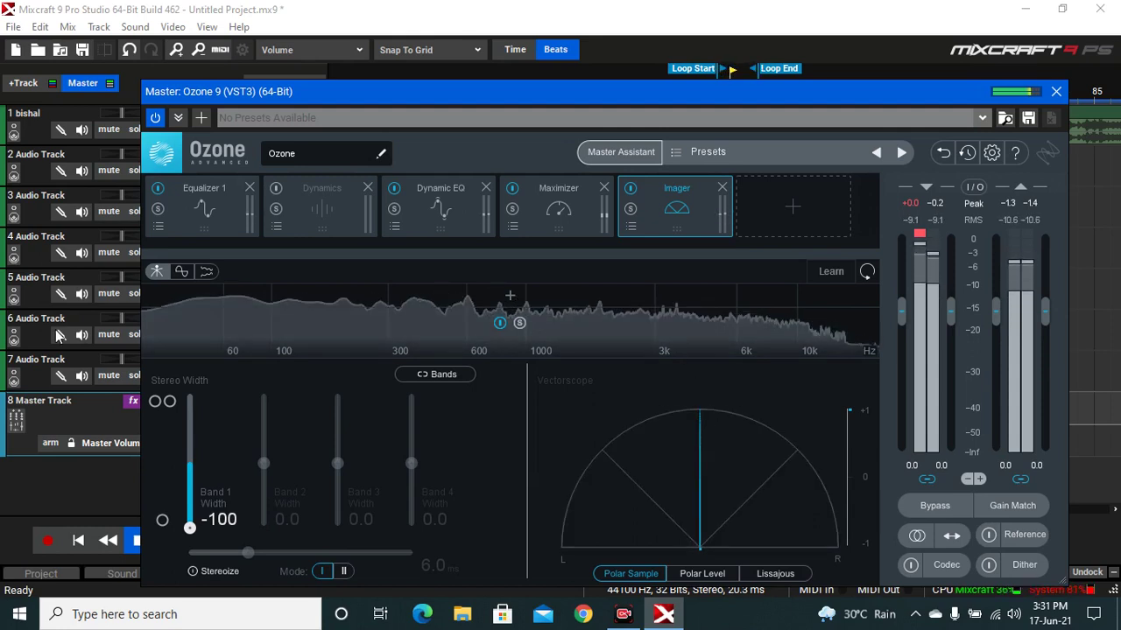
pyautogui.moveTo(189, 527); pyautogui.dragTo(190, 463)
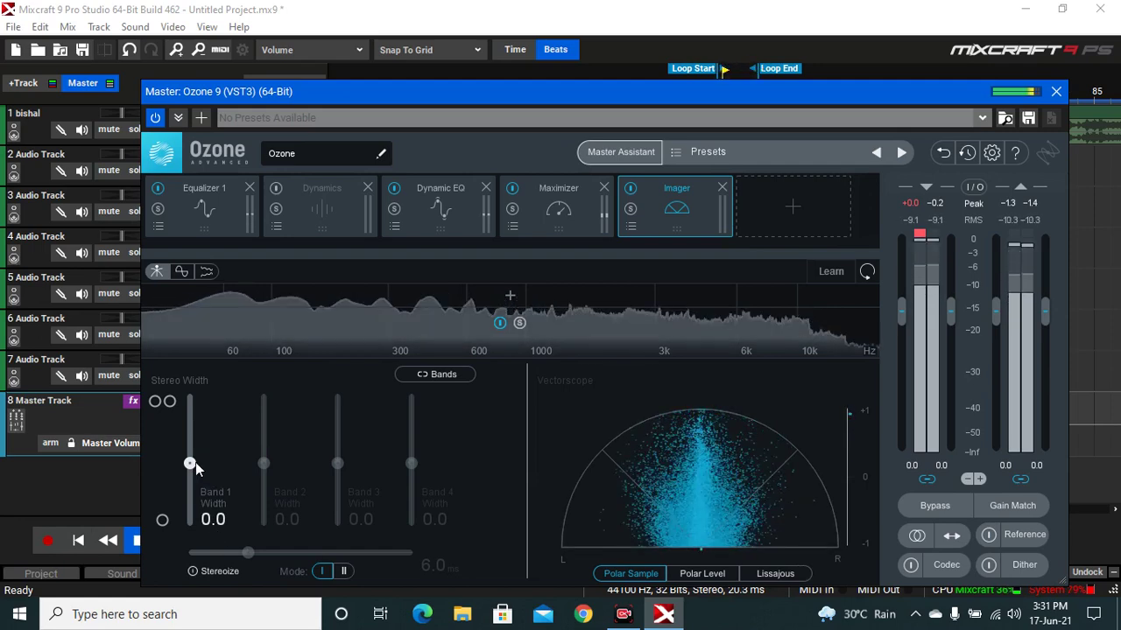
# Widen the Imager's Band 1 stereo width to 50.6 while the looped section plays
pyautogui.moveTo(190, 466); pyautogui.dragTo(192, 437)
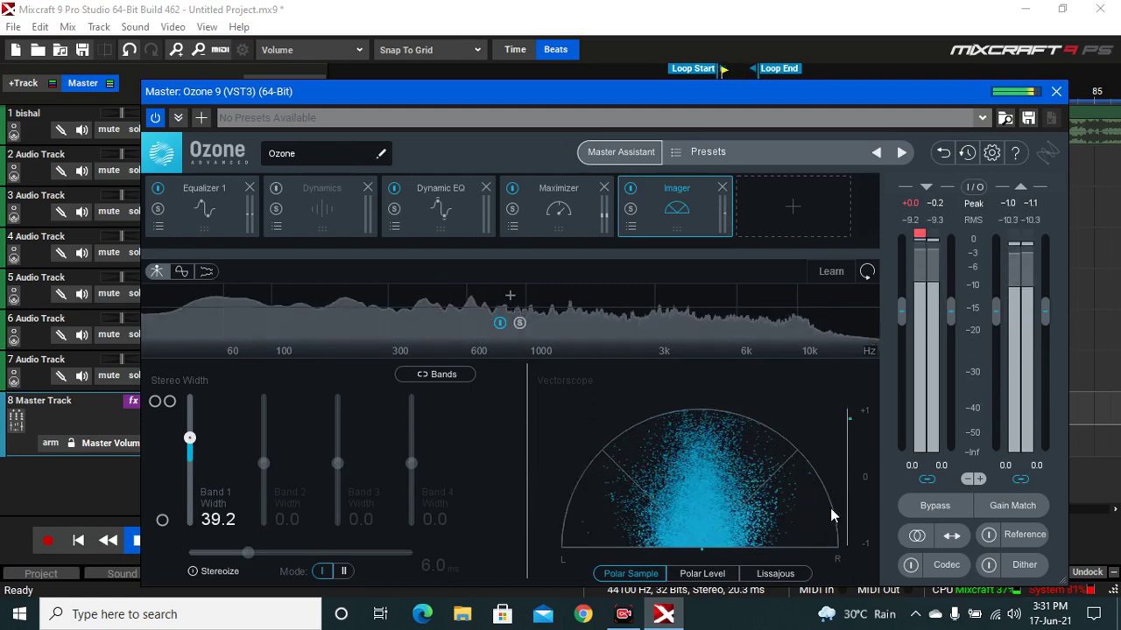
pyautogui.moveTo(189, 437); pyautogui.dragTo(190, 433)
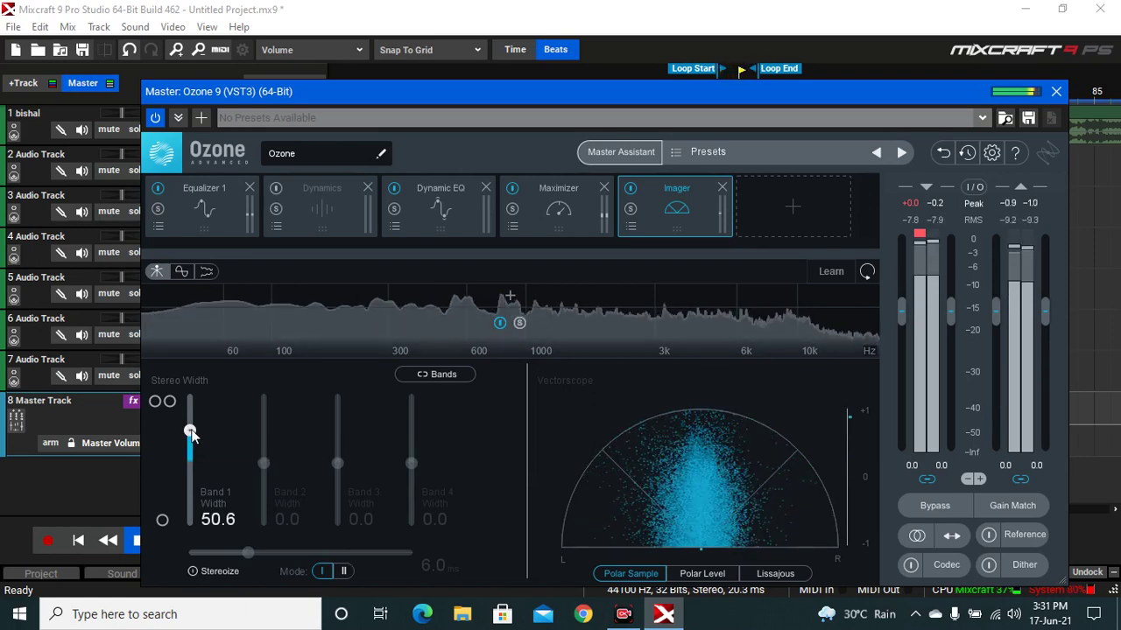
pyautogui.moveTo(191, 434); pyautogui.dragTo(191, 429)
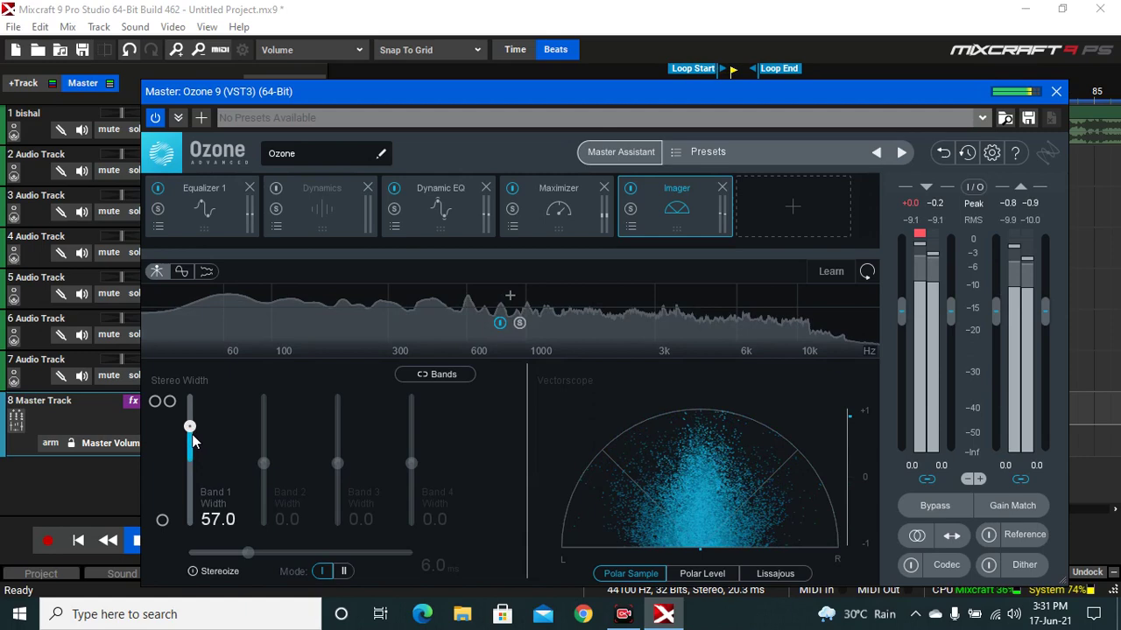
pyautogui.moveTo(191, 429); pyautogui.dragTo(195, 426)
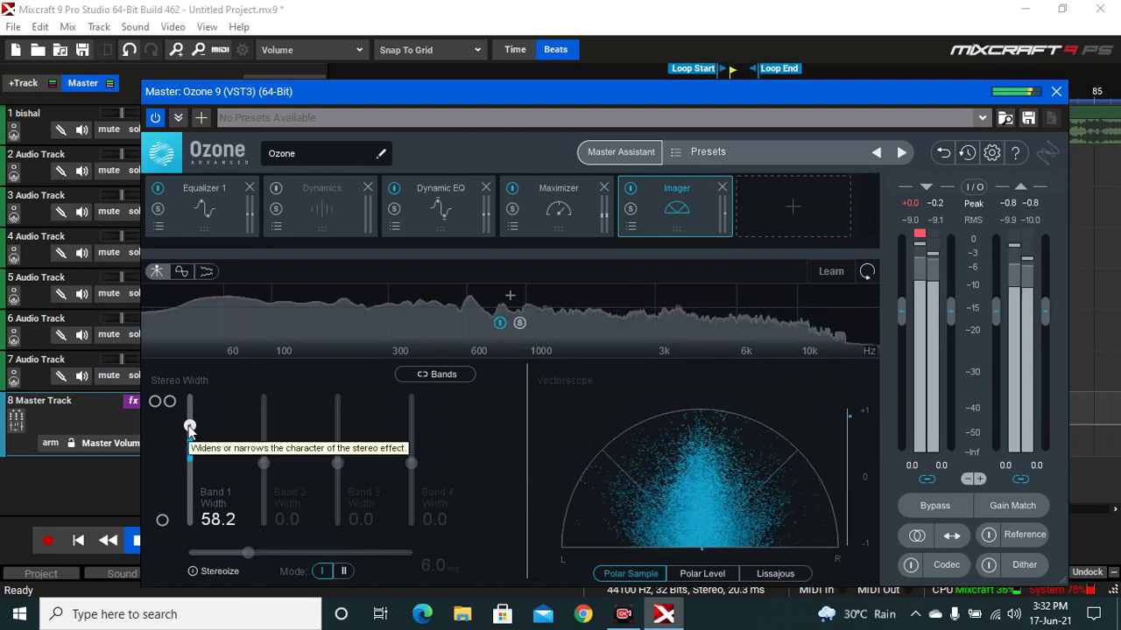
pyautogui.moveTo(193, 429)
pyautogui.mouseDown()
pyautogui.moveTo(191, 396)
pyautogui.moveTo(177, 536)
pyautogui.moveTo(183, 375)
pyautogui.moveTo(188, 527)
pyautogui.moveTo(233, 367)
pyautogui.moveTo(245, 447)
pyautogui.moveTo(249, 437)
pyautogui.moveTo(188, 430)
pyautogui.mouseUp()
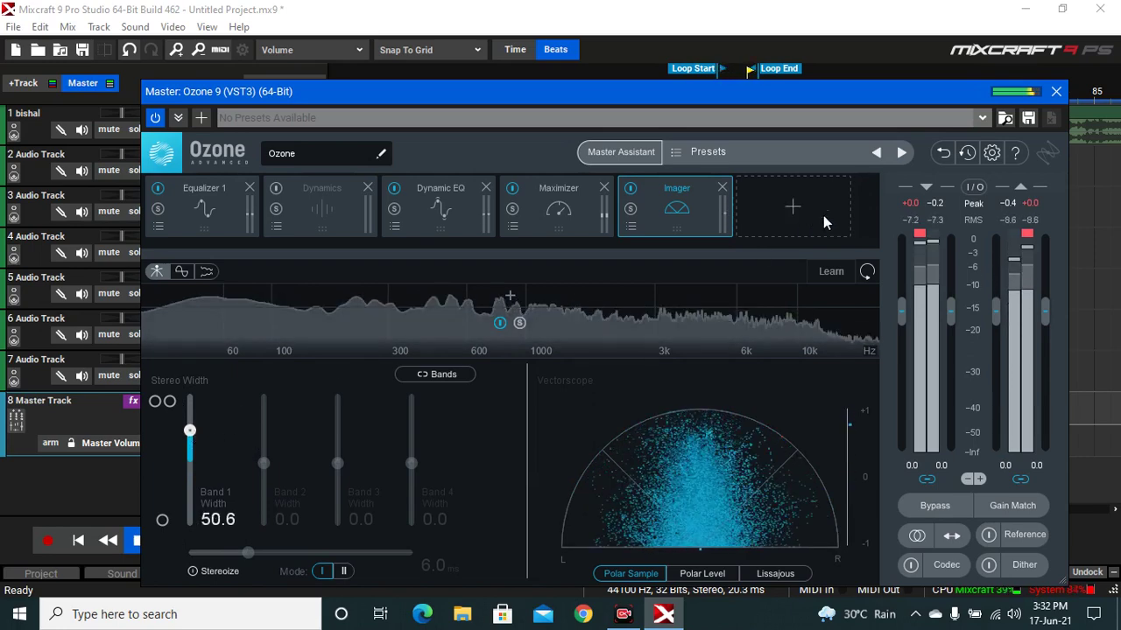
# Stop playback and close the Ozone 9 window and the master track's effect list
pyautogui.click(1056, 91)
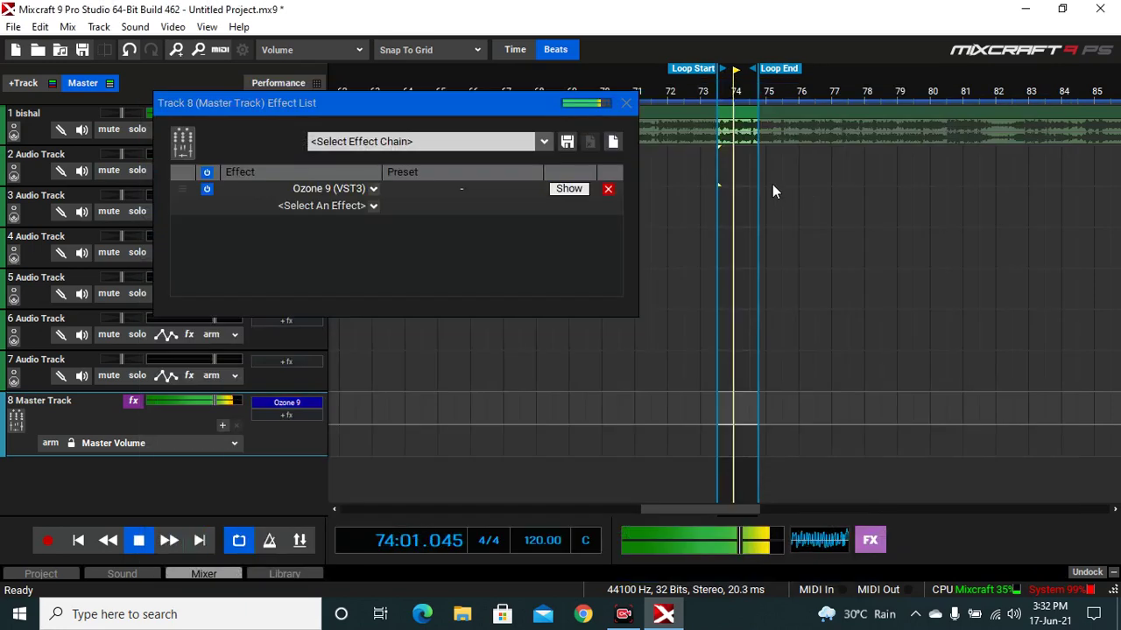
pyautogui.press('space')
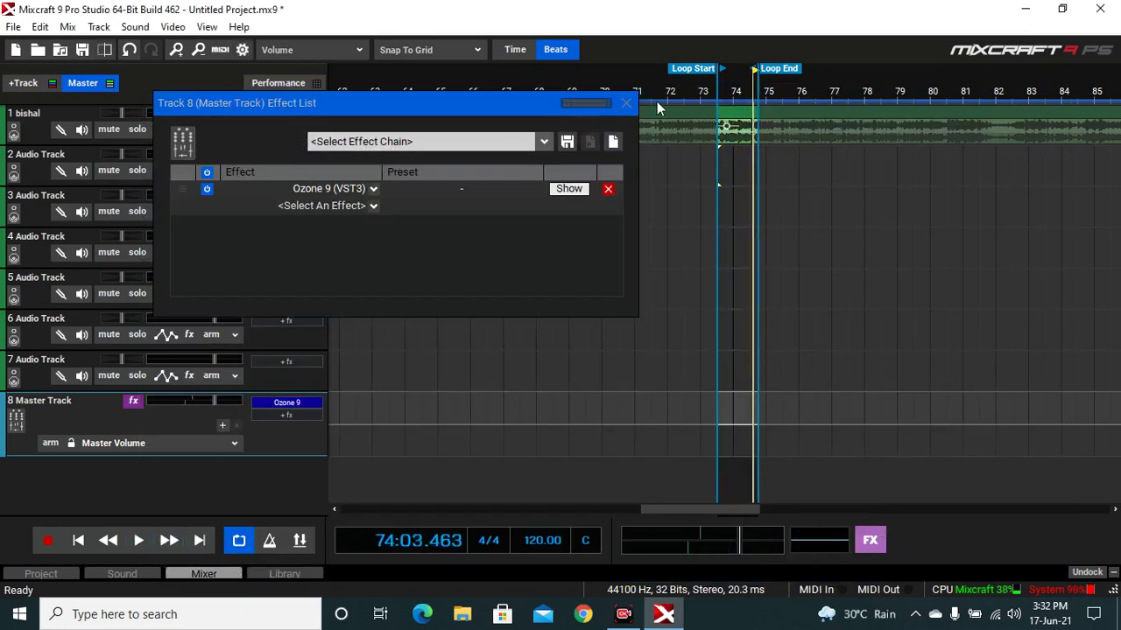
pyautogui.click(627, 103)
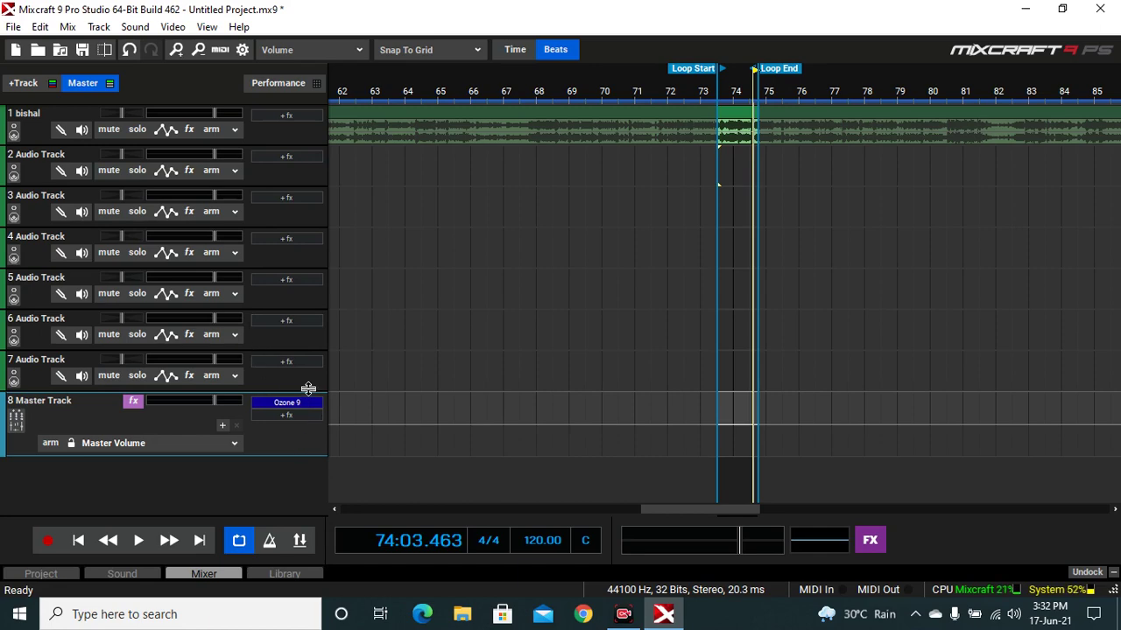
# Turn off loop playback and return the playback position to the start of the project
pyautogui.click(238, 540)
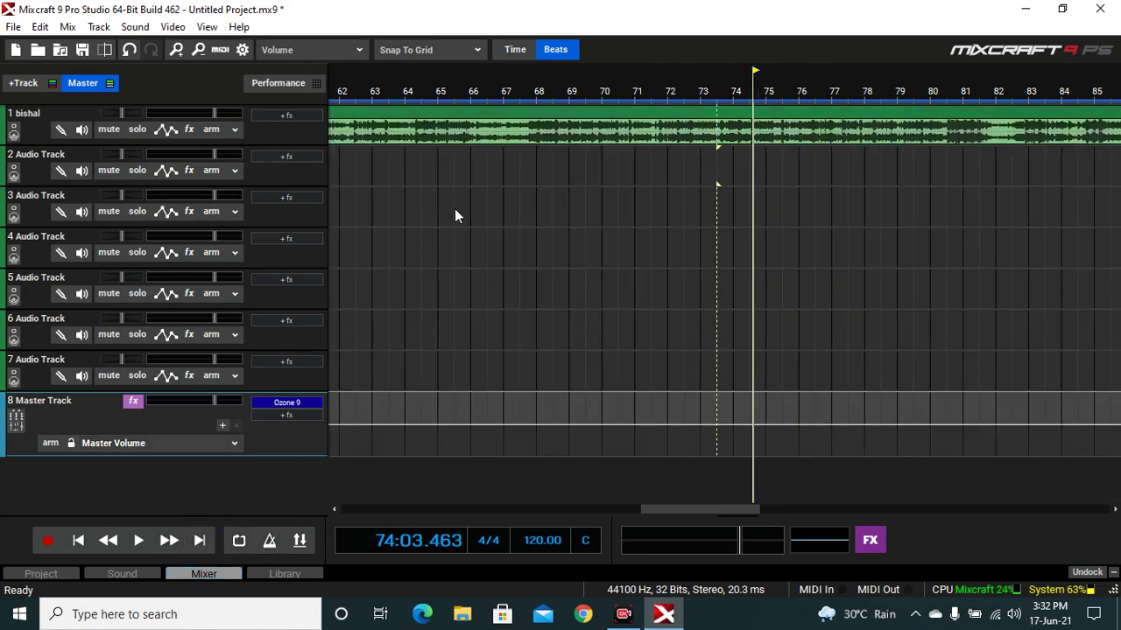
pyautogui.scroll(-1, 476, 214)
pyautogui.scroll(-3, 525, 220)
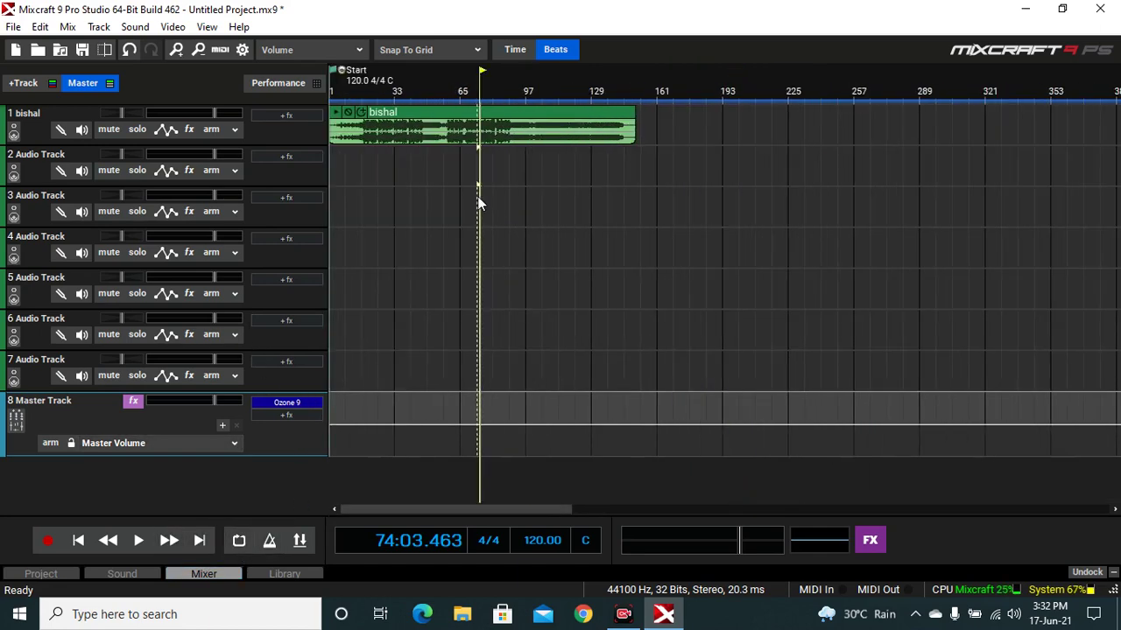
pyautogui.click(378, 165)
pyautogui.scroll(2, 459, 216)
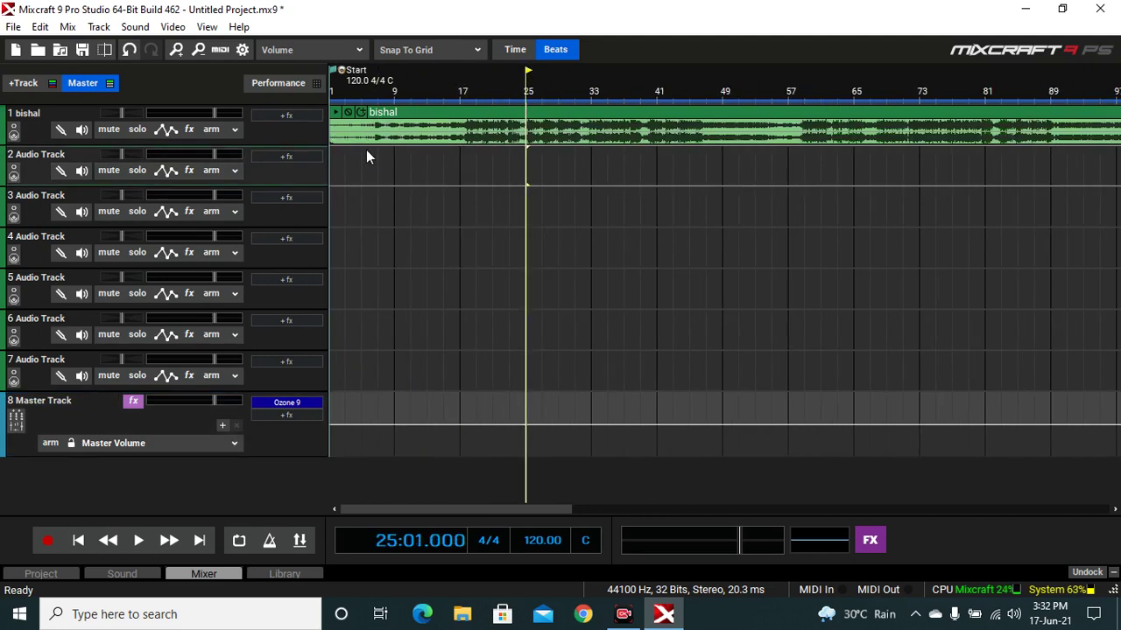
pyautogui.click(333, 152)
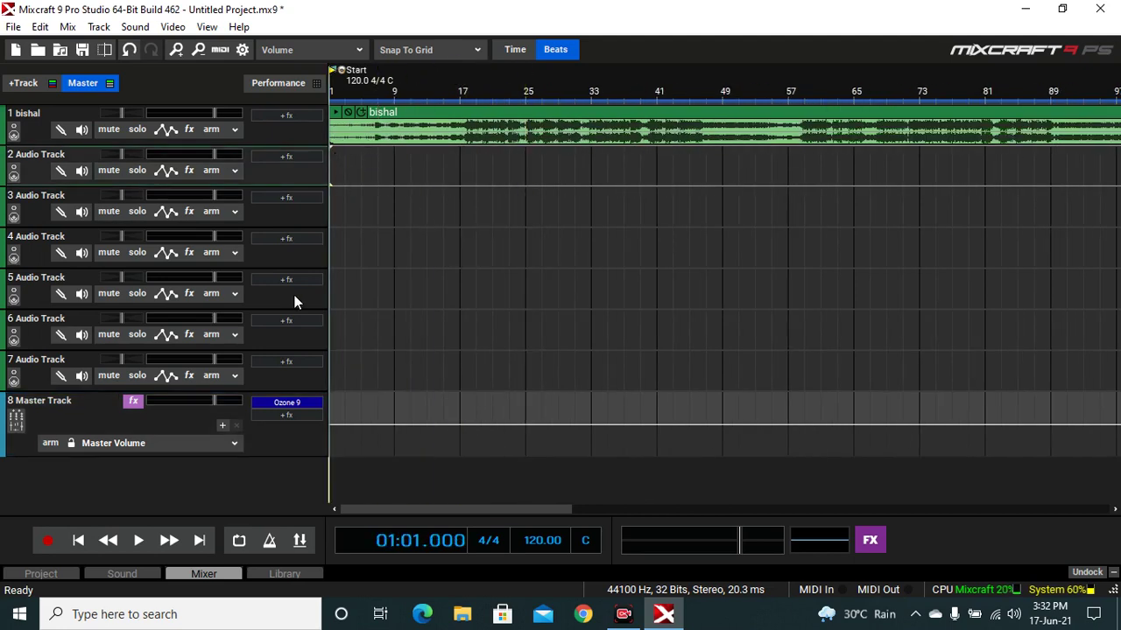
pyautogui.click(14, 26)
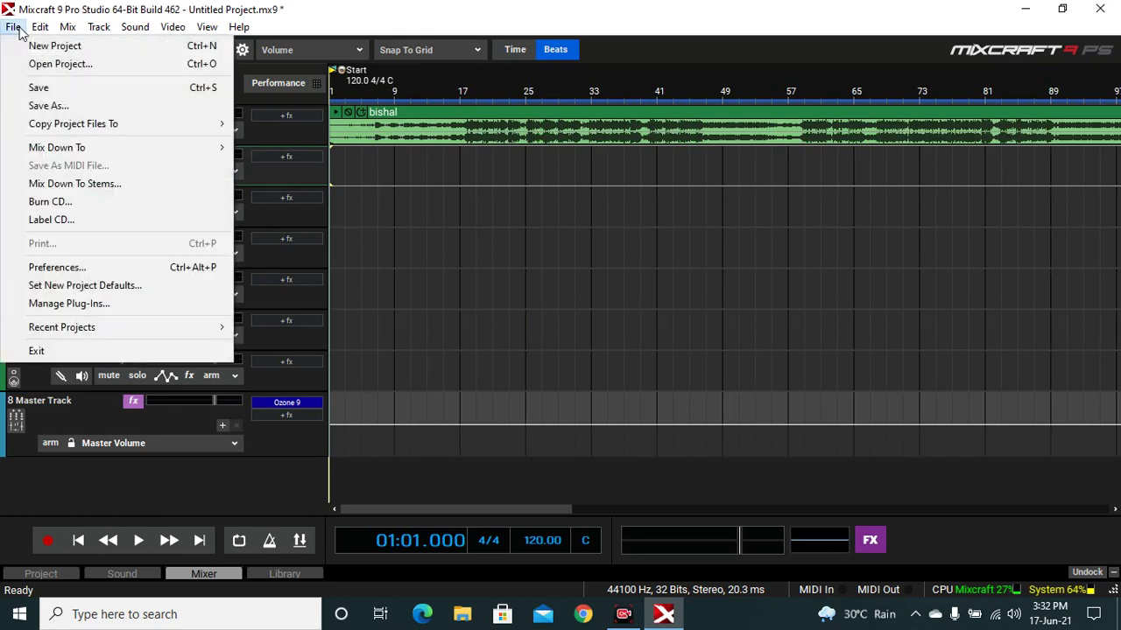
pyautogui.moveTo(63, 149)
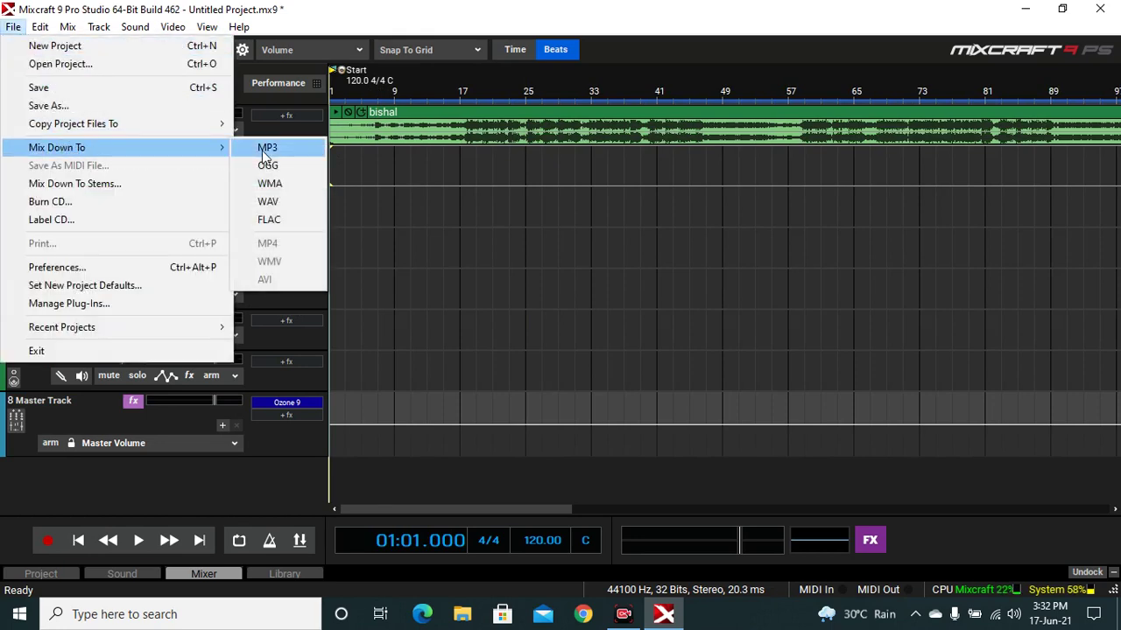
pyautogui.click(396, 149)
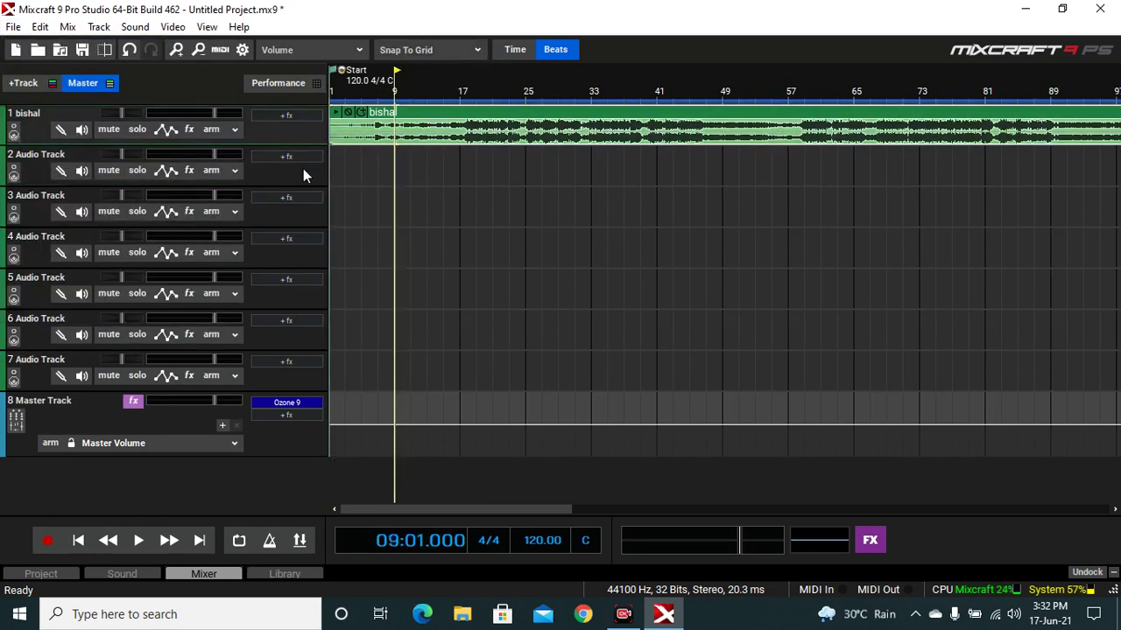
pyautogui.click(13, 27)
pyautogui.moveTo(75, 149)
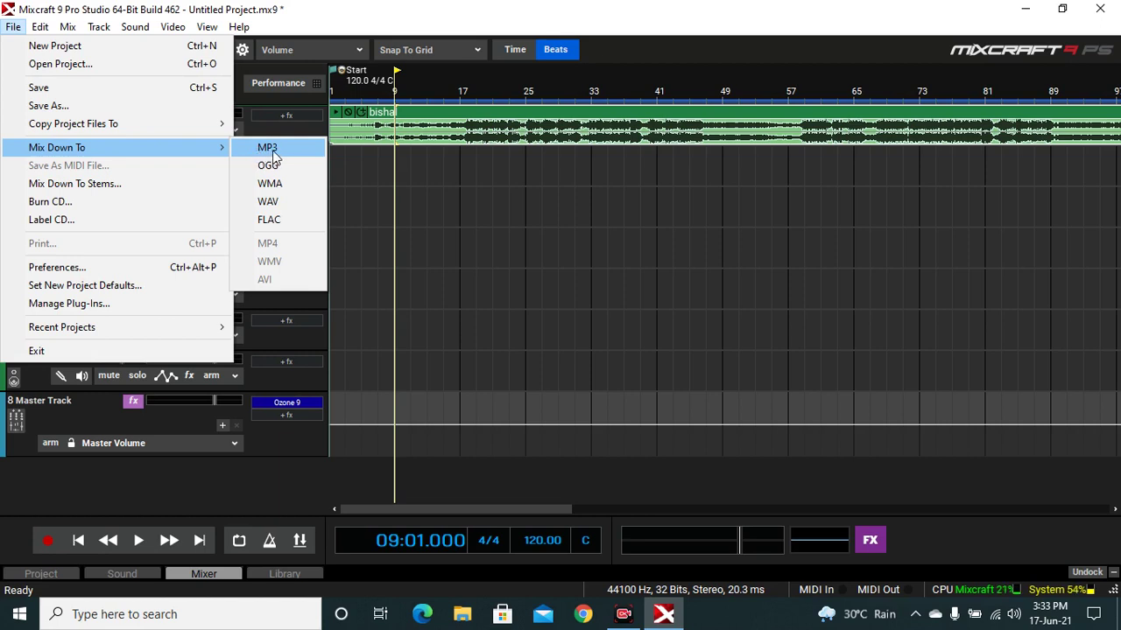
pyautogui.click(286, 206)
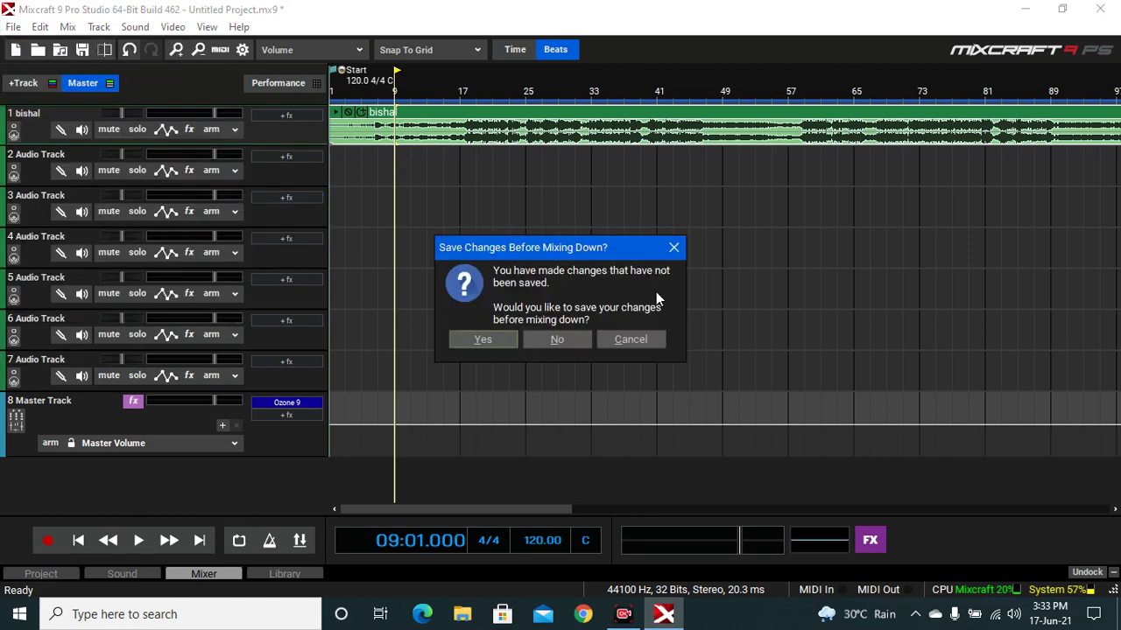
pyautogui.click(673, 250)
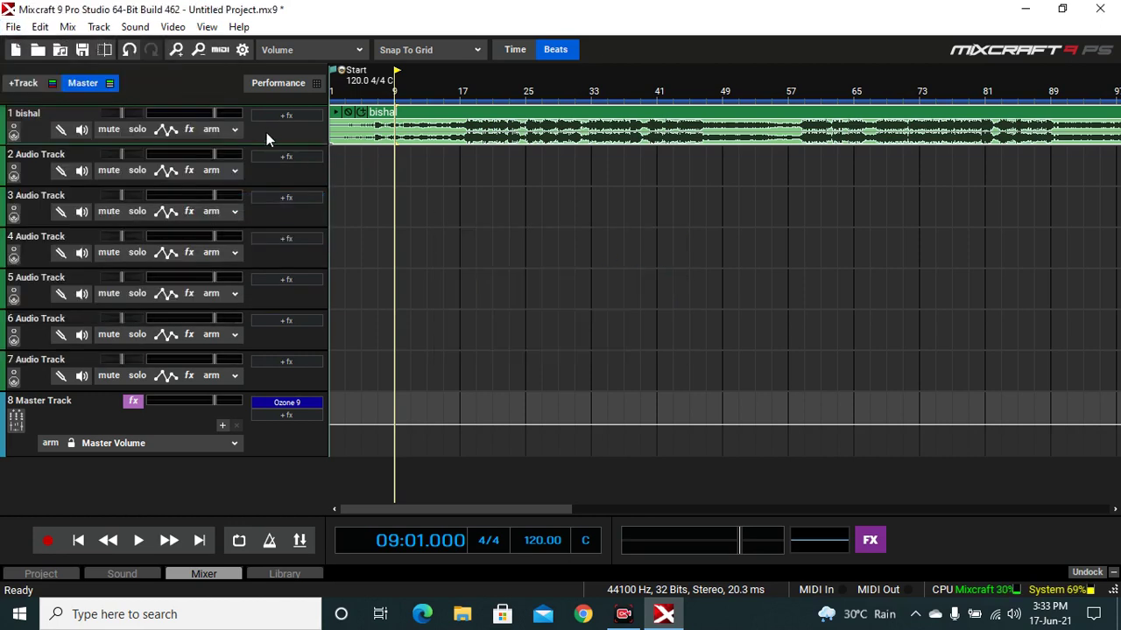
# Start an MP3 mixdown, agree to save the changes first, and choose the Desktop as the save location
pyautogui.click(14, 26)
pyautogui.moveTo(187, 146)
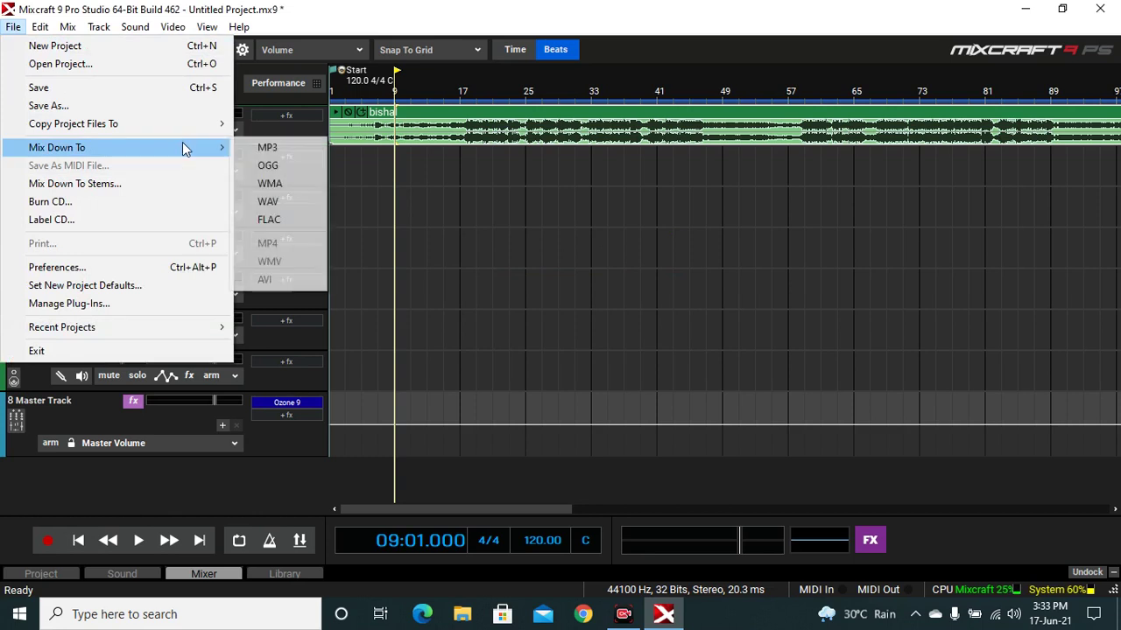
pyautogui.click(285, 147)
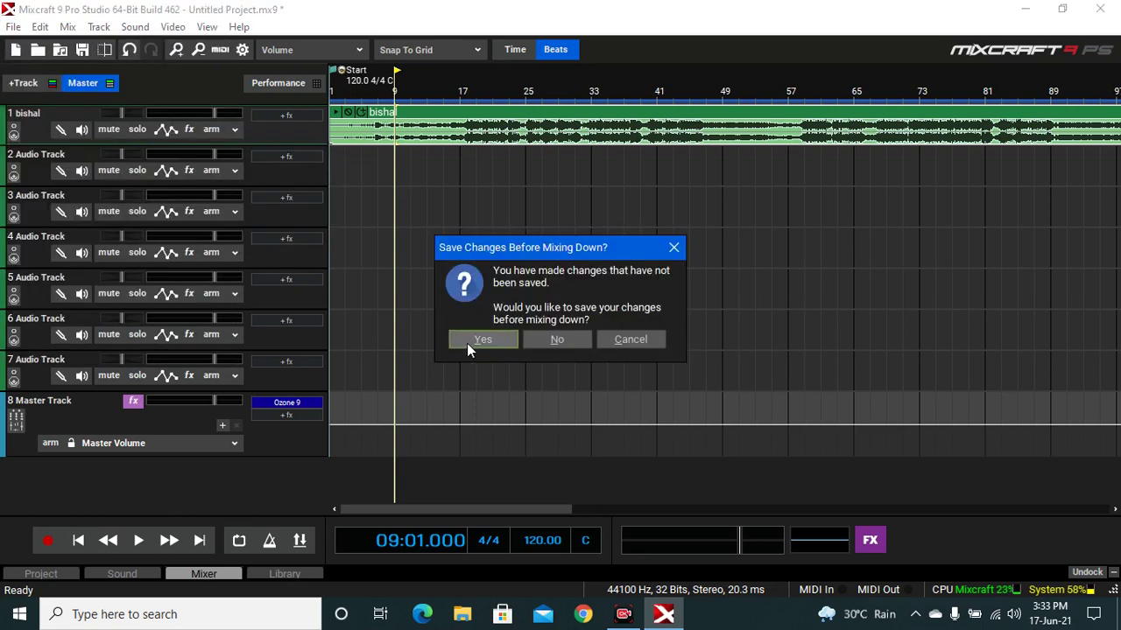
pyautogui.click(467, 344)
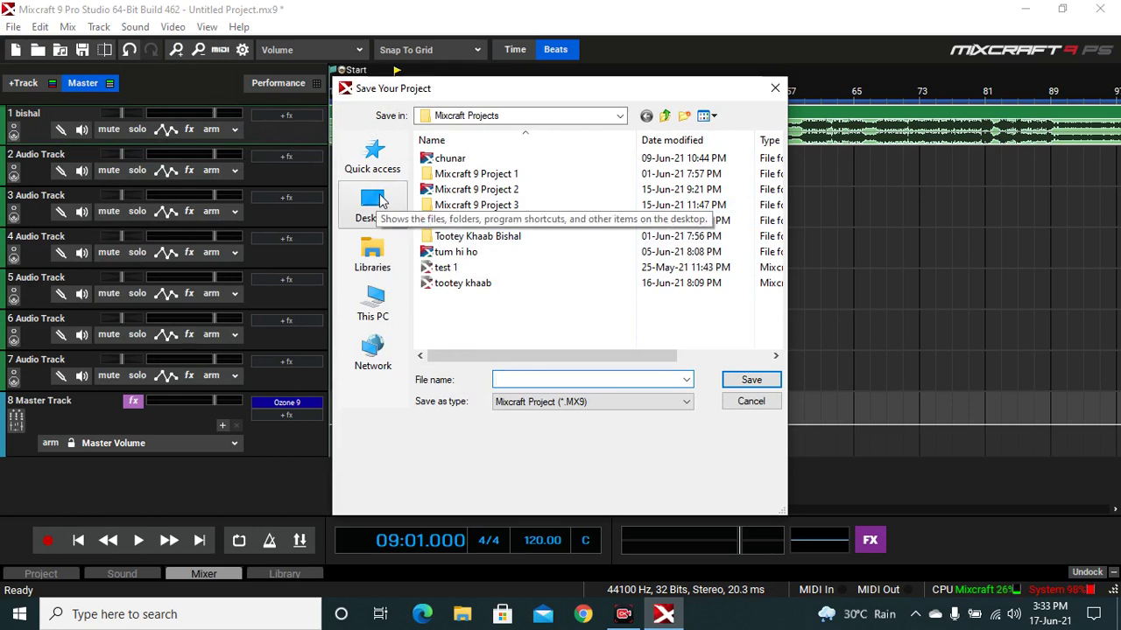
pyautogui.click(372, 206)
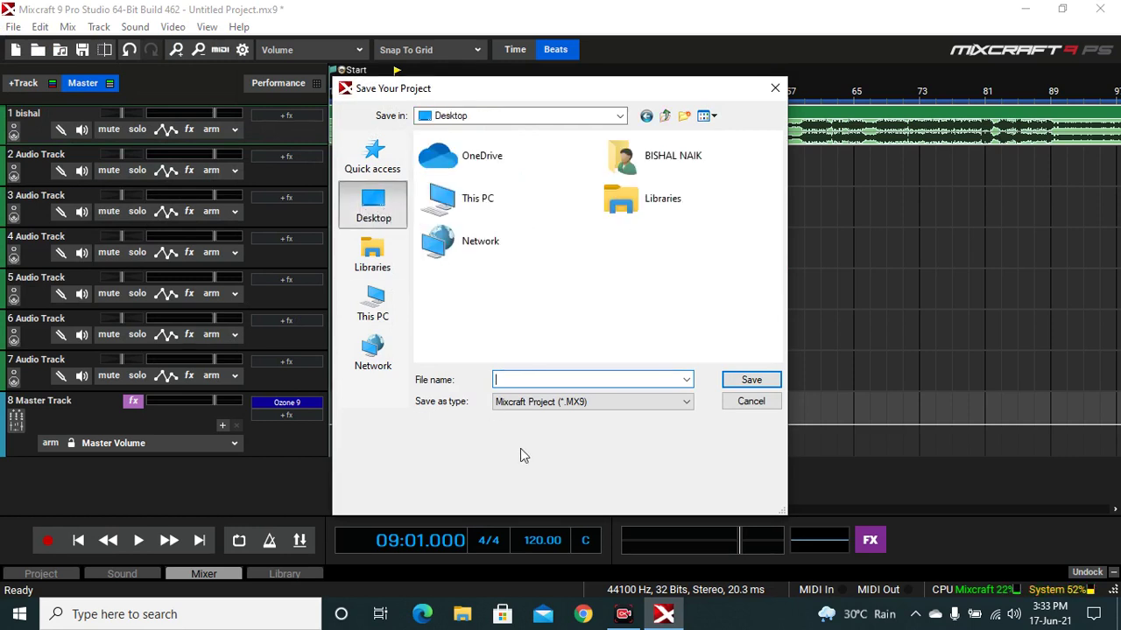
# Set the save type to MP3 File (*.MP3) and name the file "mastering file"
pyautogui.click(544, 405)
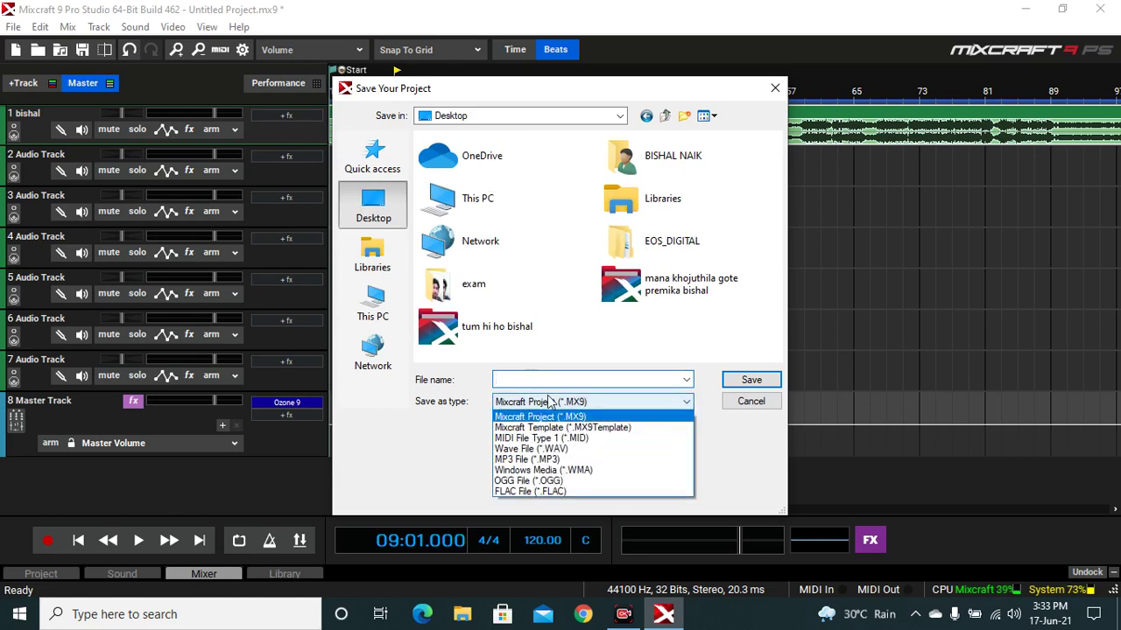
pyautogui.click(520, 459)
pyautogui.click(526, 402)
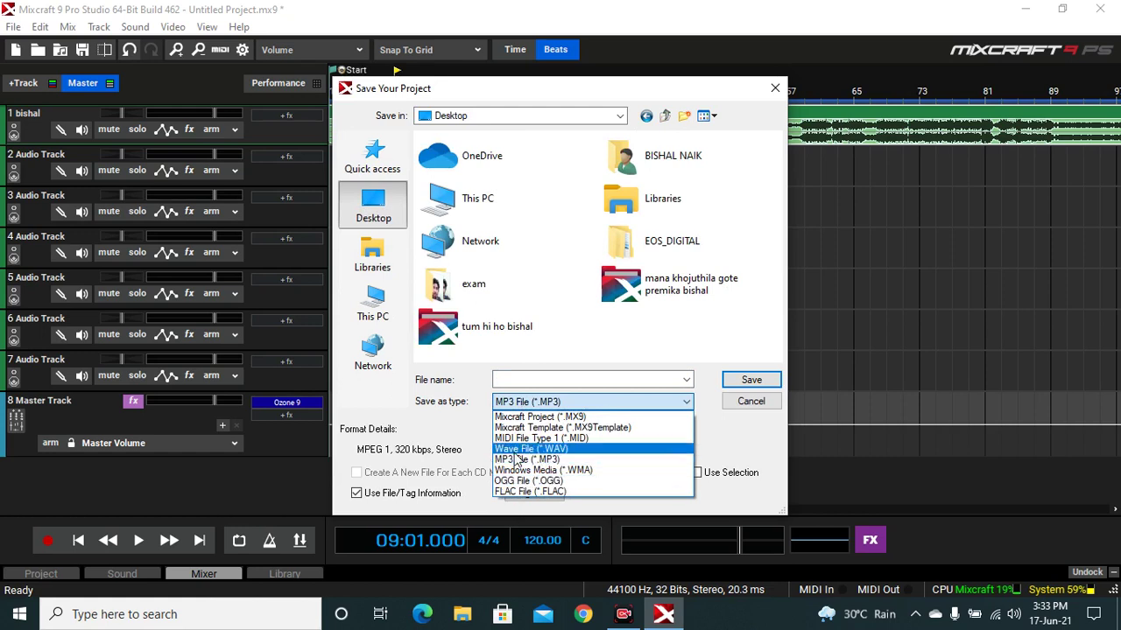
pyautogui.click(518, 464)
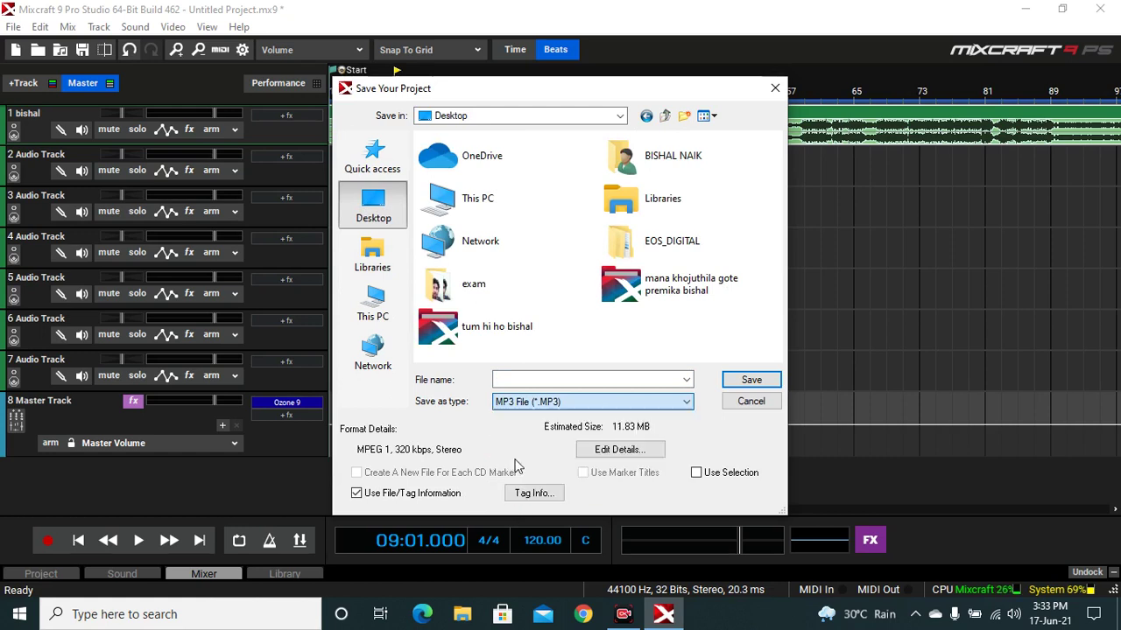
pyautogui.click(533, 379)
pyautogui.write('bif')
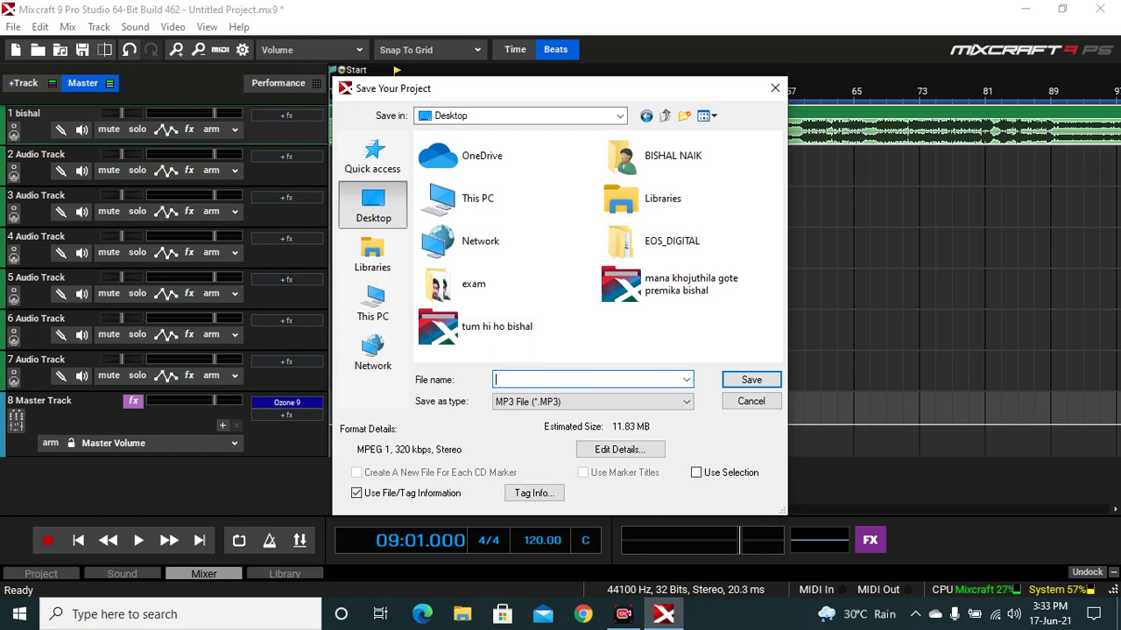
pyautogui.write('mastering file')
# Save the MP3 with the Super Quality 320 kbps stereo preset, and close the music player and the leftover save dialog
pyautogui.click(609, 450)
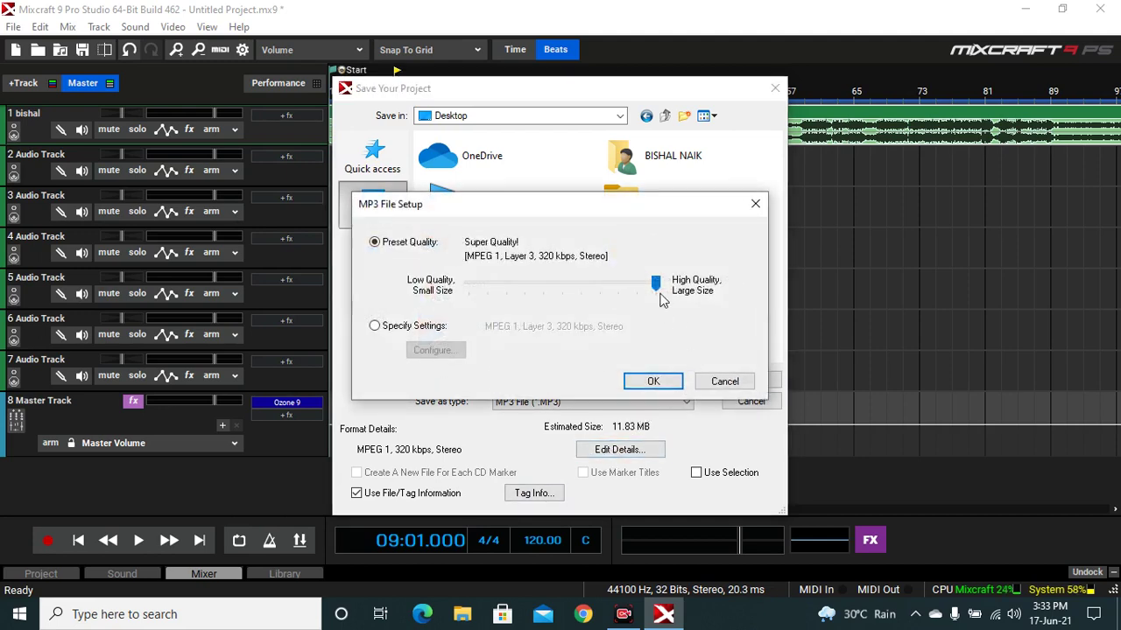
pyautogui.click(655, 382)
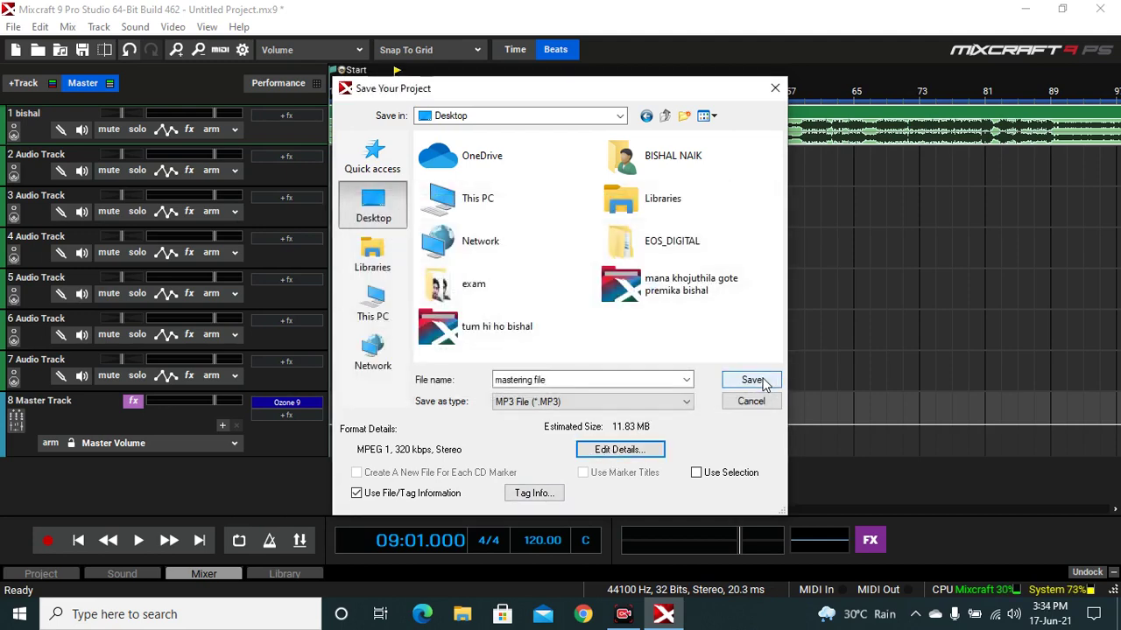
pyautogui.click(751, 381)
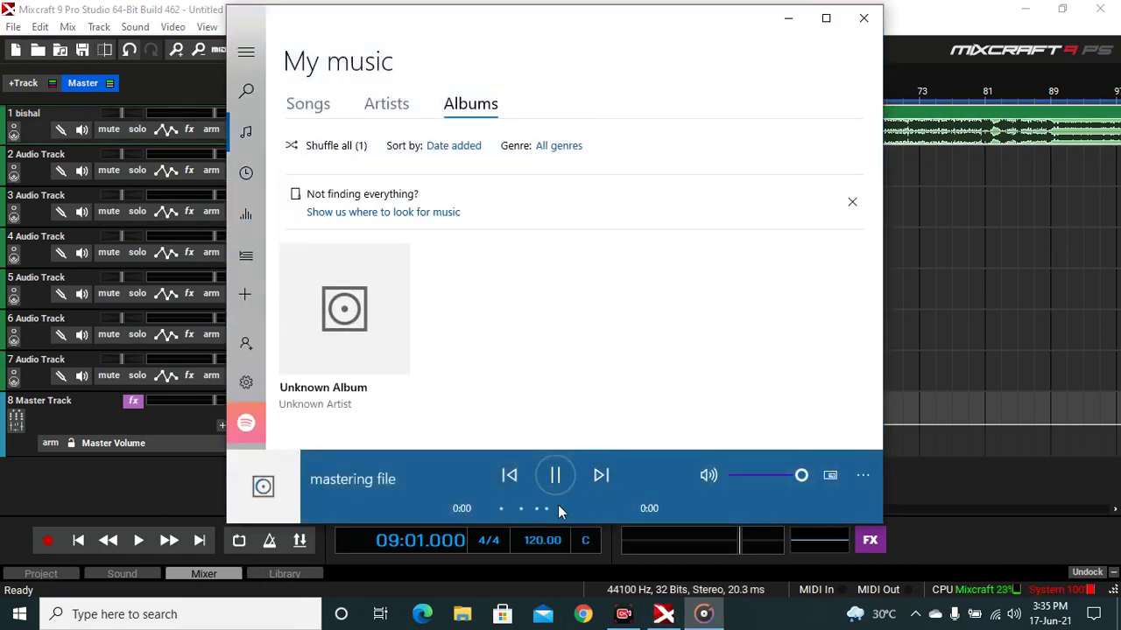
pyautogui.click(863, 18)
pyautogui.click(774, 90)
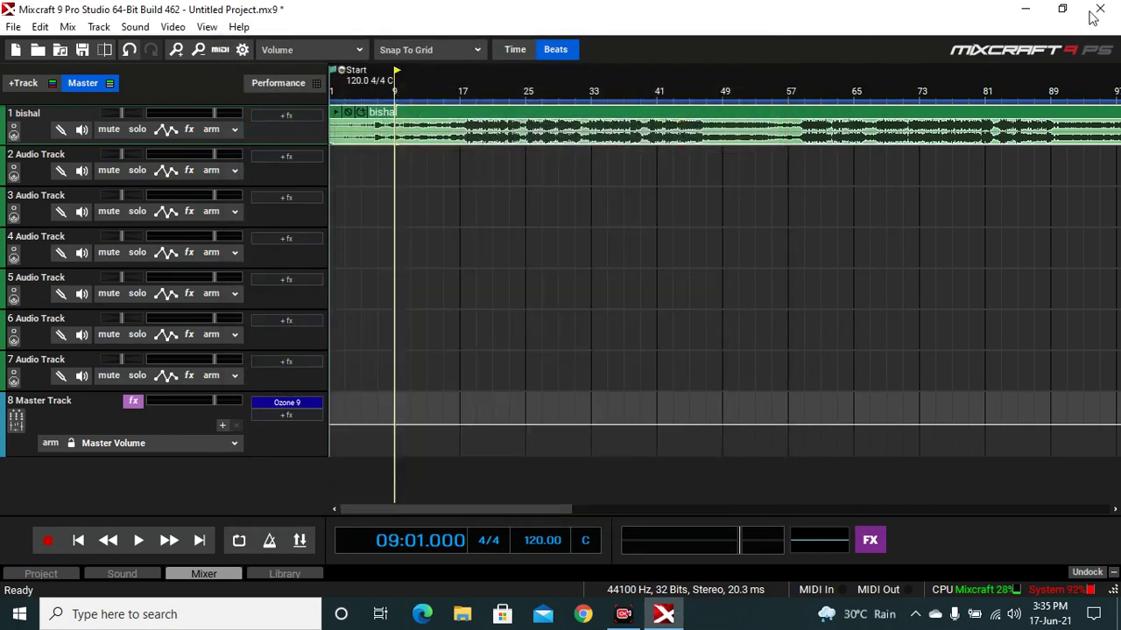
# Minimize Mixcraft and move the exported "mastering file" icon to an empty area of the desktop
pyautogui.click(1025, 8)
pyautogui.rightClick(690, 164)
pyautogui.click(728, 214)
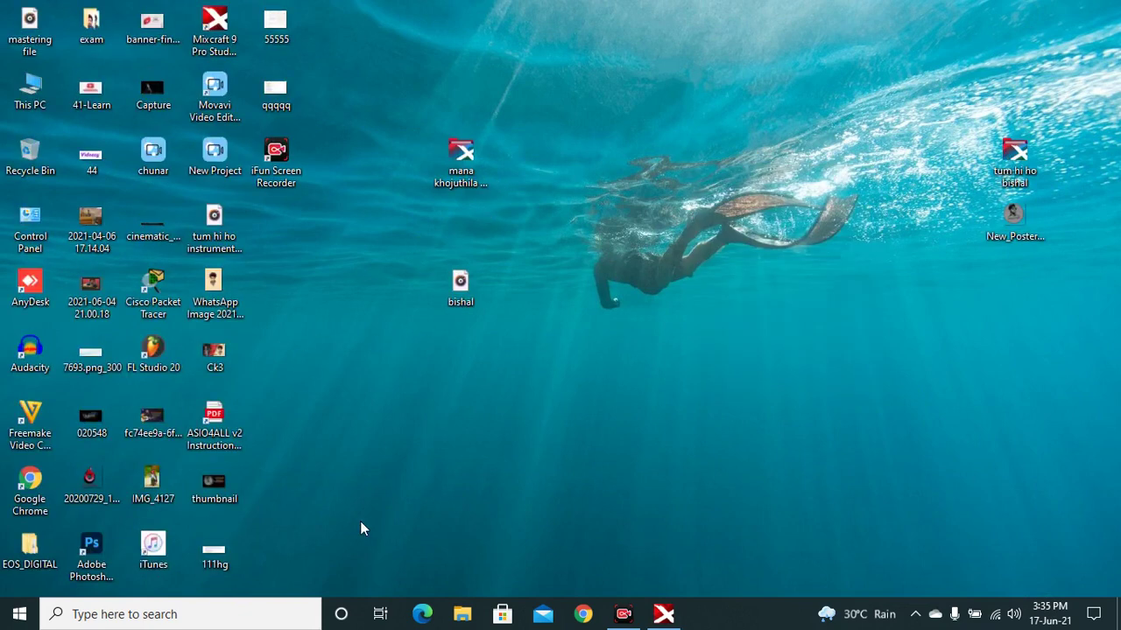
pyautogui.rightClick(618, 100)
pyautogui.click(706, 149)
pyautogui.moveTo(29, 19); pyautogui.dragTo(895, 372)
pyautogui.moveTo(829, 283); pyautogui.dragTo(986, 467)
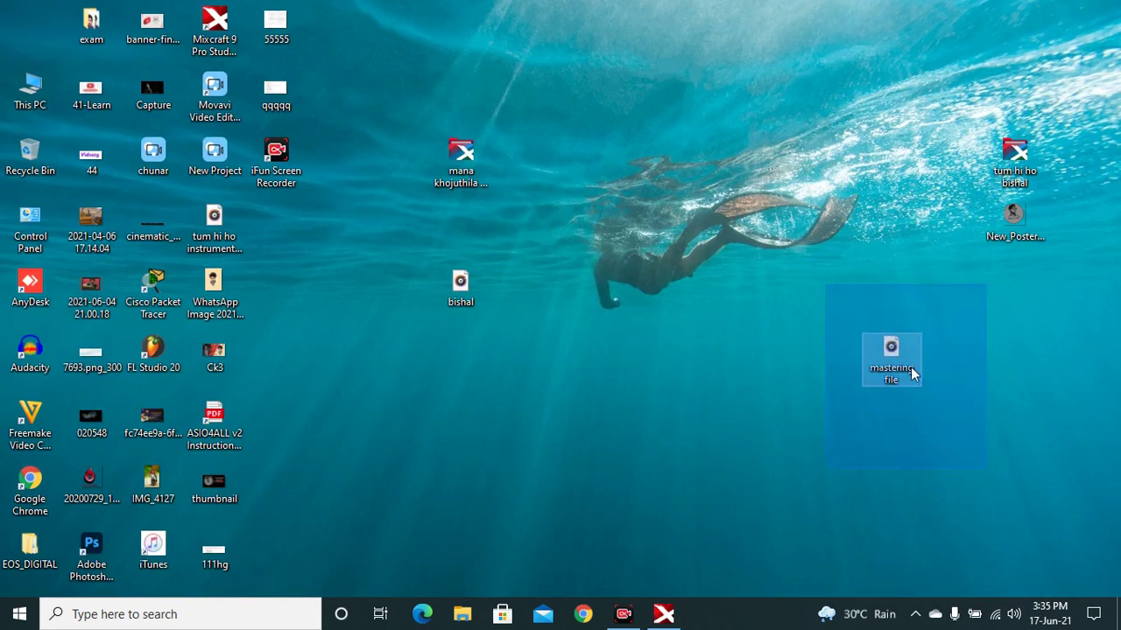
pyautogui.moveTo(738, 252); pyautogui.dragTo(963, 457)
pyautogui.moveTo(790, 321); pyautogui.dragTo(1047, 518)
pyautogui.moveTo(806, 288); pyautogui.dragTo(1045, 517)
pyautogui.click(881, 405)
pyautogui.click(880, 353)
pyautogui.moveTo(799, 267); pyautogui.dragTo(972, 447)
pyautogui.moveTo(888, 372)
pyautogui.moveTo(801, 291); pyautogui.dragTo(977, 413)
pyautogui.moveTo(839, 305); pyautogui.dragTo(970, 438)
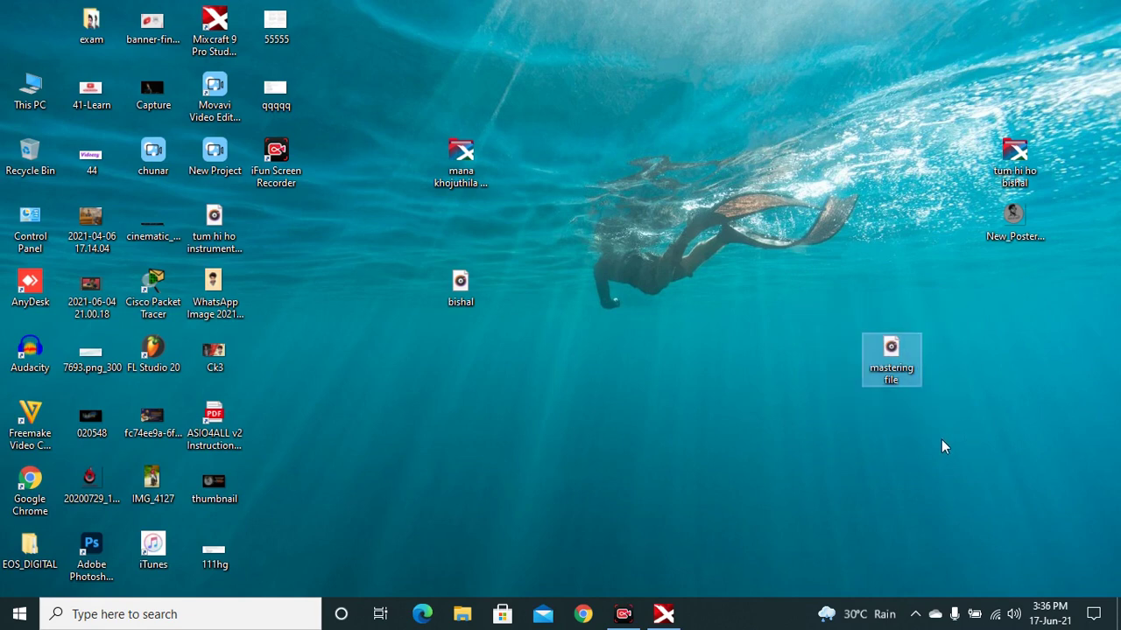
pyautogui.click(854, 428)
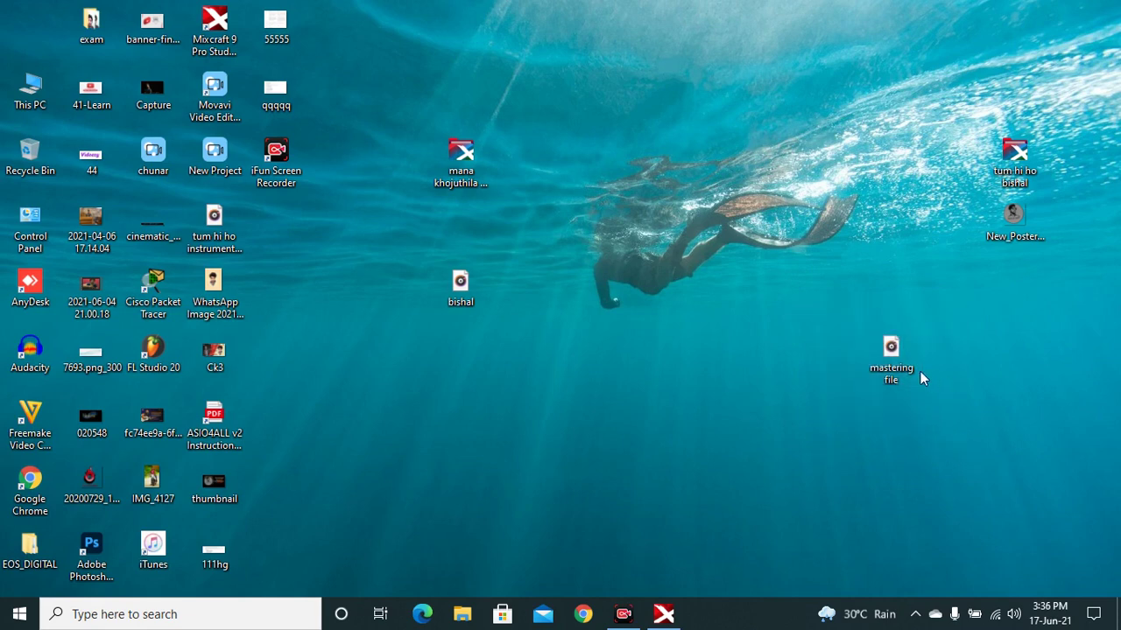
pyautogui.moveTo(887, 356)
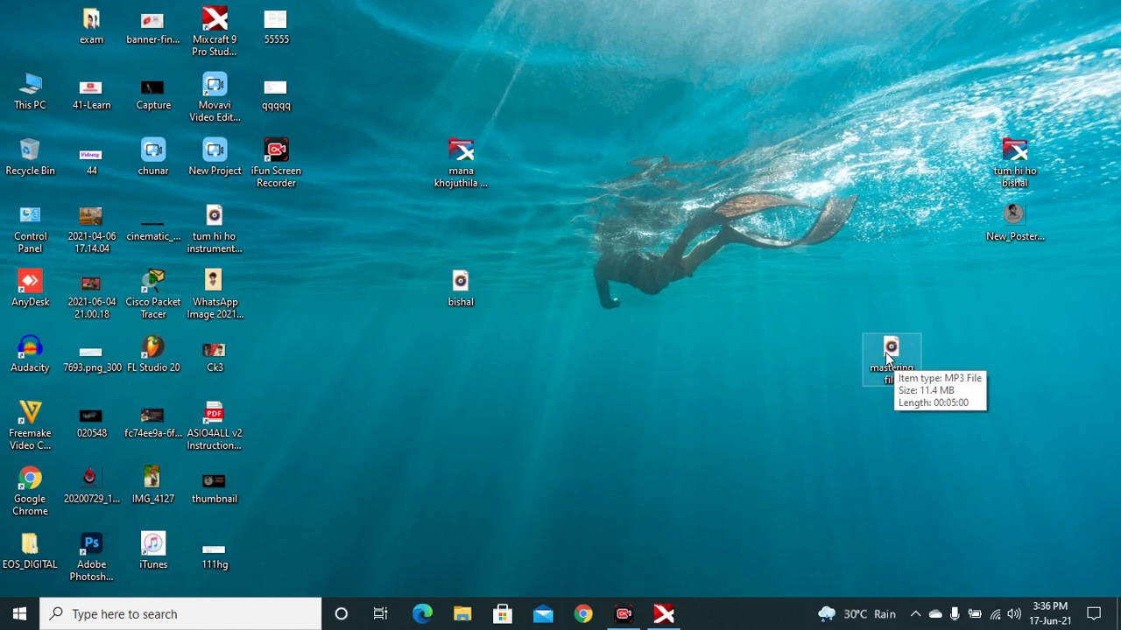
# Play the exported "mastering file" from the desktop to hear the master, then pause playback and close the music player
pyautogui.click(887, 354)
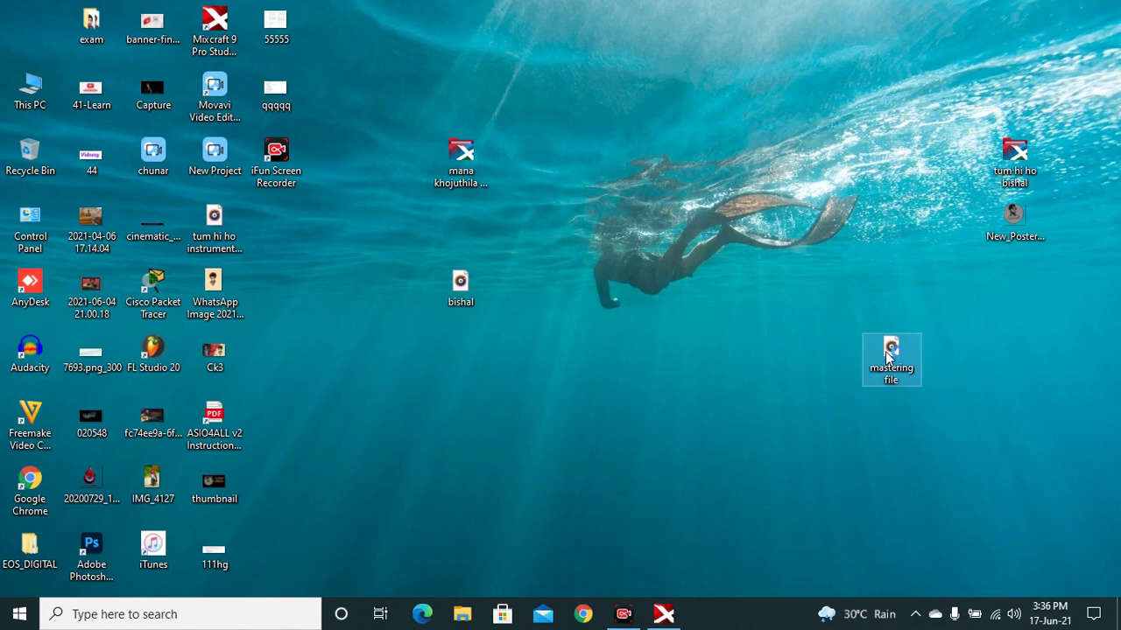
pyautogui.doubleClick(887, 355)
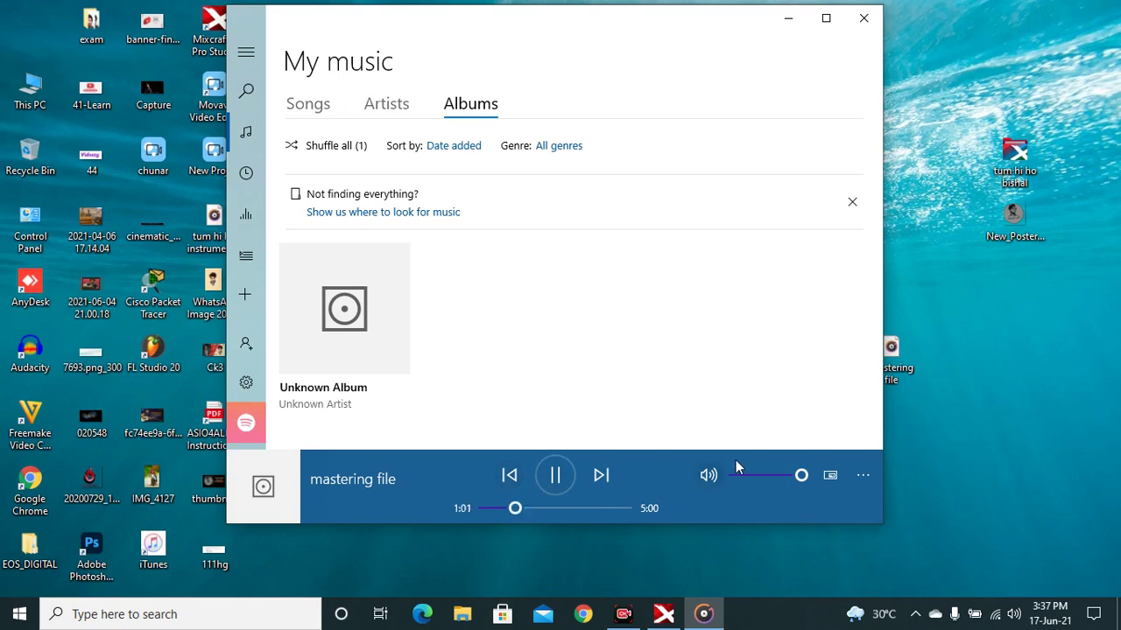
pyautogui.click(559, 476)
pyautogui.click(864, 19)
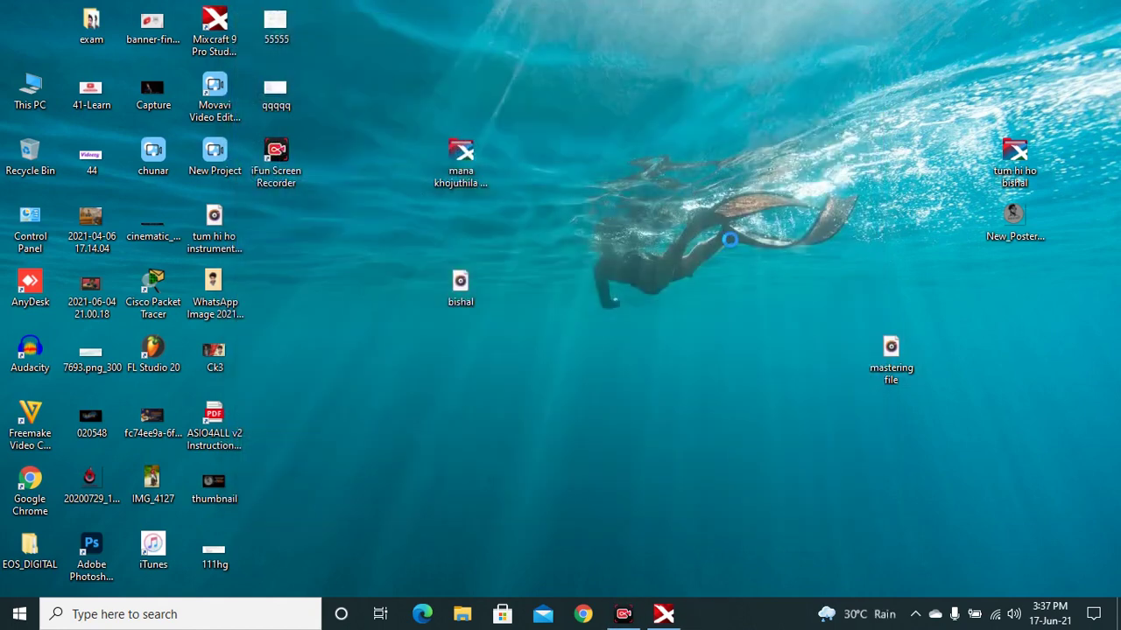
pyautogui.rightClick(692, 189)
pyautogui.click(732, 242)
pyautogui.rightClick(564, 324)
pyautogui.click(583, 348)
pyautogui.rightClick(523, 309)
pyautogui.click(585, 358)
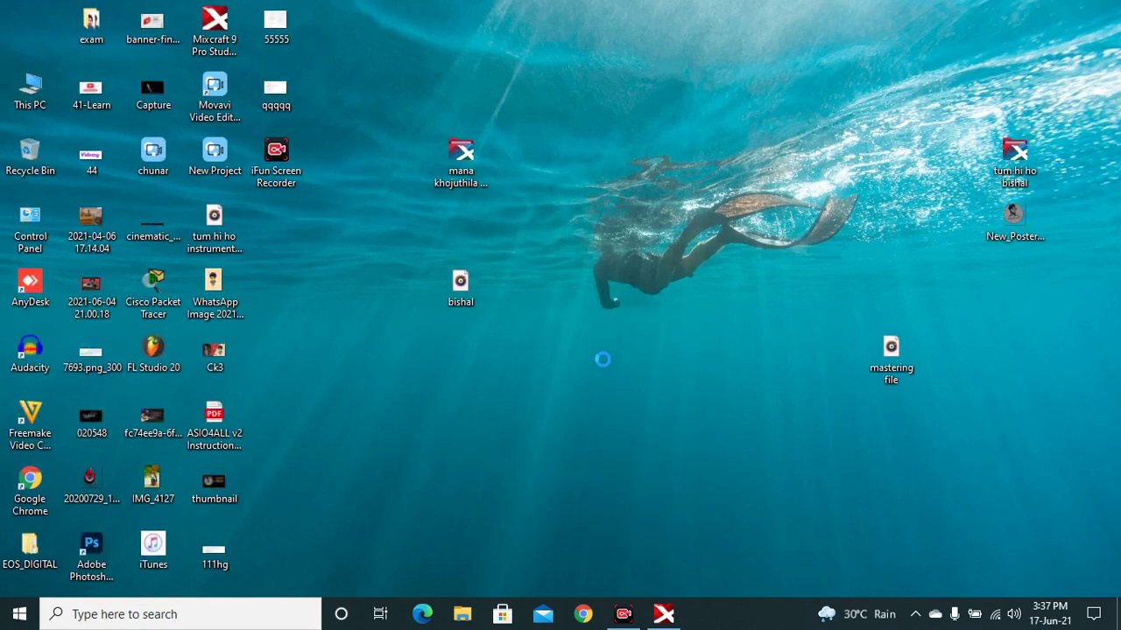
pyautogui.rightClick(526, 322)
pyautogui.click(627, 372)
pyautogui.rightClick(517, 327)
pyautogui.click(578, 377)
# Switch back to Mixcraft and close the untitled mastering project, saving its changes
pyautogui.click(664, 613)
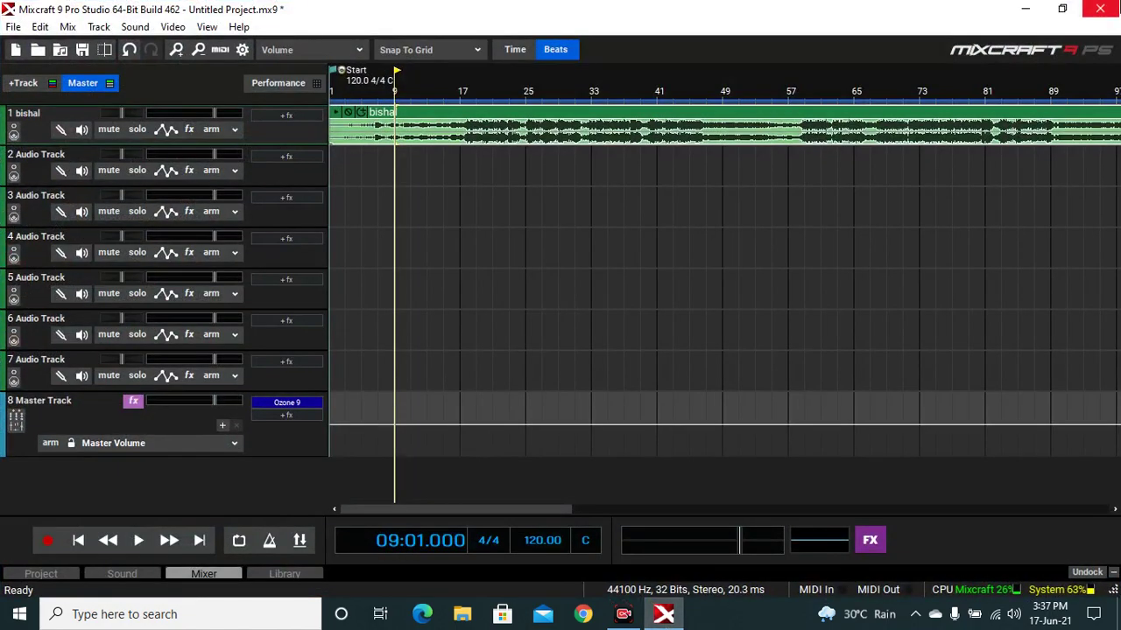
pyautogui.click(1099, 9)
pyautogui.click(561, 333)
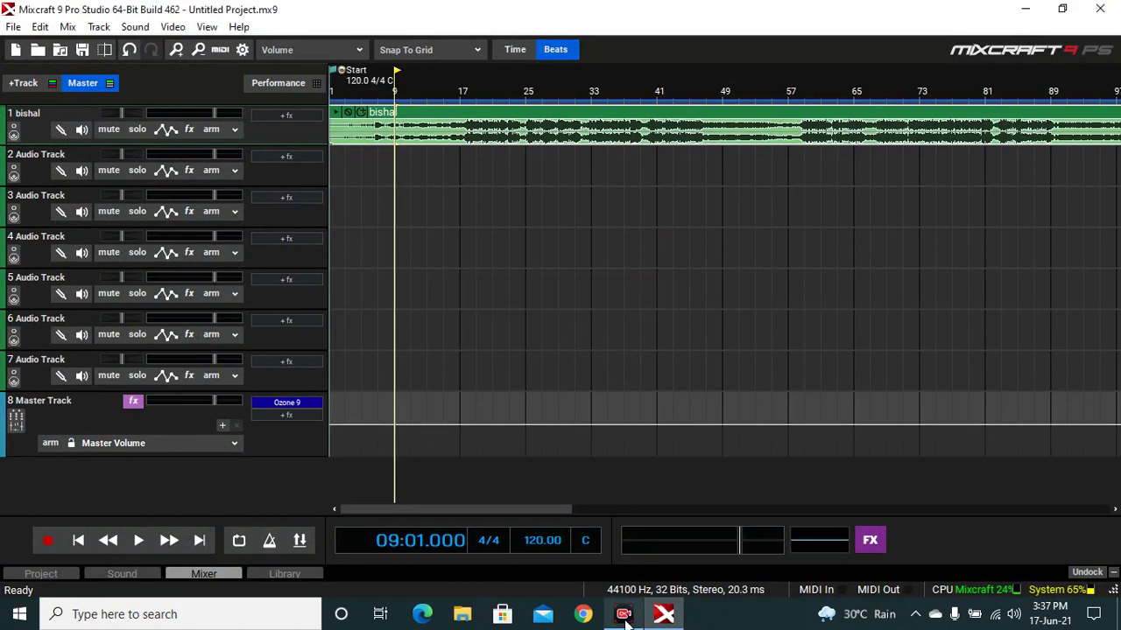
pyautogui.moveTo(625, 615)
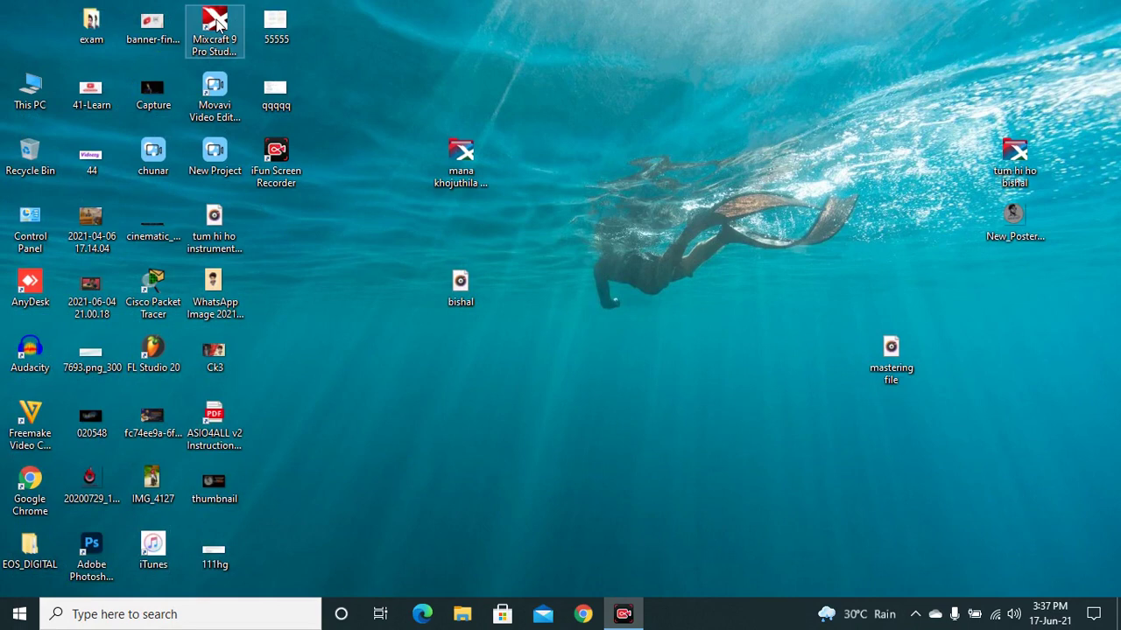
# Open the "odia bishal" Mixcraft project from the "mana khojuthila gote premika bishal" folder on the desktop
pyautogui.doubleClick(459, 167)
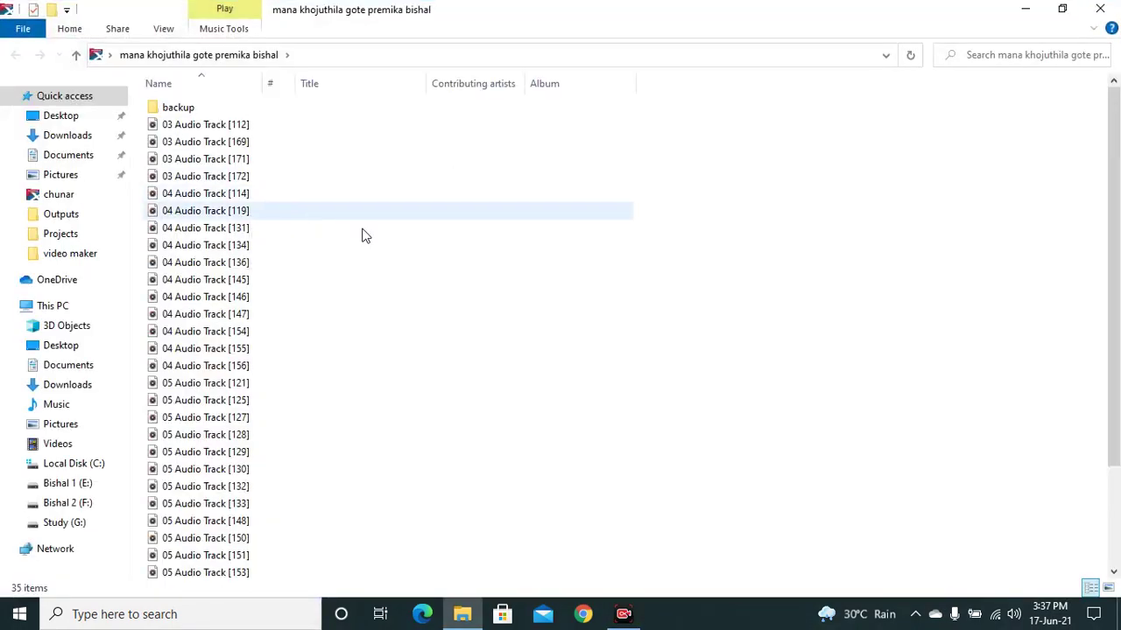
pyautogui.scroll(-3, 272, 254)
pyautogui.click(220, 571)
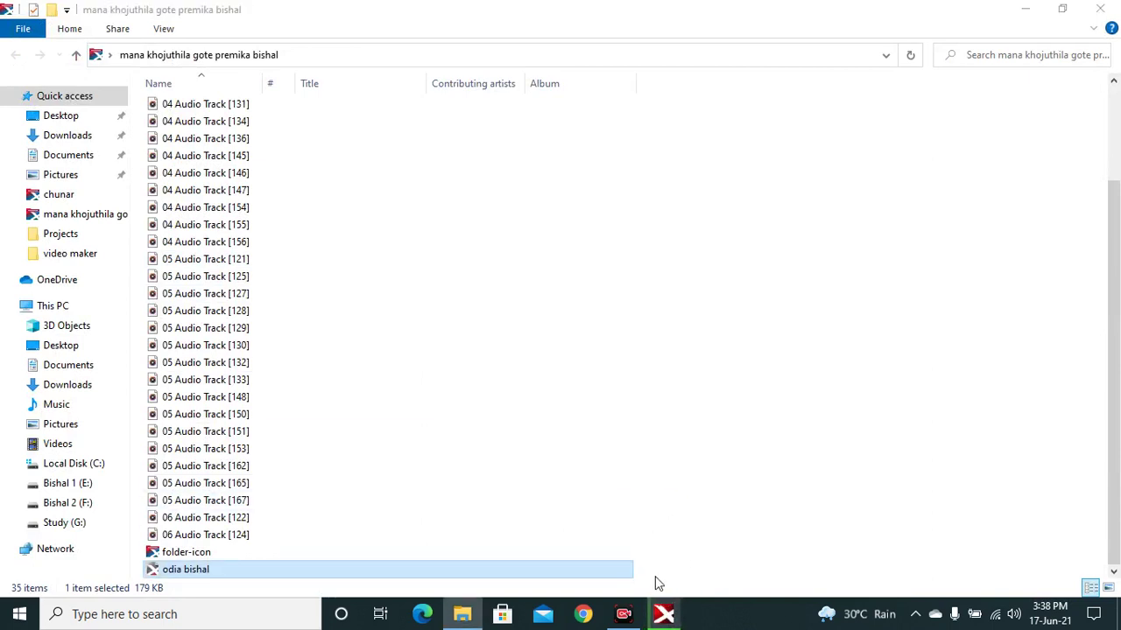
pyautogui.moveTo(662, 617)
pyautogui.click(674, 557)
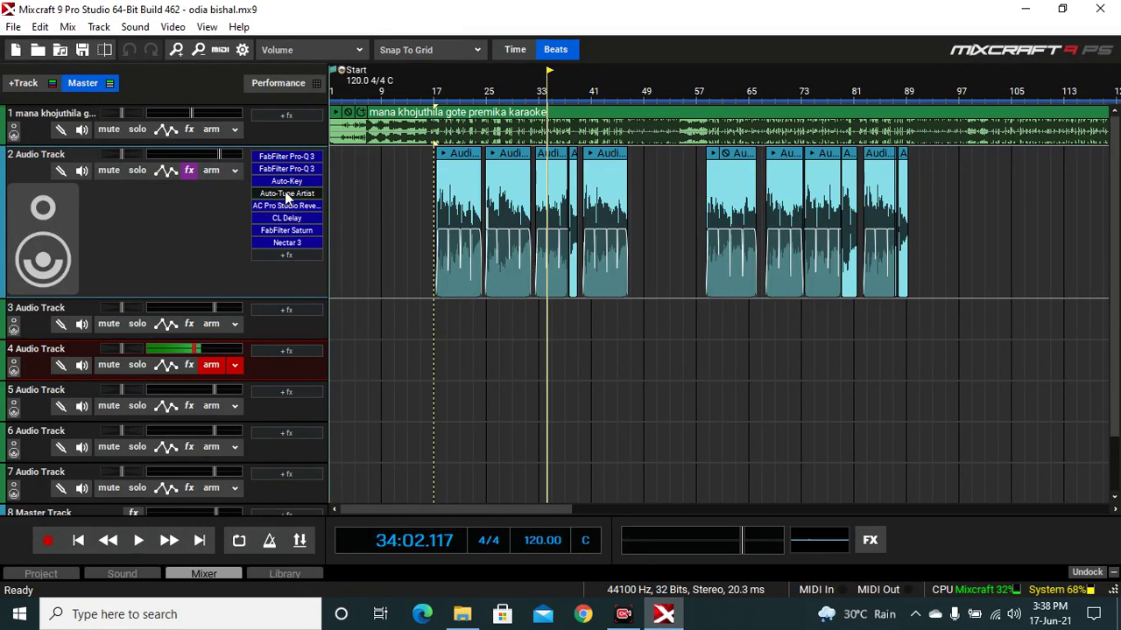
# View the Auto-Tune Artist settings on track 2, then remove the Auto-Tune Artist and Auto-Key effects from that track
pyautogui.click(282, 199)
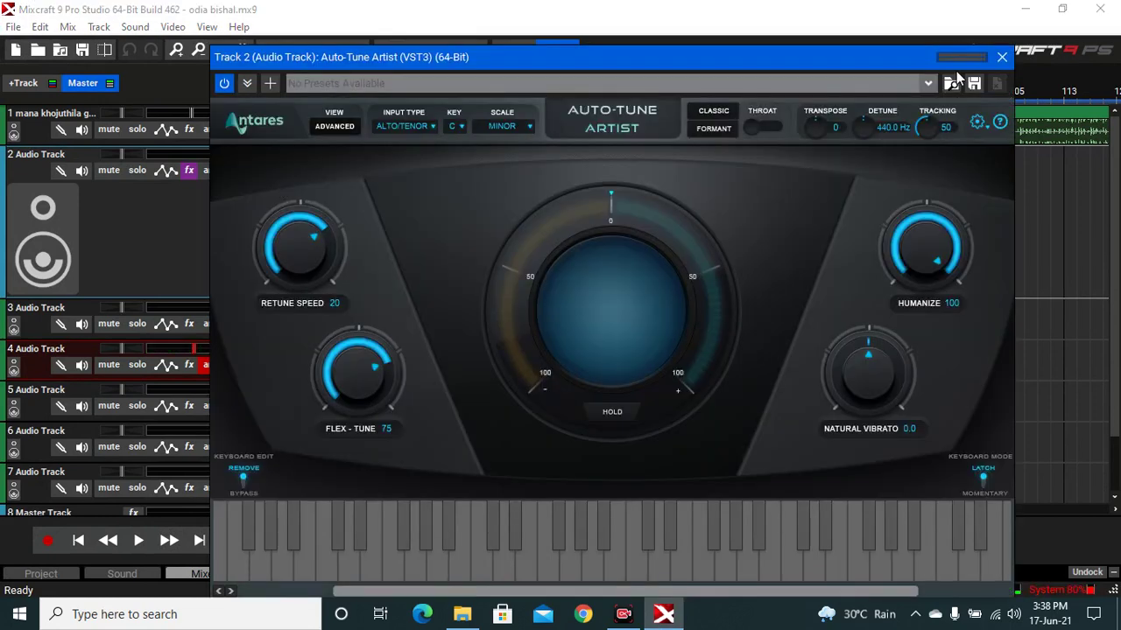
pyautogui.click(1001, 57)
pyautogui.rightClick(289, 195)
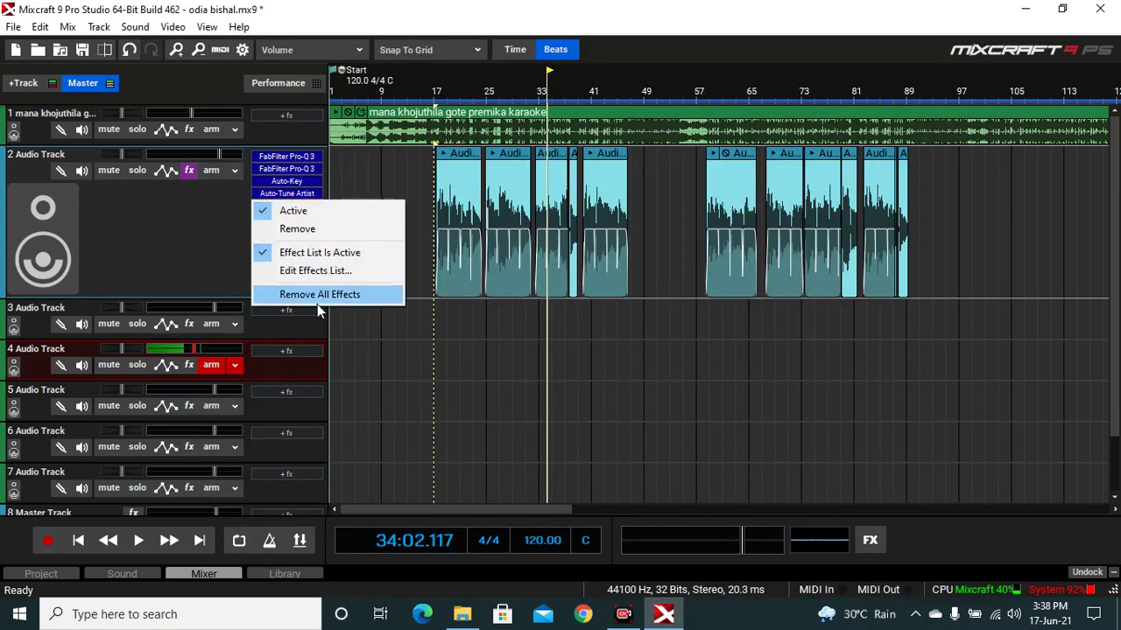
pyautogui.click(313, 230)
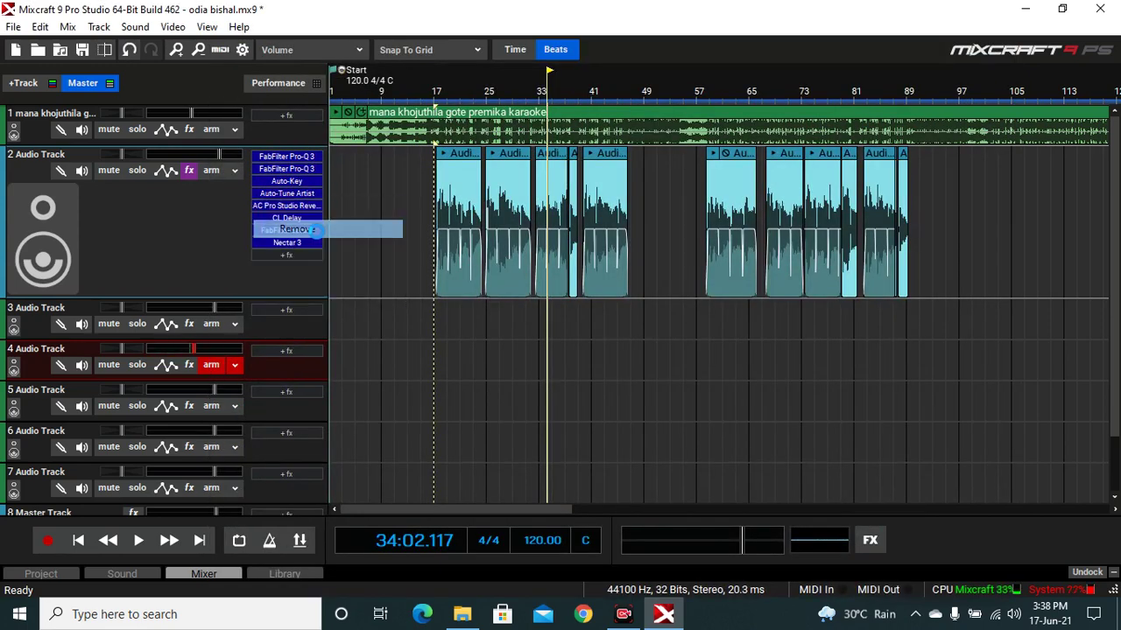
pyautogui.rightClick(289, 180)
pyautogui.click(307, 218)
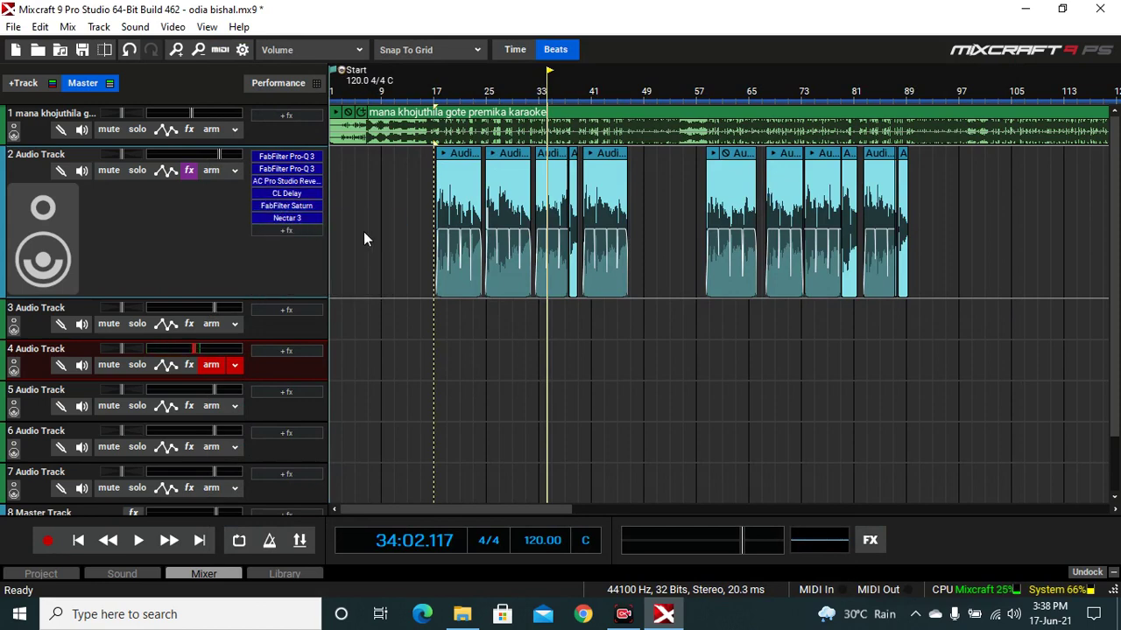
# Play the mix from just before the first vocal clip to hear the vocal without pitch correction, then stop playback
pyautogui.click(432, 304)
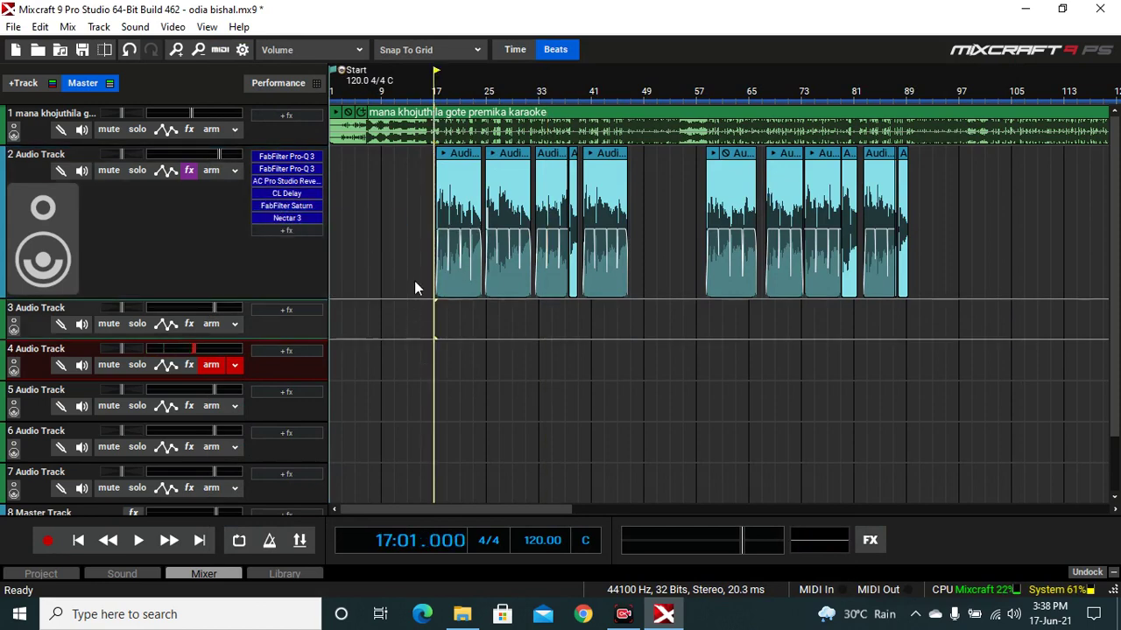
pyautogui.click(416, 289)
pyautogui.press('space')
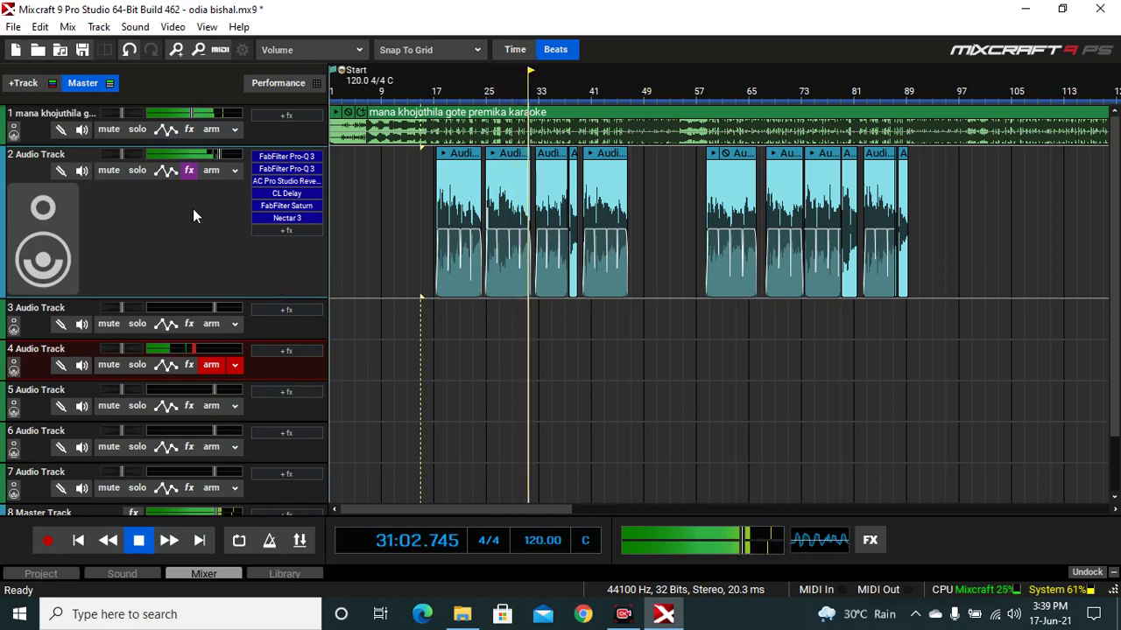
pyautogui.press('space')
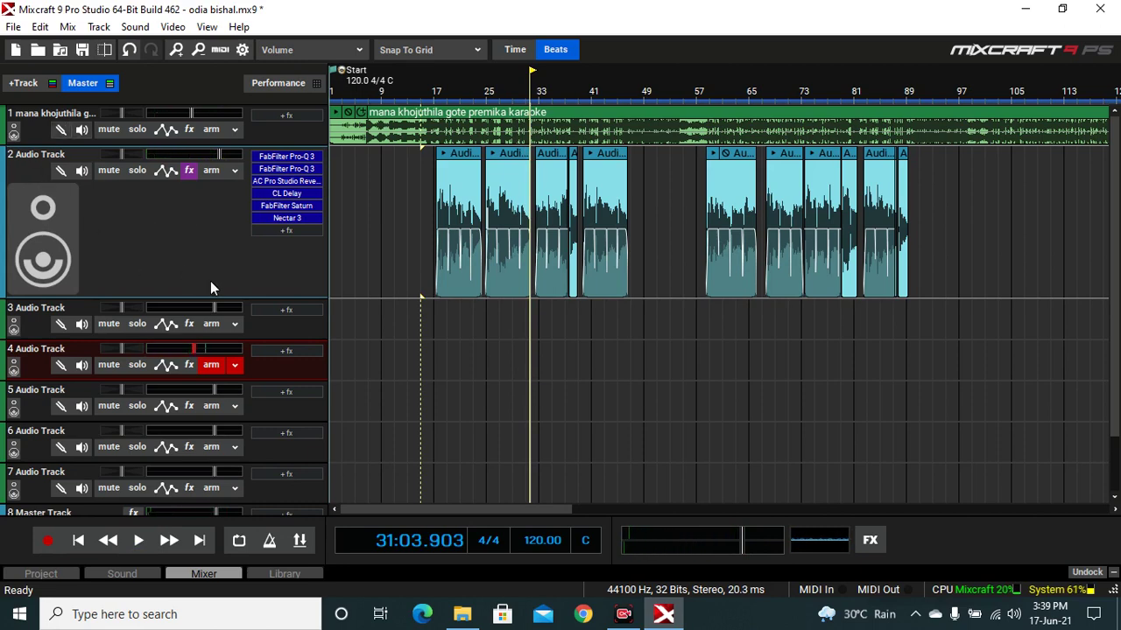
pyautogui.moveTo(252, 156); pyautogui.dragTo(312, 156)
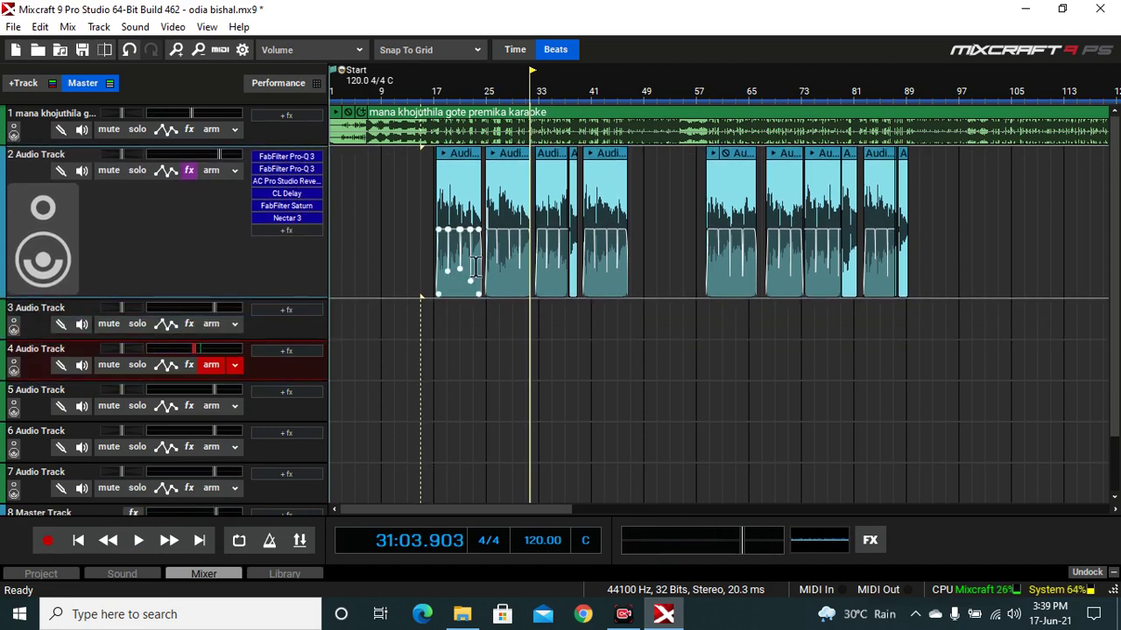